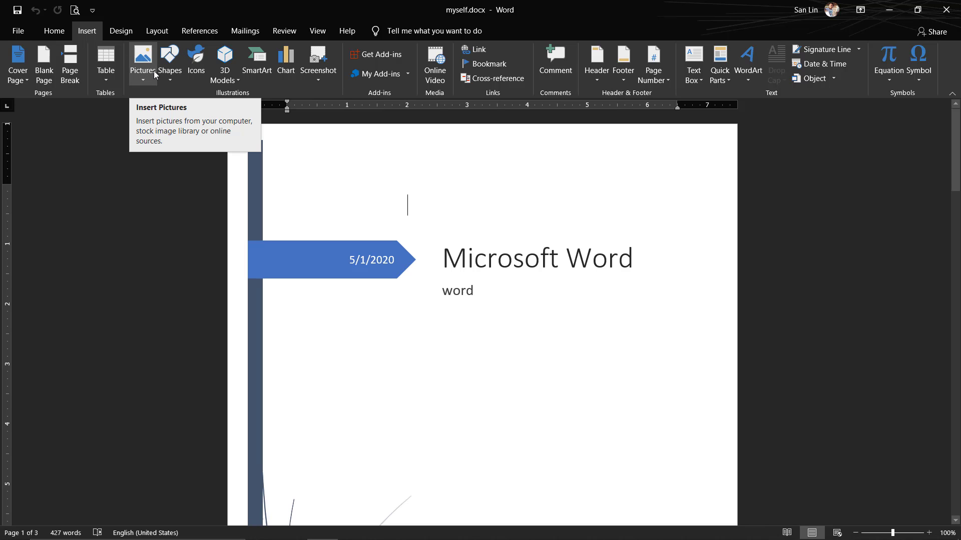
# Delete the cover page's title and subtitle text
pyautogui.scroll(-3, 473, 212)
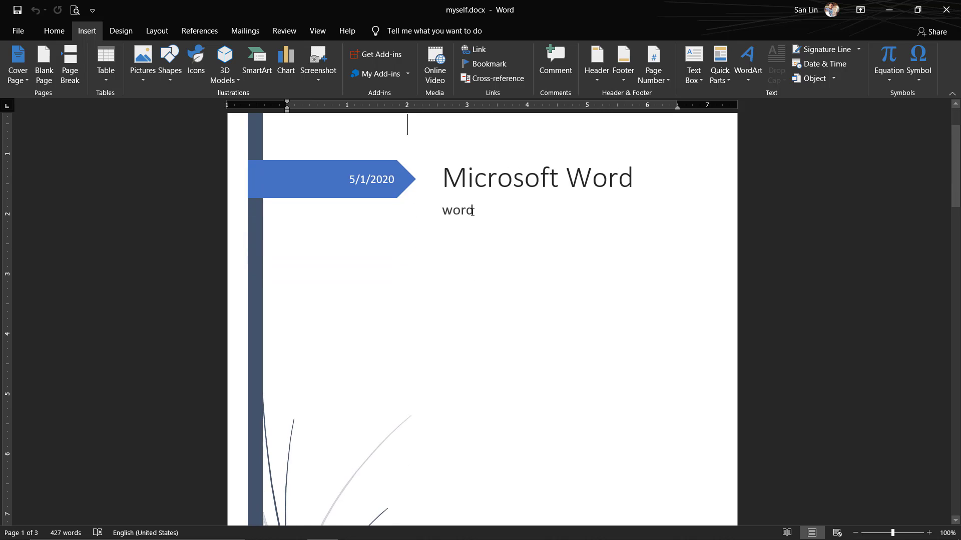
pyautogui.moveTo(954, 178)
pyautogui.mouseDown()
pyautogui.moveTo(958, 481)
pyautogui.moveTo(955, 151)
pyautogui.mouseUp()
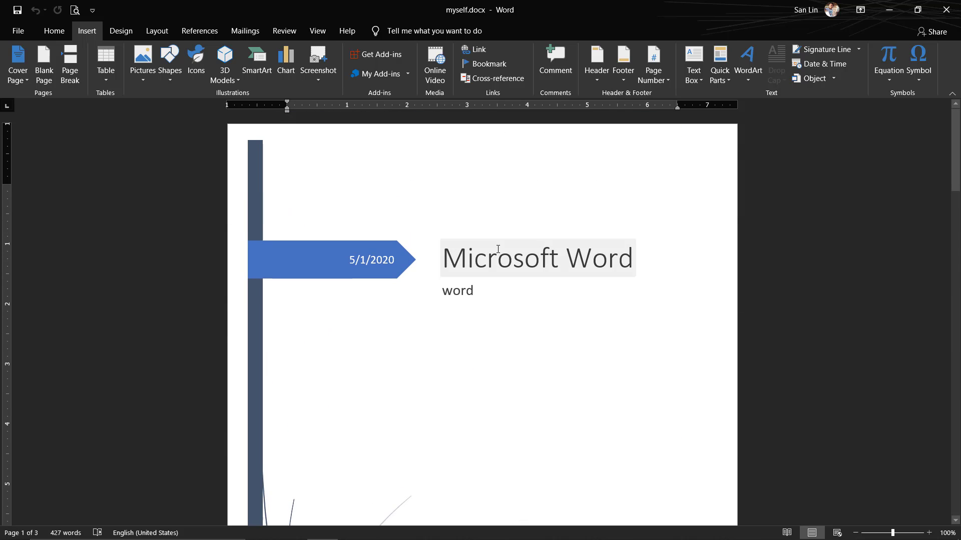
pyautogui.click(498, 249)
pyautogui.hotkey('ctrl', 'a')
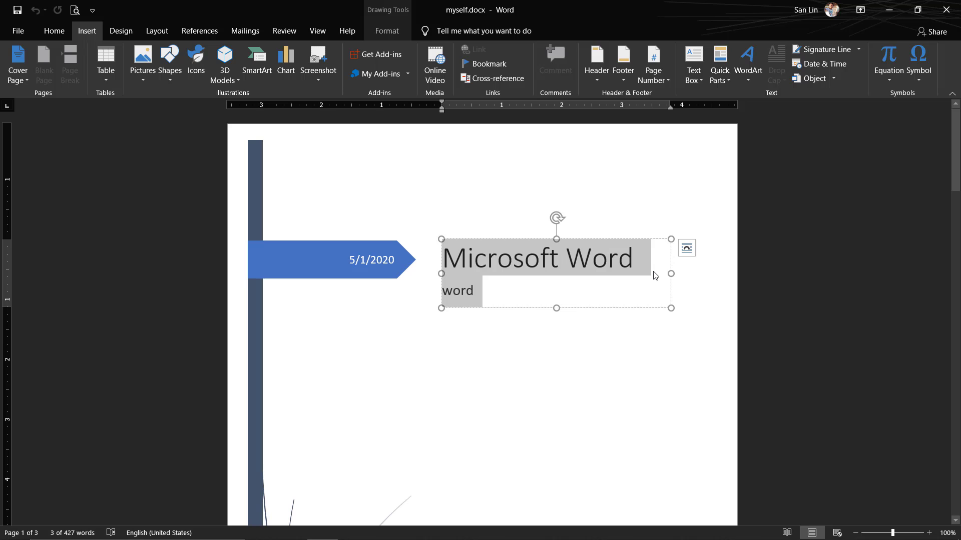
pyautogui.press('Delete')
# Select all remaining content and delete it, leaving one blank page
pyautogui.click(375, 353)
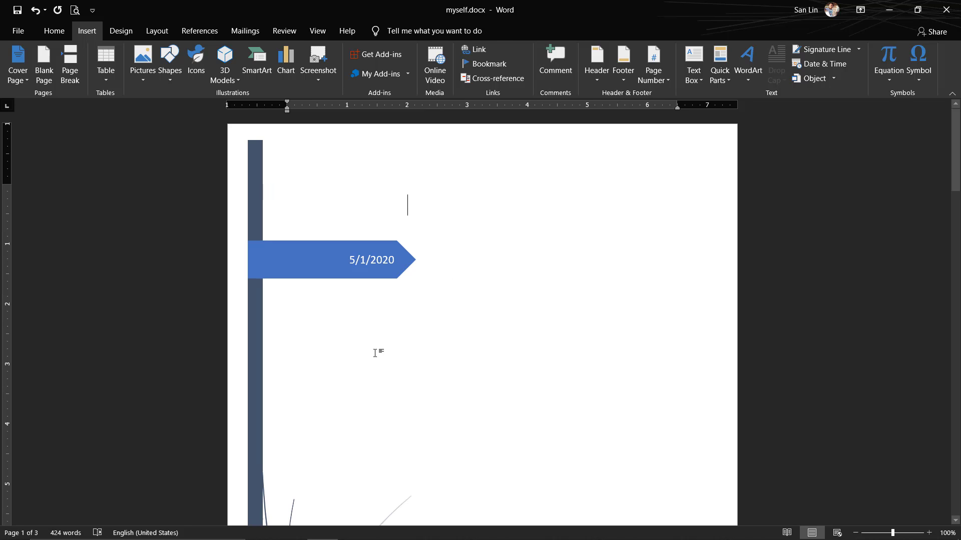
pyautogui.hotkey('ctrl', 'a')
pyautogui.press('Delete')
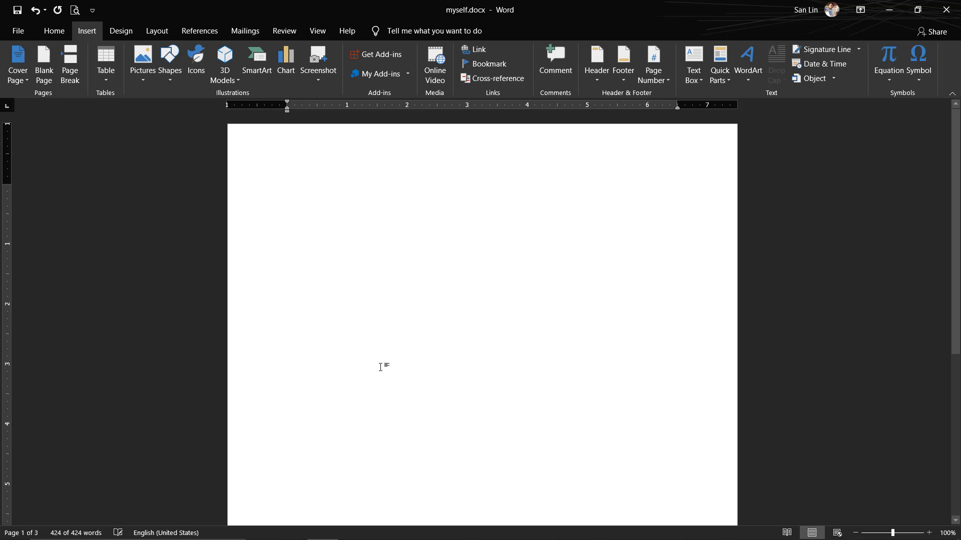
pyautogui.scroll(-5, 528, 356)
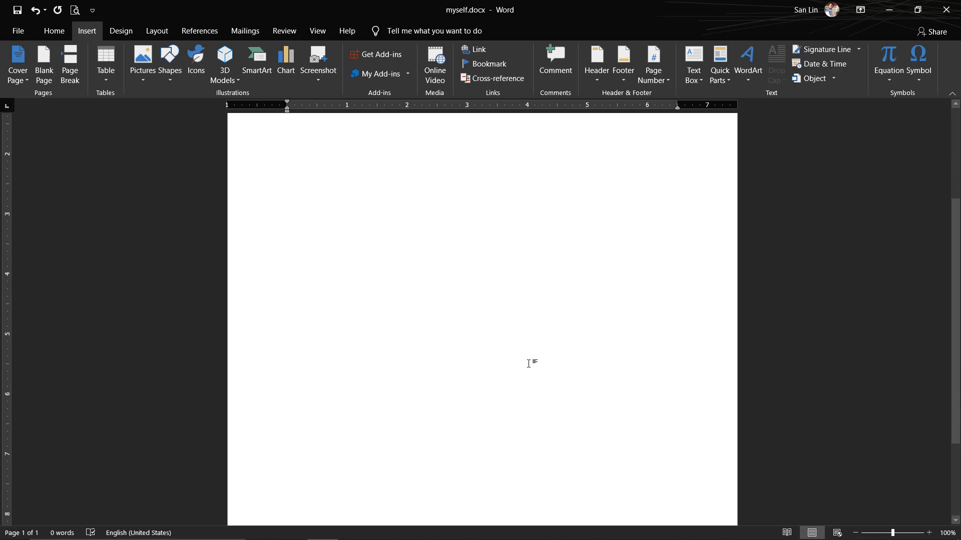
pyautogui.scroll(5, 528, 401)
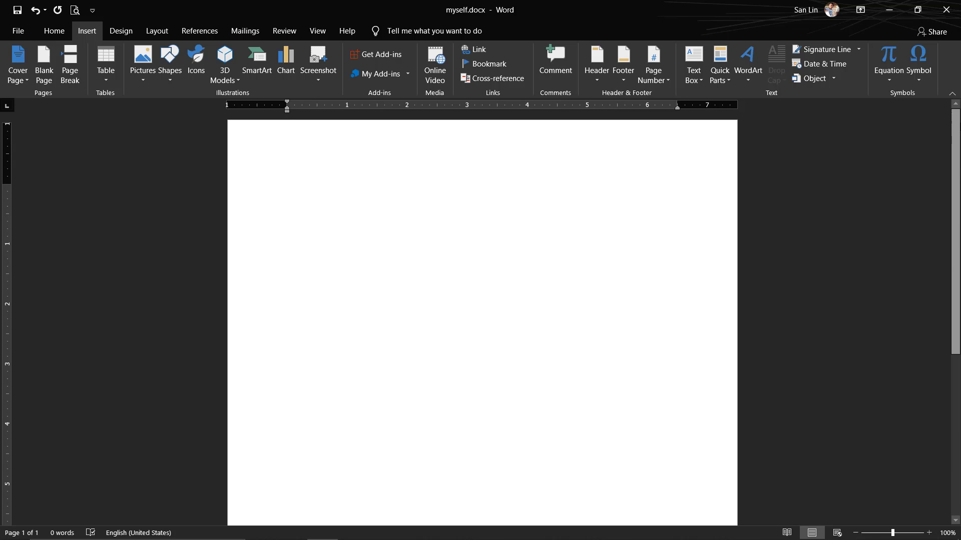
pyautogui.scroll(-5, 472, 316)
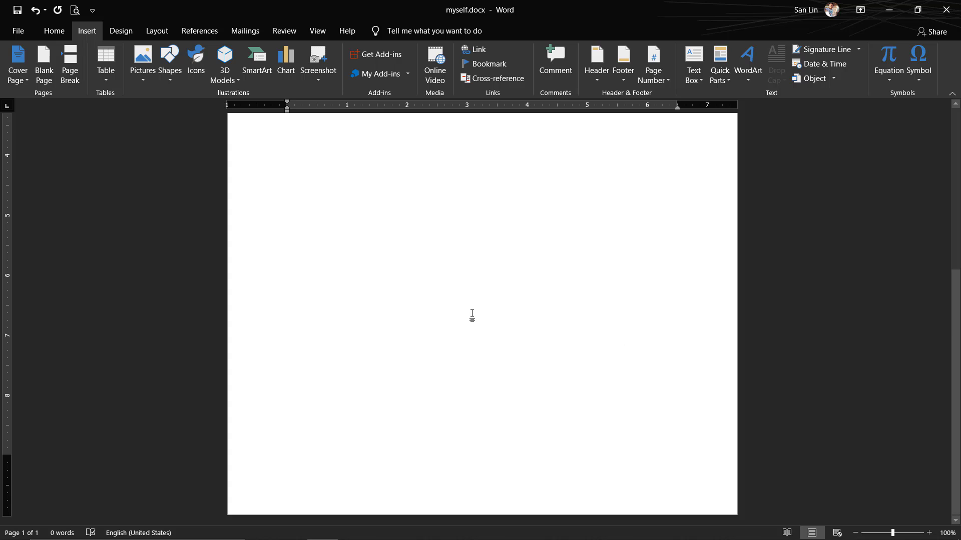
pyautogui.scroll(4, 405, 262)
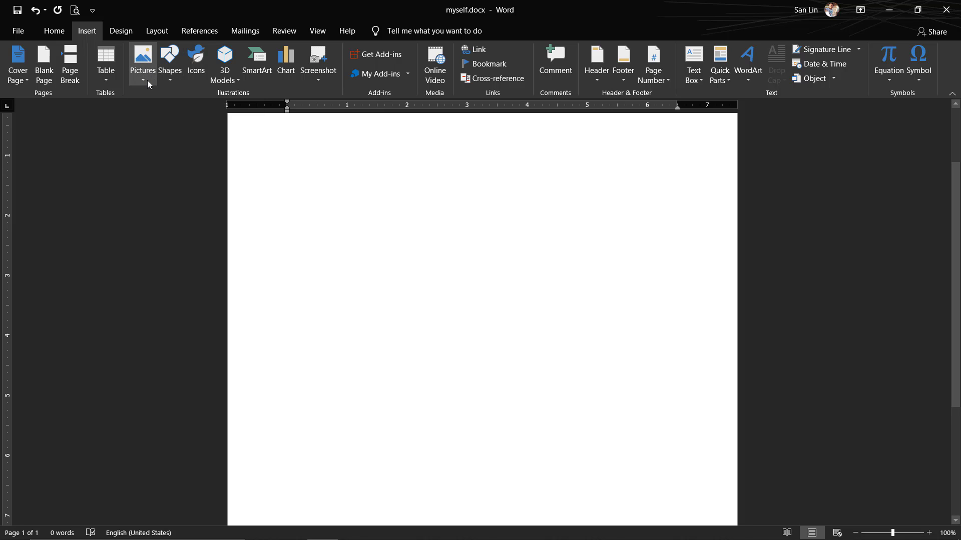
# Open Online Pictures from Insert > Pictures so the Bing category grid loads
pyautogui.scroll(3, 956, 251)
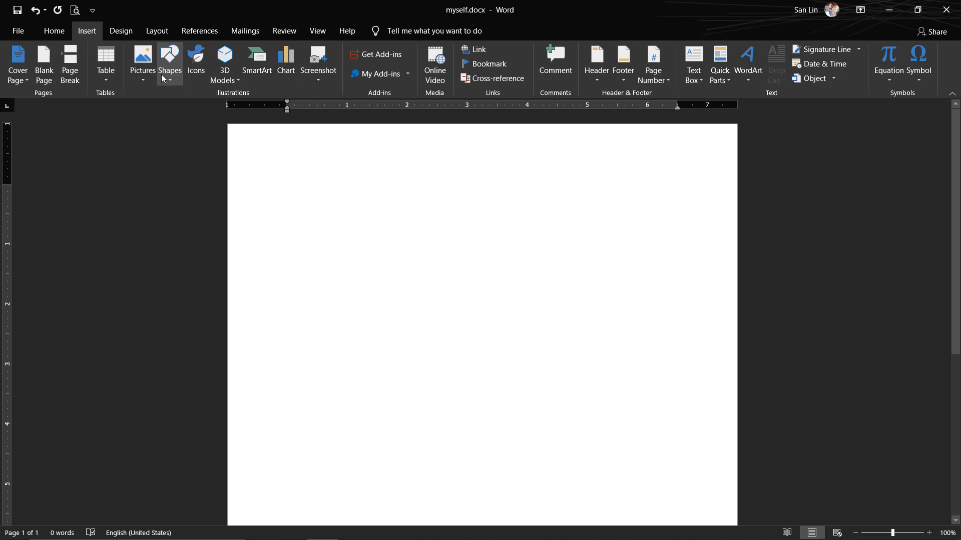
pyautogui.click(149, 90)
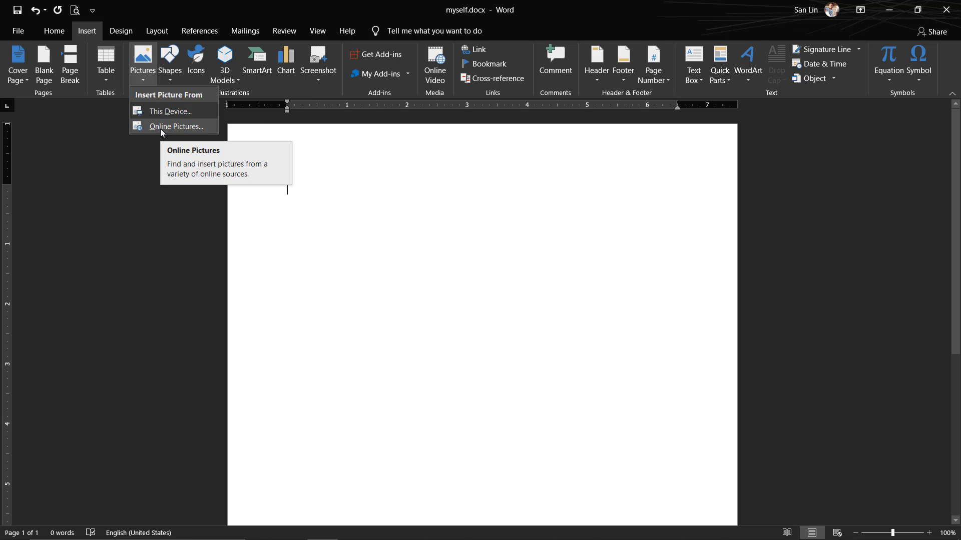
pyautogui.click(188, 127)
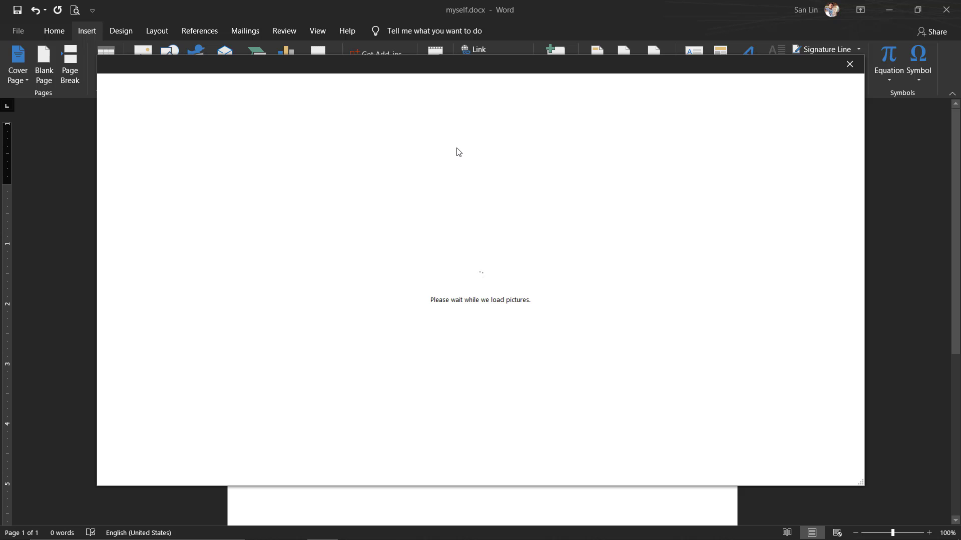
pyautogui.click(849, 65)
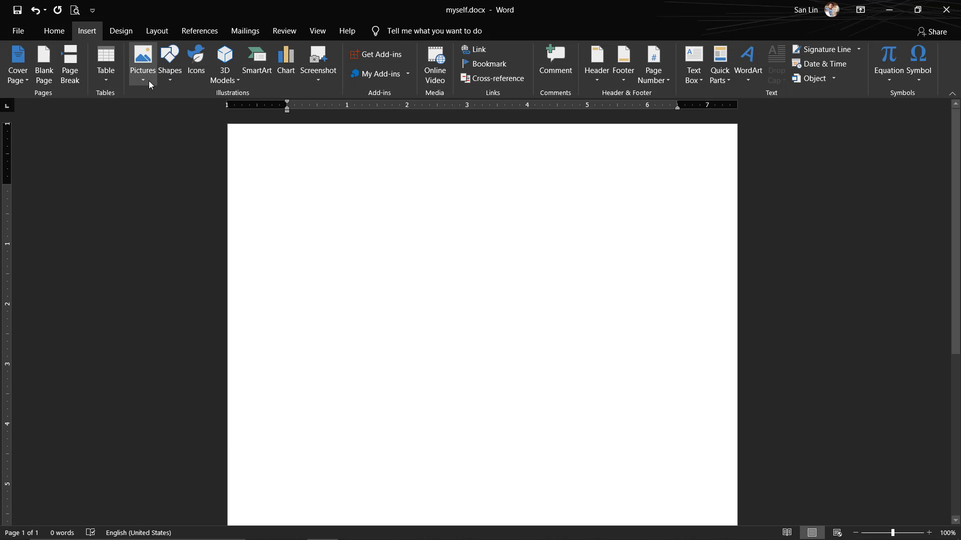
pyautogui.click(143, 80)
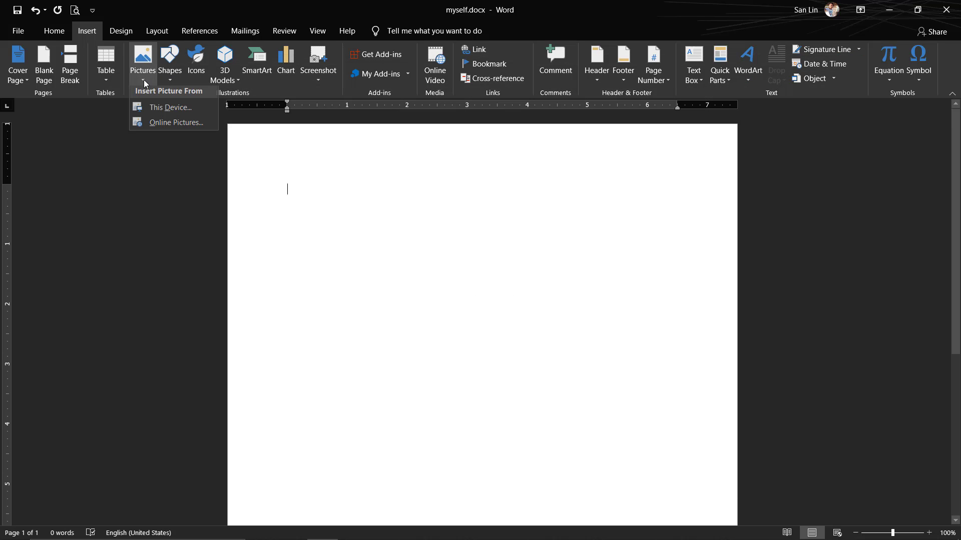
pyautogui.click(180, 127)
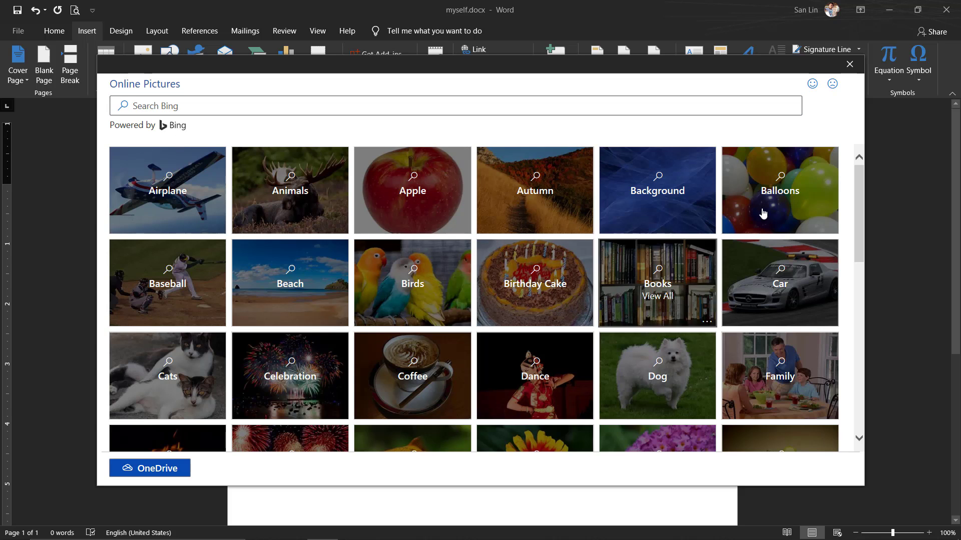
# Insert the red apples-on-a-branch photo from the Apple category with its CC BY-SA credit
pyautogui.moveTo(858, 194); pyautogui.dragTo(860, 323)
pyautogui.scroll(10, 850, 214)
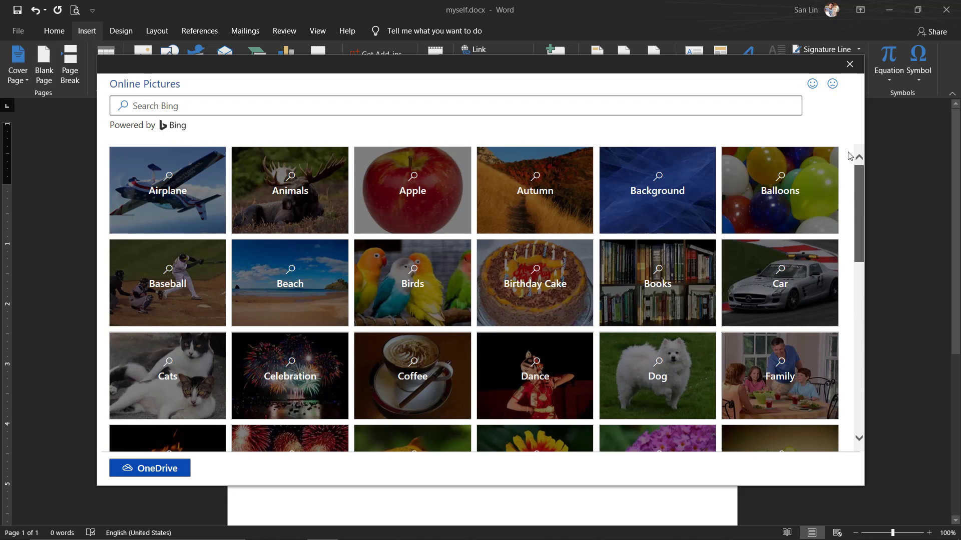
pyautogui.click(434, 215)
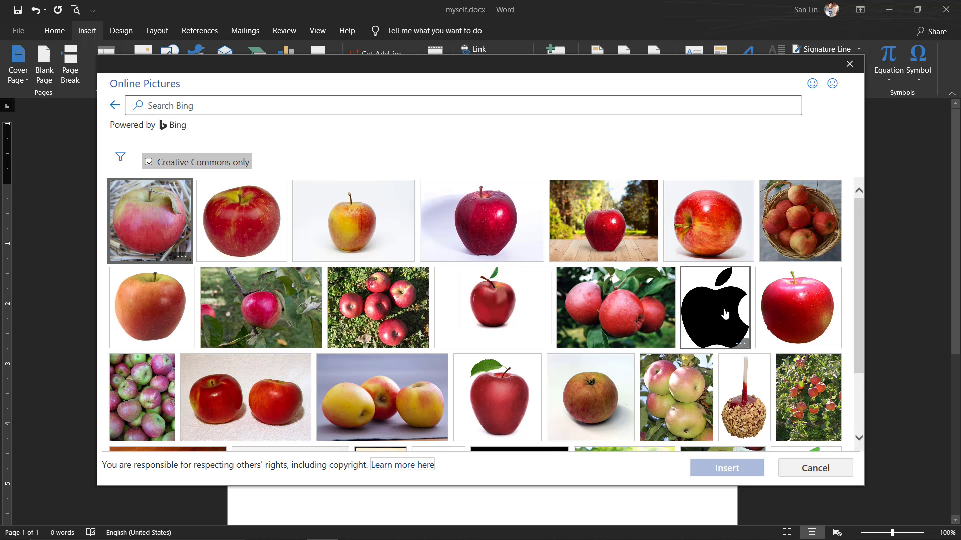
pyautogui.click(634, 314)
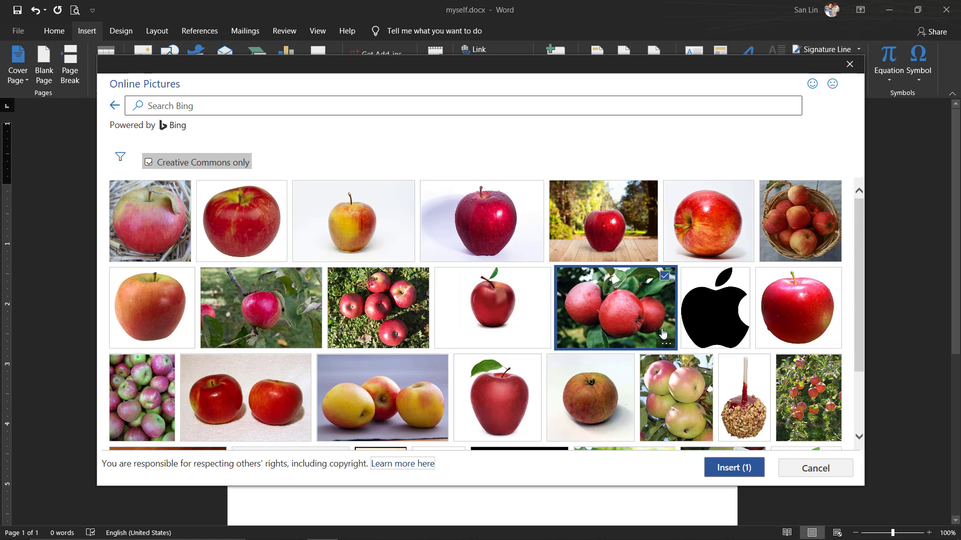
pyautogui.click(725, 472)
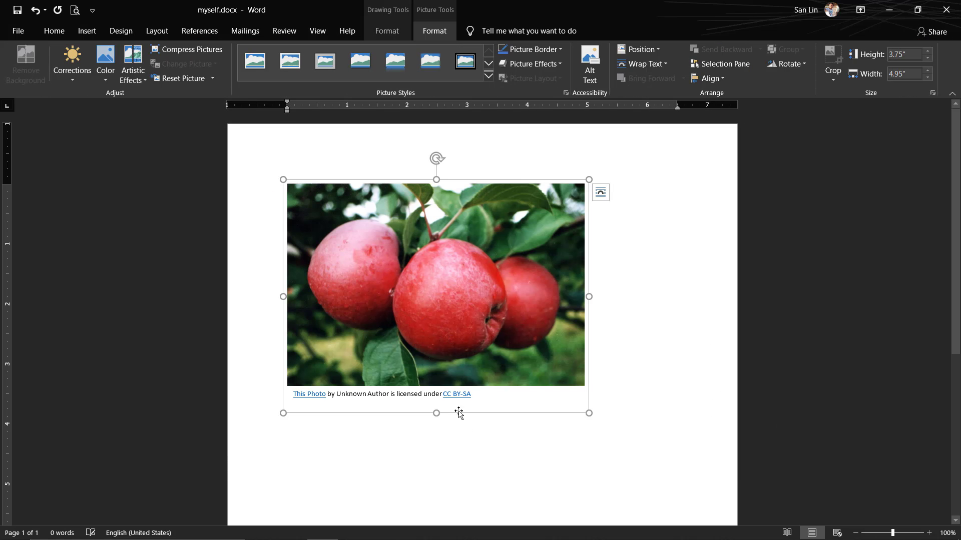
# Resize the apple photo to about 2.72" wide and shorten its caption box
pyautogui.click(437, 308)
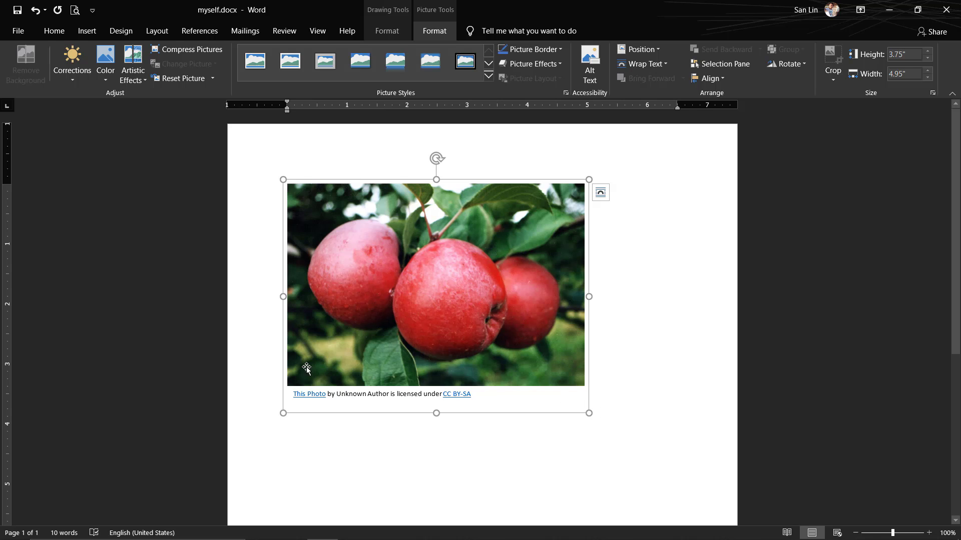
pyautogui.moveTo(283, 414); pyautogui.dragTo(343, 324)
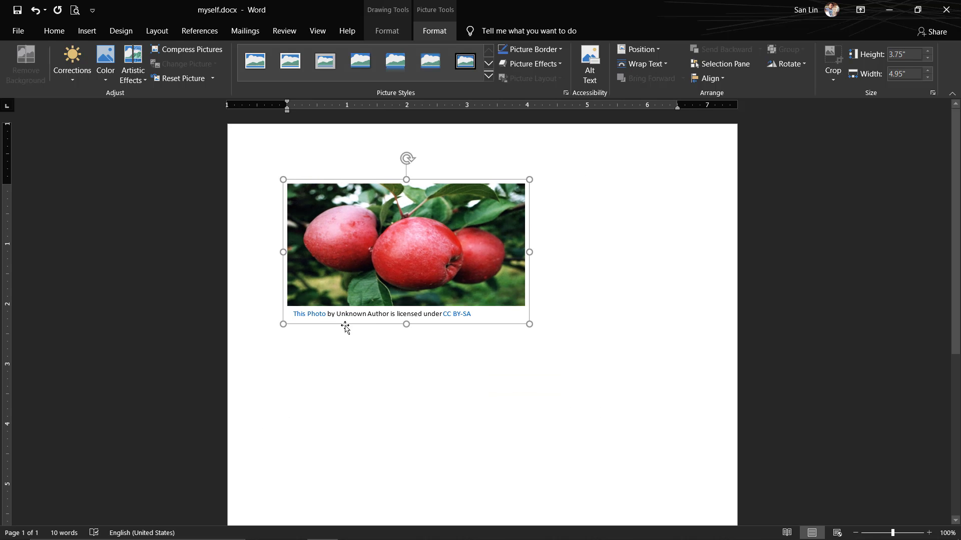
pyautogui.moveTo(530, 251); pyautogui.dragTo(466, 258)
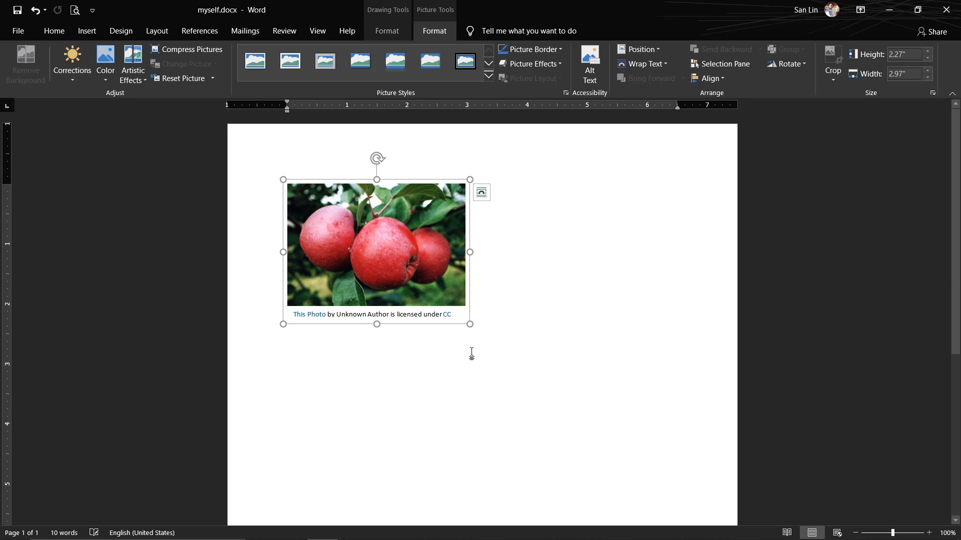
pyautogui.moveTo(468, 325); pyautogui.dragTo(394, 259)
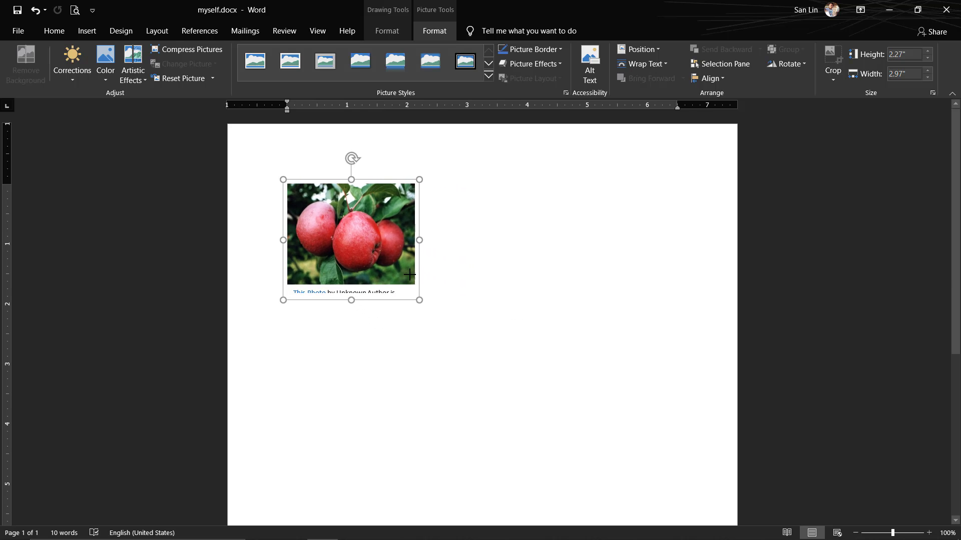
pyautogui.moveTo(394, 259); pyautogui.dragTo(461, 323)
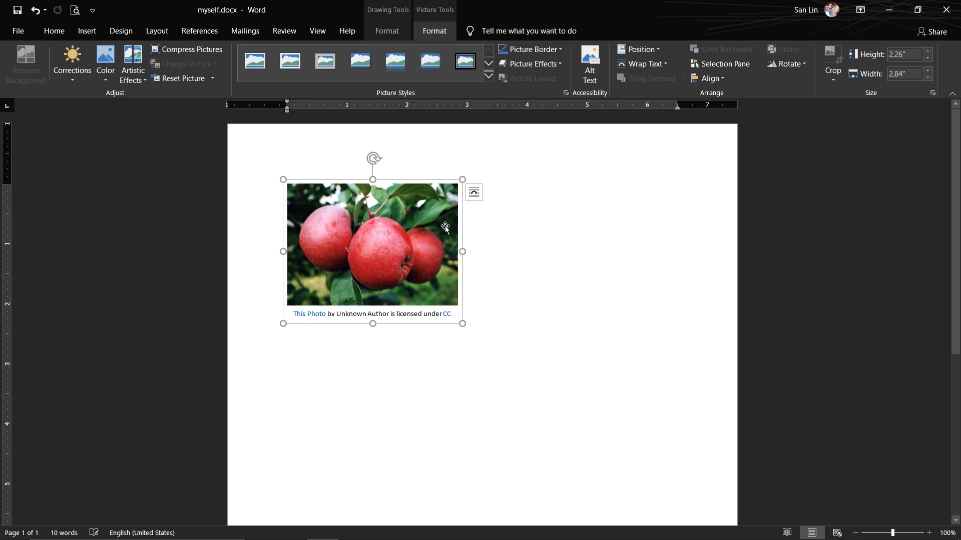
pyautogui.moveTo(460, 251); pyautogui.dragTo(453, 251)
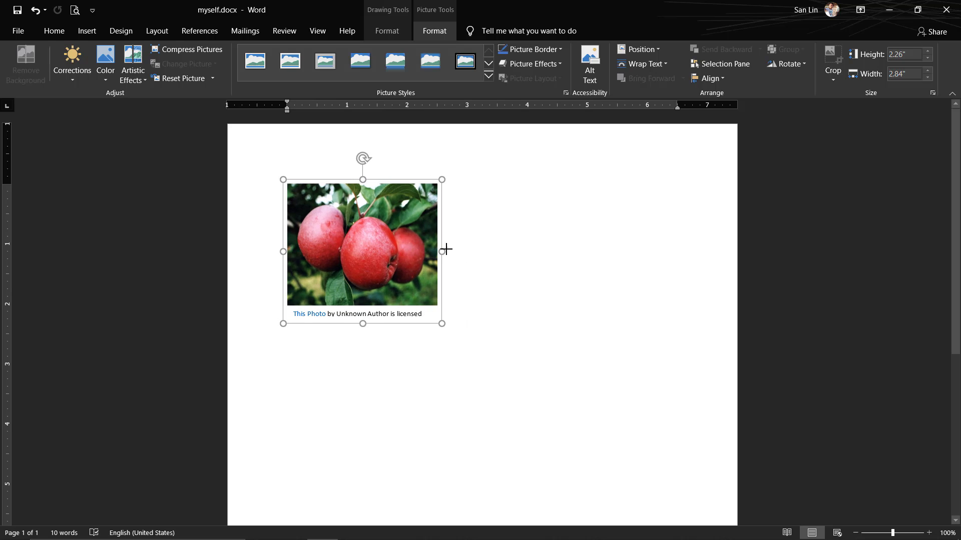
pyautogui.moveTo(370, 324); pyautogui.dragTo(370, 303)
# Apply the thick black framed picture style to the apple photo and expand the styles gallery
pyautogui.click(508, 265)
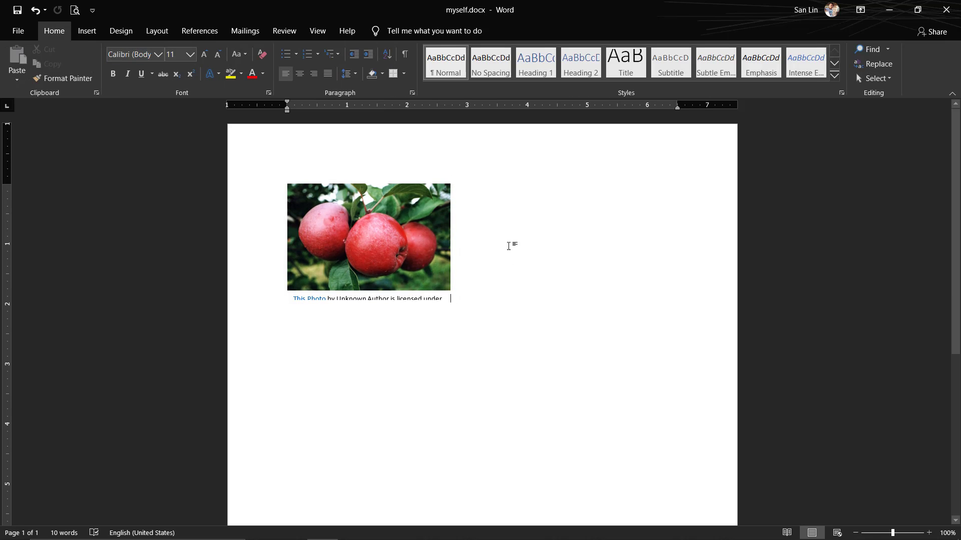
pyautogui.click(398, 257)
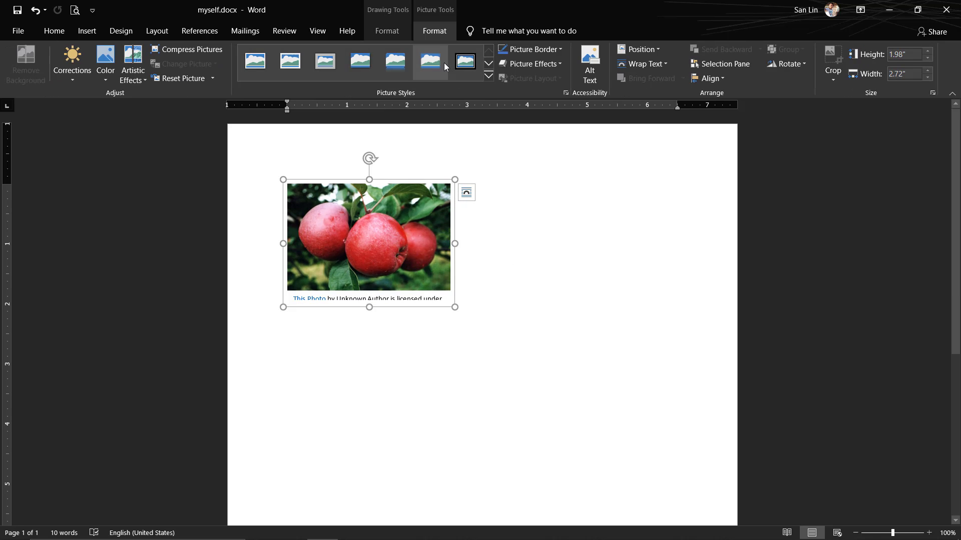
pyautogui.click(598, 264)
pyautogui.click(392, 247)
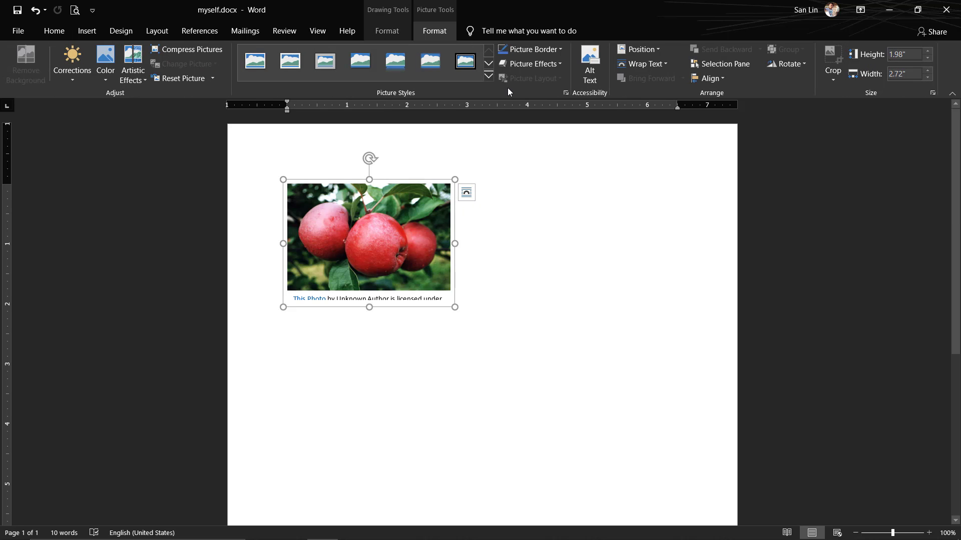
pyautogui.click(328, 63)
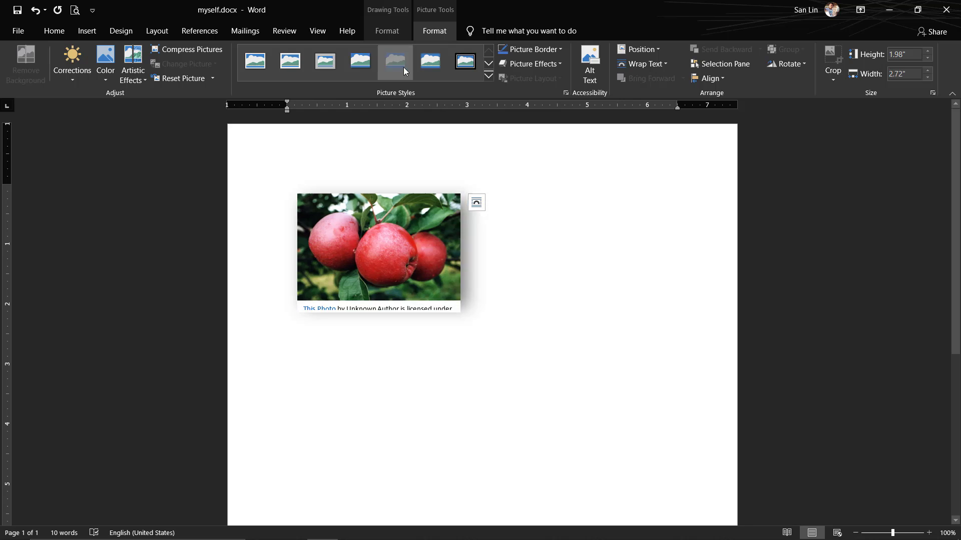
pyautogui.click(490, 76)
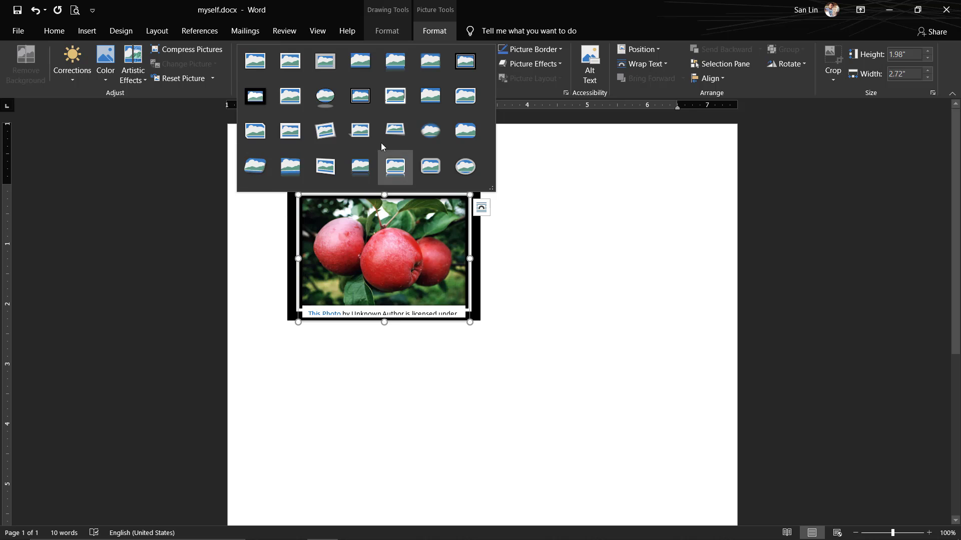
# Switch the apple photo to the Simple Frame, White style, briefly opening Format Picture
pyautogui.click(256, 61)
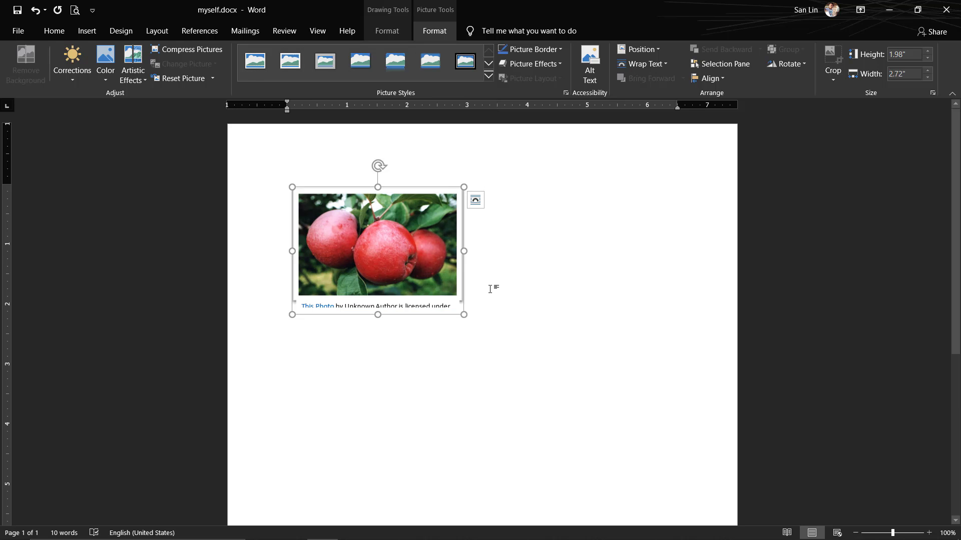
pyautogui.click(485, 345)
pyautogui.click(488, 78)
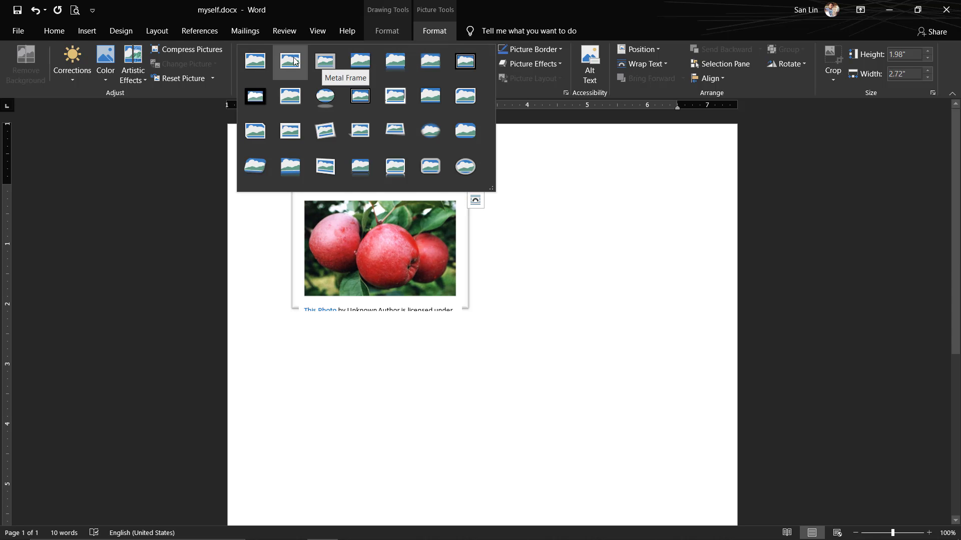
pyautogui.click(253, 61)
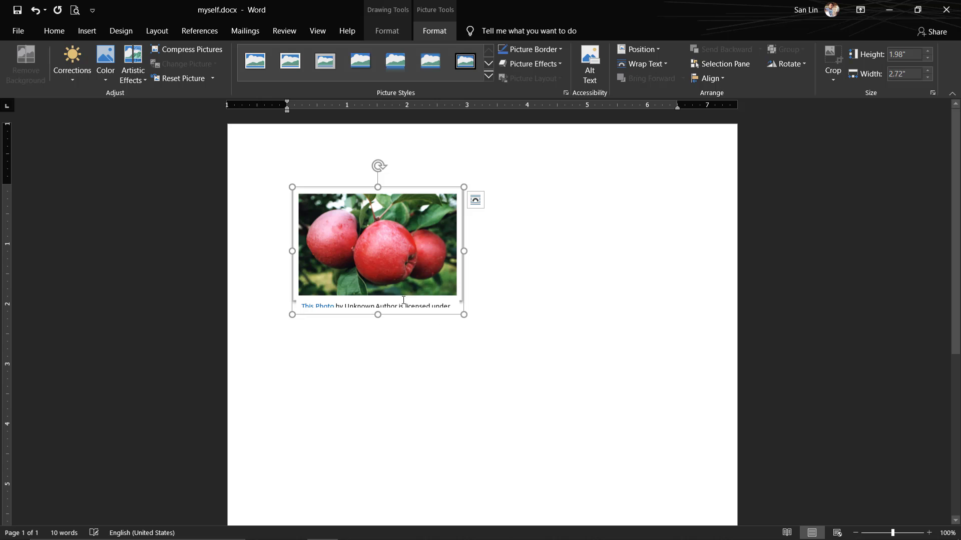
pyautogui.rightClick(387, 286)
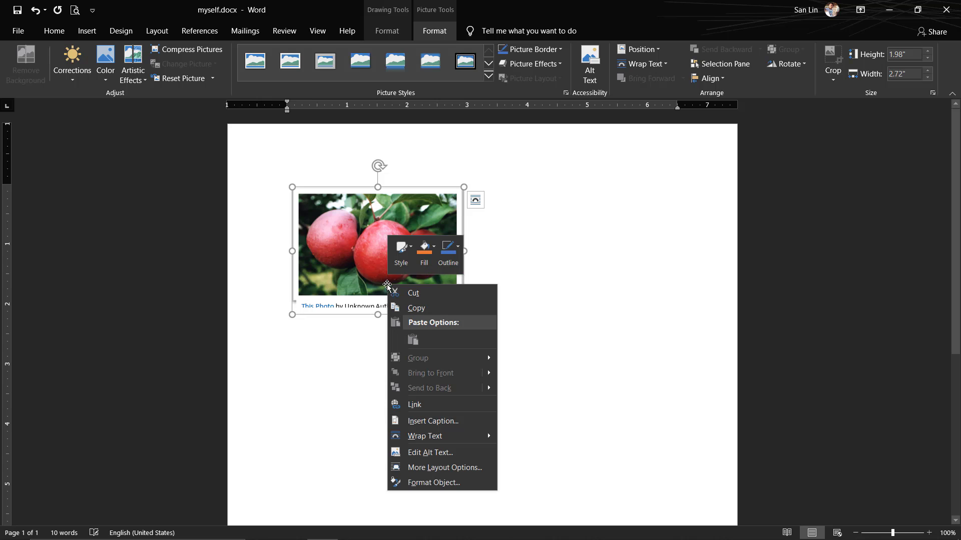
pyautogui.click(438, 483)
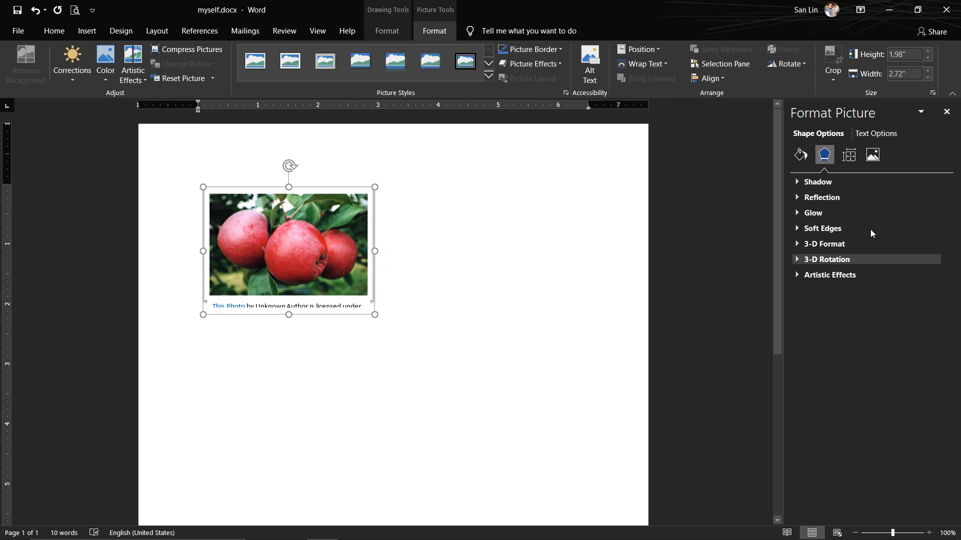
pyautogui.click(948, 111)
pyautogui.click(597, 289)
pyautogui.click(366, 209)
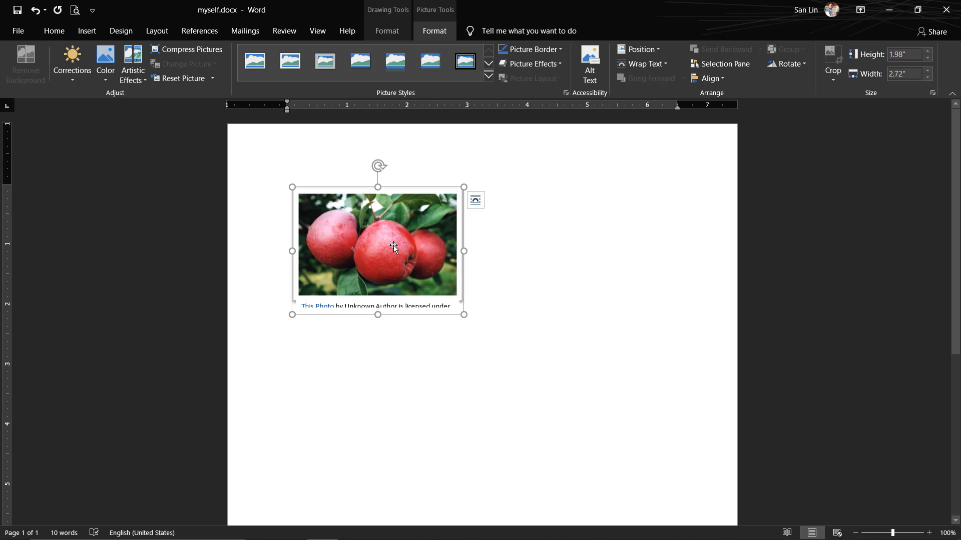
# Insert 20090625nightoffice.jpg from the Pictures folder above the apple photo
pyautogui.click(54, 30)
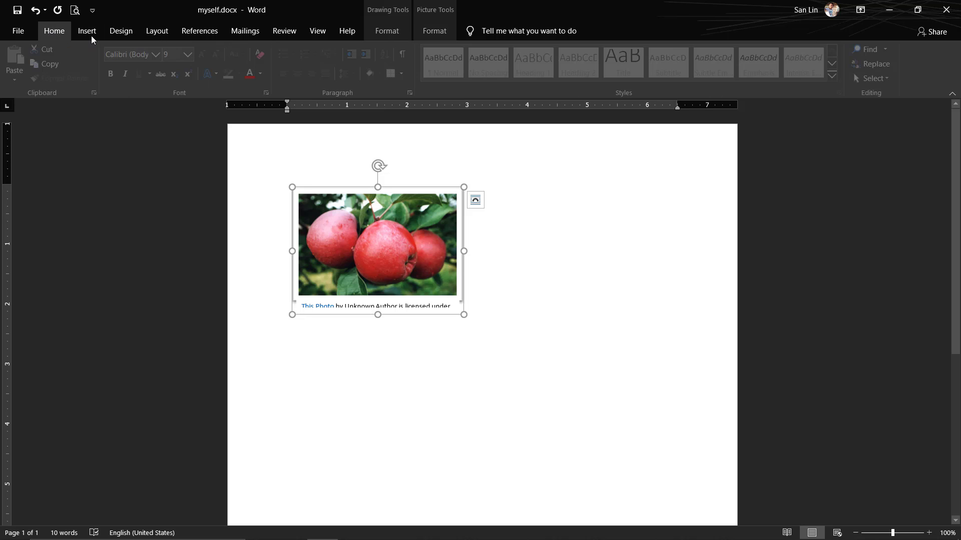
pyautogui.click(87, 30)
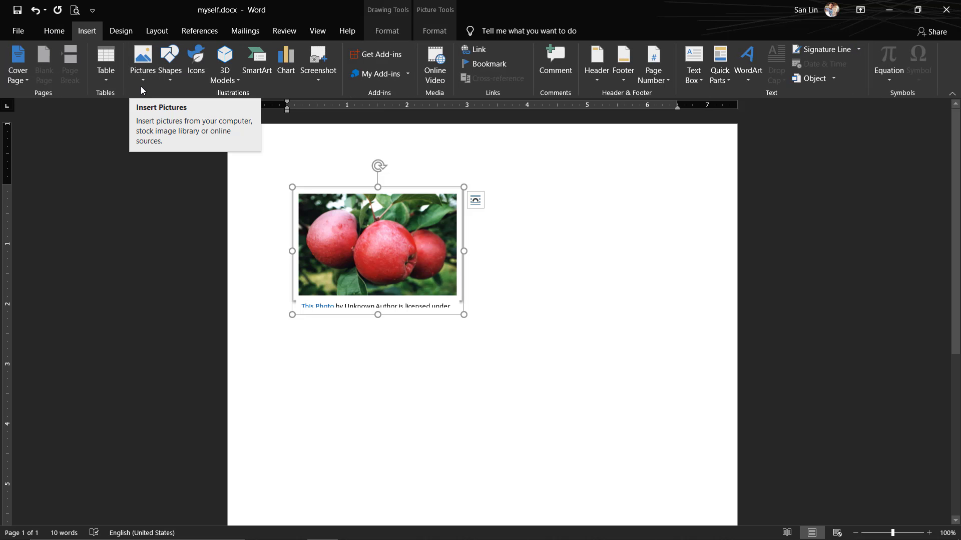
pyautogui.click(142, 67)
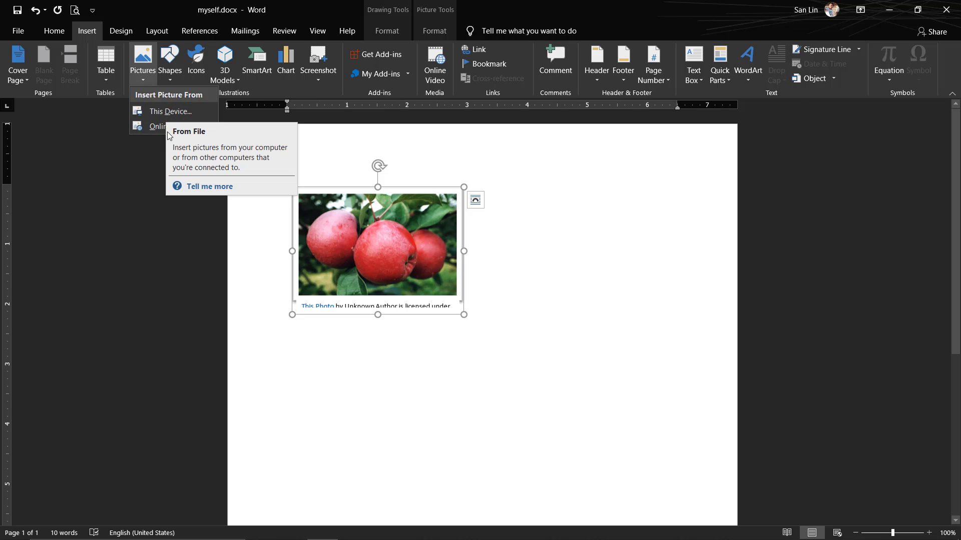
pyautogui.click(164, 110)
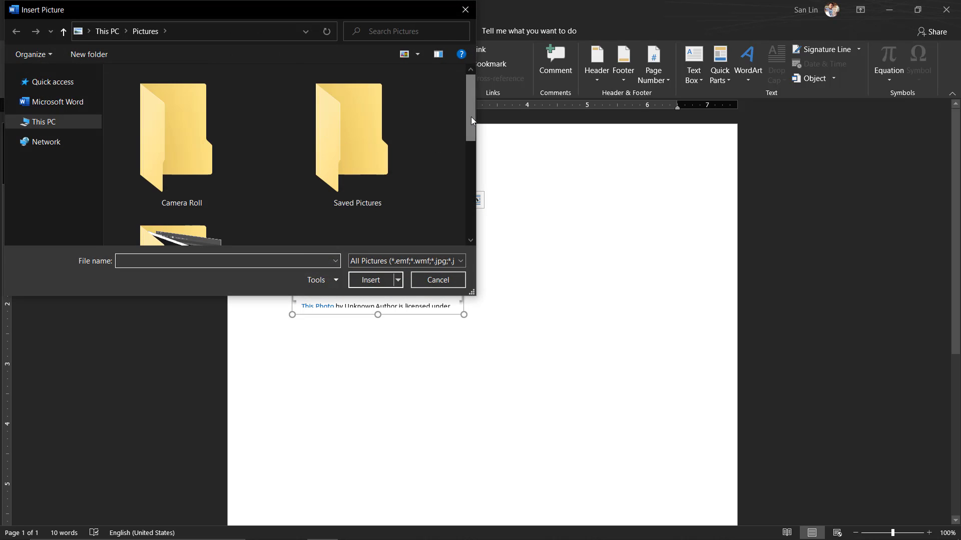
pyautogui.moveTo(472, 121); pyautogui.dragTo(470, 185)
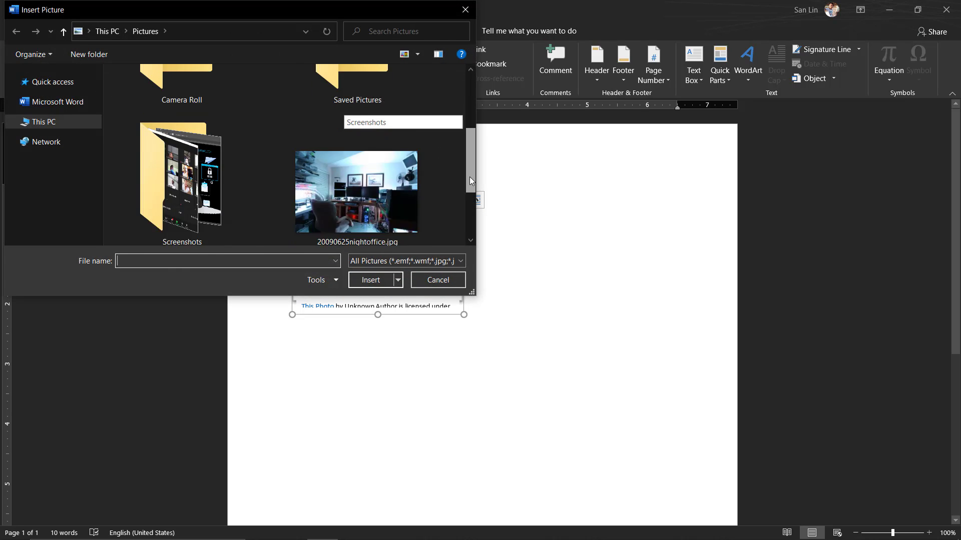
pyautogui.click(399, 156)
pyautogui.click(370, 281)
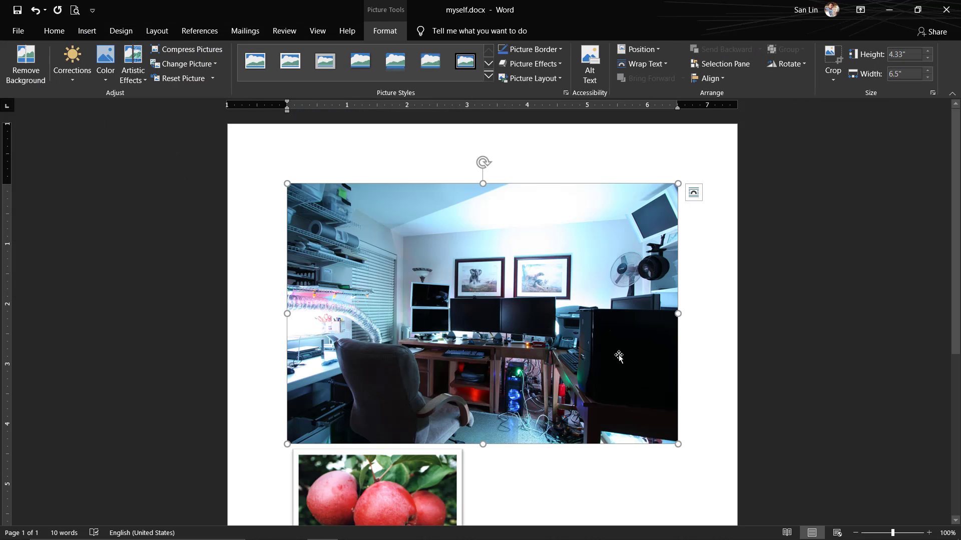
# Shrink the office photo to about 1.91" by 1.28" so the apple photo sits beside it
pyautogui.moveTo(678, 445)
pyautogui.mouseDown()
pyautogui.moveTo(443, 310)
pyautogui.moveTo(403, 310)
pyautogui.mouseUp()
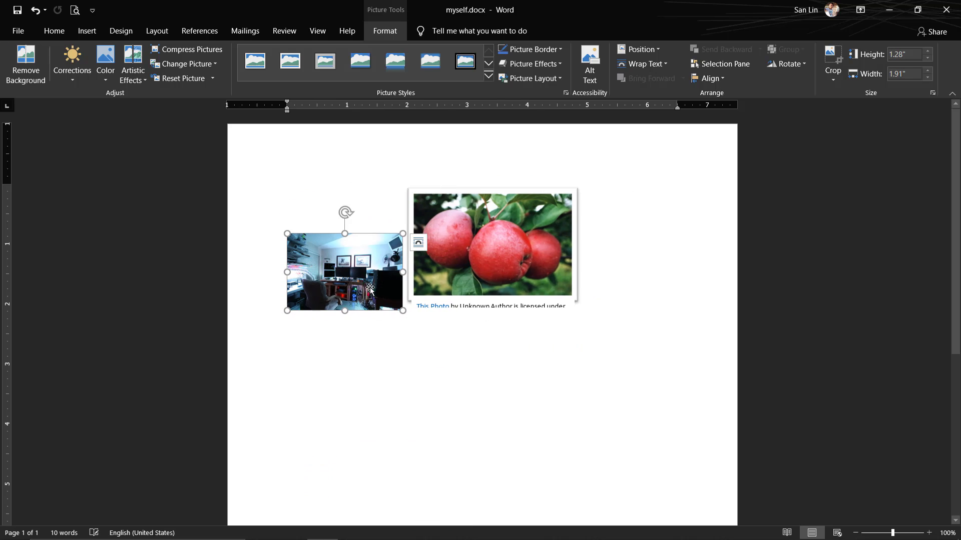
pyautogui.click(526, 312)
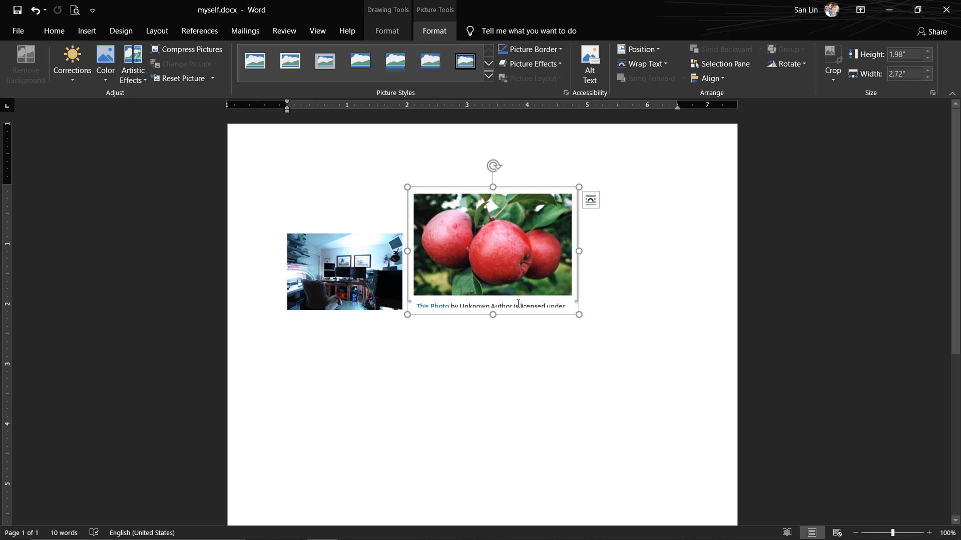
pyautogui.click(510, 227)
pyautogui.rightClick(510, 227)
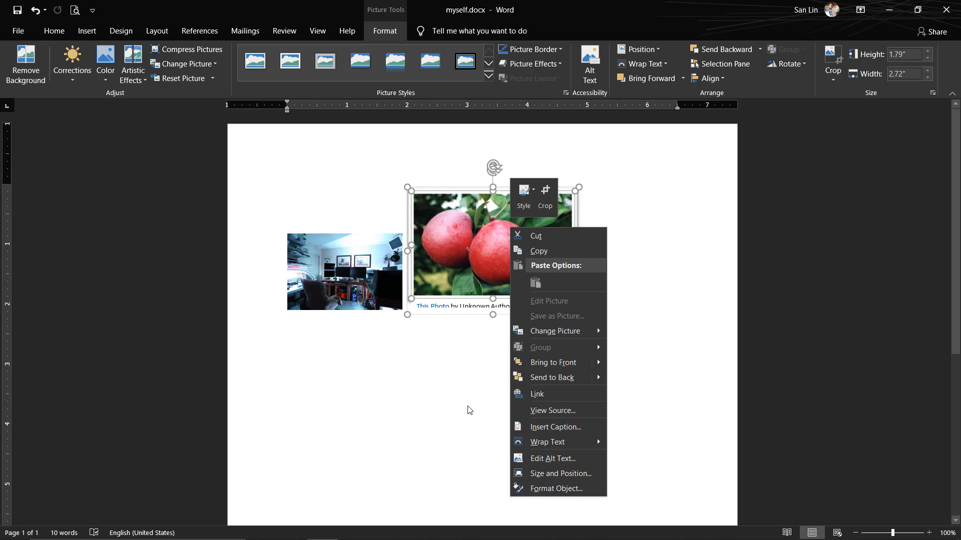
pyautogui.press('Escape')
pyautogui.rightClick(493, 220)
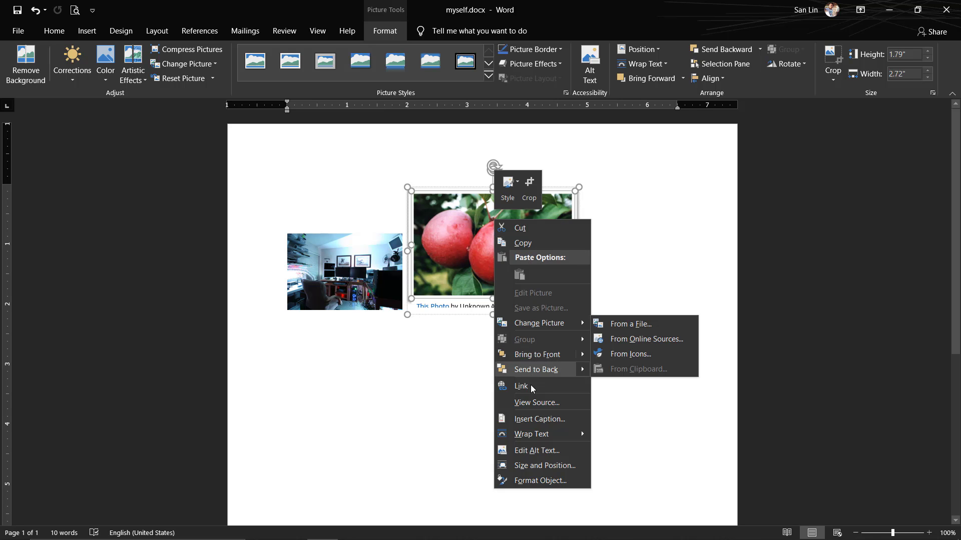
# Remove the apple photo and delete its credit caption box
pyautogui.press('Escape')
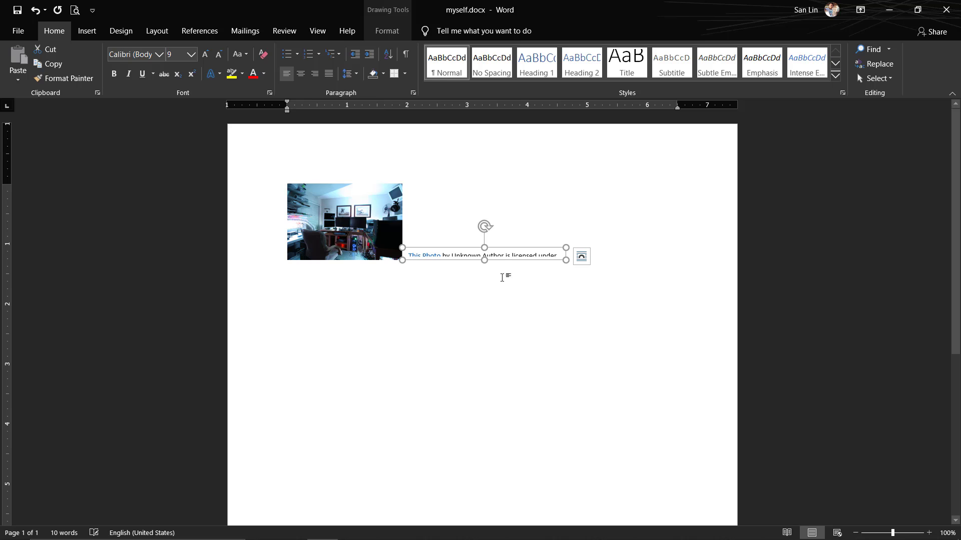
pyautogui.moveTo(484, 260); pyautogui.dragTo(482, 290)
pyautogui.click(507, 225)
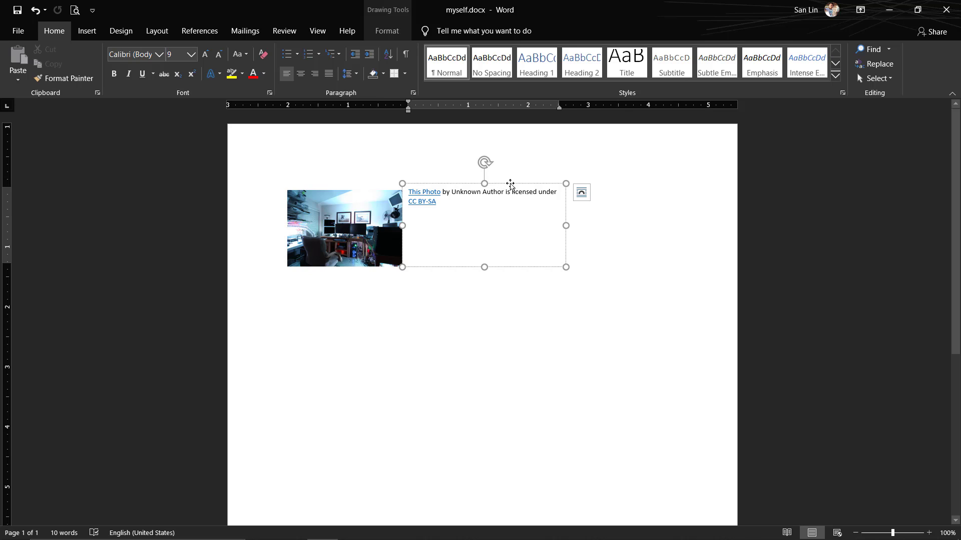
pyautogui.click(509, 184)
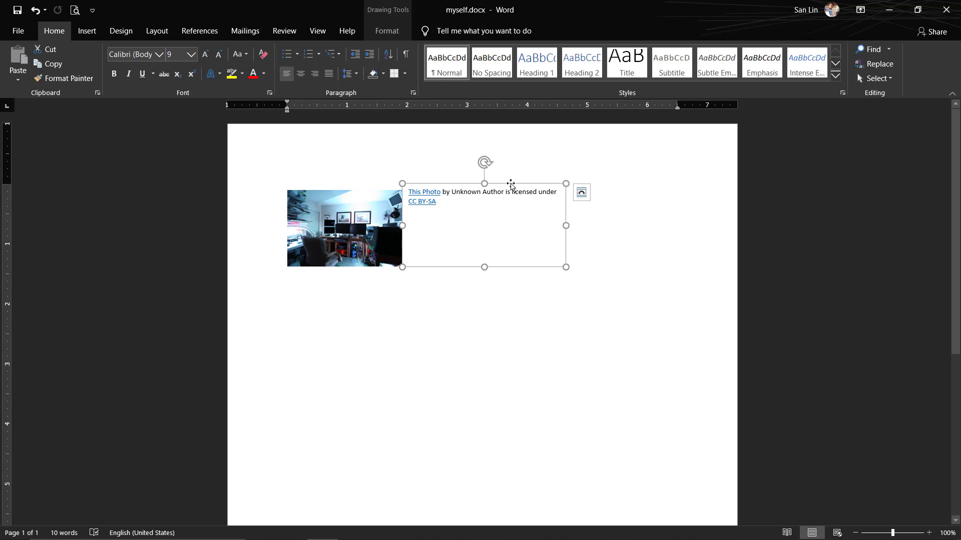
pyautogui.press('Delete')
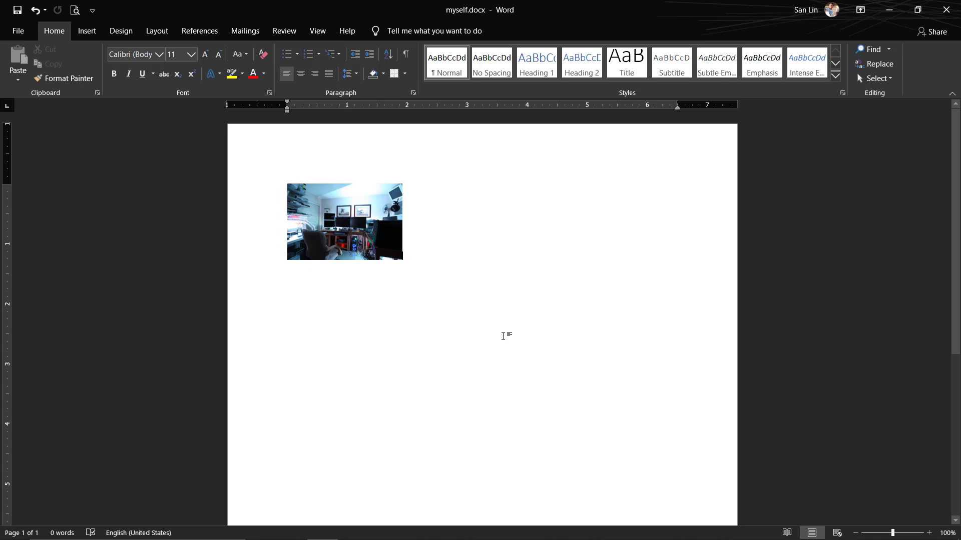
# Reposition the office photo on the page, then bring up Windows search
pyautogui.click(353, 231)
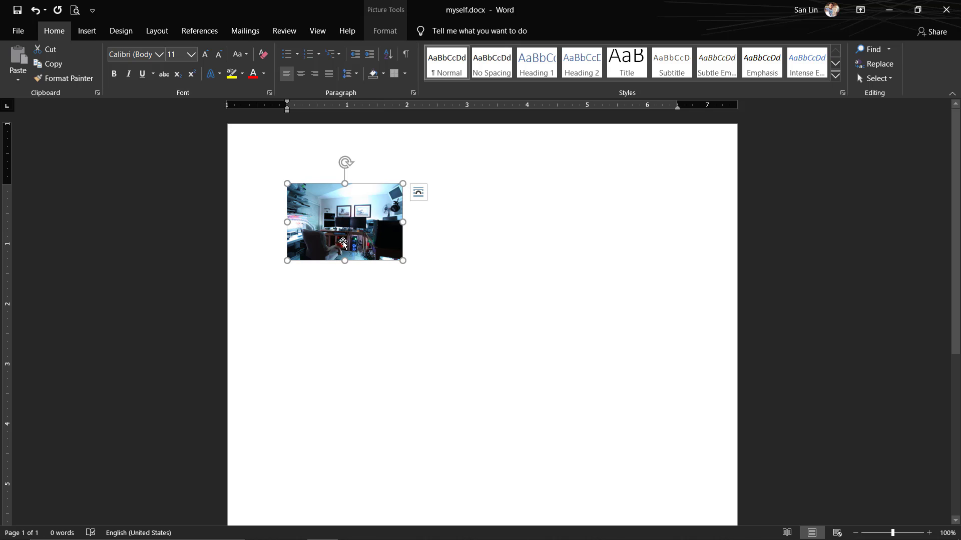
pyautogui.click(467, 223)
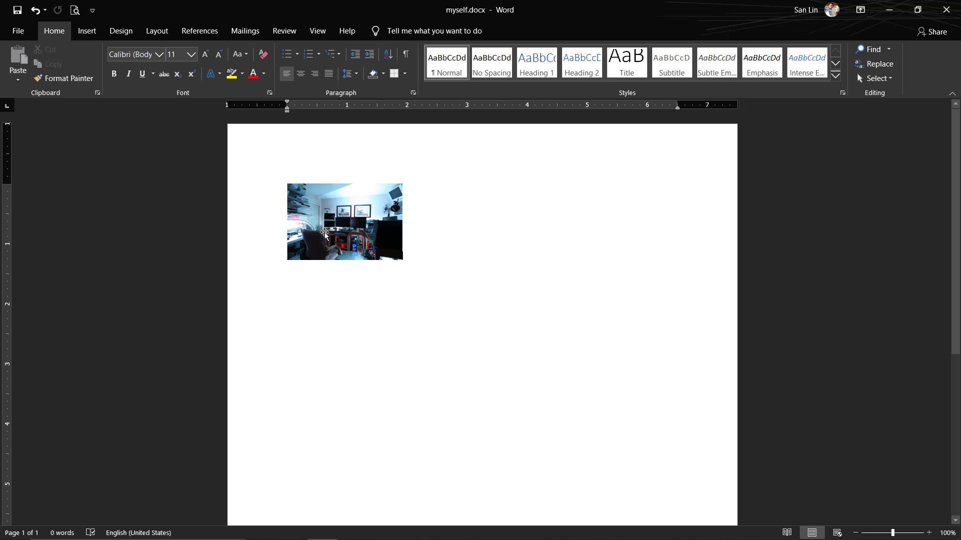
pyautogui.moveTo(348, 231)
pyautogui.mouseDown()
pyautogui.moveTo(325, 371)
pyautogui.moveTo(531, 252)
pyautogui.mouseUp()
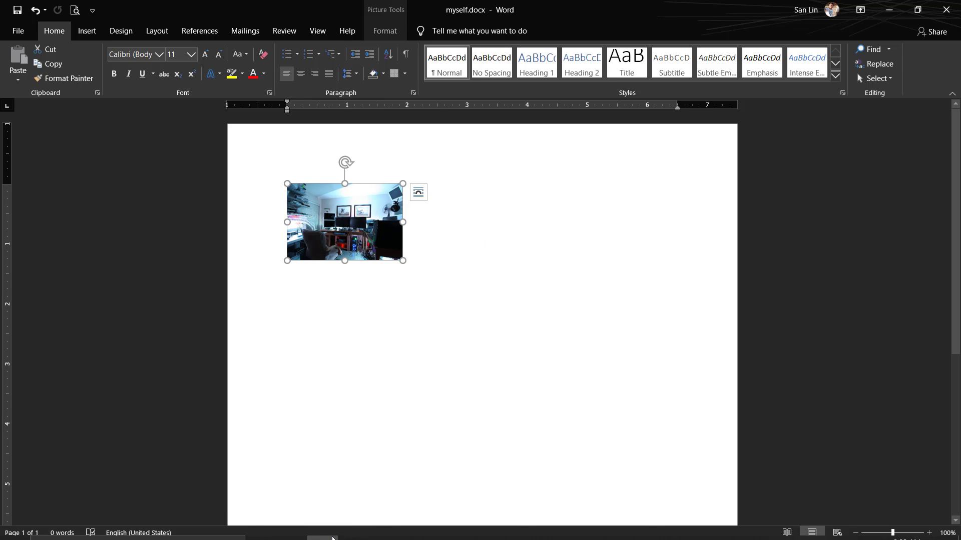
pyautogui.click(177, 534)
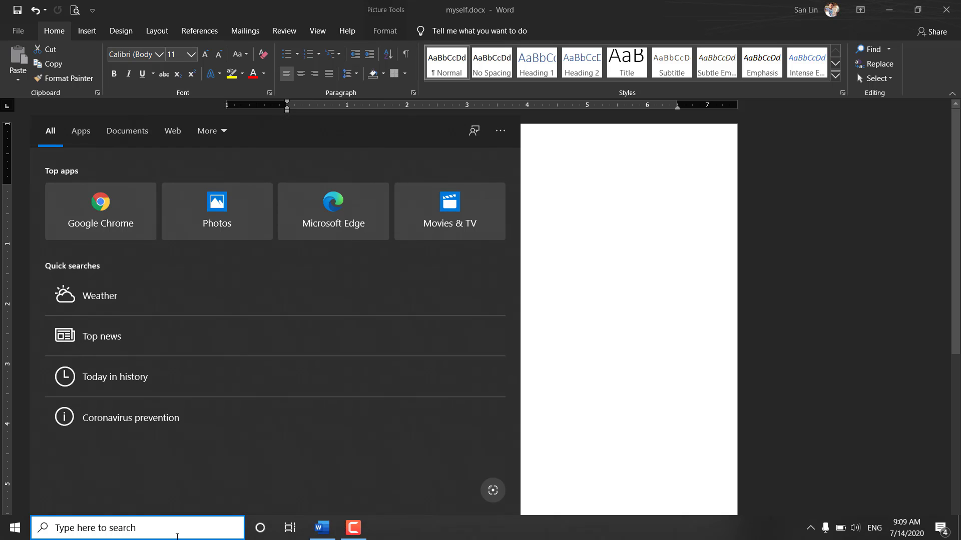
# Launch Chrome, search Google for 'lorem ipsum' and open the lipsum.com result
pyautogui.write('chromee')
pyautogui.press('Return')
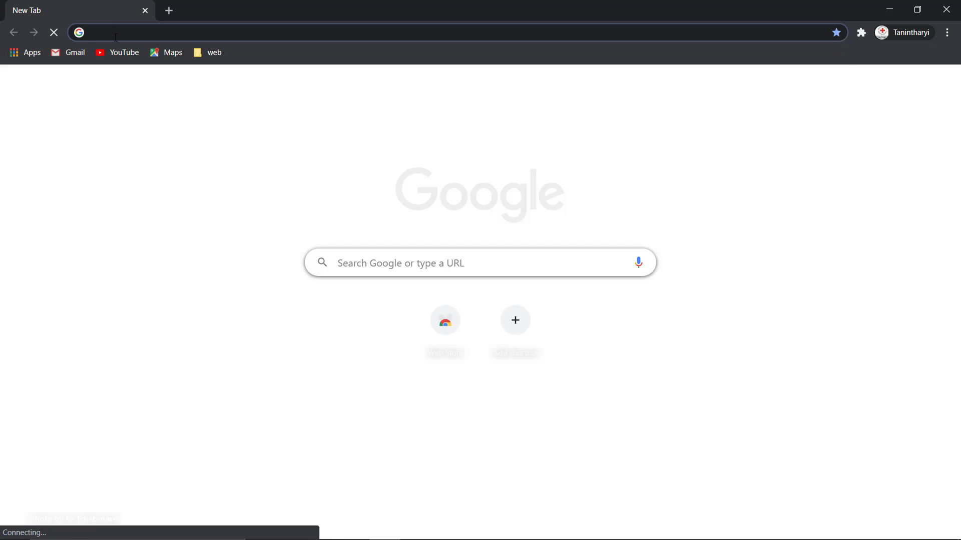
pyautogui.click(116, 37)
pyautogui.write('le')
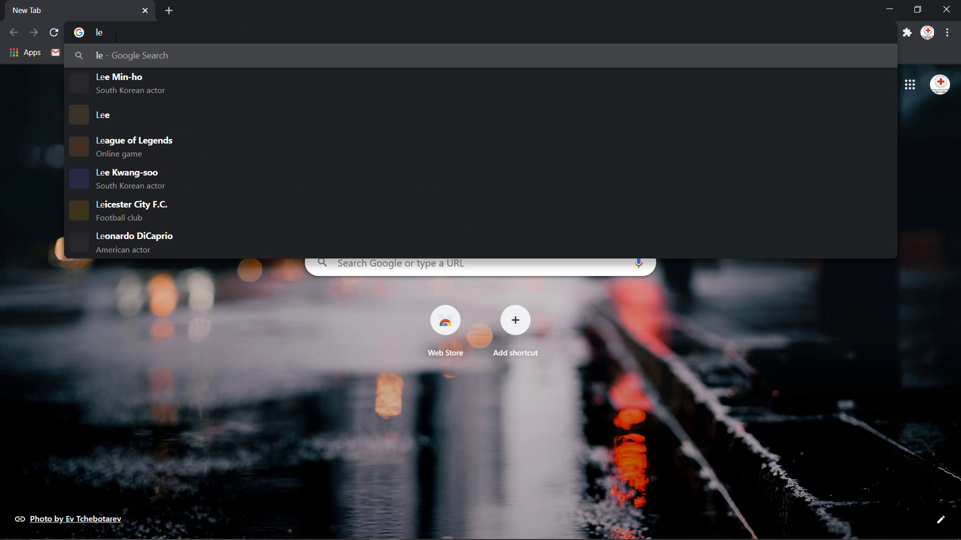
pyautogui.write('tt')
pyautogui.press('BackSpace')
pyautogui.press('BackSpace')
pyautogui.press('BackSpace')
pyautogui.press('BackSpace')
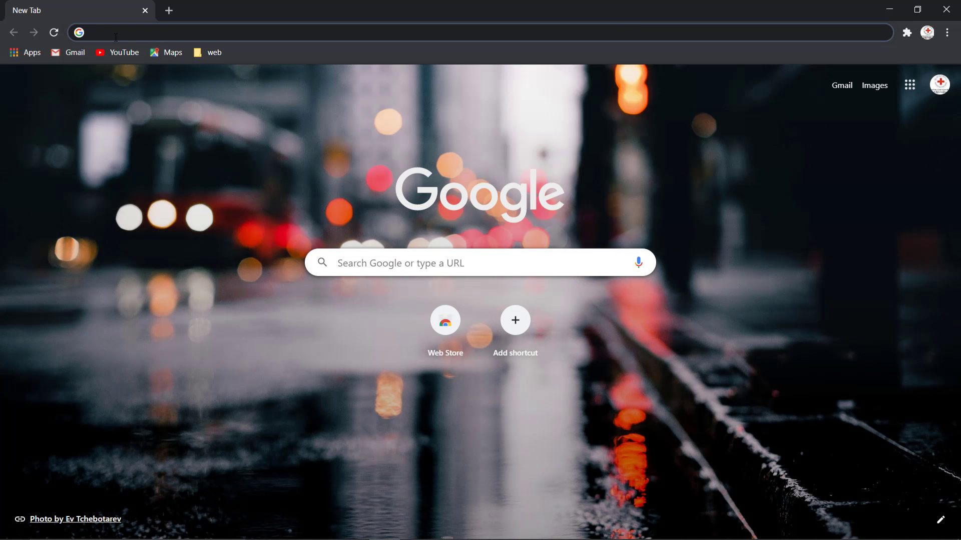
pyautogui.write('lorem')
pyautogui.press('Down')
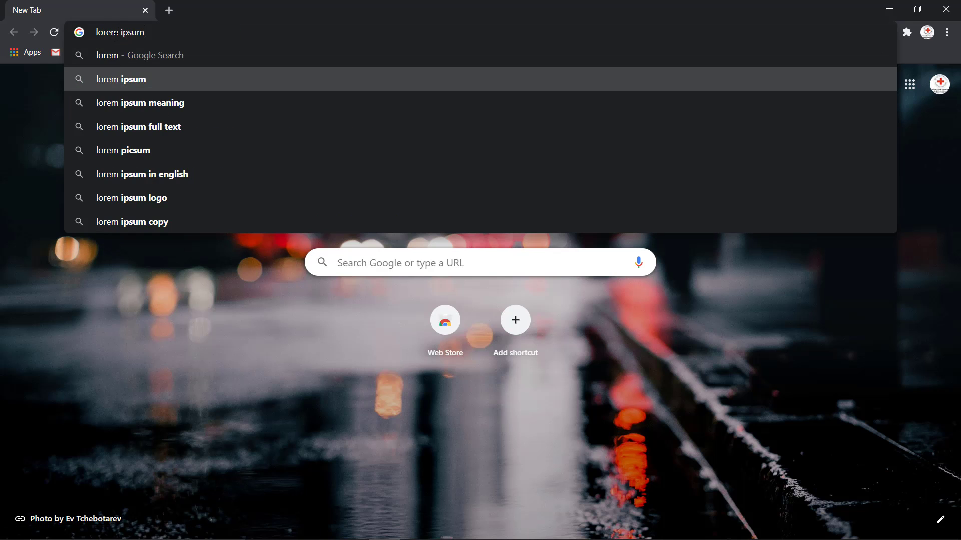
pyautogui.press('BackSpace')
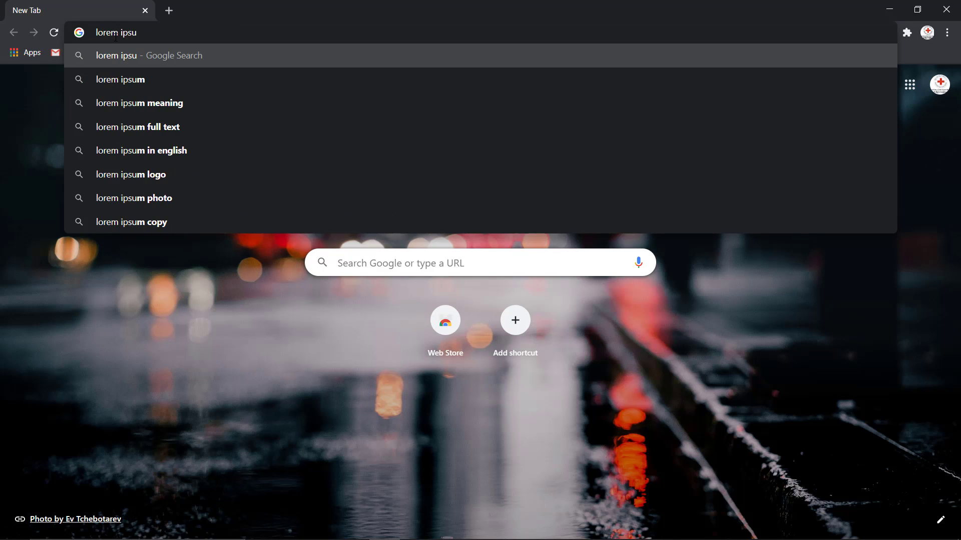
pyautogui.press('BackSpace')
pyautogui.press('BackSpace')
pyautogui.press('BackSpace')
pyautogui.press('BackSpace')
pyautogui.press('BackSpace')
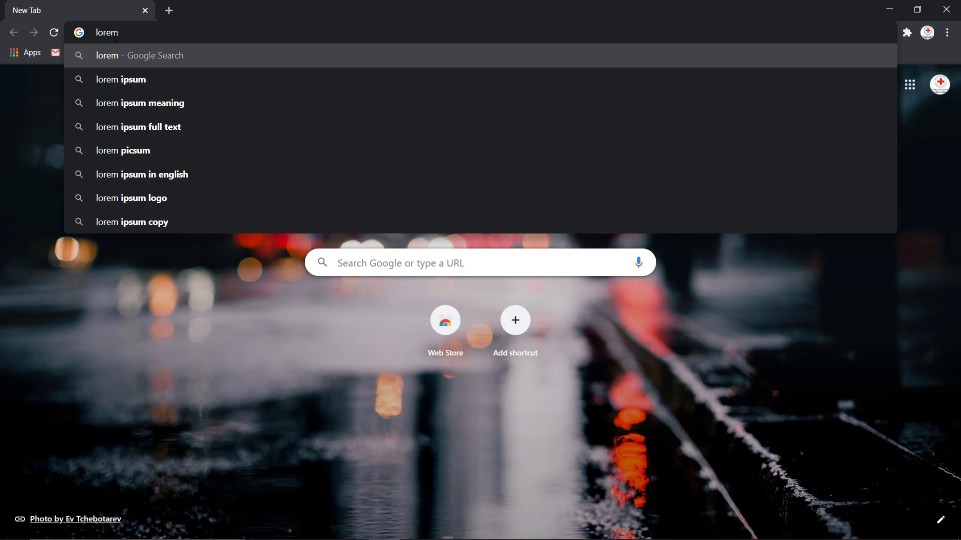
pyautogui.press('Down')
pyautogui.press('Return')
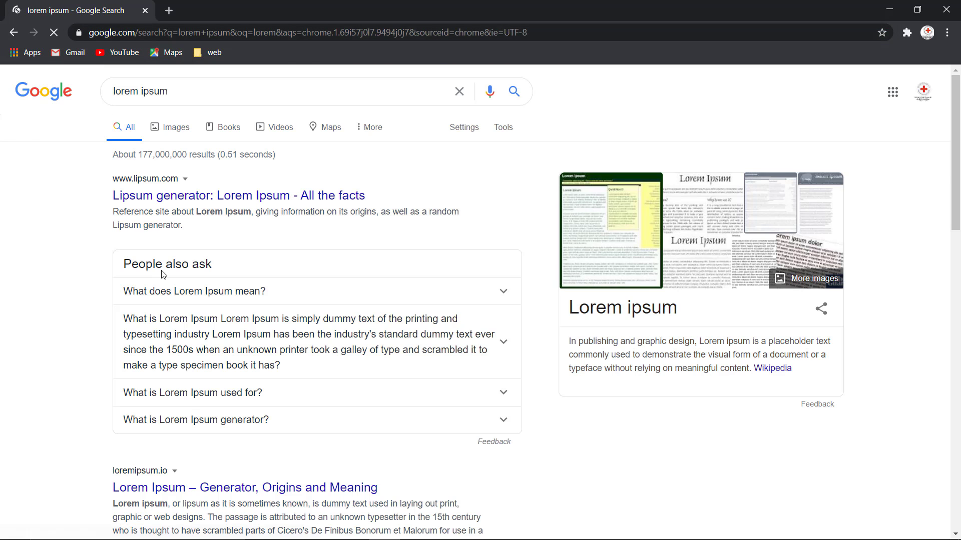
pyautogui.click(150, 196)
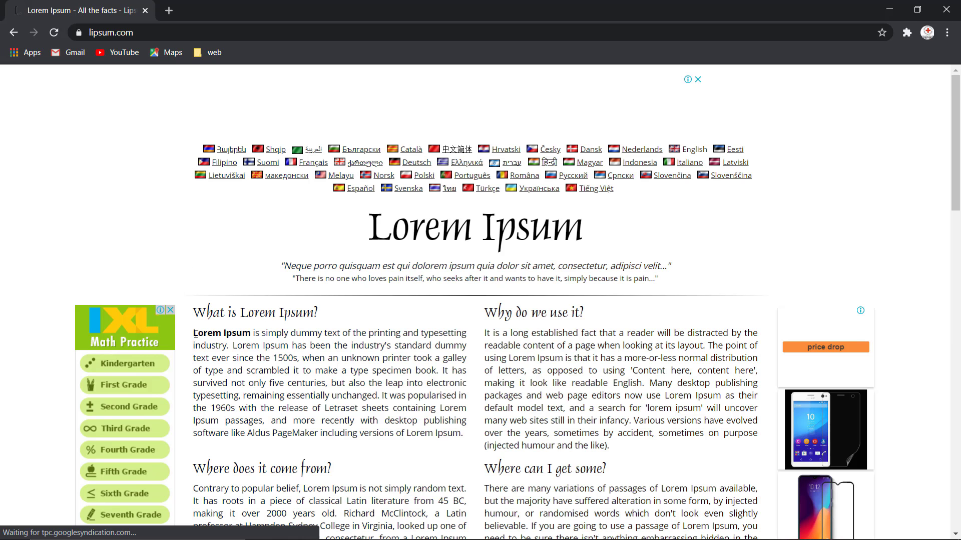
# Copy the 'What is Lorem Ipsum?' paragraph and return to Word
pyautogui.moveTo(193, 333); pyautogui.dragTo(275, 408)
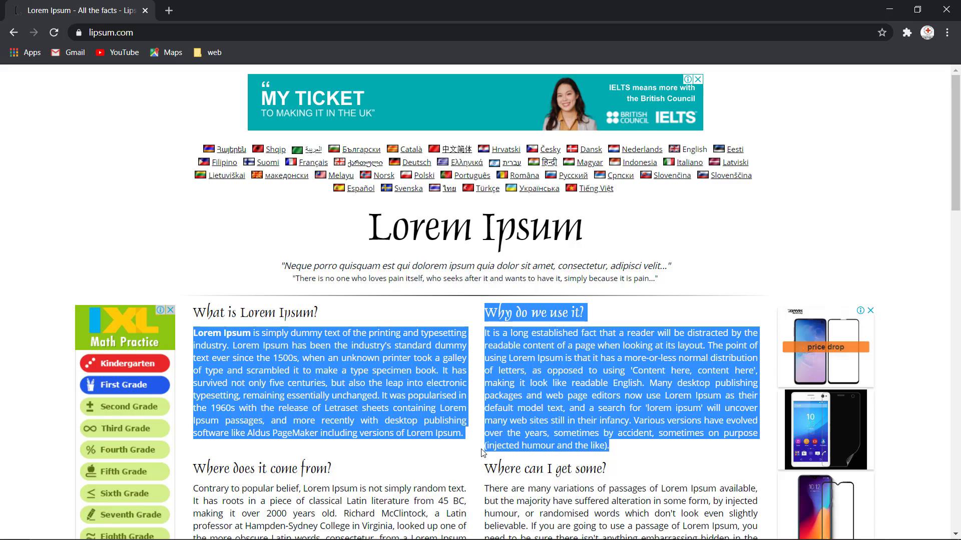
pyautogui.moveTo(310, 445)
pyautogui.mouseDown()
pyautogui.moveTo(456, 422)
pyautogui.moveTo(463, 433)
pyautogui.mouseUp()
pyautogui.rightClick(345, 400)
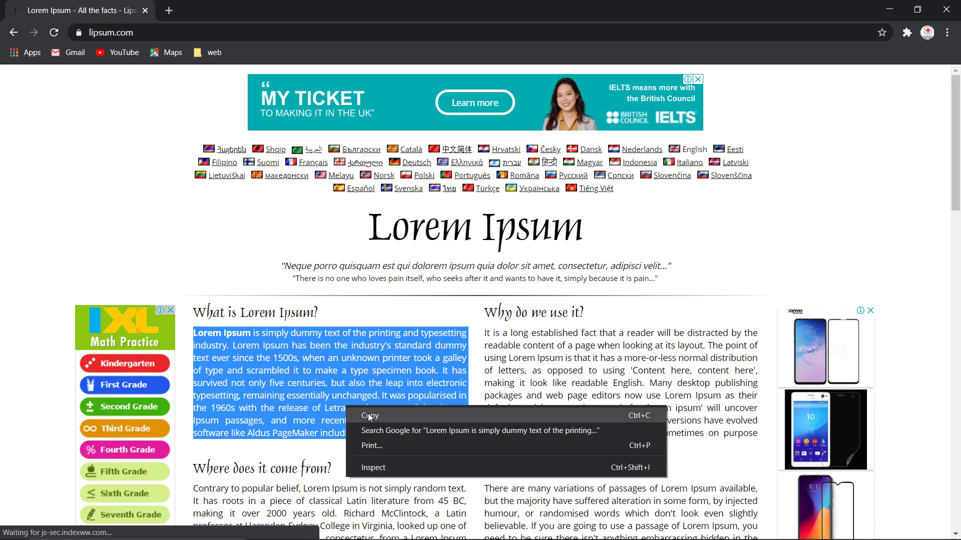
pyautogui.click(370, 414)
pyautogui.click(889, 10)
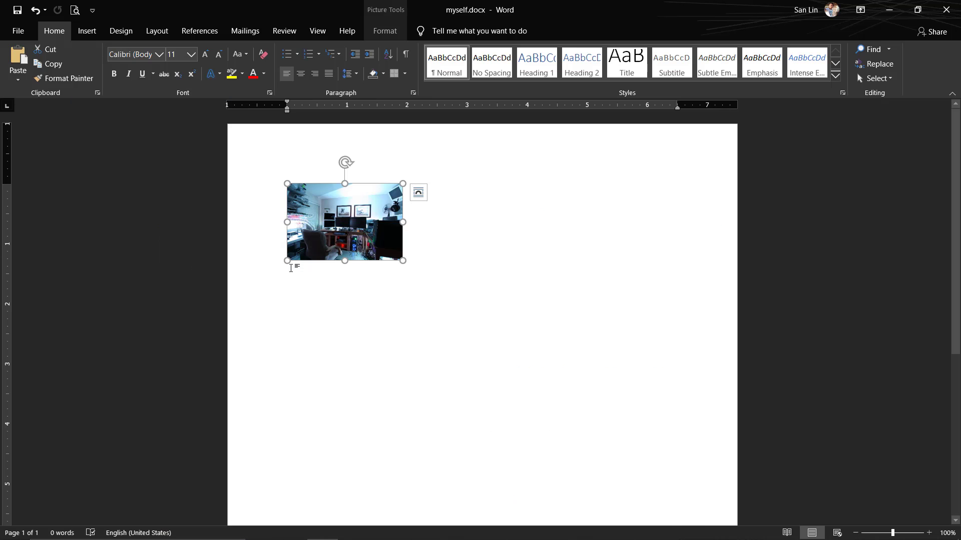
# Paste the copied Lorem Ipsum paragraph beside the photo, keeping its source formatting
pyautogui.click(461, 211)
pyautogui.rightClick(461, 218)
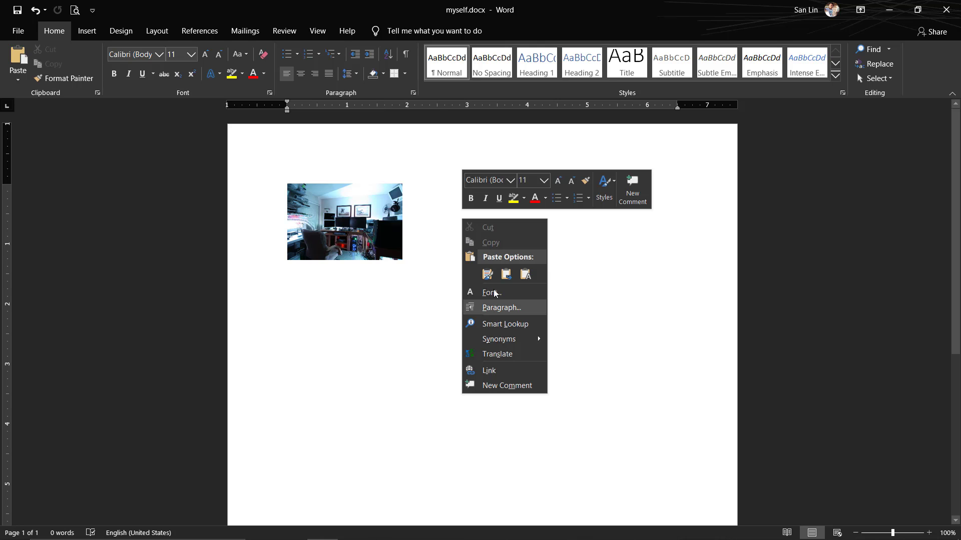
pyautogui.click(487, 274)
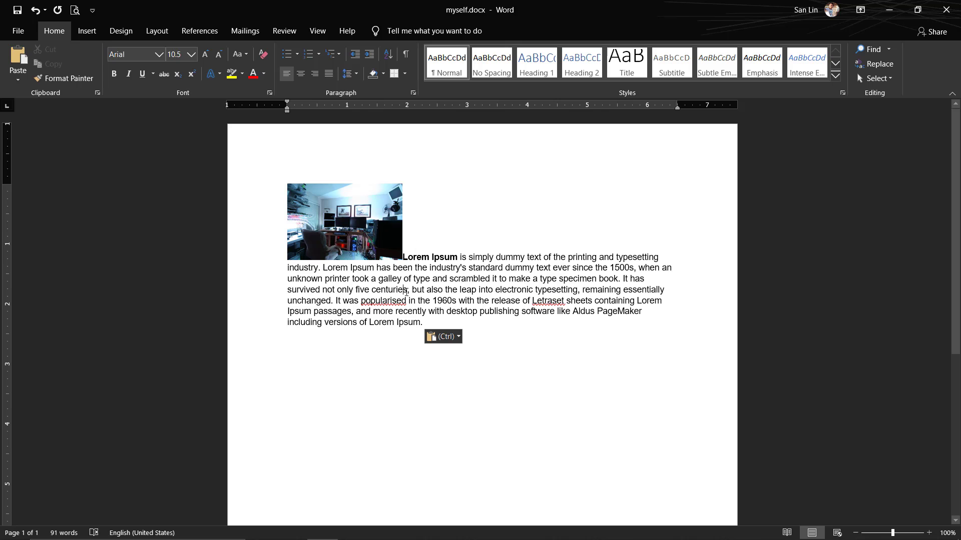
# Move the photo to the paragraph's start and push 'Lorem Ipsum' onto the line below it
pyautogui.click(367, 222)
pyautogui.moveTo(356, 229); pyautogui.dragTo(393, 320)
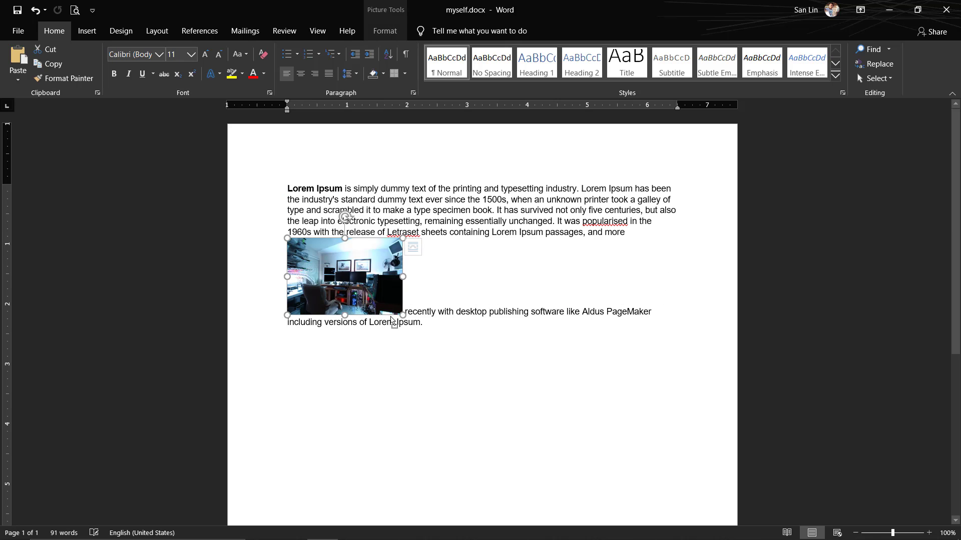
pyautogui.moveTo(371, 275)
pyautogui.mouseDown()
pyautogui.moveTo(488, 237)
pyautogui.moveTo(385, 325)
pyautogui.mouseUp()
pyautogui.click(360, 255)
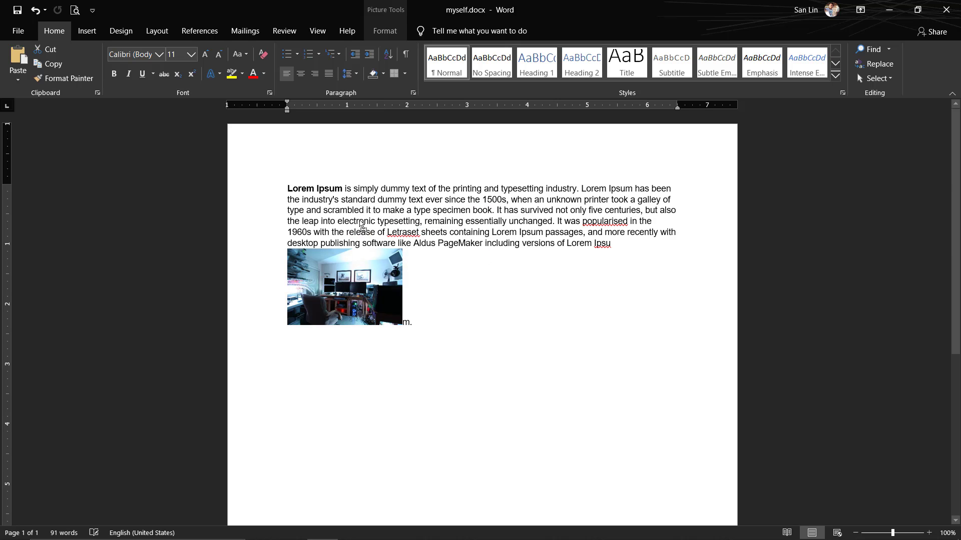
pyautogui.moveTo(310, 291)
pyautogui.mouseDown()
pyautogui.moveTo(404, 237)
pyautogui.moveTo(309, 234)
pyautogui.mouseUp()
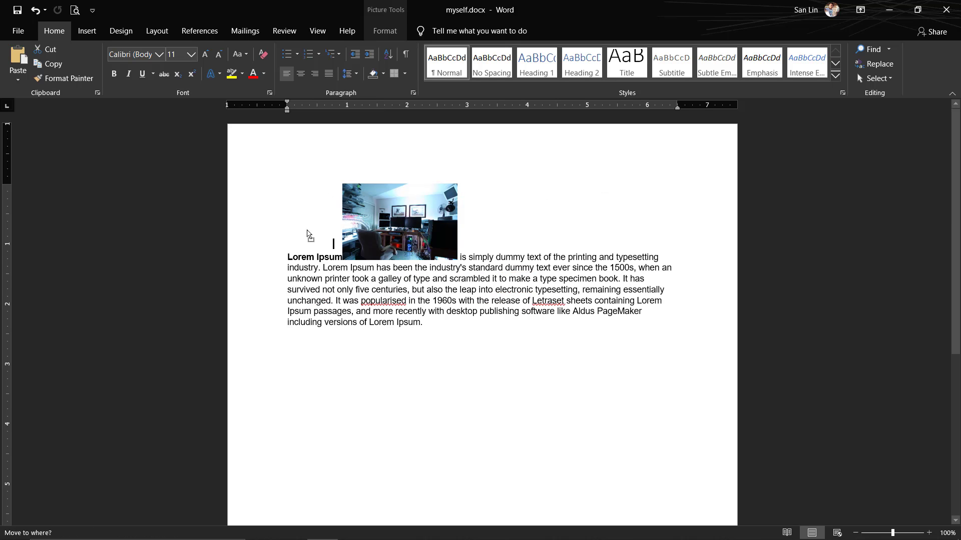
pyautogui.moveTo(309, 234); pyautogui.dragTo(275, 236)
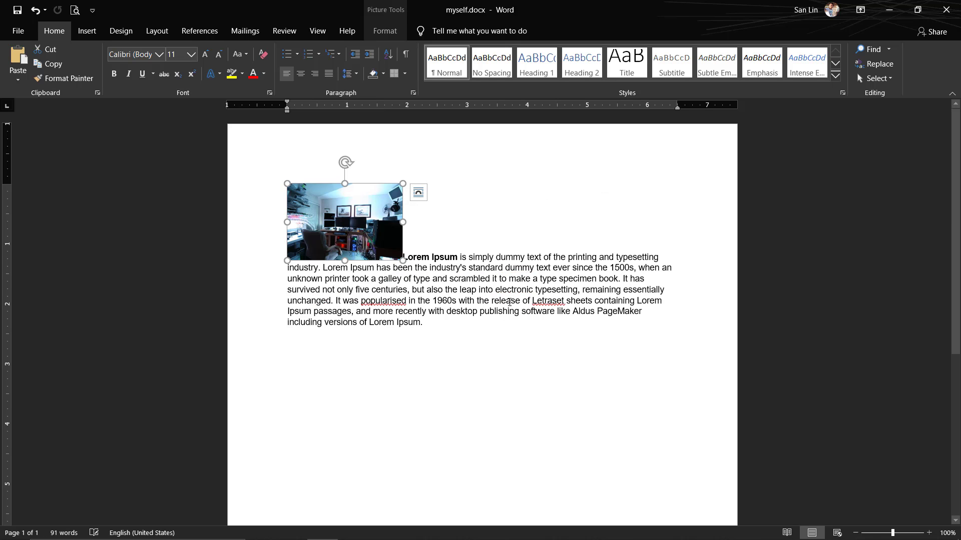
pyautogui.click(438, 259)
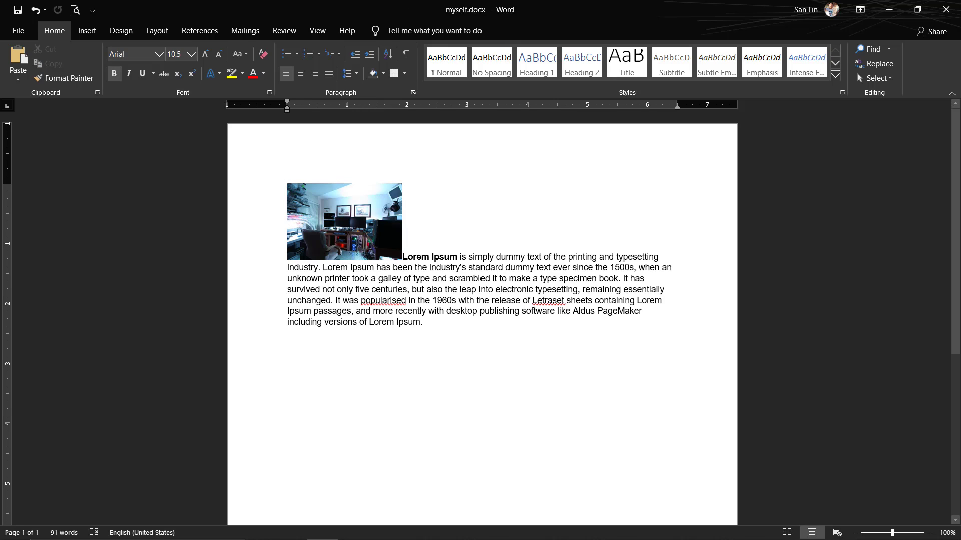
pyautogui.press('Return')
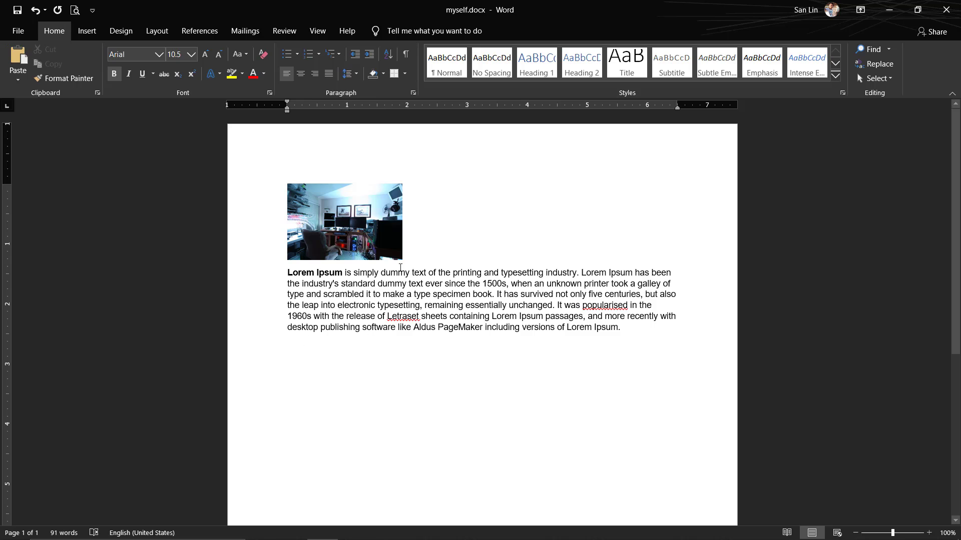
# Justify the 91-word Lorem Ipsum paragraph and keep the office photo on its own line above it
pyautogui.click(384, 294)
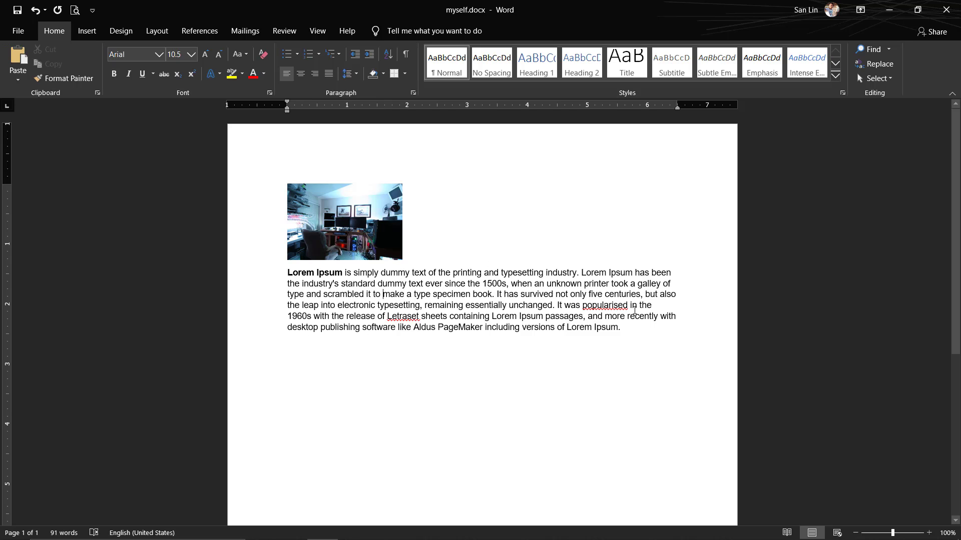
pyautogui.click(677, 107)
pyautogui.hotkey('ctrl', 'u')
pyautogui.click(329, 75)
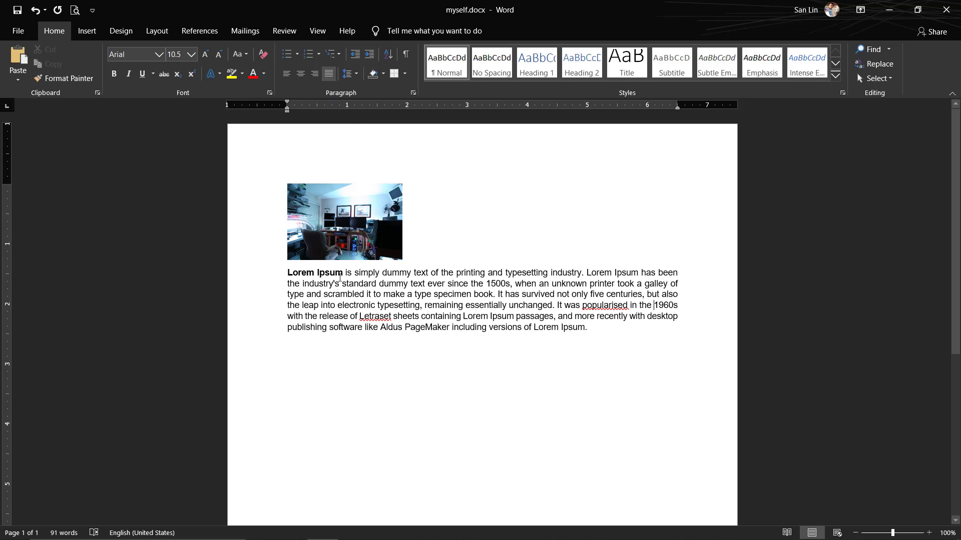
pyautogui.click(295, 275)
pyautogui.hotkey('ctrl', 'l')
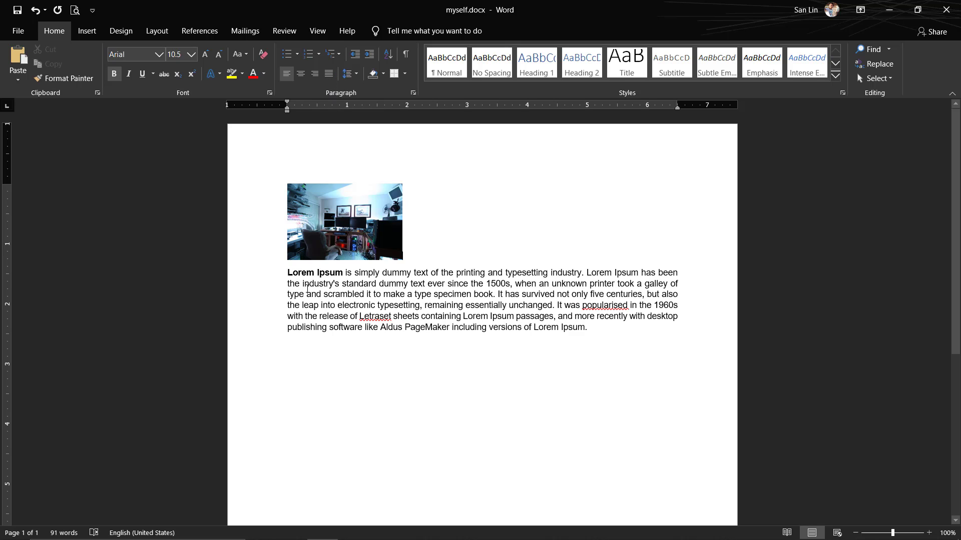
pyautogui.moveTo(337, 220)
pyautogui.mouseDown()
pyautogui.moveTo(400, 263)
pyautogui.moveTo(405, 324)
pyautogui.moveTo(484, 333)
pyautogui.mouseUp()
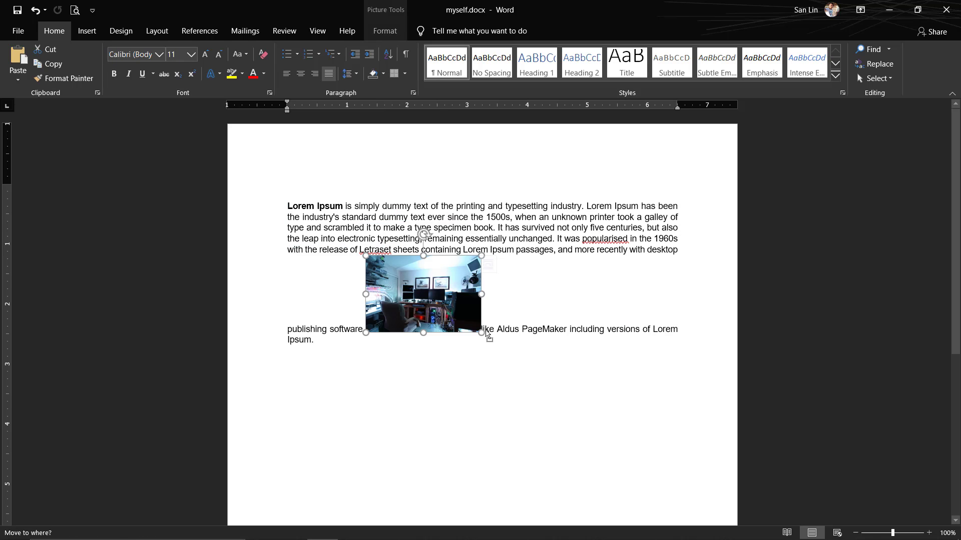
pyautogui.moveTo(424, 263)
pyautogui.mouseDown()
pyautogui.moveTo(463, 269)
pyautogui.moveTo(340, 228)
pyautogui.mouseUp()
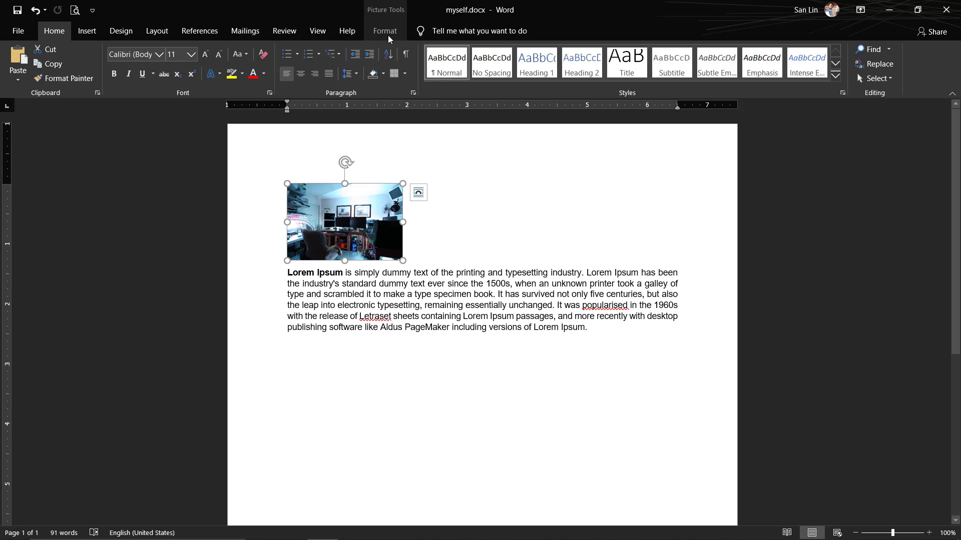
# Set the photo's text wrapping to Through and place it at the paragraph's top-left
pyautogui.click(386, 33)
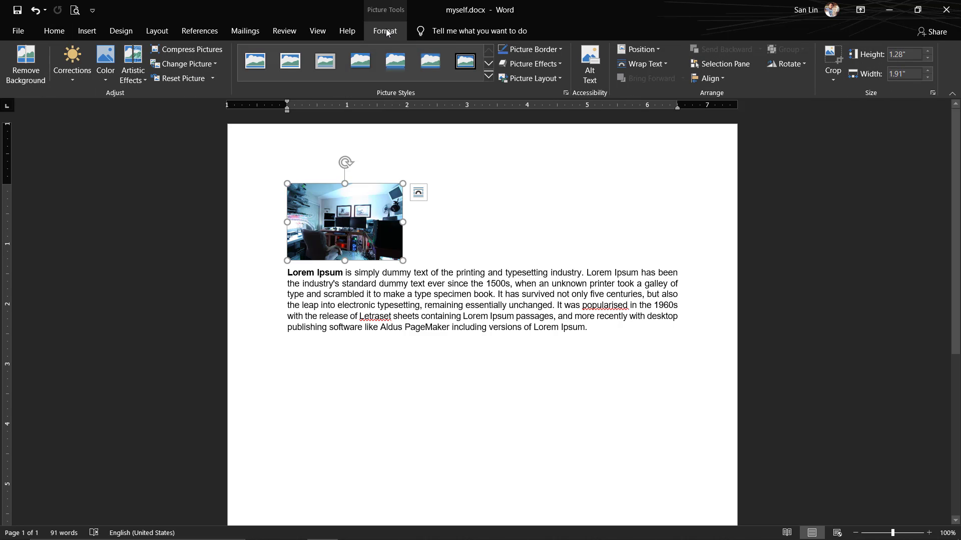
pyautogui.click(662, 66)
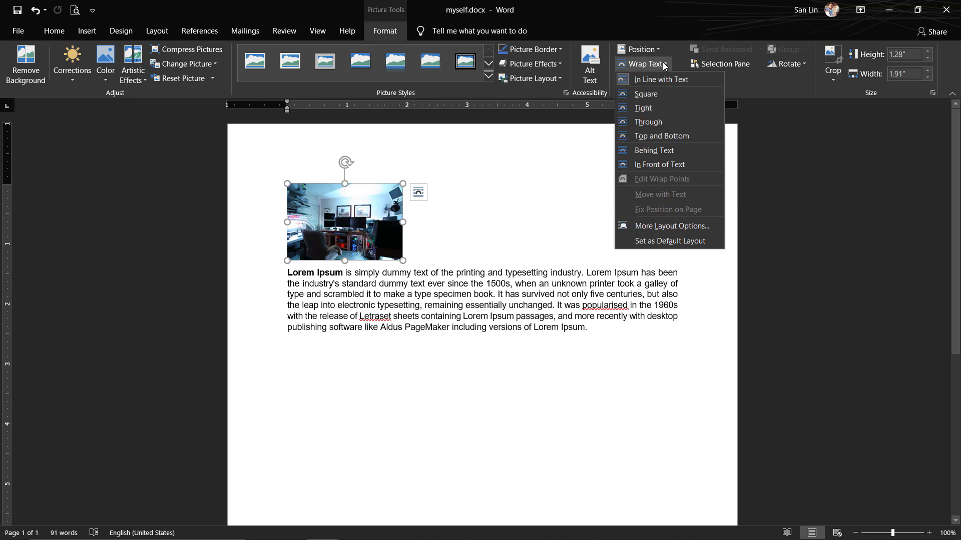
pyautogui.click(653, 122)
pyautogui.moveTo(354, 236); pyautogui.dragTo(504, 256)
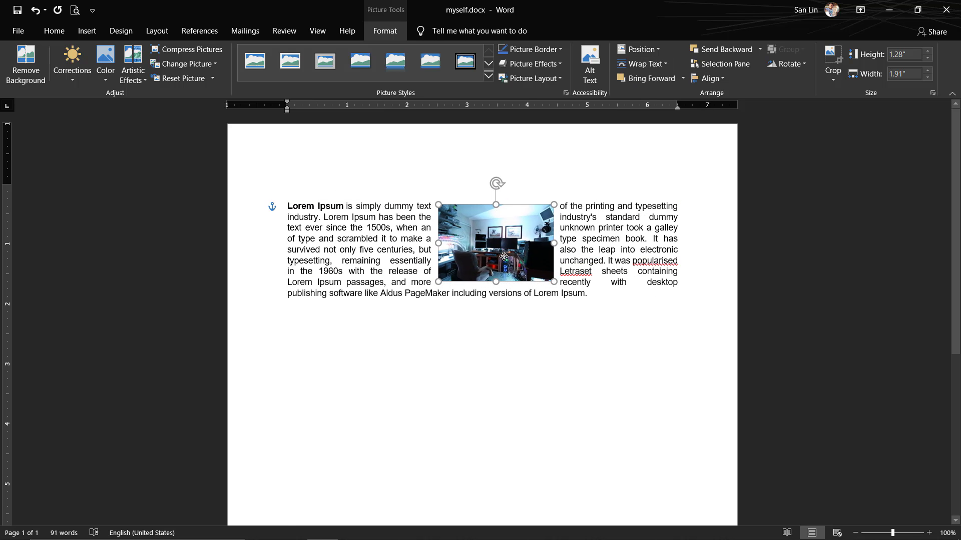
pyautogui.moveTo(504, 257)
pyautogui.mouseDown()
pyautogui.moveTo(622, 257)
pyautogui.moveTo(573, 238)
pyautogui.mouseUp()
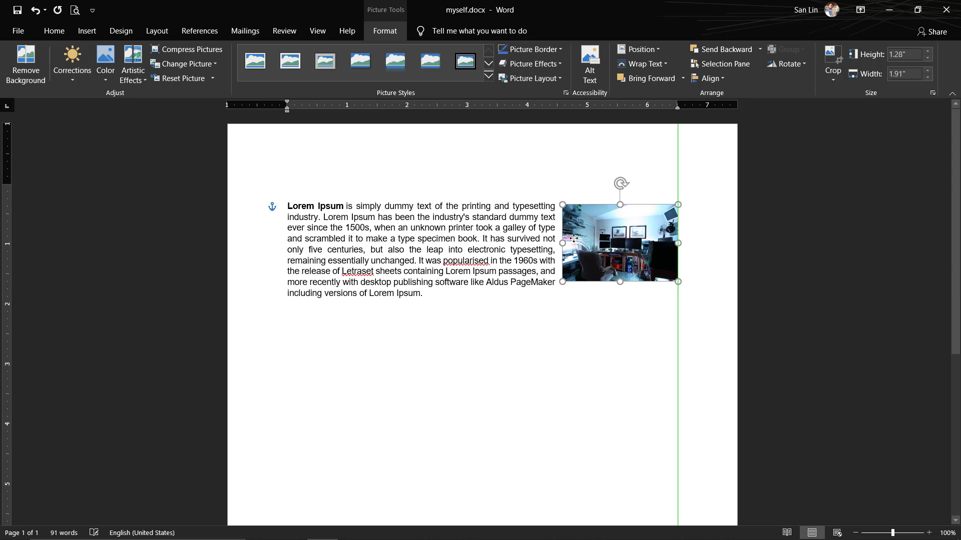
pyautogui.moveTo(573, 238); pyautogui.dragTo(345, 206)
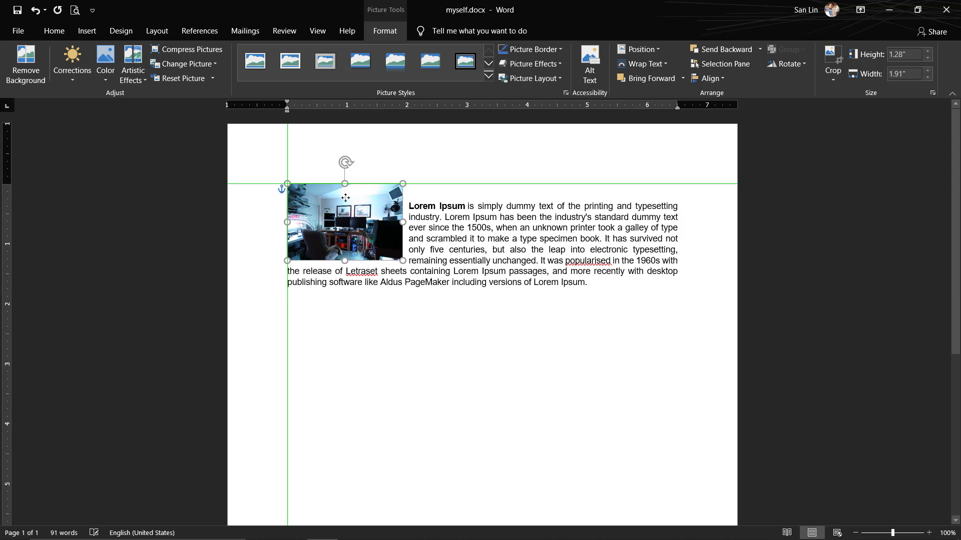
# Remove the empty lines above the paragraph and justify the wrapped text
pyautogui.click(418, 194)
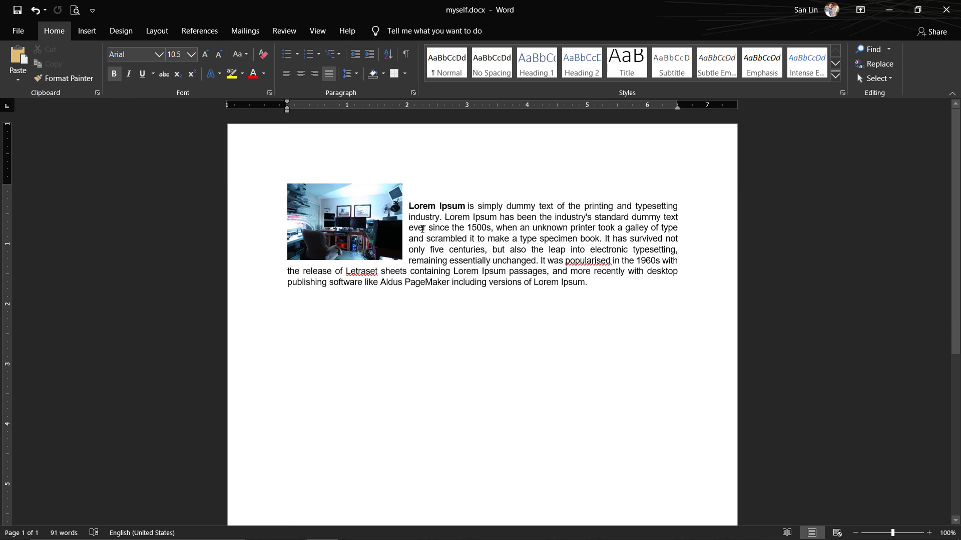
pyautogui.press('Return')
pyautogui.press('BackSpace')
pyautogui.press('BackSpace')
pyautogui.hotkey('ctrl', 'l')
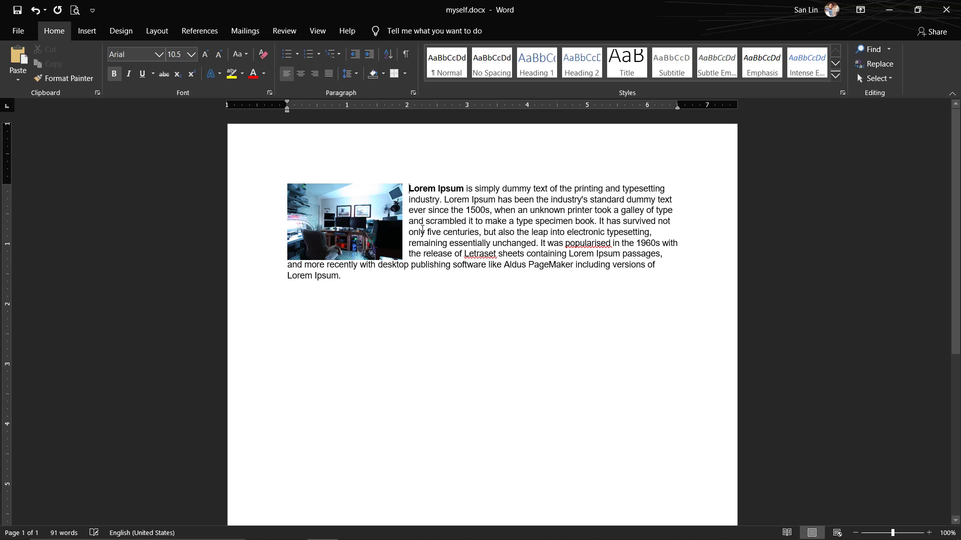
pyautogui.click(452, 254)
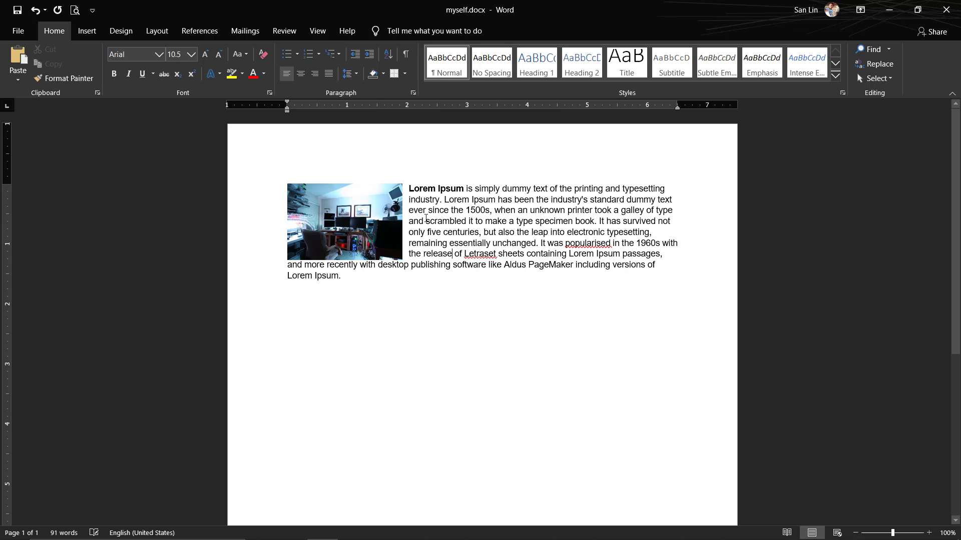
pyautogui.click(6, 183)
pyautogui.click(329, 74)
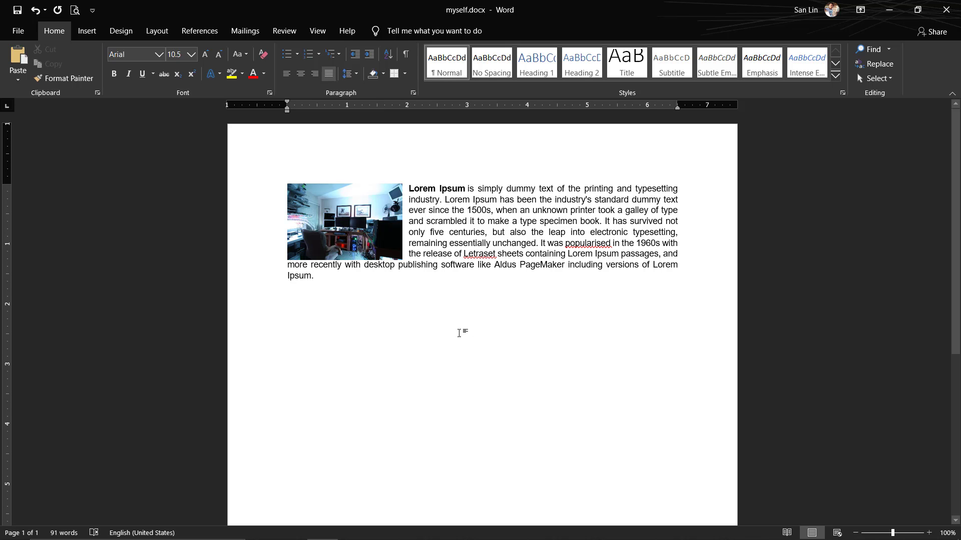
# Insert Screenshot (11).png from the Screenshots folder into the document
pyautogui.click(384, 528)
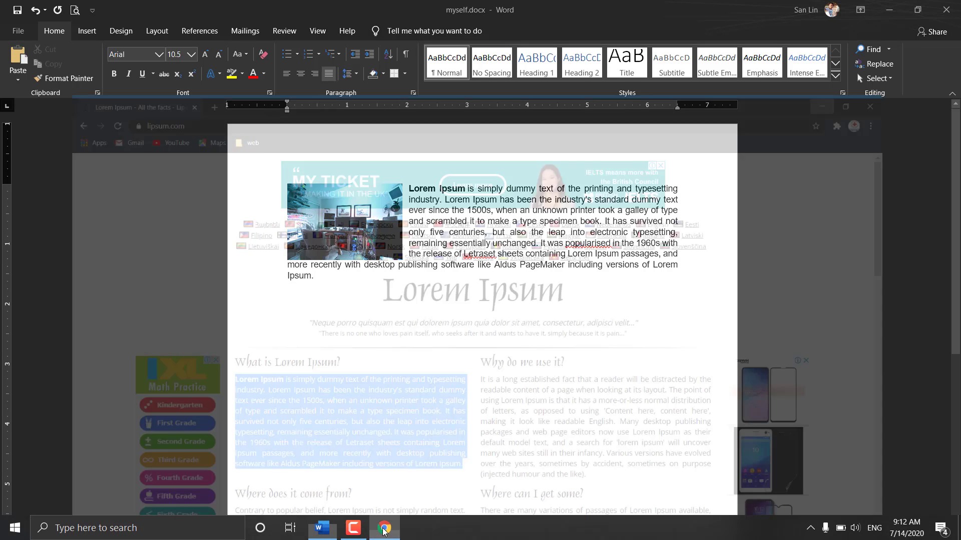
pyautogui.click(322, 528)
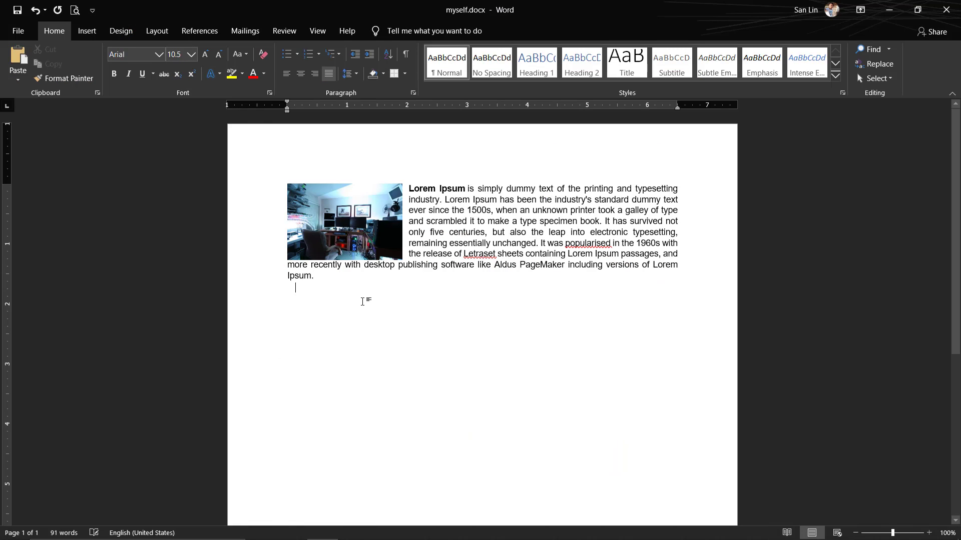
pyautogui.click(87, 31)
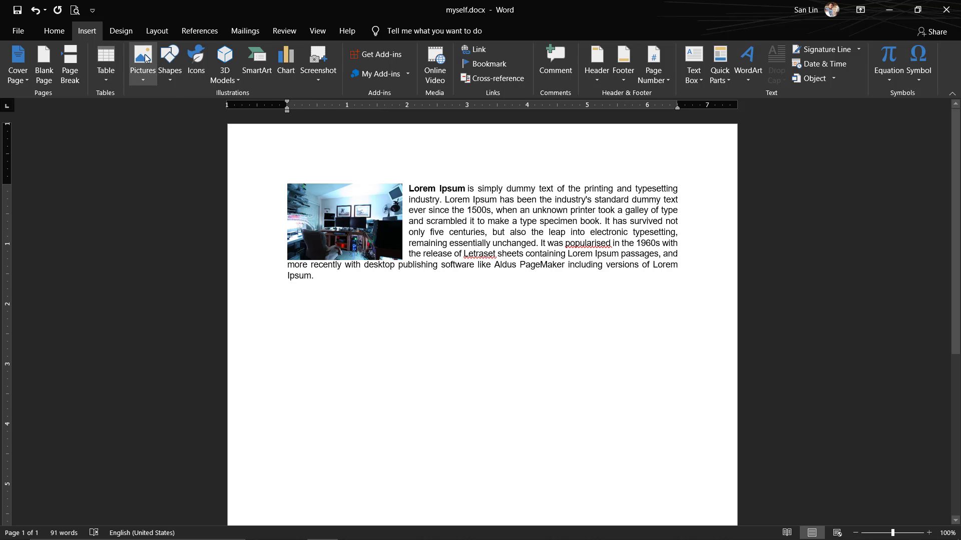
pyautogui.click(142, 63)
pyautogui.click(169, 115)
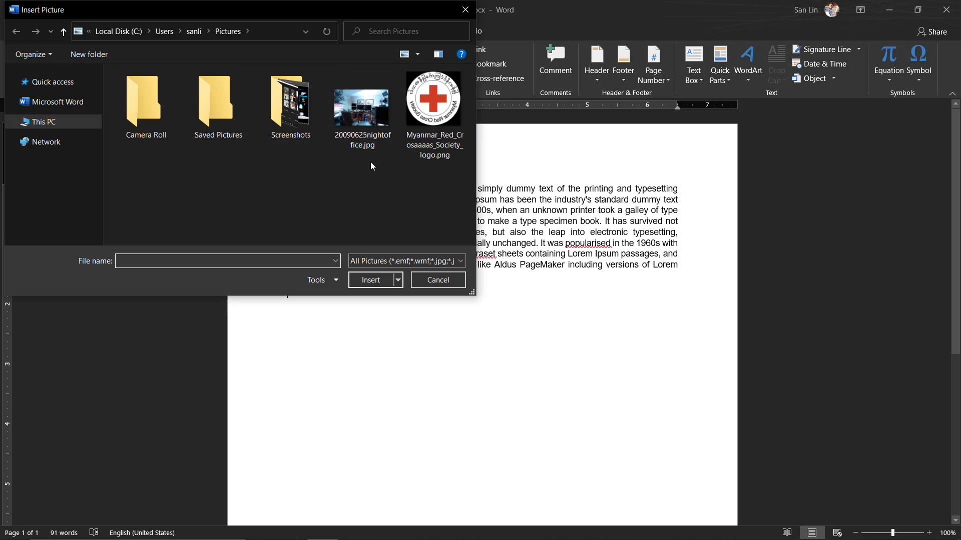
pyautogui.doubleClick(291, 105)
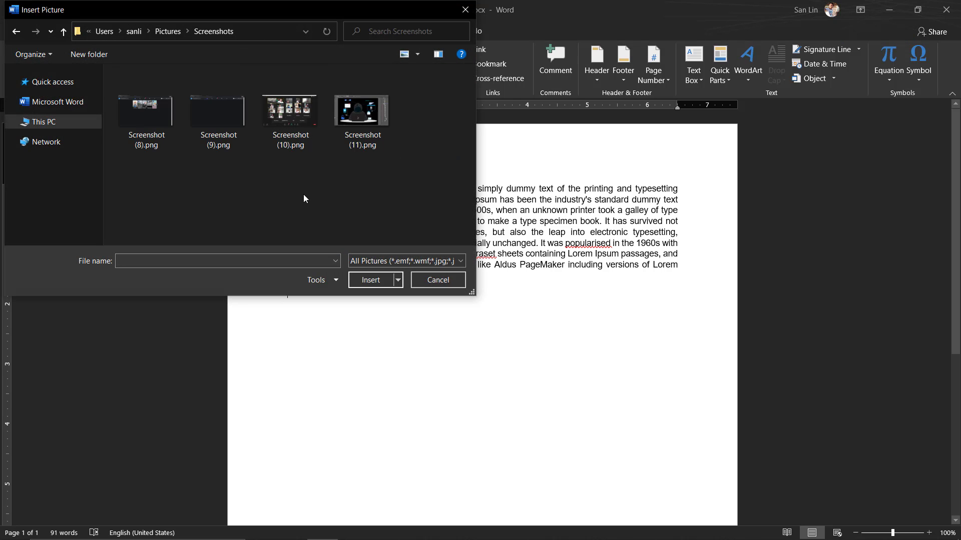
pyautogui.click(362, 111)
pyautogui.click(369, 282)
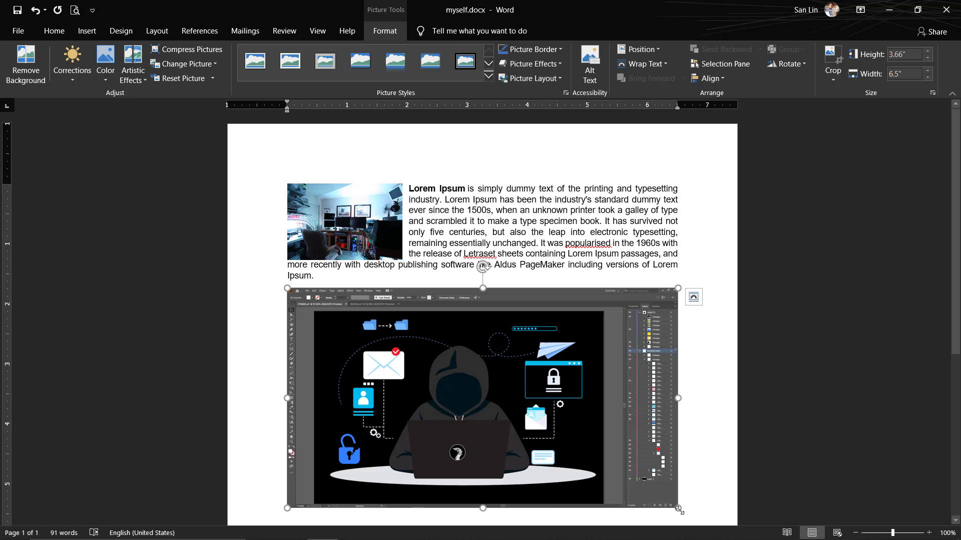
# Shrink the screenshot to about half size, wrap text Through it, and move it to the right margin
pyautogui.moveTo(678, 509); pyautogui.dragTo(440, 376)
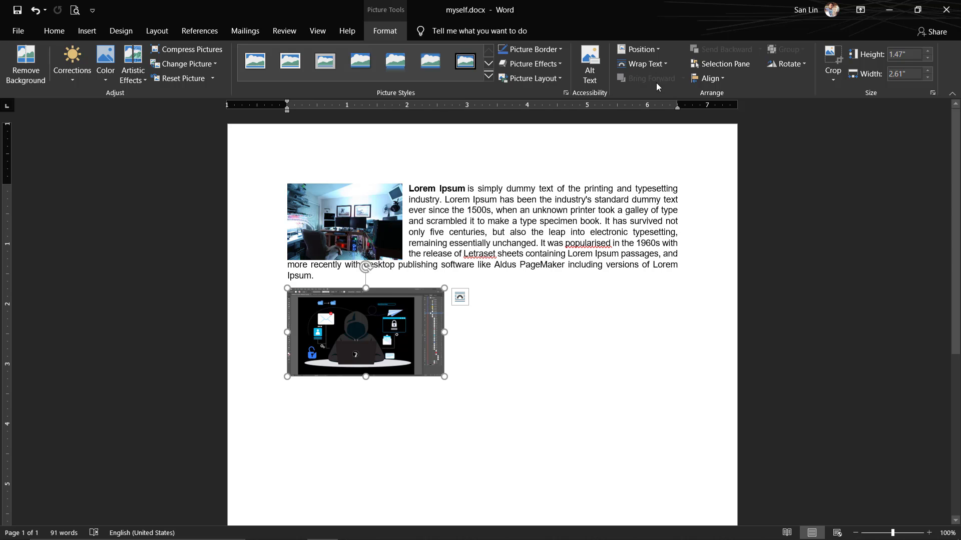
pyautogui.click(645, 64)
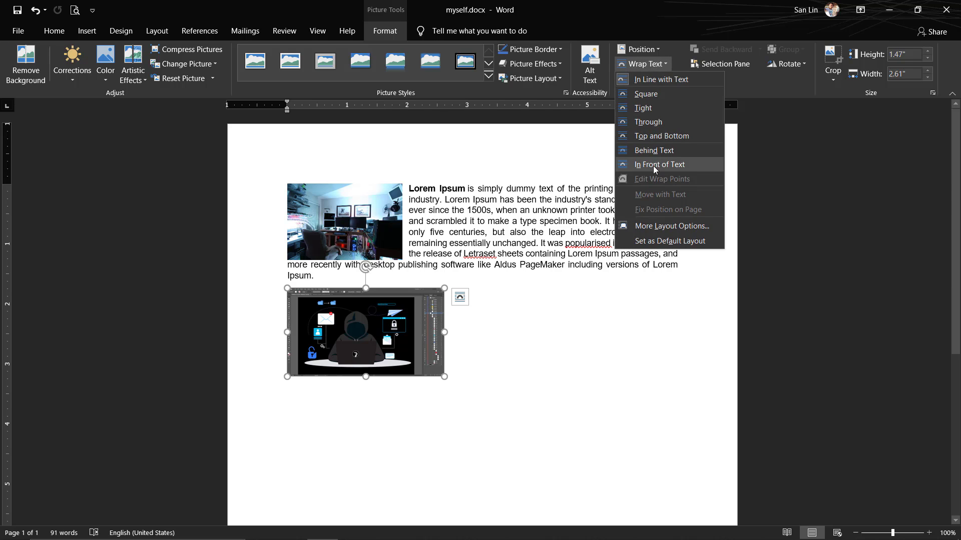
pyautogui.click(655, 122)
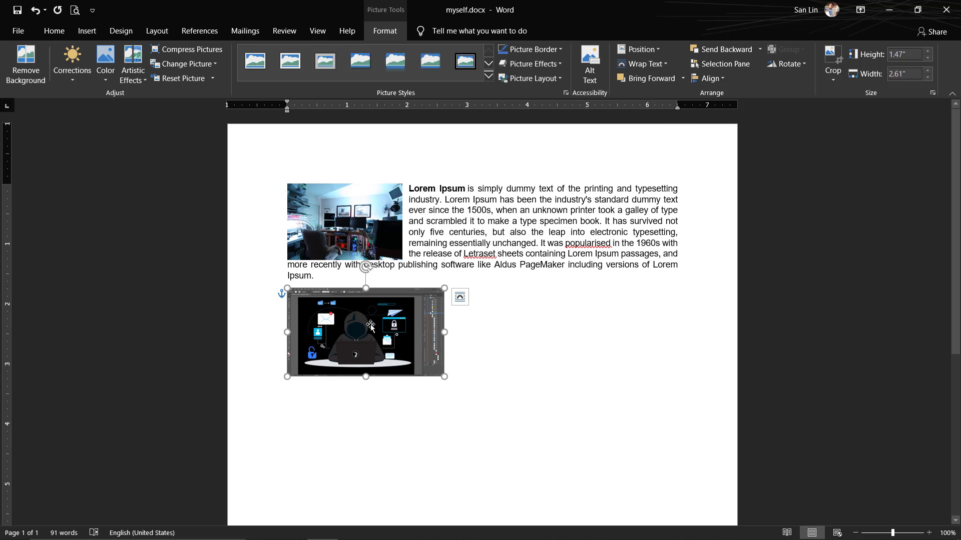
pyautogui.moveTo(396, 324); pyautogui.dragTo(629, 316)
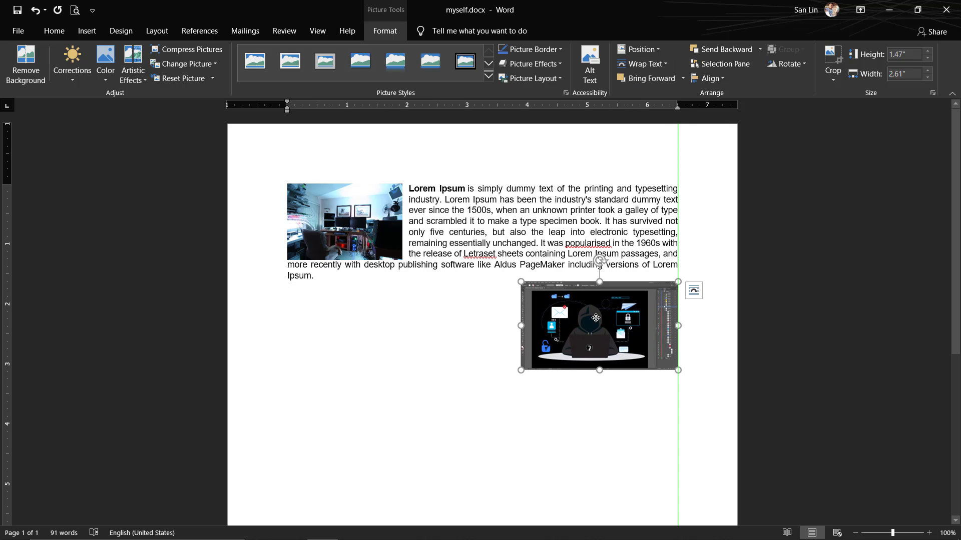
pyautogui.click(295, 323)
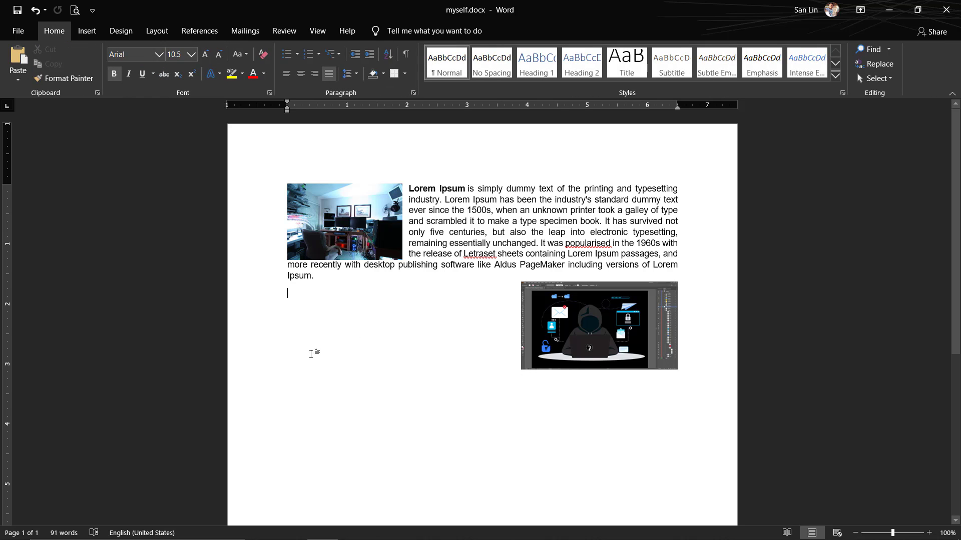
# Paste a second Lorem Ipsum paragraph and align the right picture with its top line
pyautogui.write("Lorem Ipsum is simply dummy text of the printing and typesetting industry. Lorem Ipsum has been the industry's standard dummy text ever since the 1500s, when an unknown printer took a galley of type and scrambled it to make a type specimen book. It has survived not only five centuries, but also the leap into electronic typesetting, remaining essentially unchanged. It was popularised in the 1960s with the release of Letraset sheets containing Lorem Ipsum passages, and more recently with desktop publishing software like Aldus PageMaker including versions of Lorem Ipsum.")
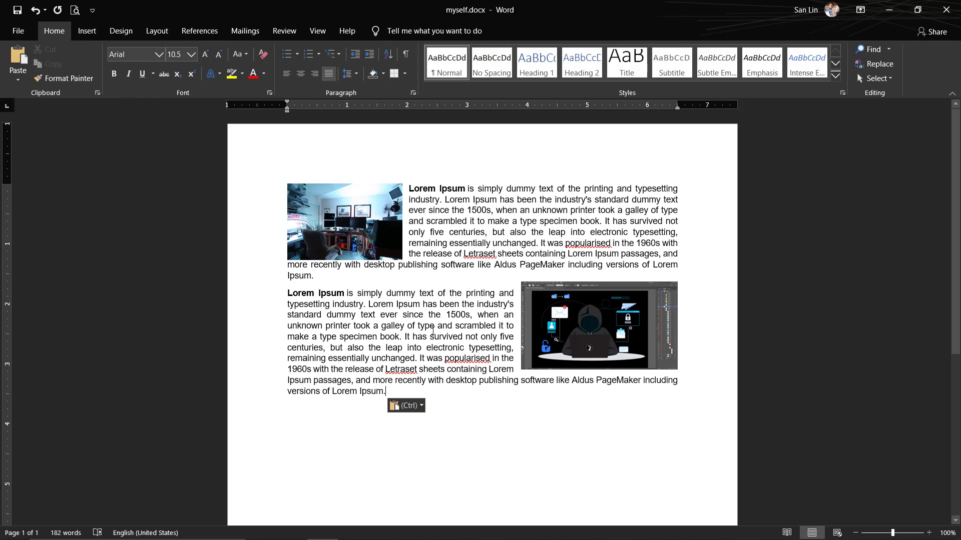
pyautogui.click(477, 381)
pyautogui.moveTo(590, 337); pyautogui.dragTo(595, 346)
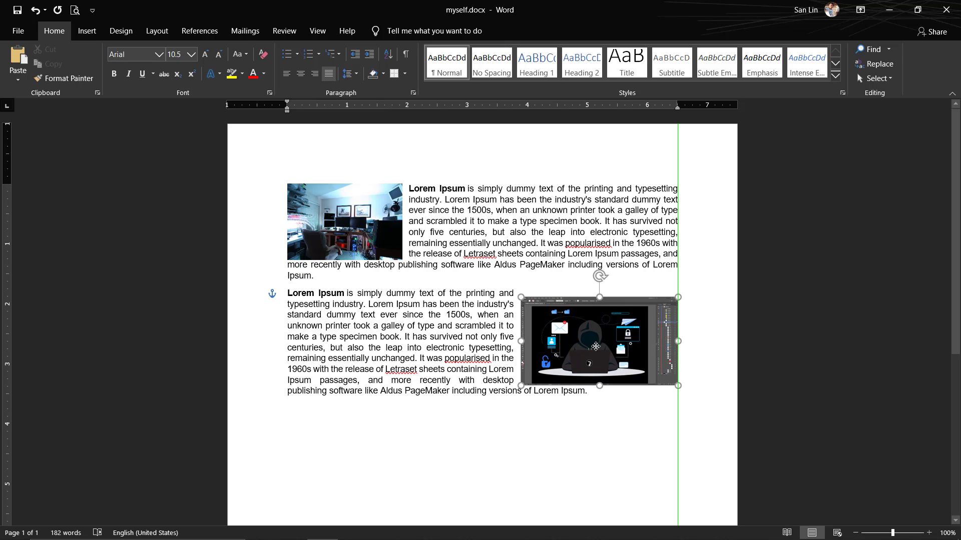
pyautogui.moveTo(596, 346); pyautogui.dragTo(594, 334)
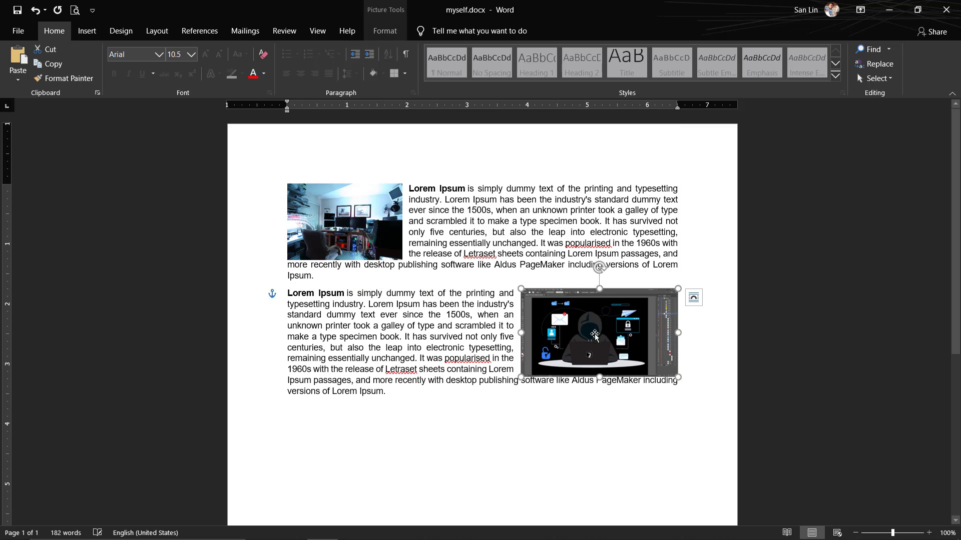
pyautogui.click(287, 292)
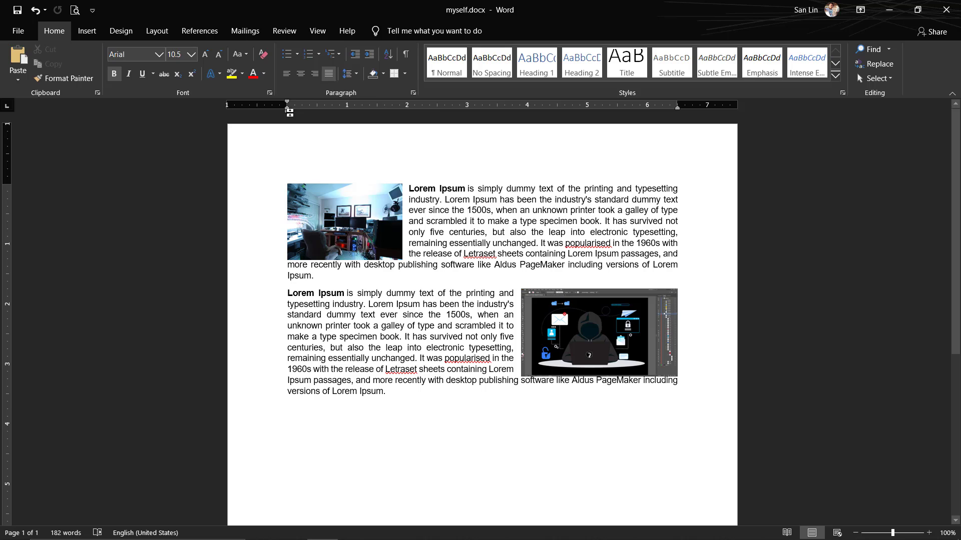
# Indent the first line of both paragraphs, leaving the cursor before Lorem in paragraph one
pyautogui.moveTo(287, 103); pyautogui.dragTo(324, 104)
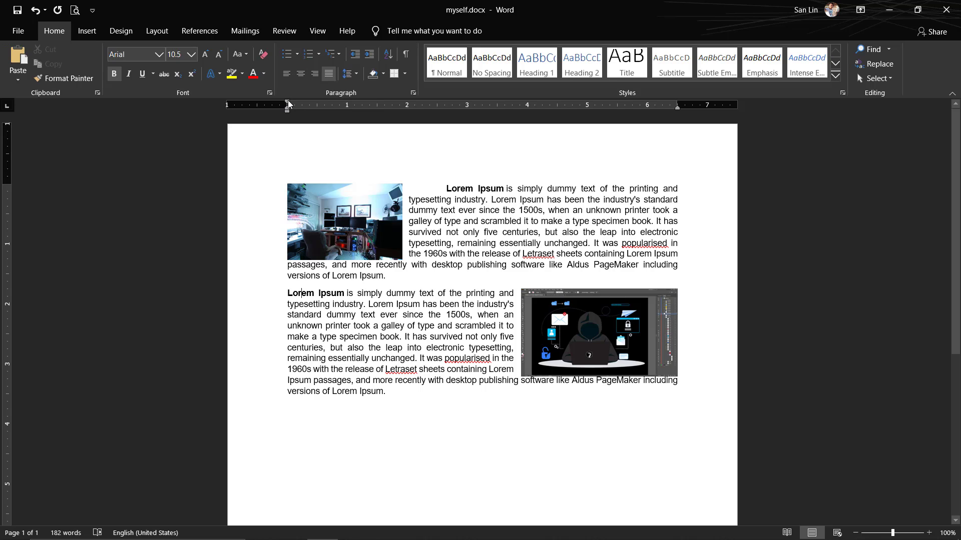
pyautogui.moveTo(288, 103); pyautogui.dragTo(318, 104)
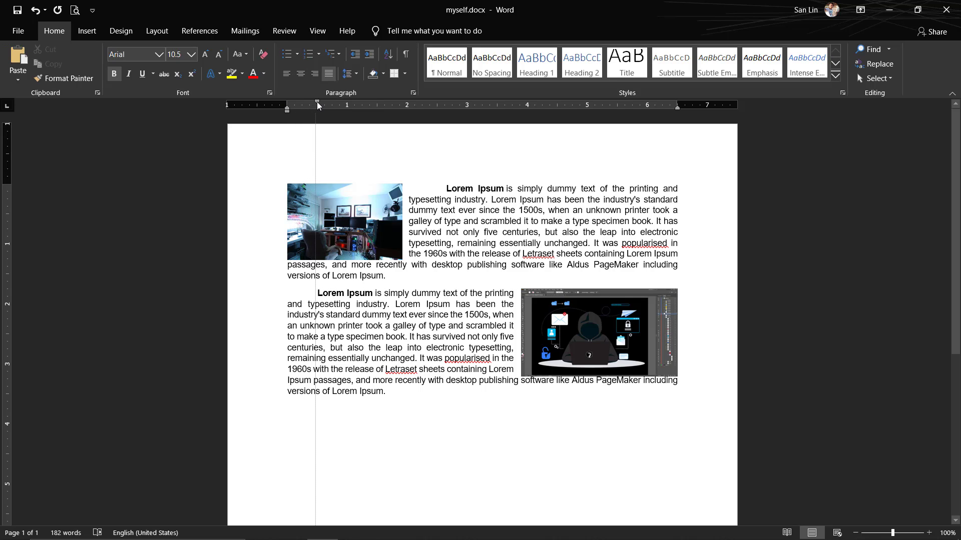
pyautogui.click(364, 304)
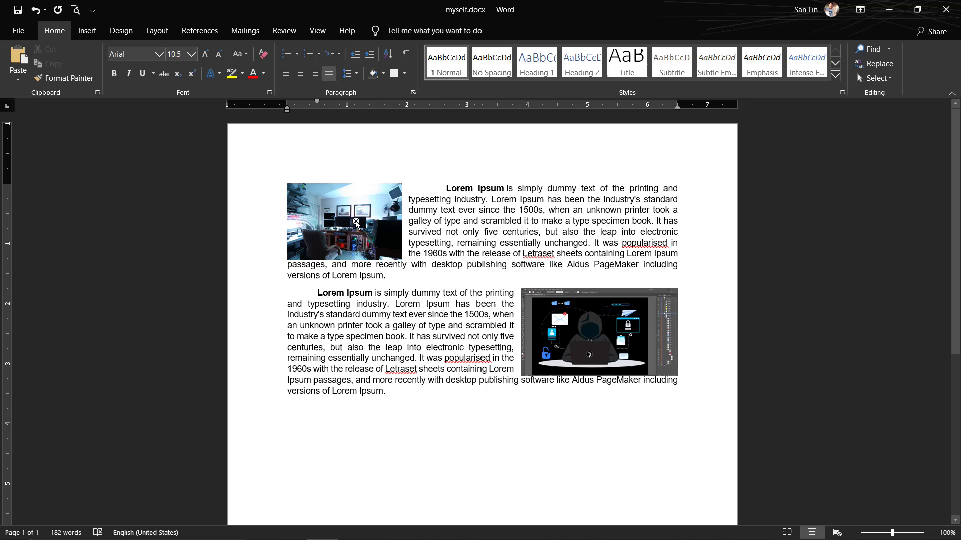
pyautogui.click(296, 179)
pyautogui.click(443, 200)
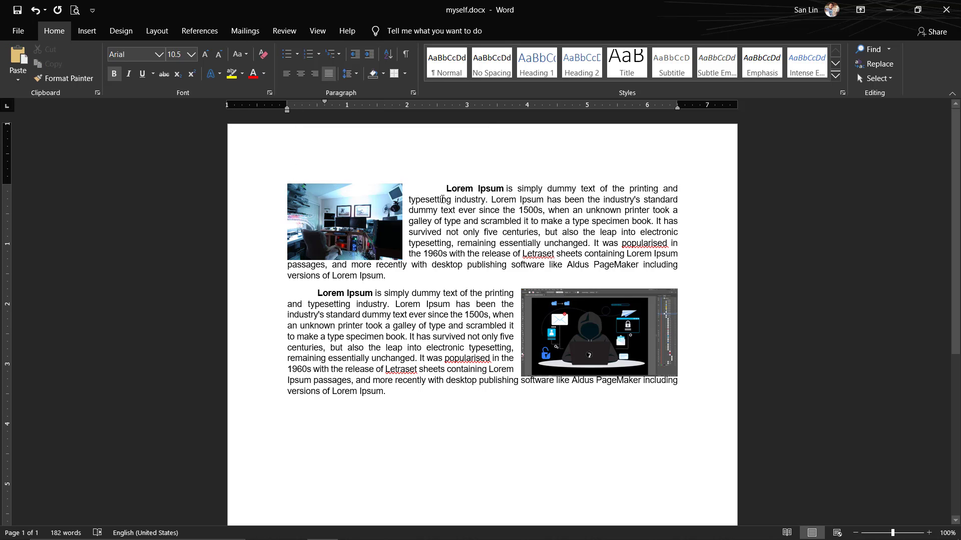
pyautogui.click(311, 170)
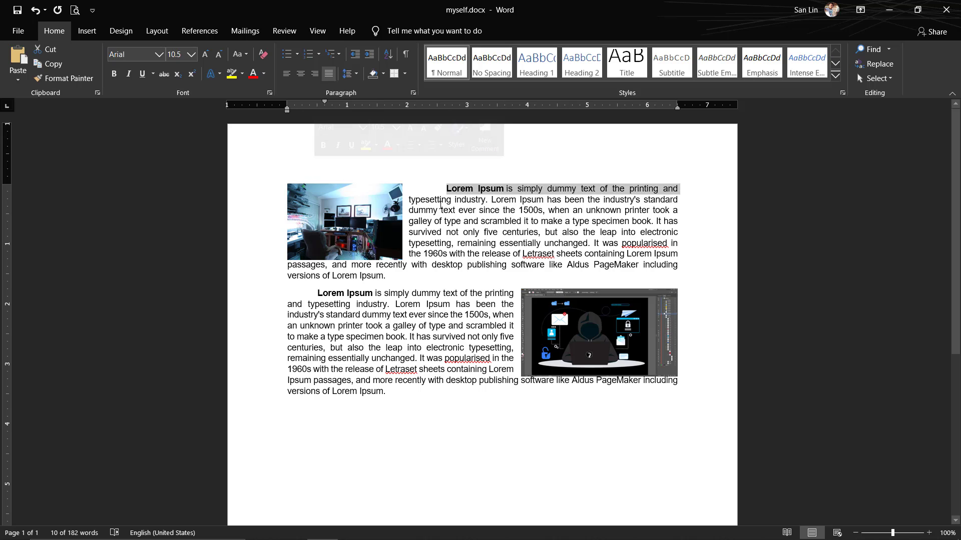
pyautogui.click(345, 213)
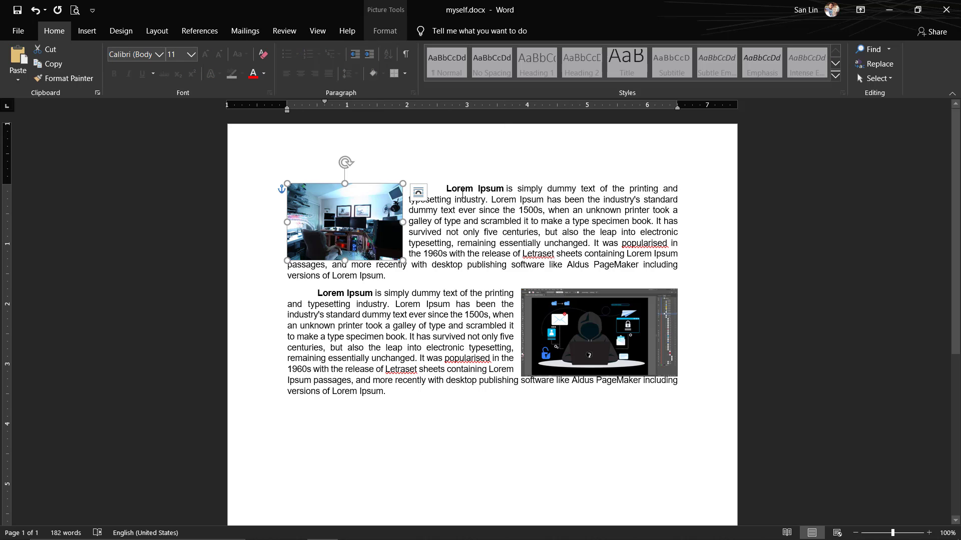
pyautogui.click(461, 193)
# Add blank lines above the paragraphs and enlarge the First Letter heading to 22 pt
pyautogui.press('Return')
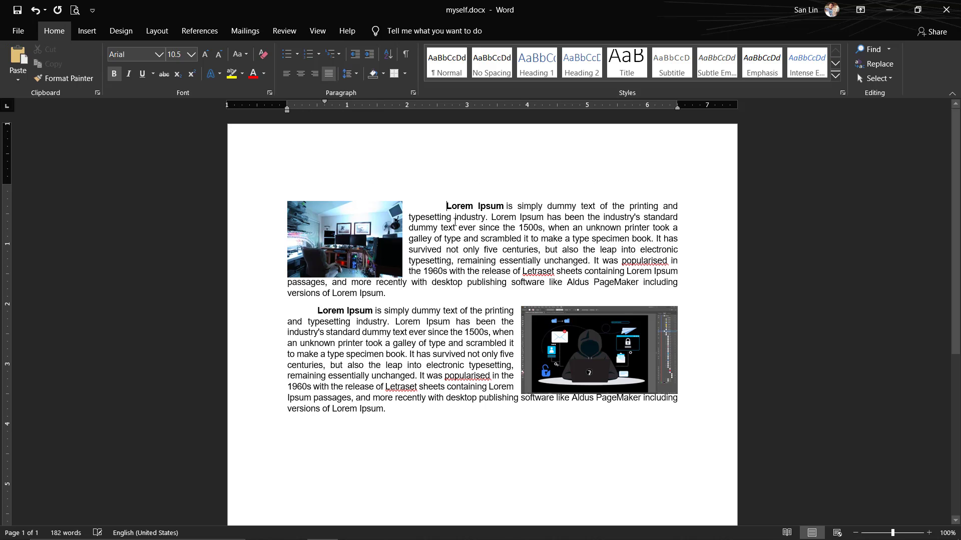
pyautogui.press('Return')
pyautogui.write('First Letter')
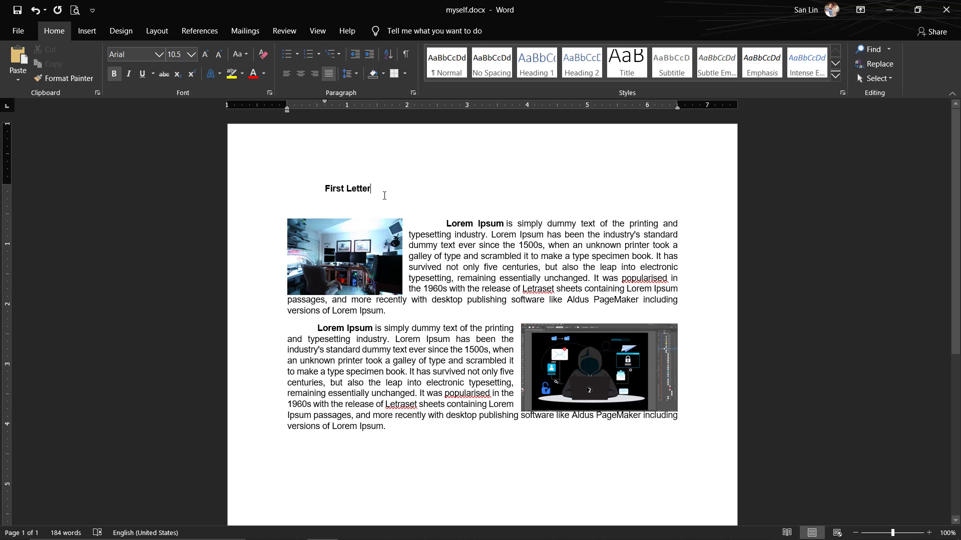
pyautogui.tripleClick(384, 195)
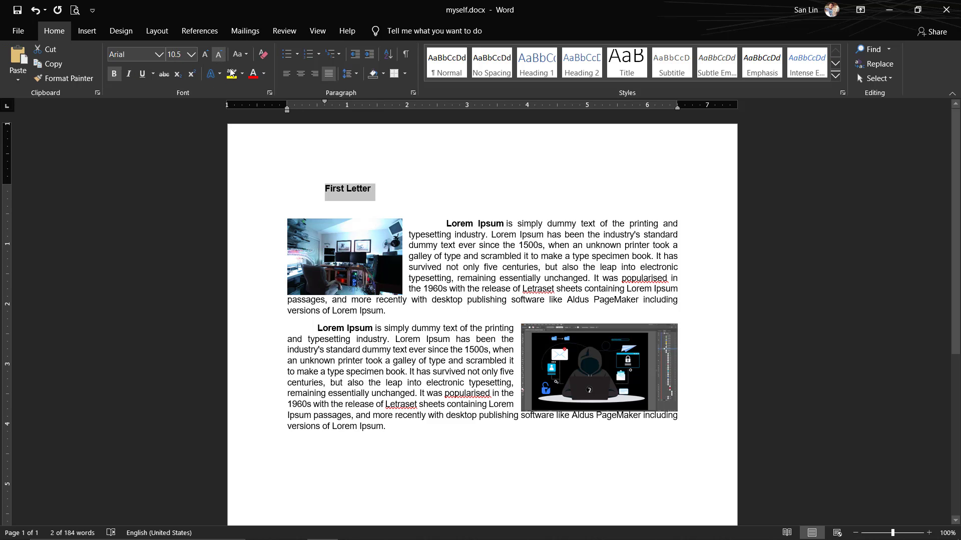
pyautogui.click(205, 54)
pyautogui.click(205, 54)
pyautogui.click(205, 54)
pyautogui.click(205, 54)
pyautogui.click(205, 54)
pyautogui.click(205, 54)
pyautogui.click(205, 54)
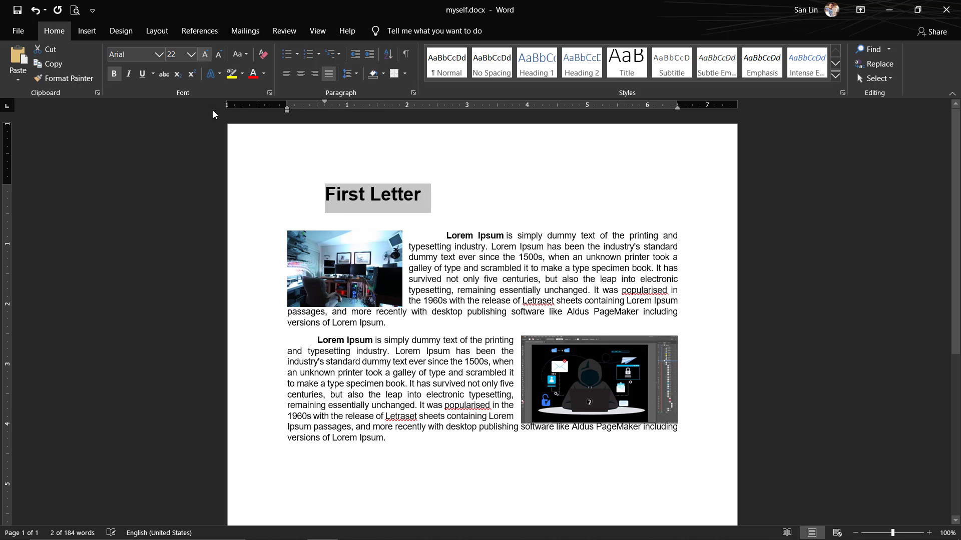
pyautogui.click(325, 194)
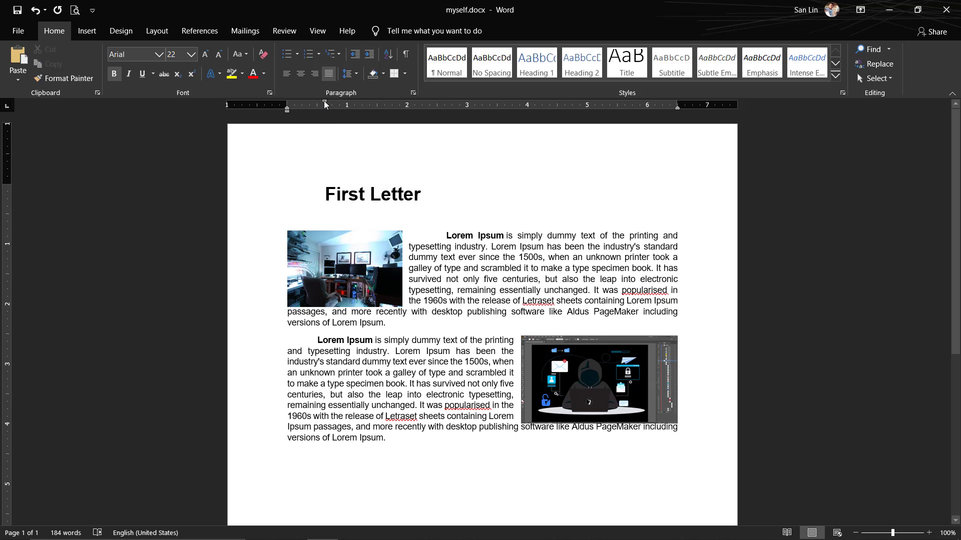
# Move the First Letter heading to the left margin and make it italic
pyautogui.moveTo(325, 103); pyautogui.dragTo(283, 103)
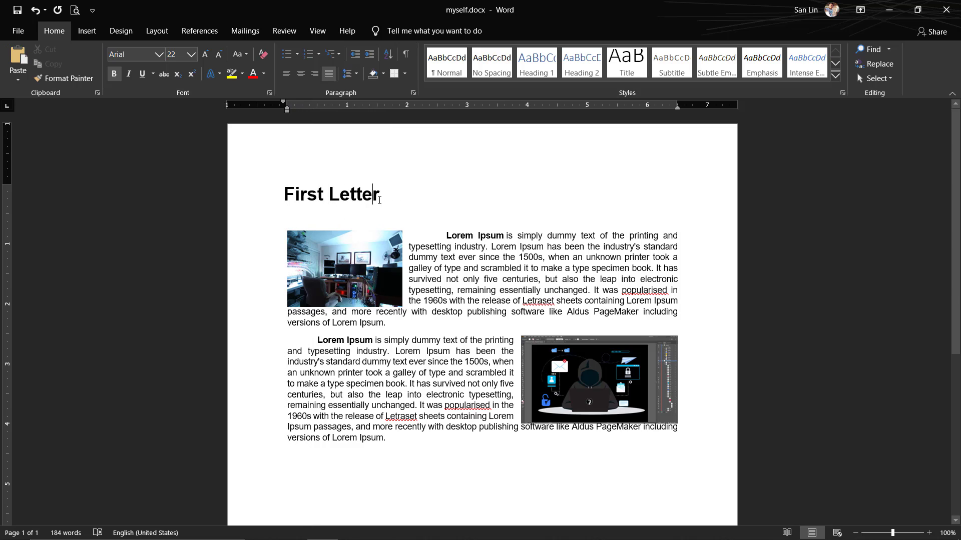
pyautogui.click(273, 201)
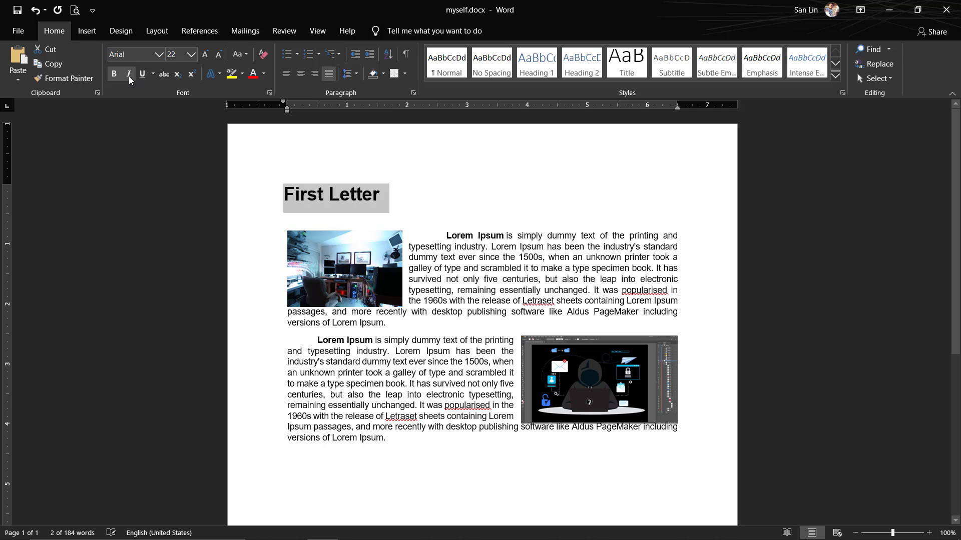
pyautogui.hotkey('ctrl', 'i')
pyautogui.click(358, 211)
pyautogui.scroll(-1, 493, 265)
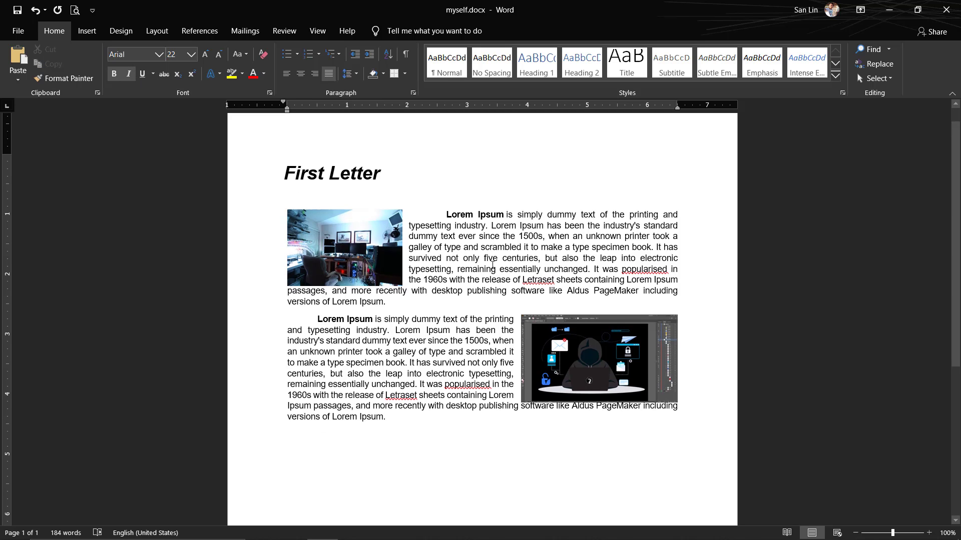
pyautogui.moveTo(953, 200); pyautogui.dragTo(950, 230)
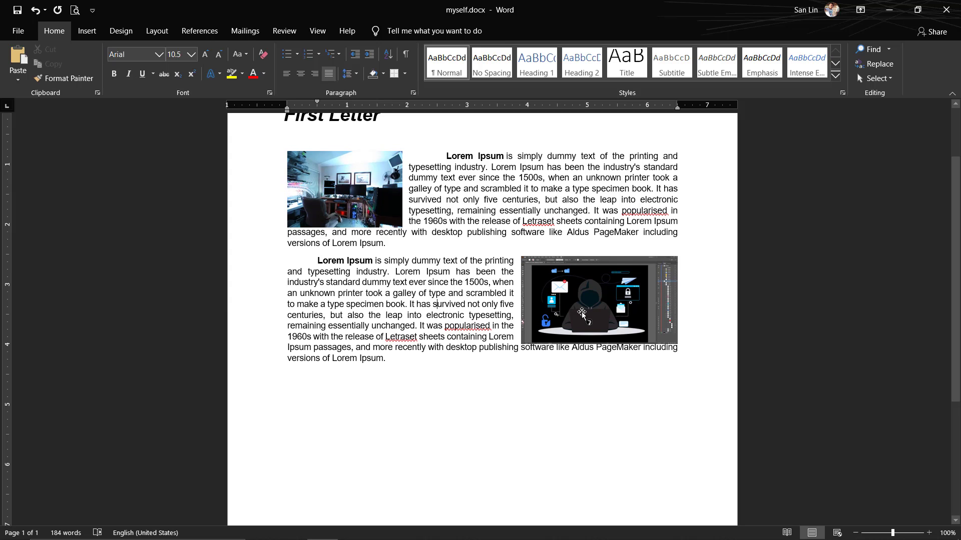
# Slightly enlarge the left photo, then enlarge the right picture and line it up with the right margin
pyautogui.click(581, 311)
pyautogui.click(384, 32)
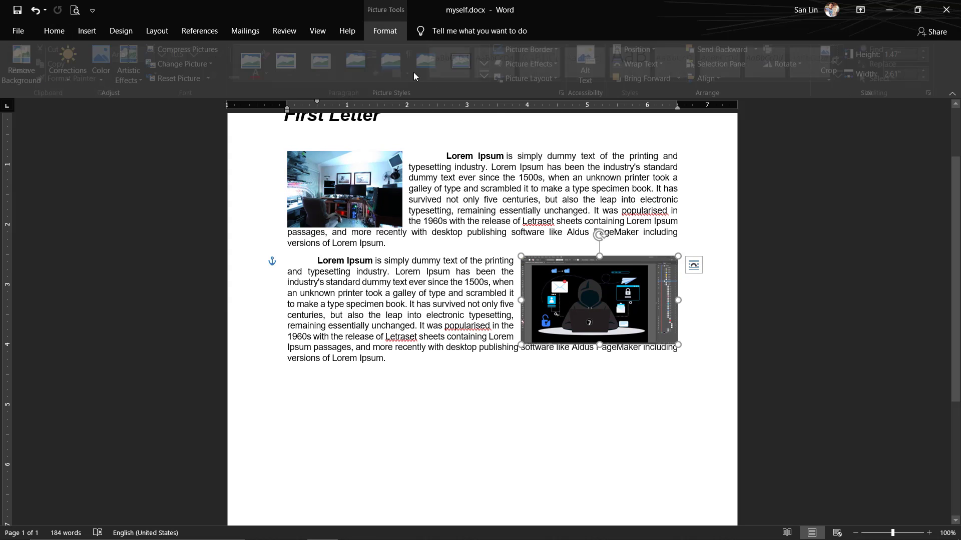
pyautogui.click(651, 67)
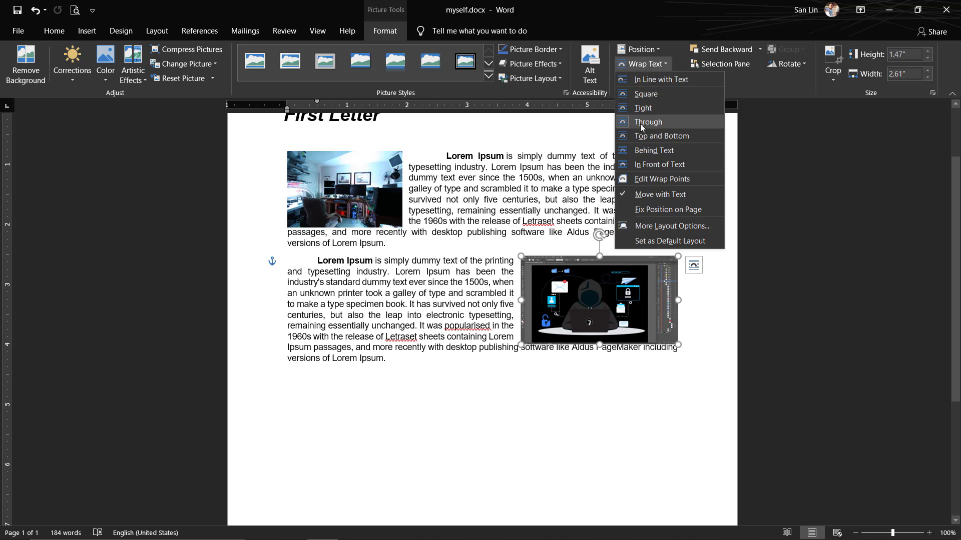
pyautogui.click(523, 308)
pyautogui.click(433, 337)
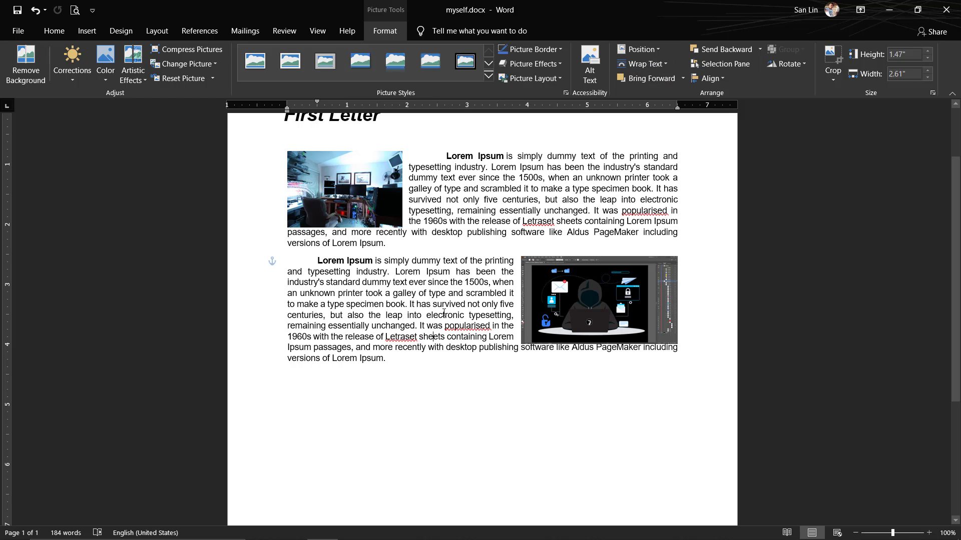
pyautogui.click(352, 225)
pyautogui.moveTo(402, 227); pyautogui.dragTo(431, 246)
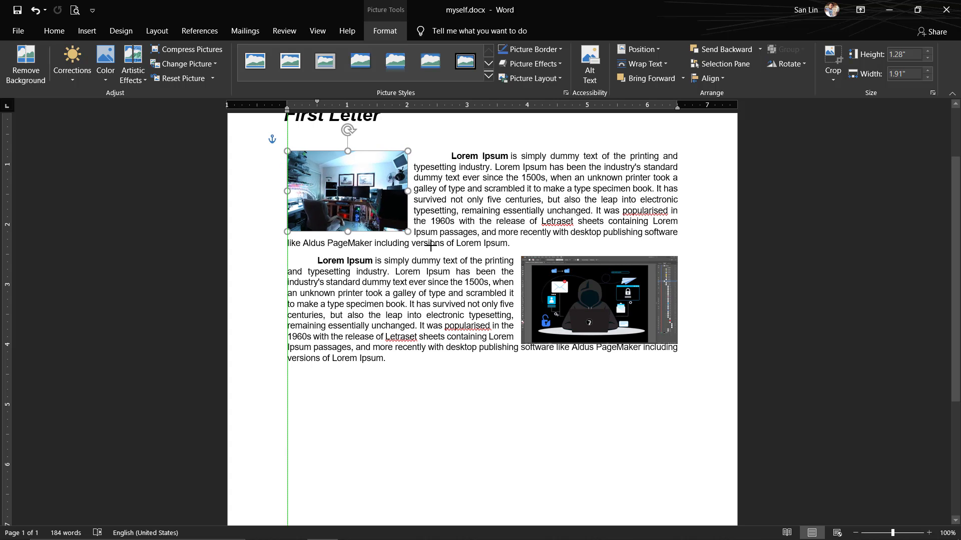
pyautogui.click(672, 343)
pyautogui.moveTo(679, 346); pyautogui.dragTo(712, 364)
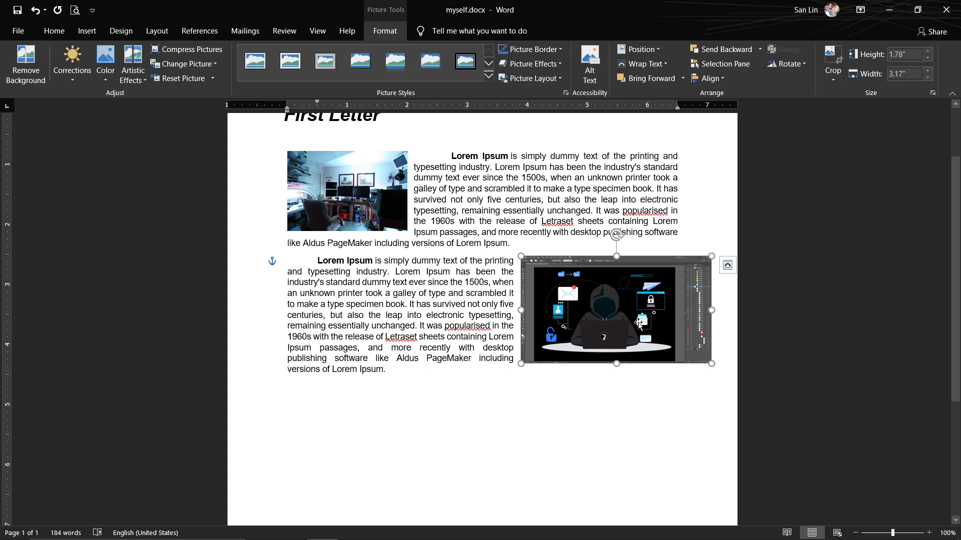
pyautogui.moveTo(641, 330); pyautogui.dragTo(610, 319)
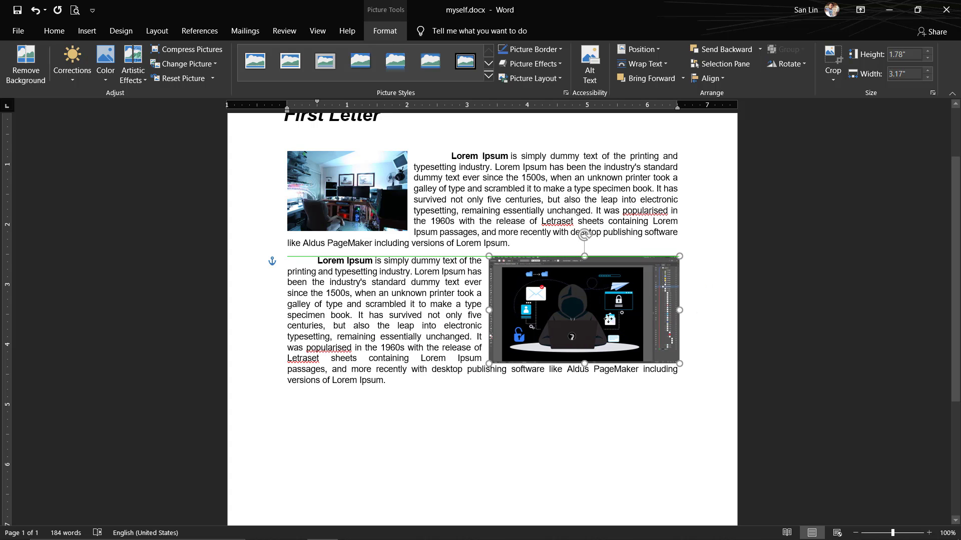
pyautogui.click(685, 371)
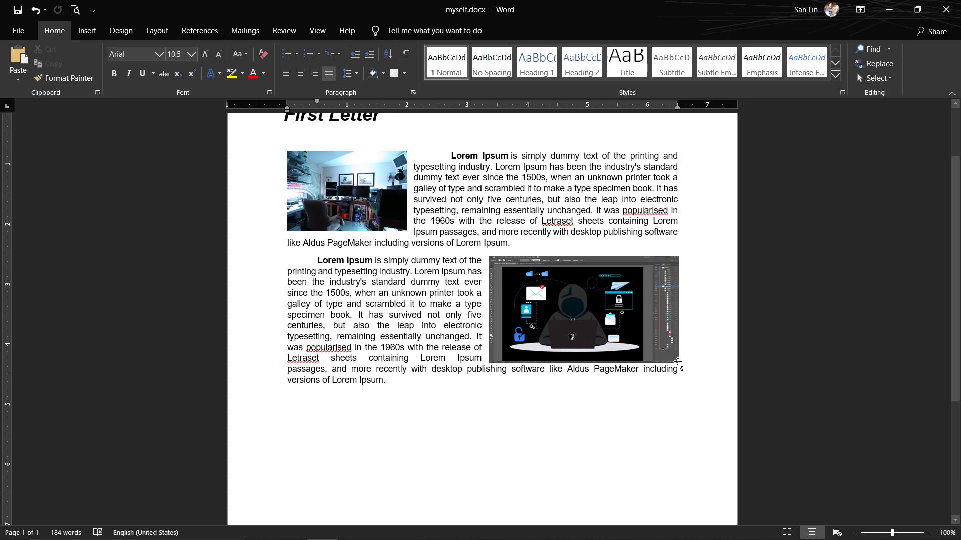
# Resize the hacker illustration to about 3.63" by 2.3" and place it beside the second paragraph
pyautogui.click(588, 350)
pyautogui.moveTo(586, 364); pyautogui.dragTo(586, 386)
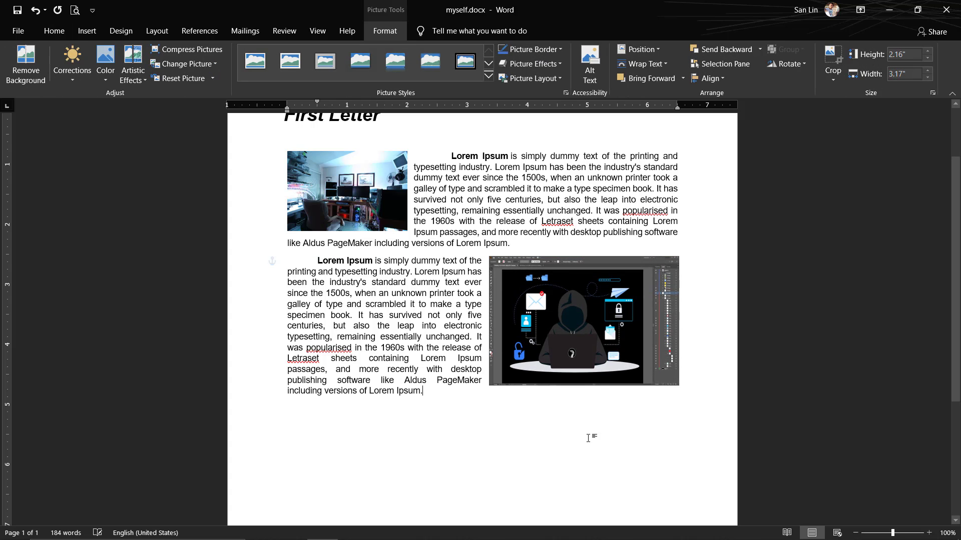
pyautogui.click(588, 401)
pyautogui.click(596, 334)
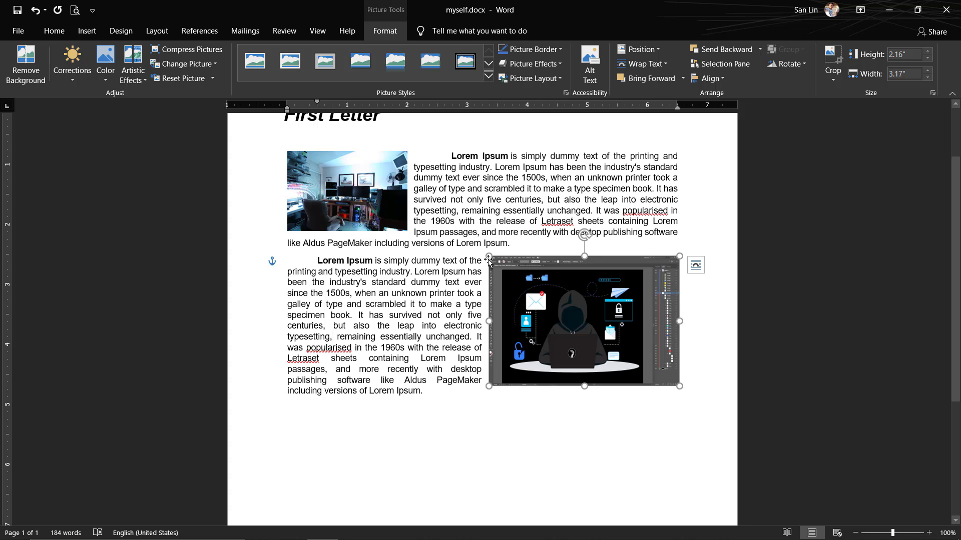
pyautogui.moveTo(489, 258); pyautogui.dragTo(477, 248)
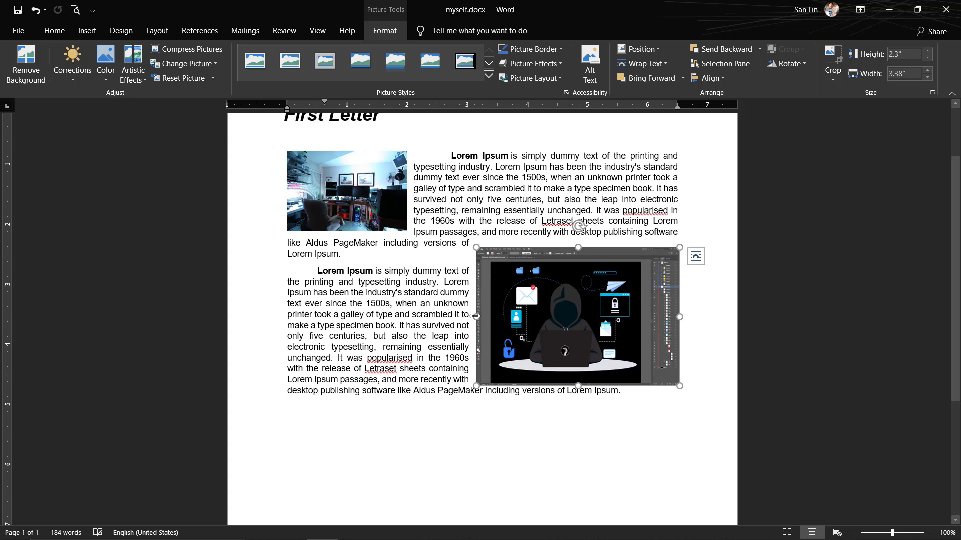
pyautogui.moveTo(476, 317); pyautogui.dragTo(461, 317)
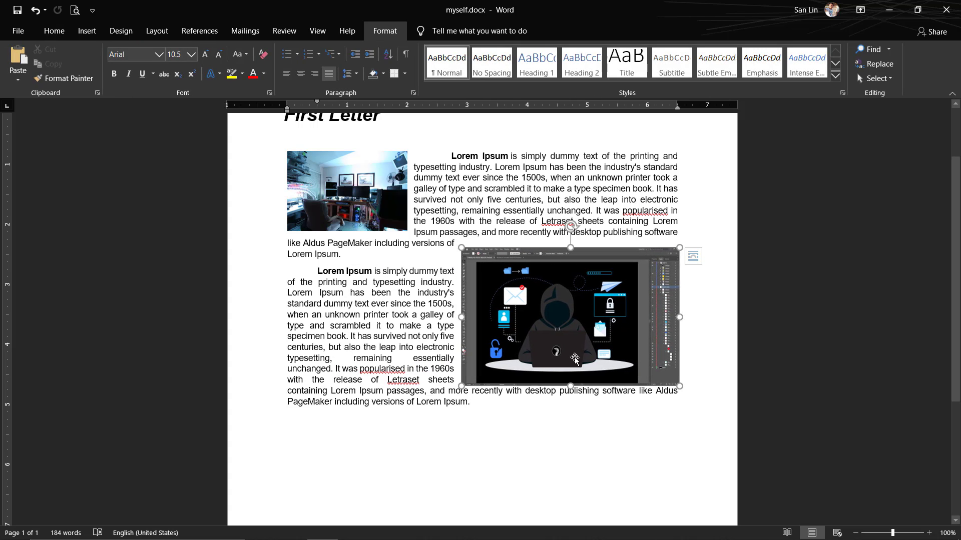
pyautogui.moveTo(574, 358); pyautogui.dragTo(555, 311)
pyautogui.click(487, 425)
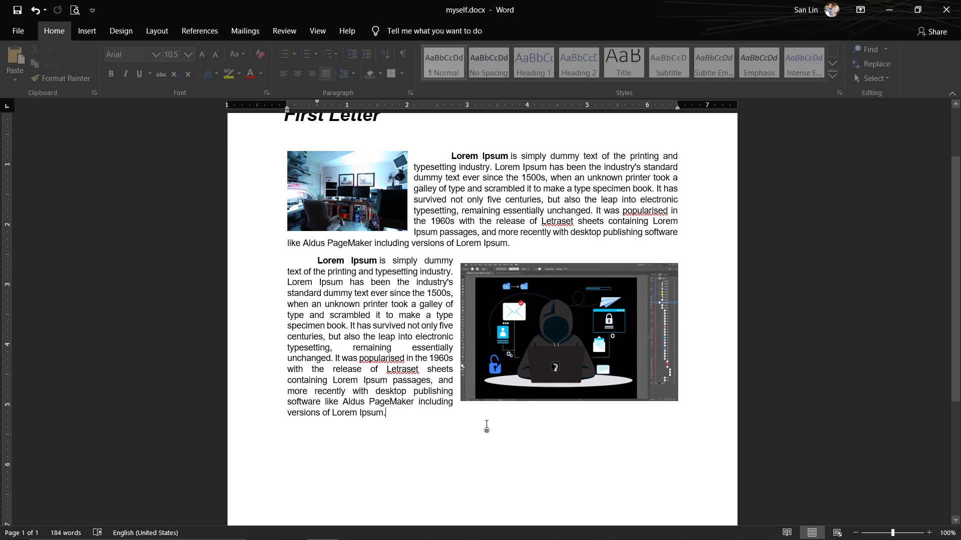
pyautogui.click(87, 30)
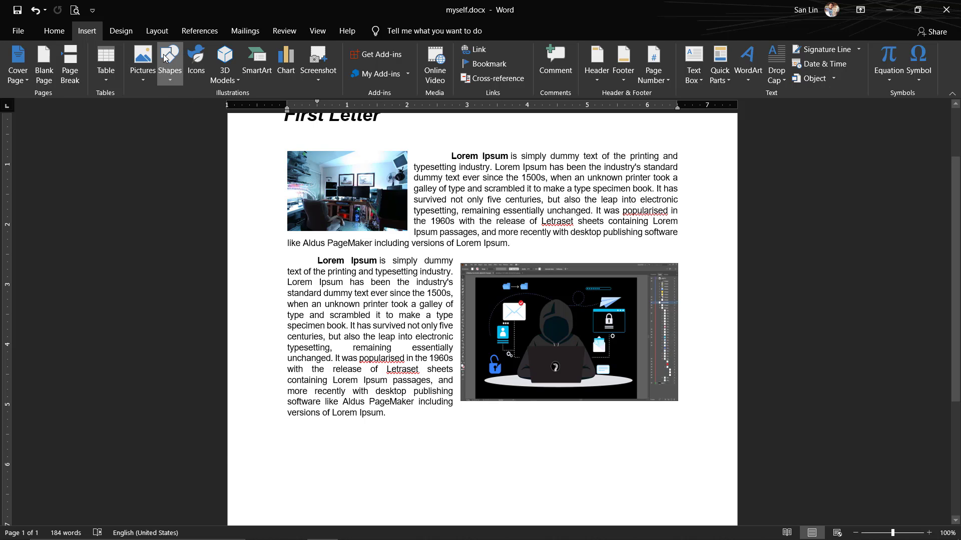
# Draw a rectangle on the page below the second paragraph
pyautogui.click(170, 65)
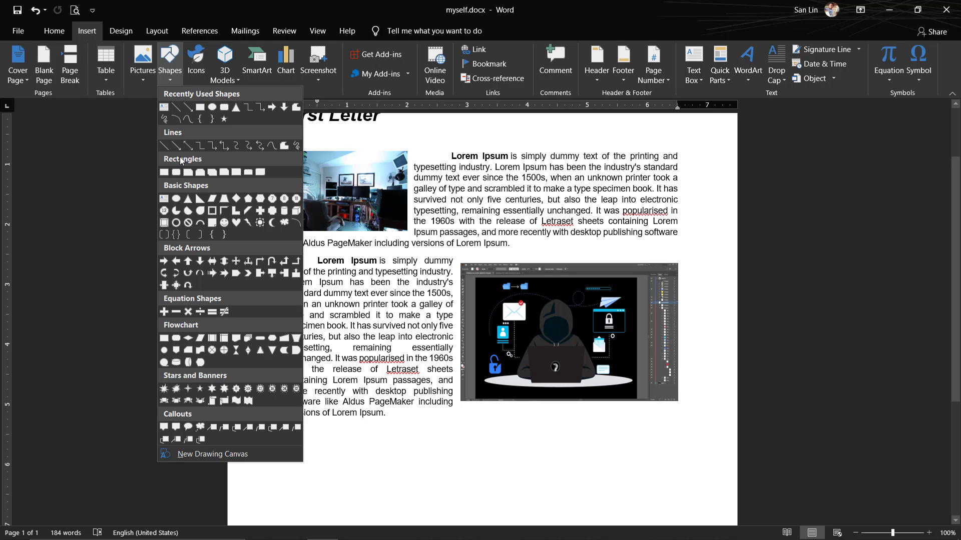
pyautogui.click(211, 107)
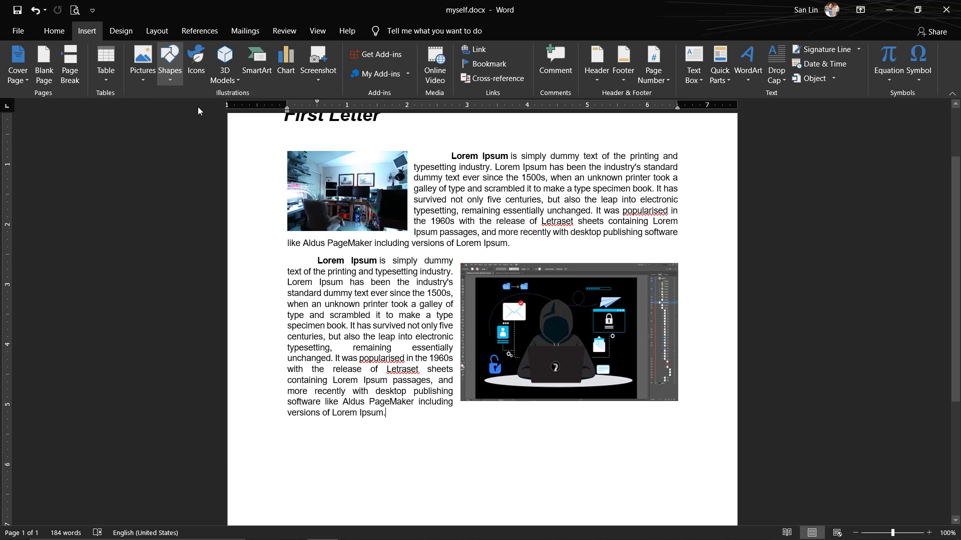
pyautogui.scroll(-1, 375, 354)
pyautogui.scroll(-2, 355, 399)
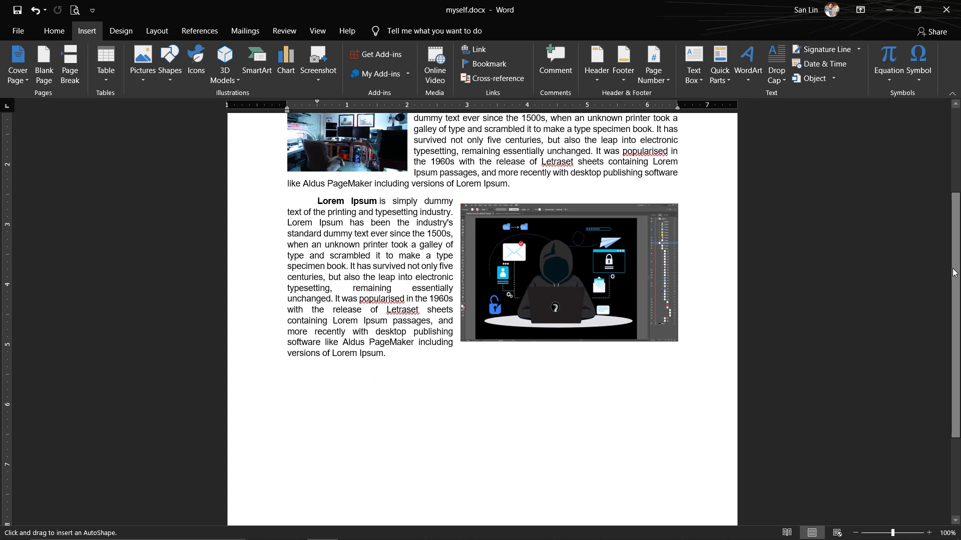
pyautogui.scroll(-3, 594, 336)
pyautogui.moveTo(330, 286); pyautogui.dragTo(534, 377)
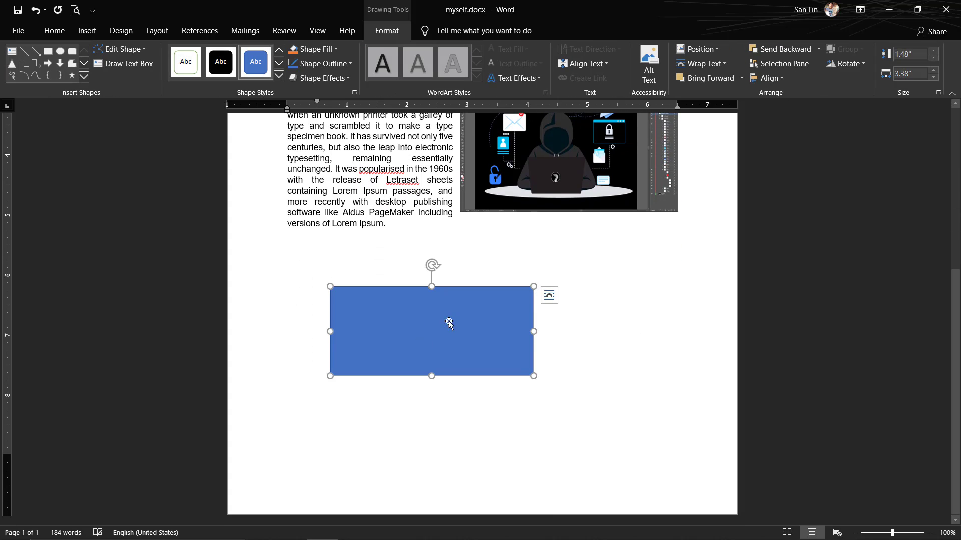
pyautogui.moveTo(449, 322); pyautogui.dragTo(496, 326)
# Give the rectangle a white-fill shape style and a red outline
pyautogui.click(222, 65)
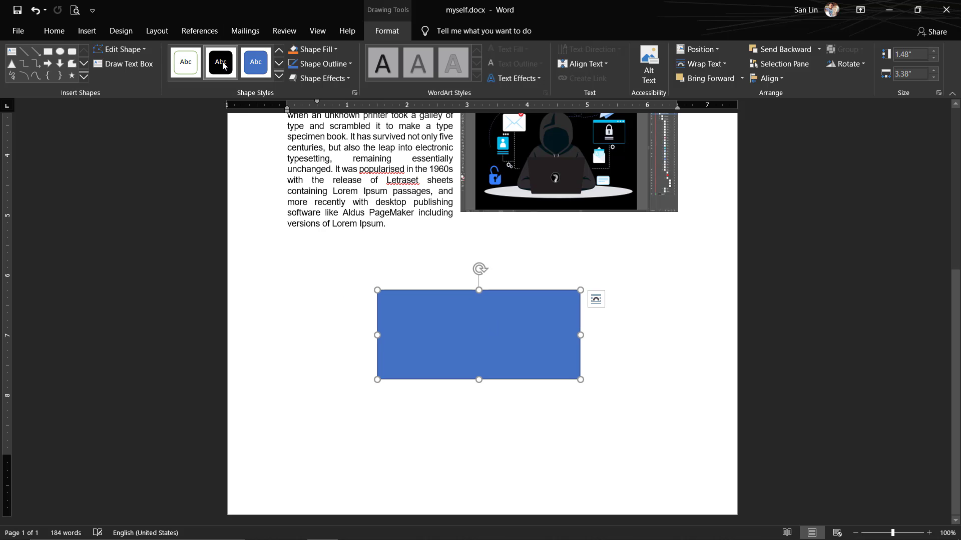
pyautogui.click(185, 63)
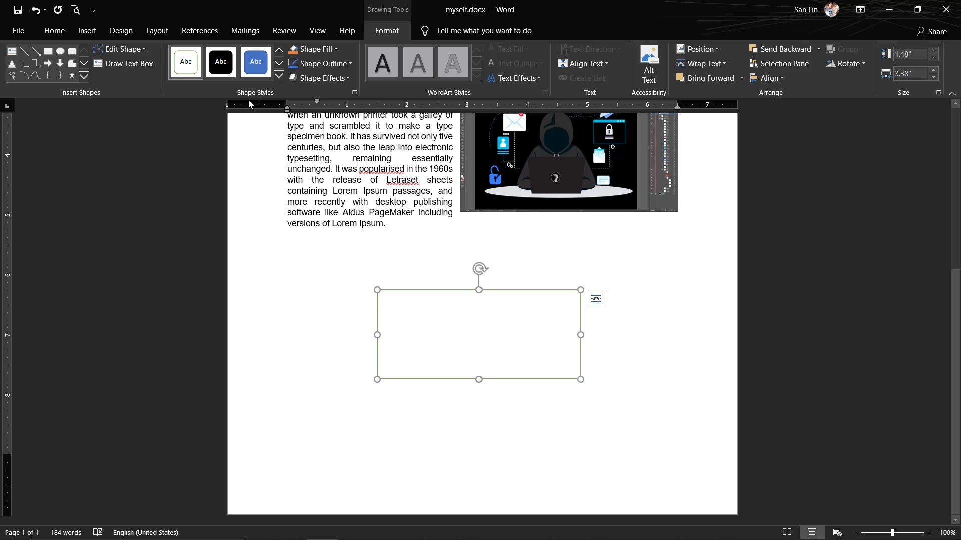
pyautogui.click(220, 65)
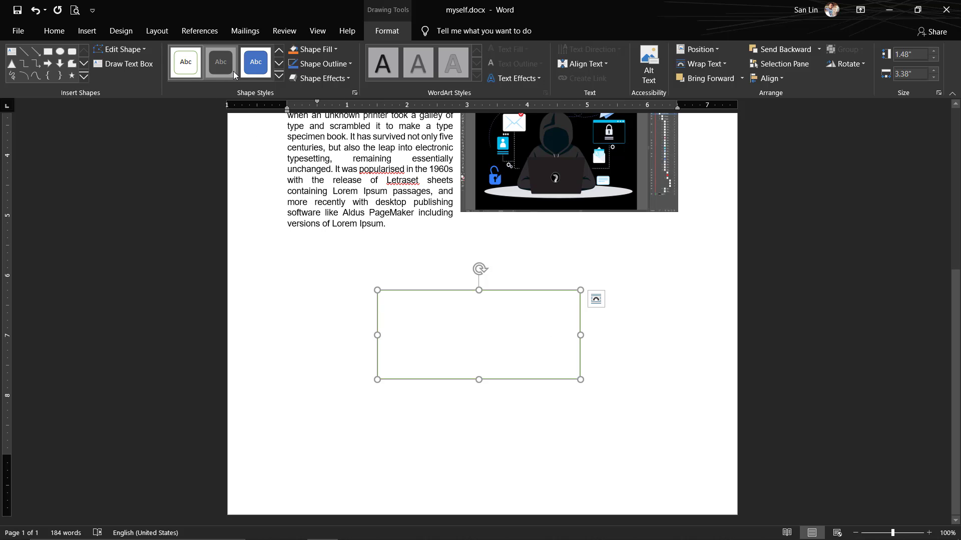
pyautogui.click(186, 62)
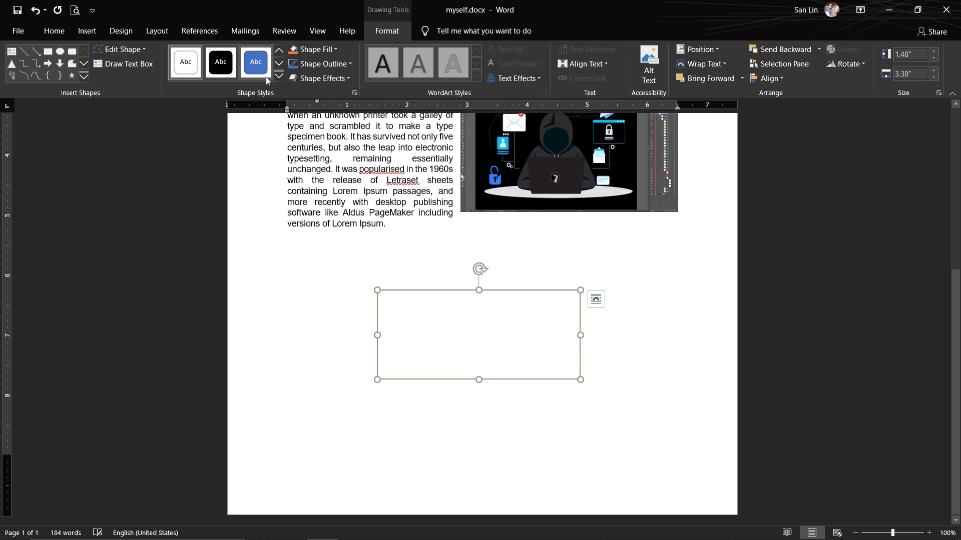
pyautogui.click(334, 64)
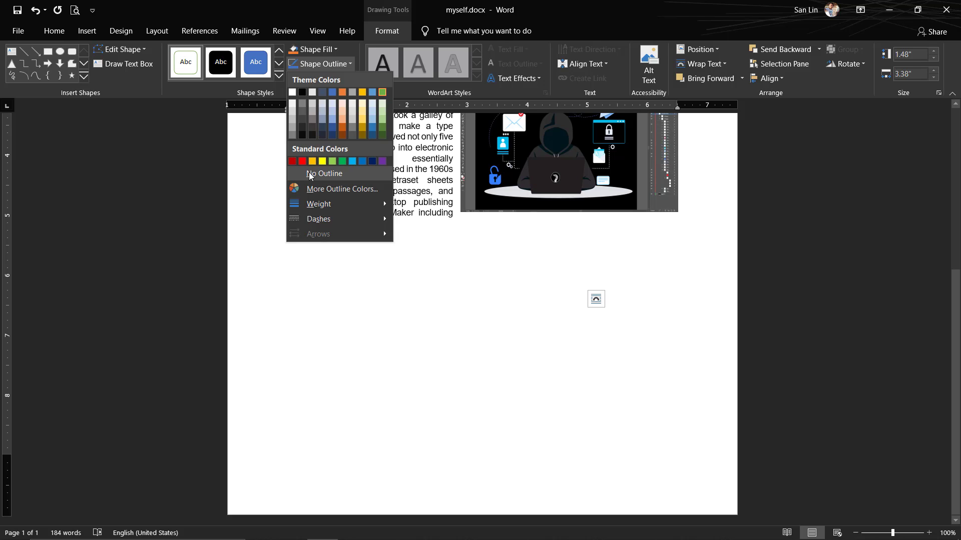
pyautogui.click(302, 161)
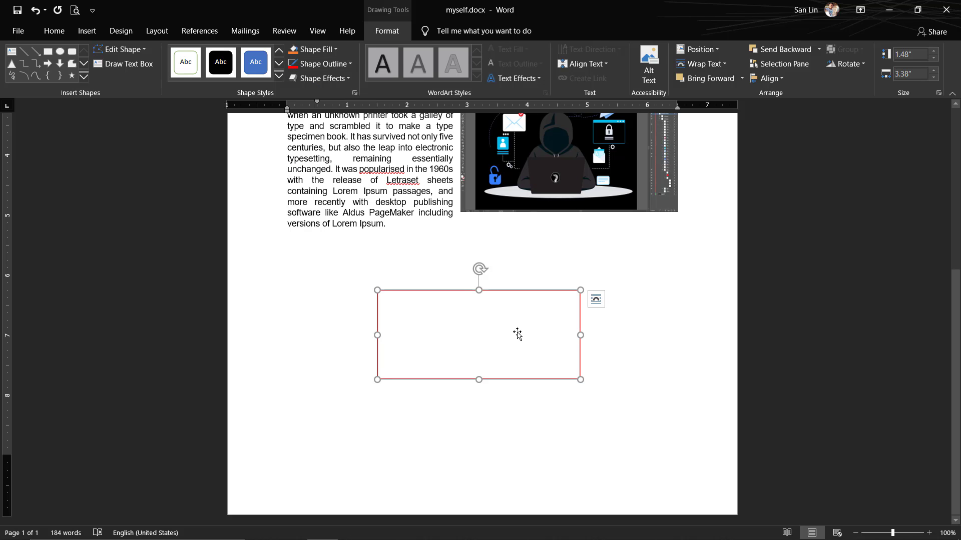
pyautogui.click(681, 428)
pyautogui.click(499, 331)
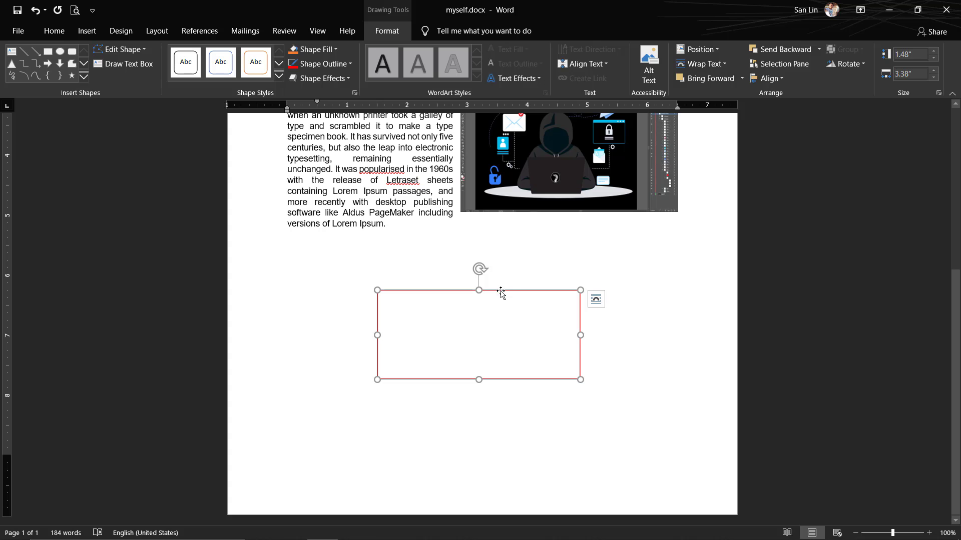
# Close the Alt Text pane and type Apple into the rectangle via Add Text
pyautogui.rightClick(467, 333)
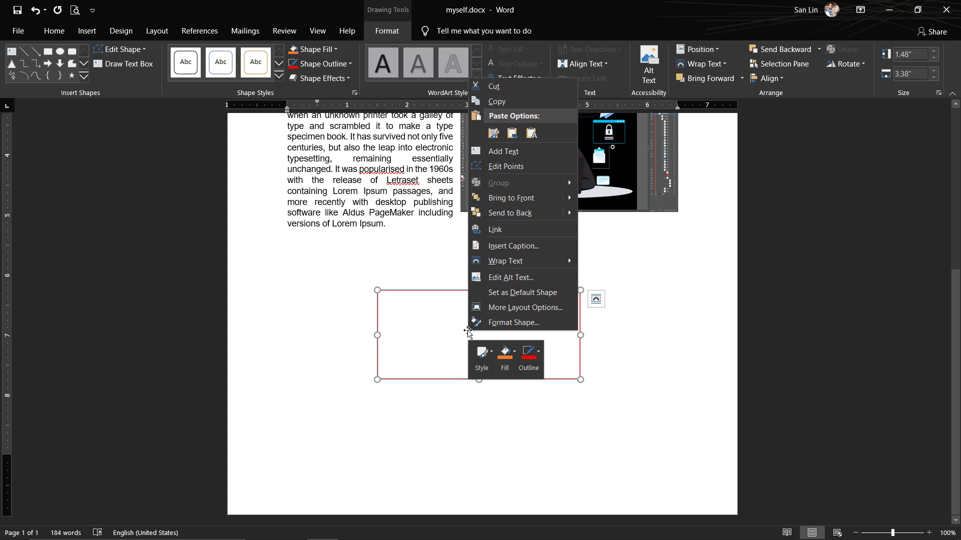
pyautogui.click(521, 278)
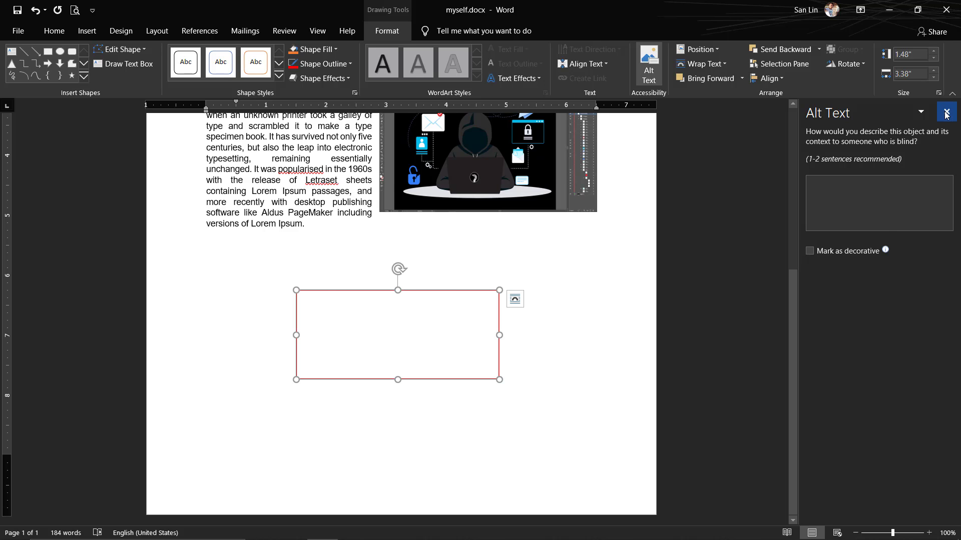
pyautogui.click(946, 111)
pyautogui.rightClick(423, 337)
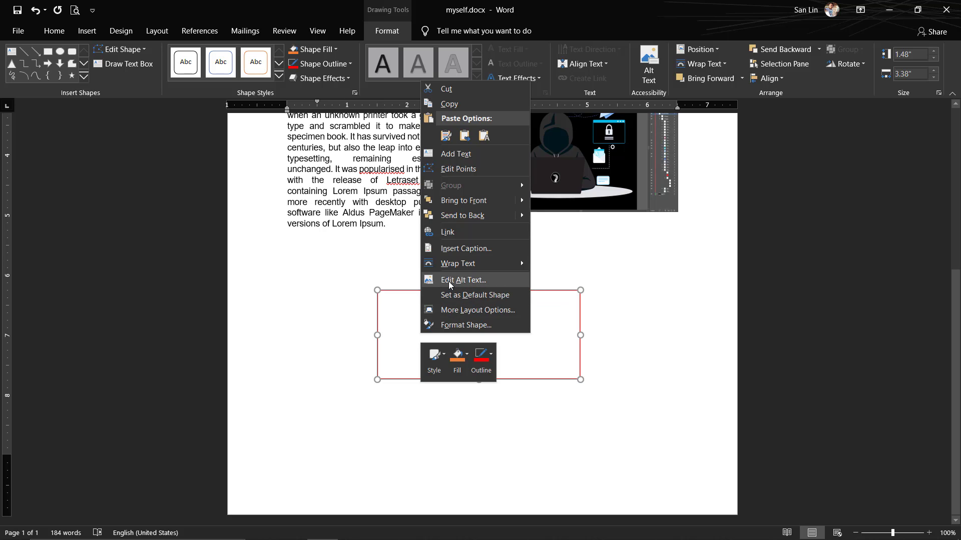
pyautogui.click(456, 154)
pyautogui.write('Apple')
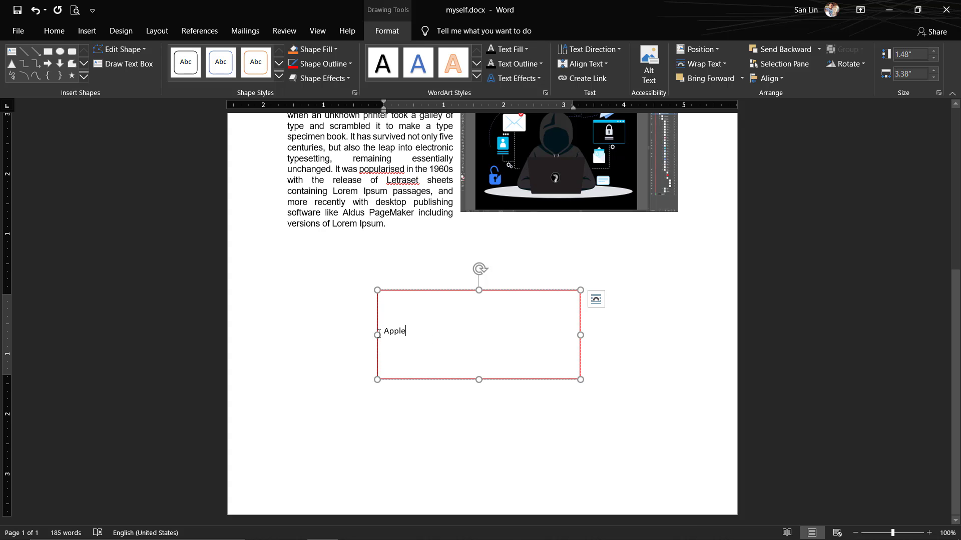
# Center the word Apple inside the rectangle
pyautogui.doubleClick(379, 334)
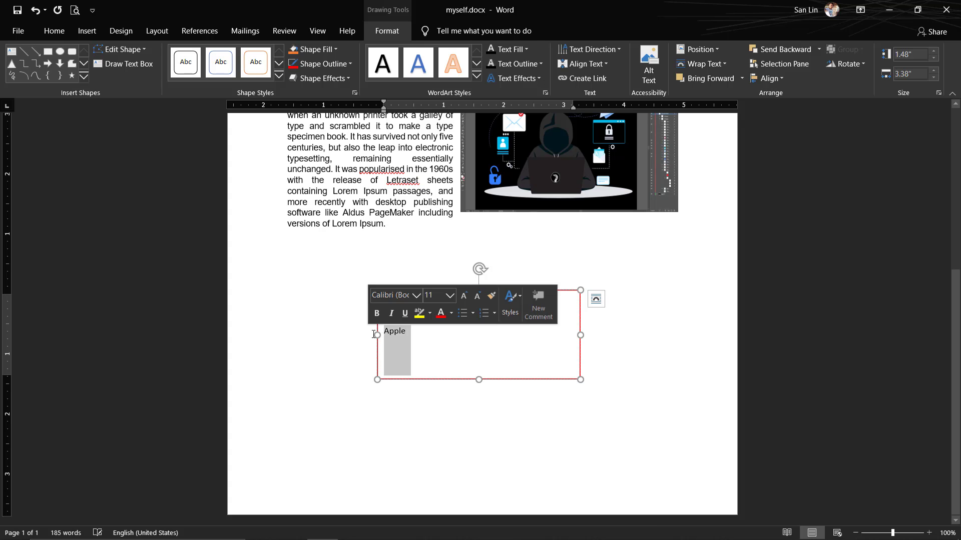
pyautogui.click(54, 31)
pyautogui.click(300, 74)
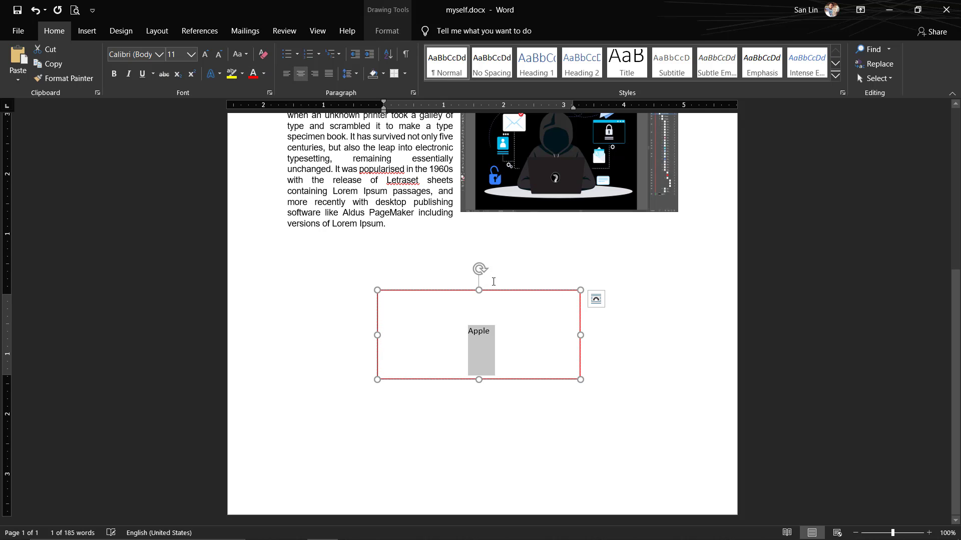
pyautogui.click(512, 352)
# Enlarge Apple with Grow Font, then shrink it back to 26 pt and exit text editing
pyautogui.doubleClick(479, 331)
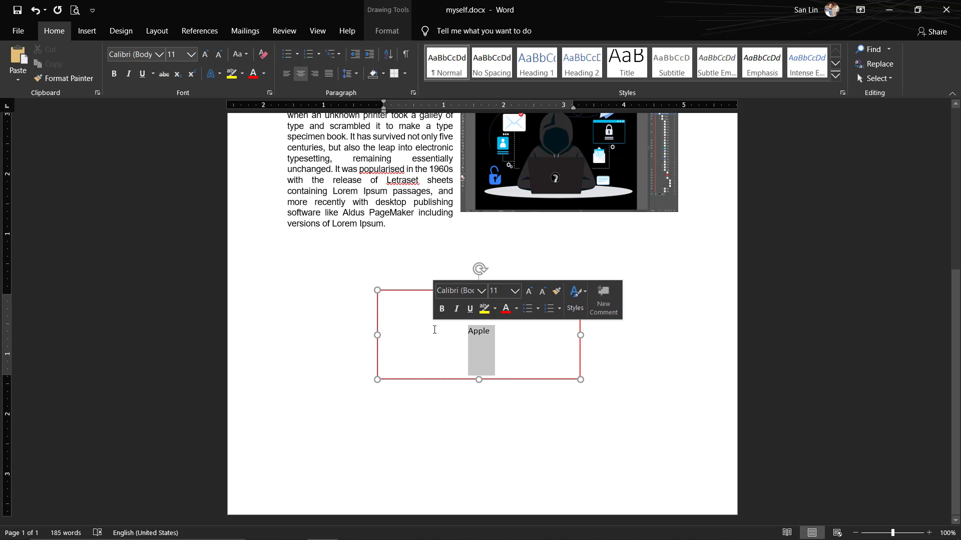
pyautogui.click(206, 54)
pyautogui.click(206, 55)
pyautogui.click(205, 54)
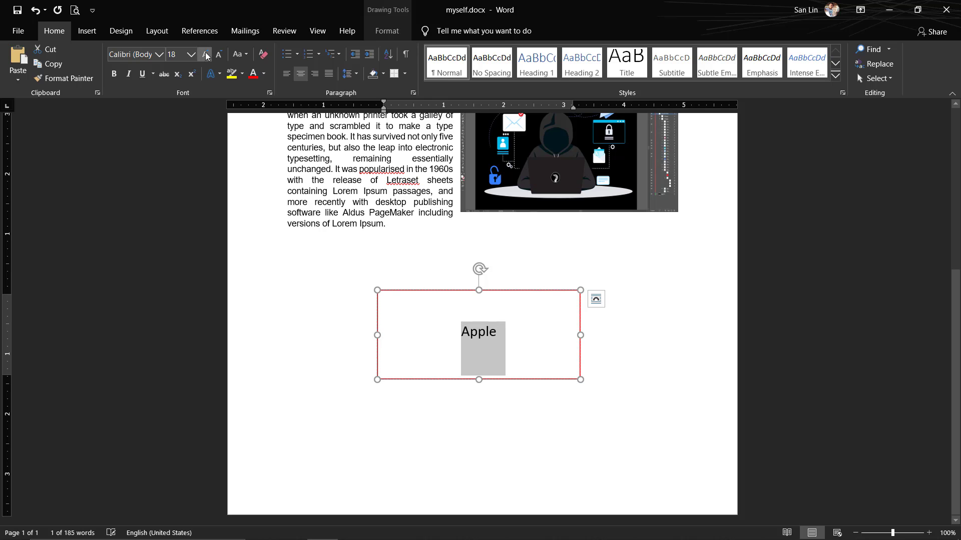
pyautogui.click(206, 55)
pyautogui.click(206, 54)
pyautogui.click(206, 54)
pyautogui.click(205, 54)
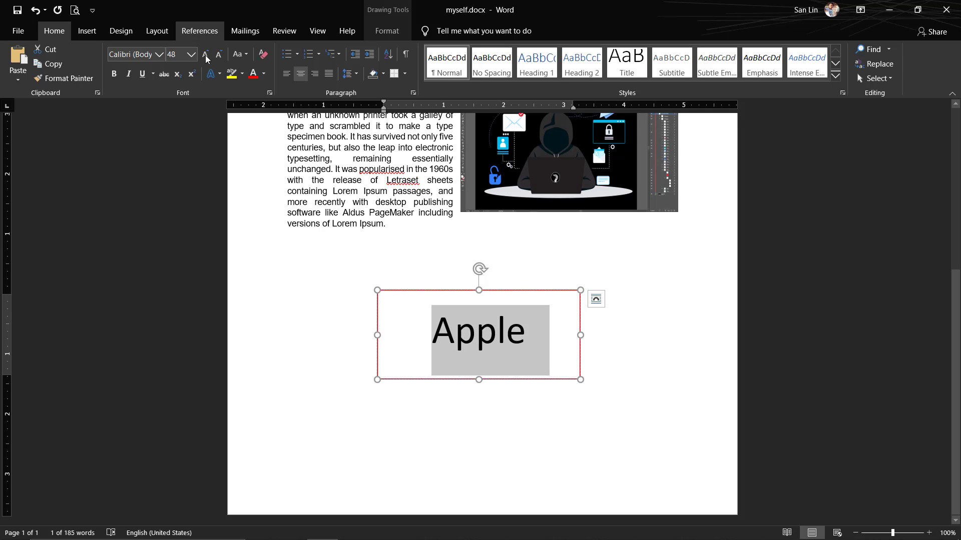
pyautogui.click(218, 54)
pyautogui.click(219, 55)
pyautogui.click(219, 55)
pyautogui.click(519, 338)
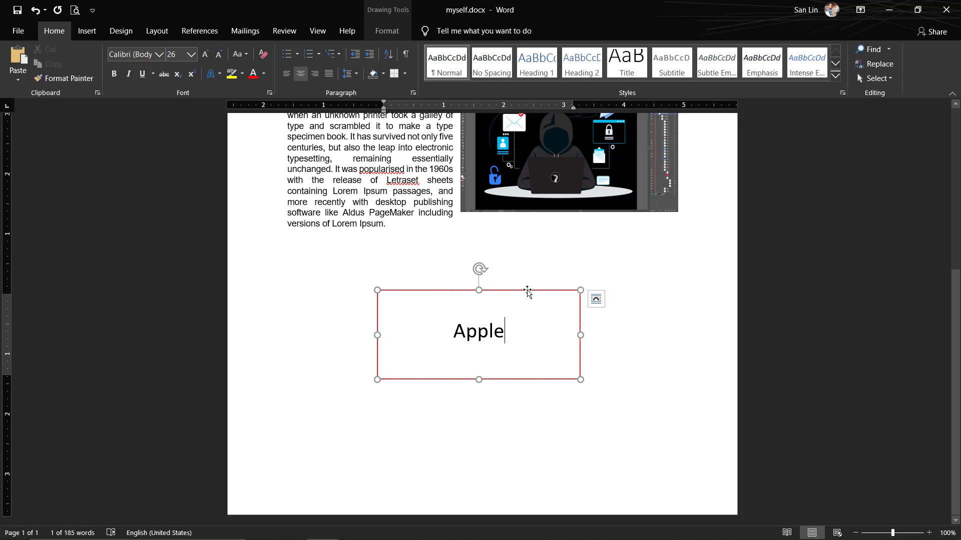
pyautogui.press('Escape')
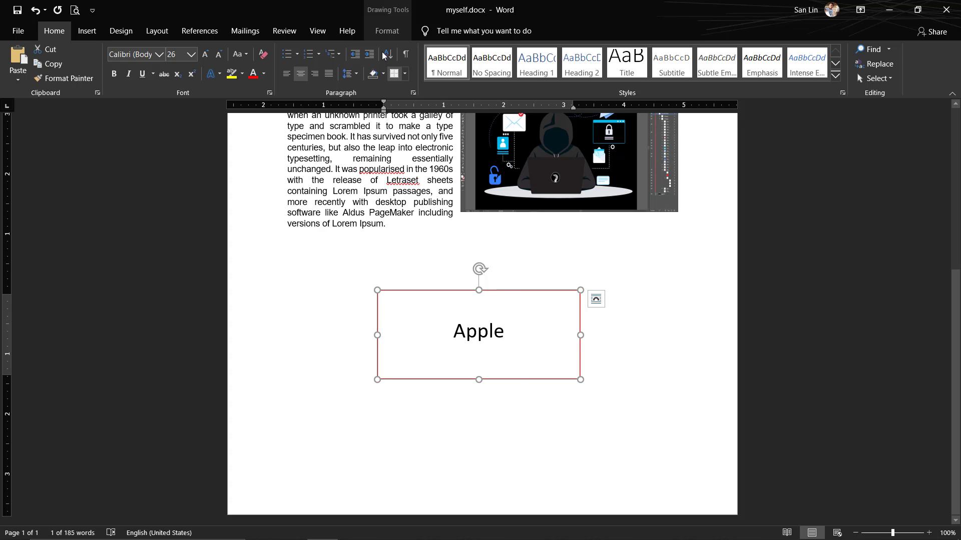
pyautogui.click(387, 31)
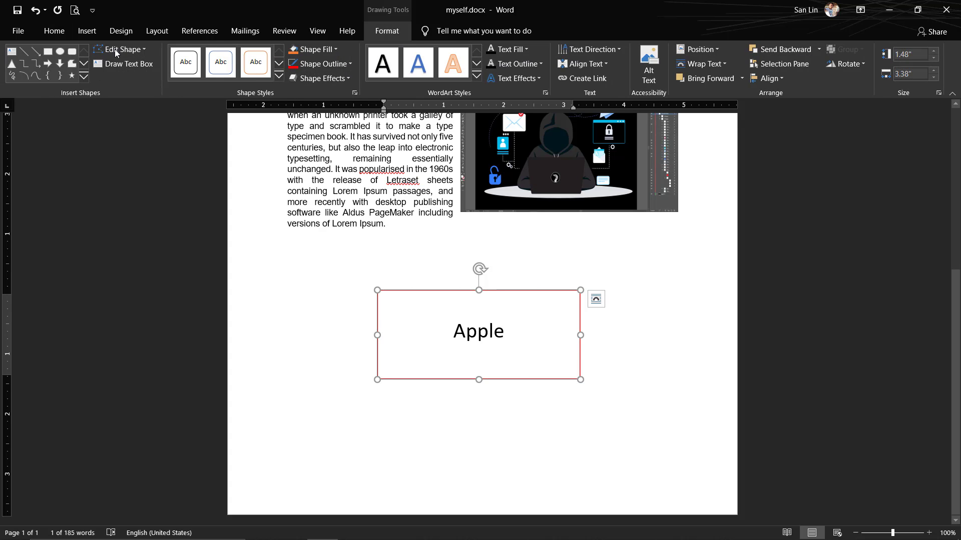
# Draw a straight horizontal line under the Apple box
pyautogui.click(87, 31)
pyautogui.click(169, 80)
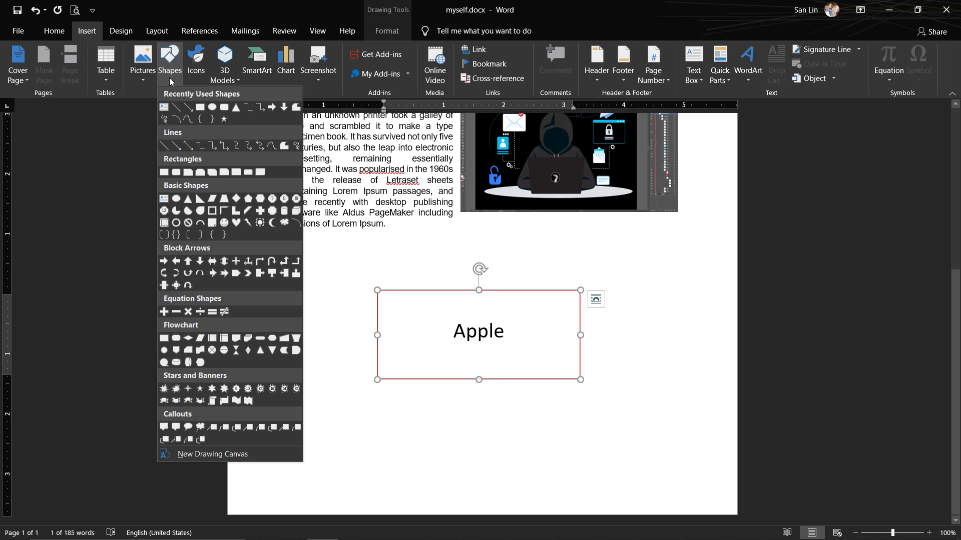
pyautogui.click(181, 113)
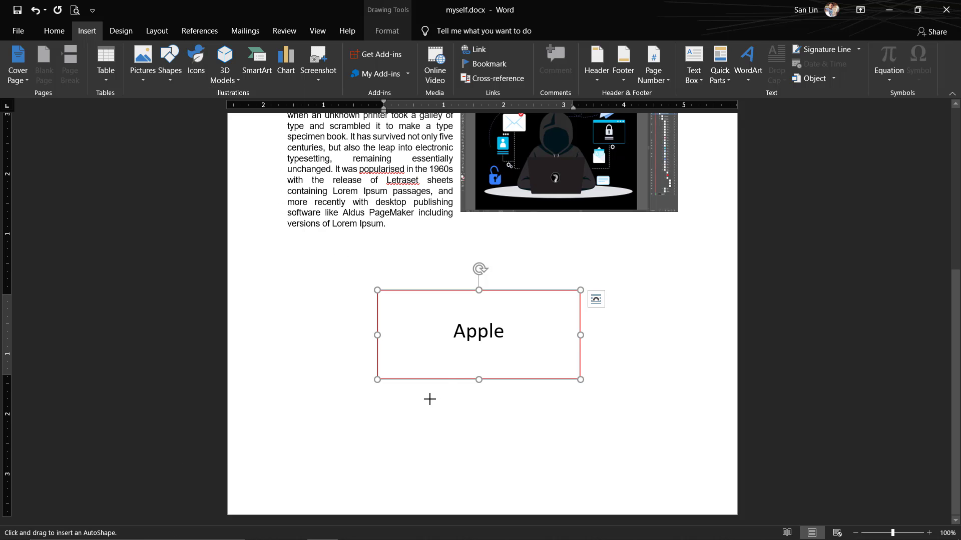
pyautogui.moveTo(378, 413); pyautogui.dragTo(606, 411)
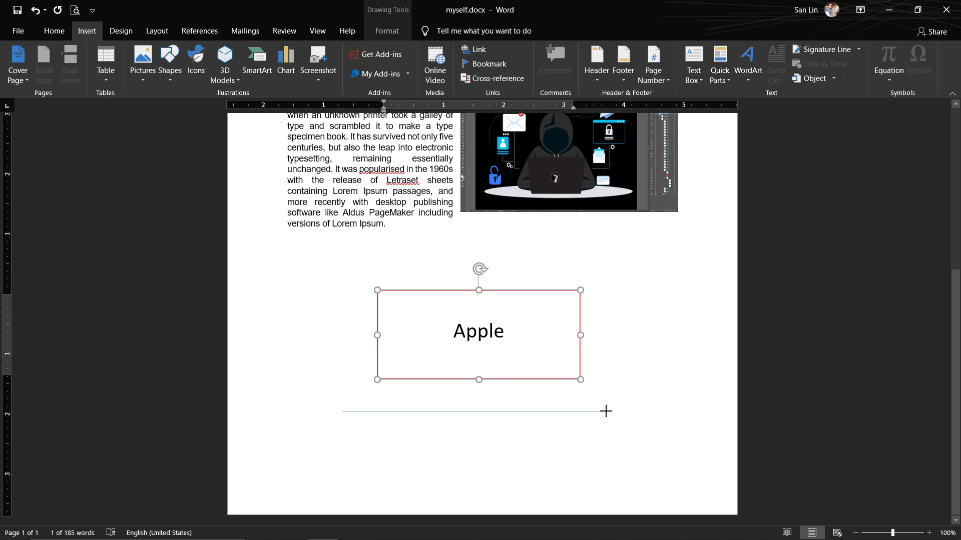
pyautogui.moveTo(605, 411); pyautogui.dragTo(606, 411)
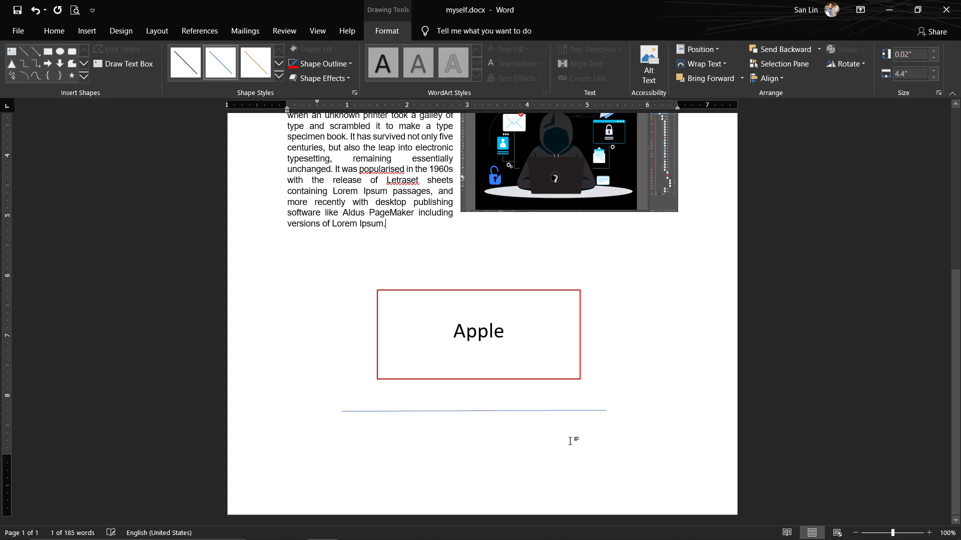
# Nudge the new line up two steps so it sits just beneath the Apple box
pyautogui.click(569, 441)
pyautogui.click(501, 411)
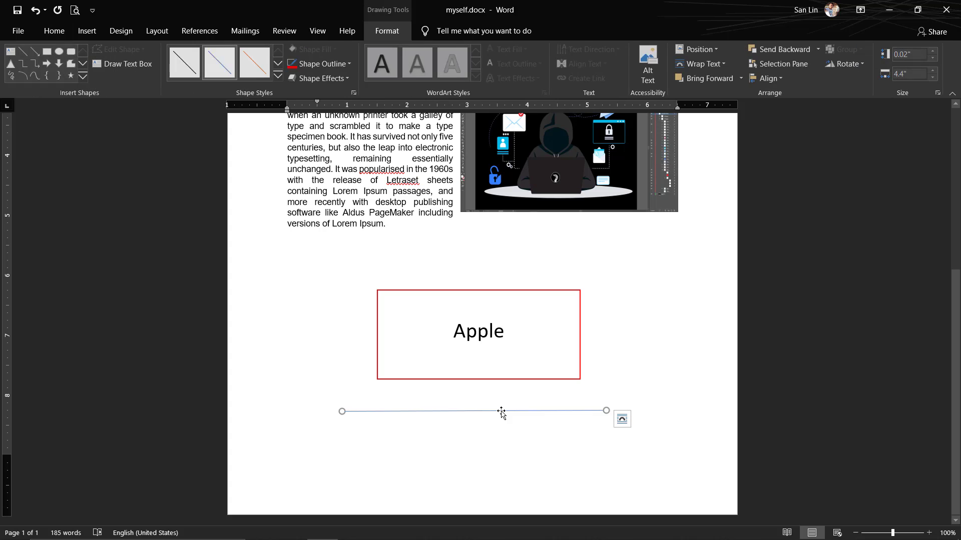
pyautogui.press('Up')
pyautogui.press('Up')
pyautogui.press('Up')
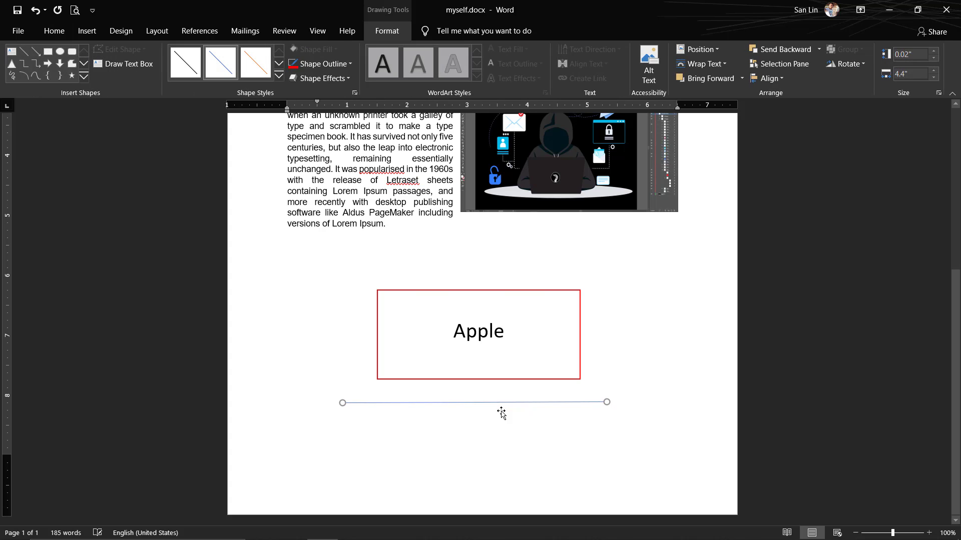
pyautogui.press('Up')
pyautogui.press('Up')
pyautogui.press('Up')
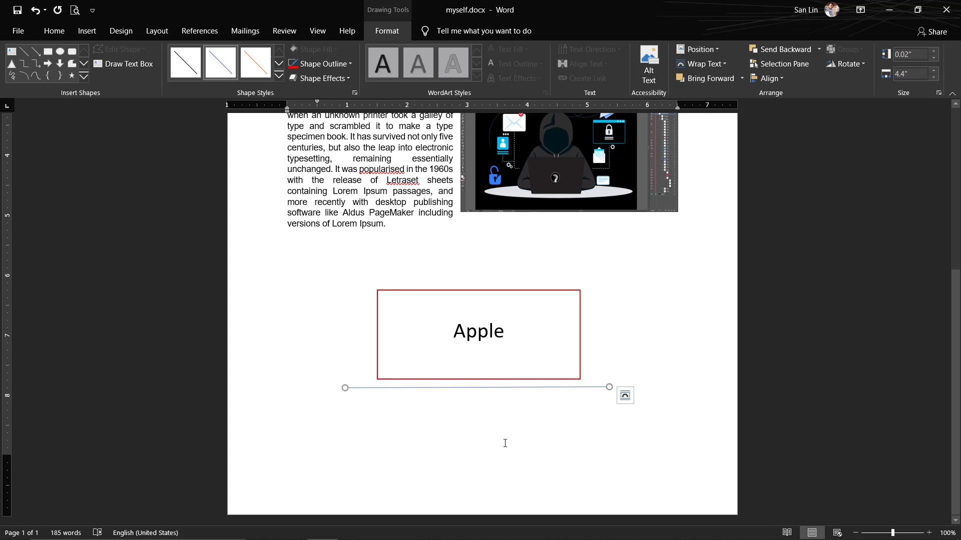
pyautogui.click(503, 430)
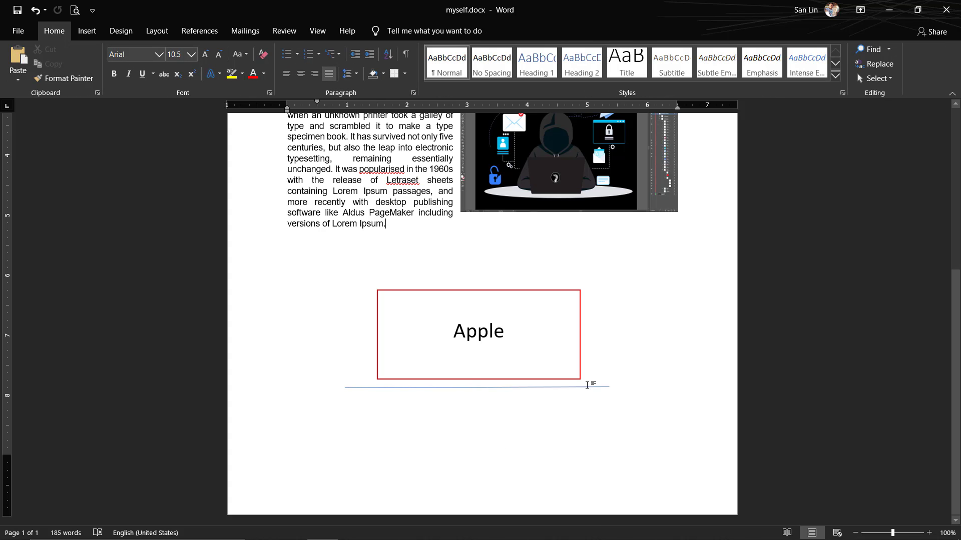
# Insert the peacock icon from the Animals icons and drag it into the Apple box beside 'Apple'
pyautogui.click(86, 33)
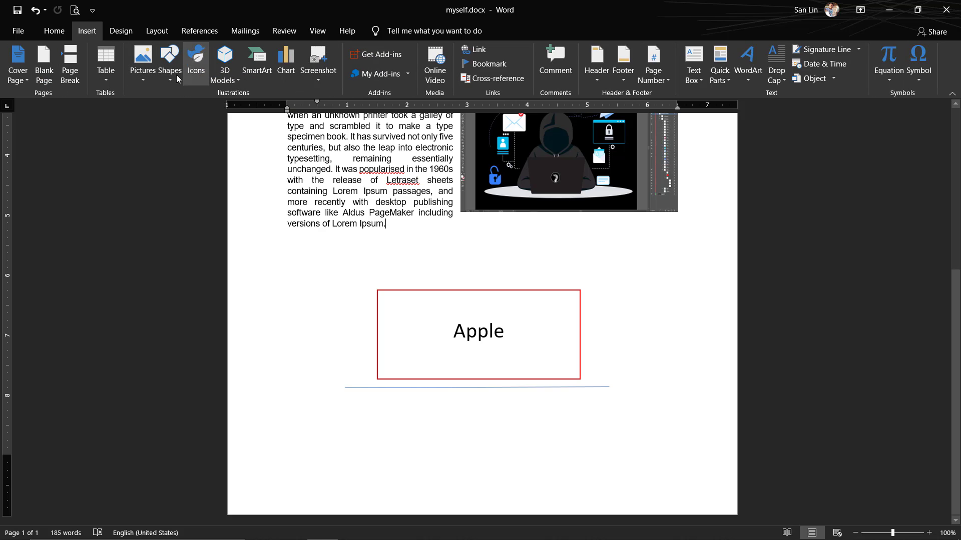
pyautogui.click(196, 59)
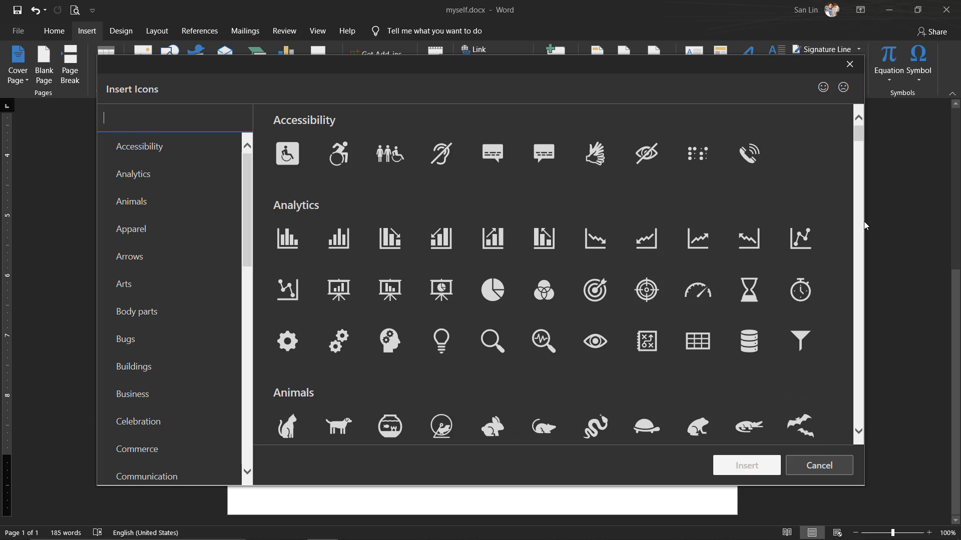
pyautogui.moveTo(859, 146); pyautogui.dragTo(859, 155)
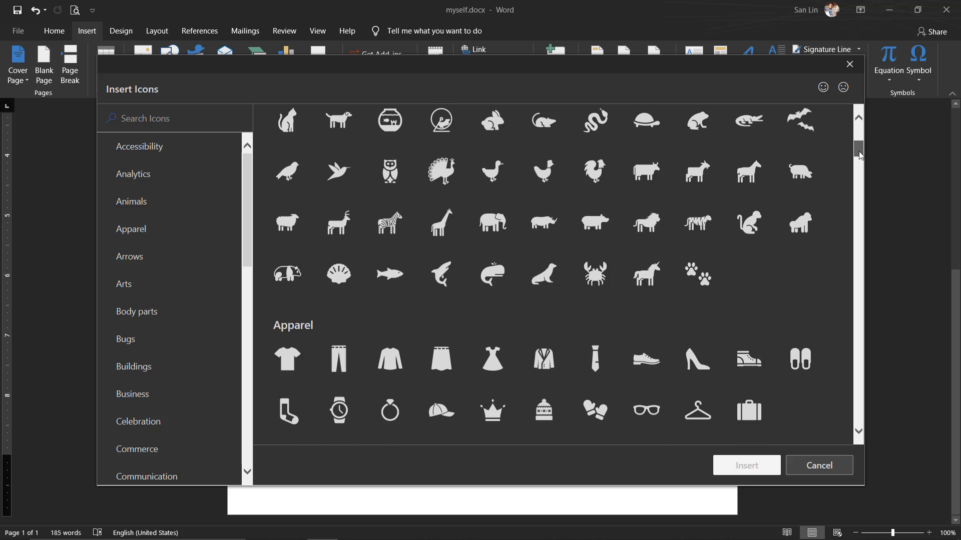
pyautogui.moveTo(389, 223)
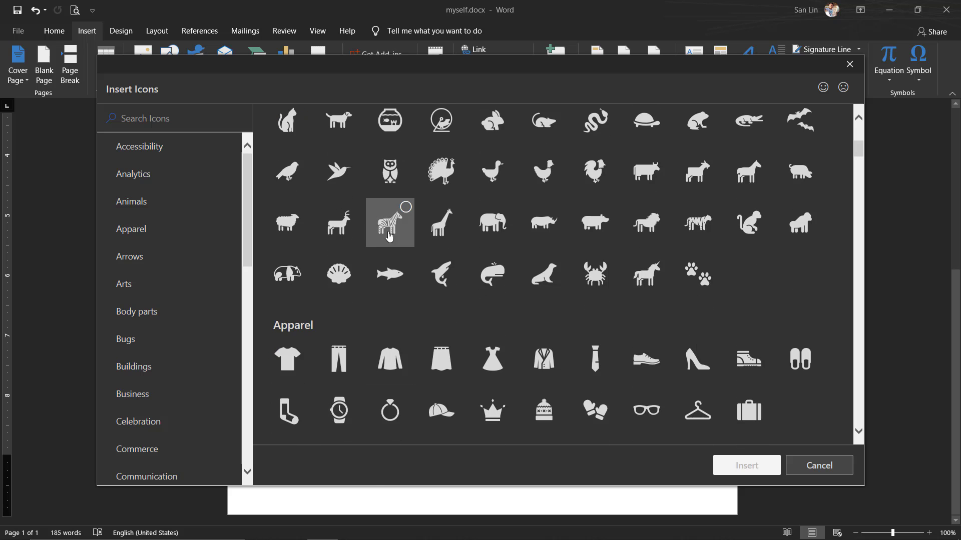
pyautogui.click(448, 175)
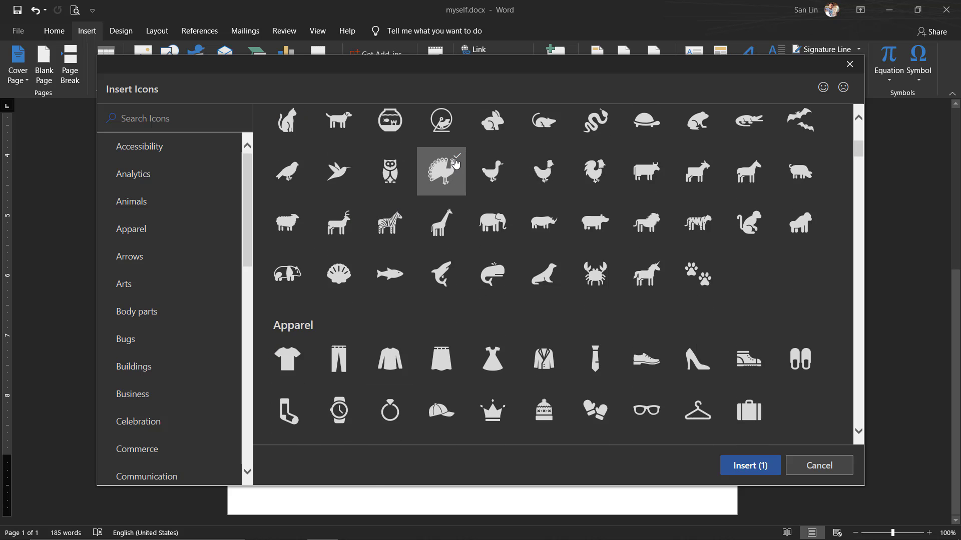
pyautogui.click(750, 466)
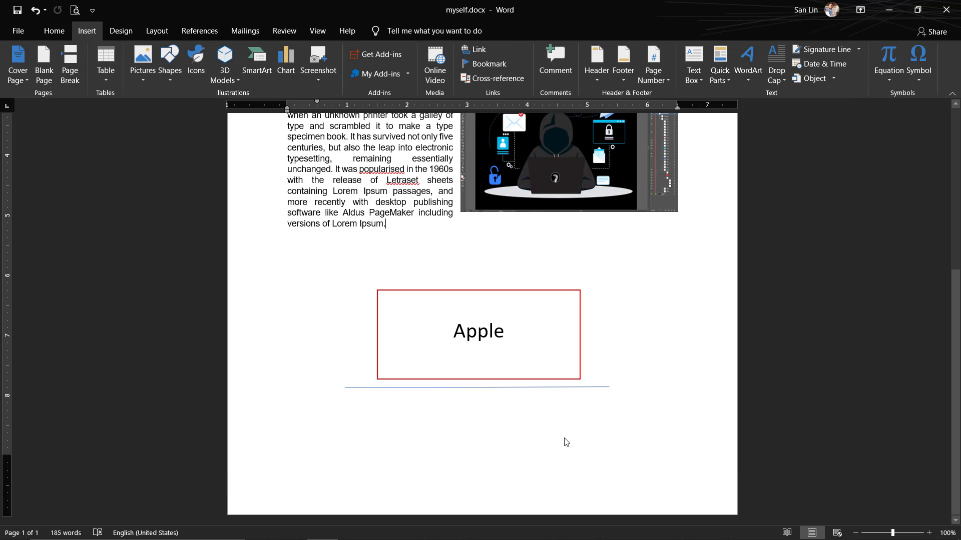
pyautogui.moveTo(409, 249); pyautogui.dragTo(407, 337)
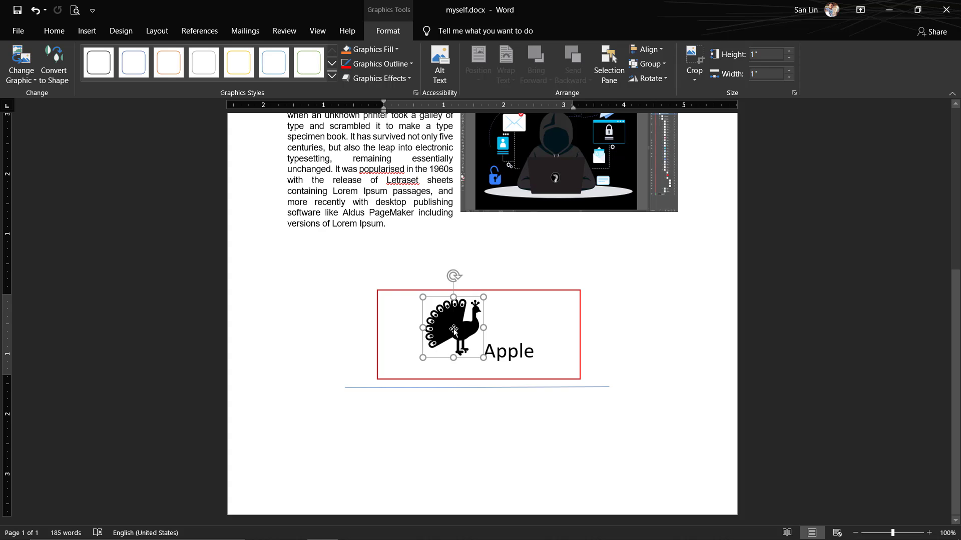
pyautogui.click(439, 64)
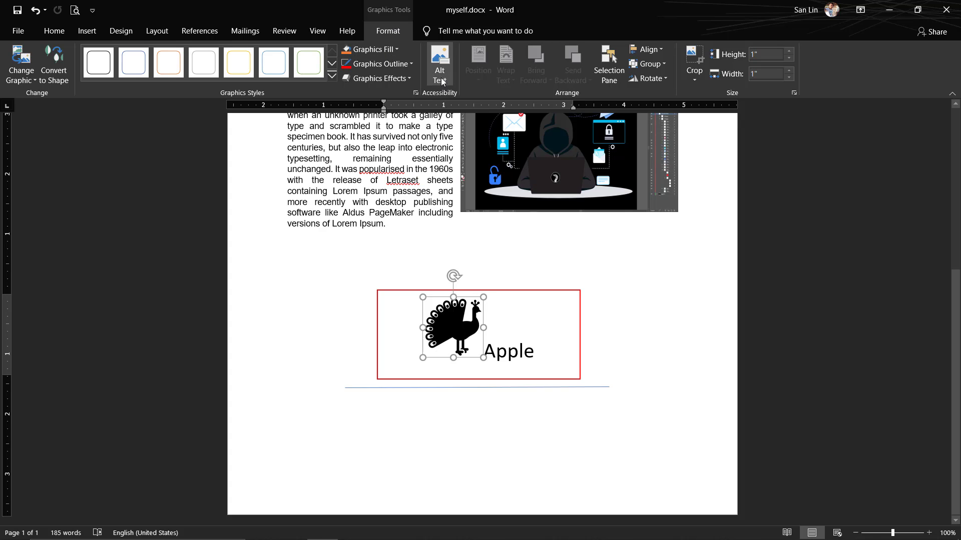
pyautogui.click(946, 111)
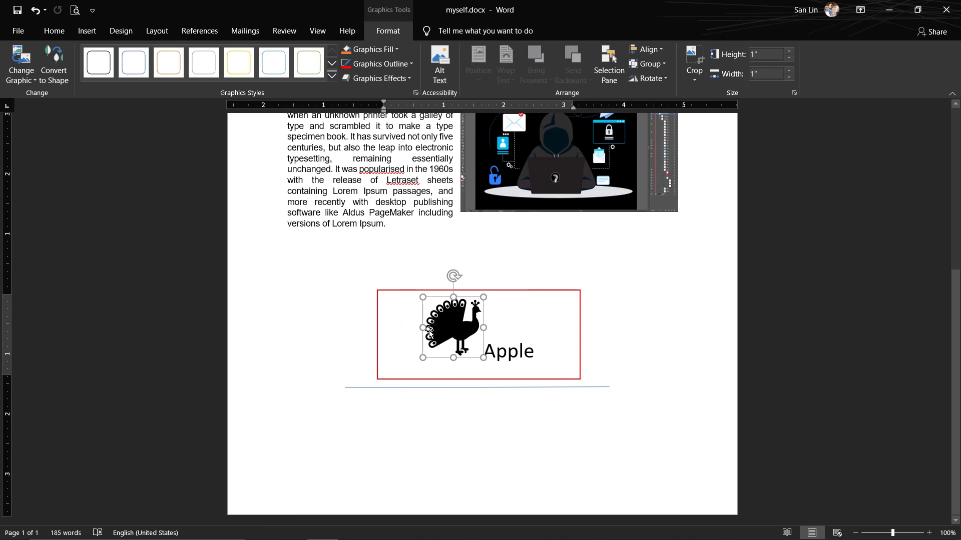
pyautogui.rightClick(451, 326)
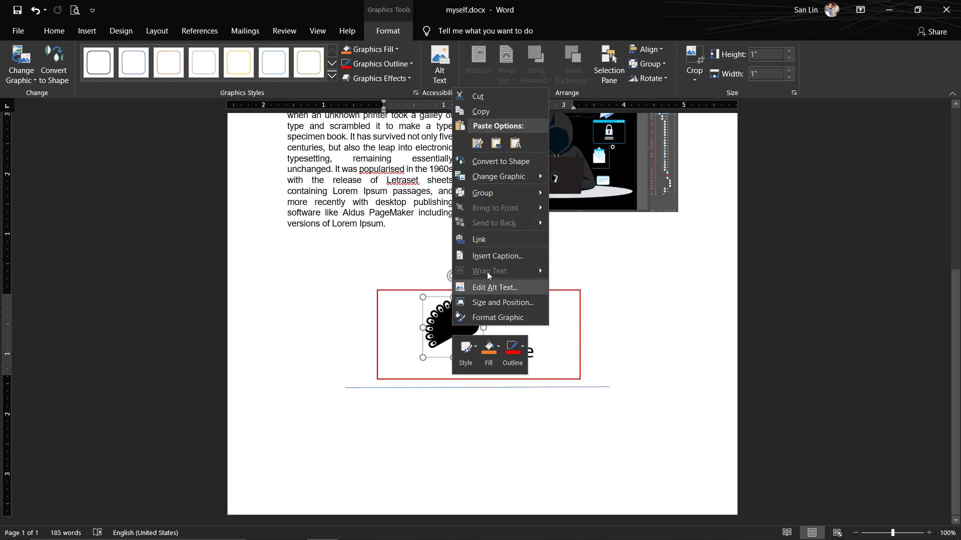
pyautogui.click(605, 344)
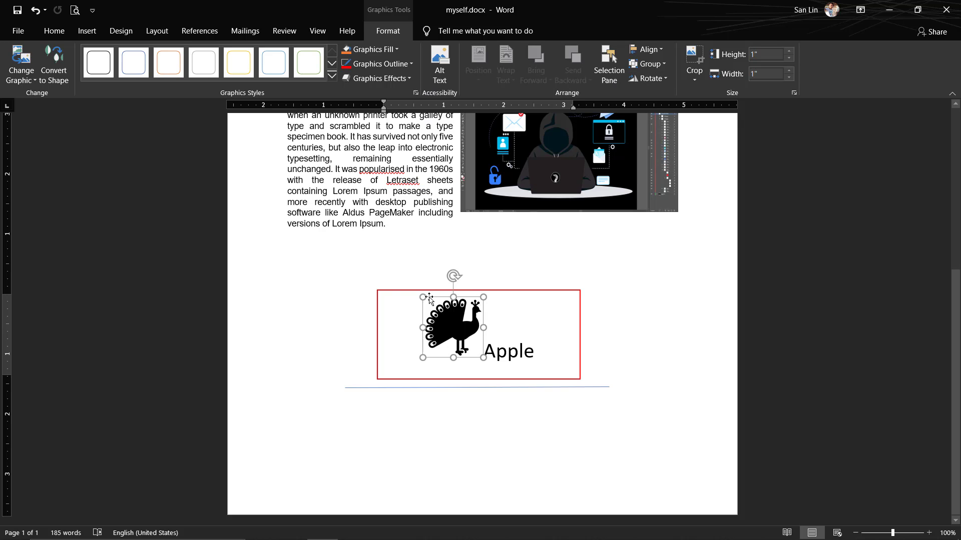
pyautogui.click(418, 305)
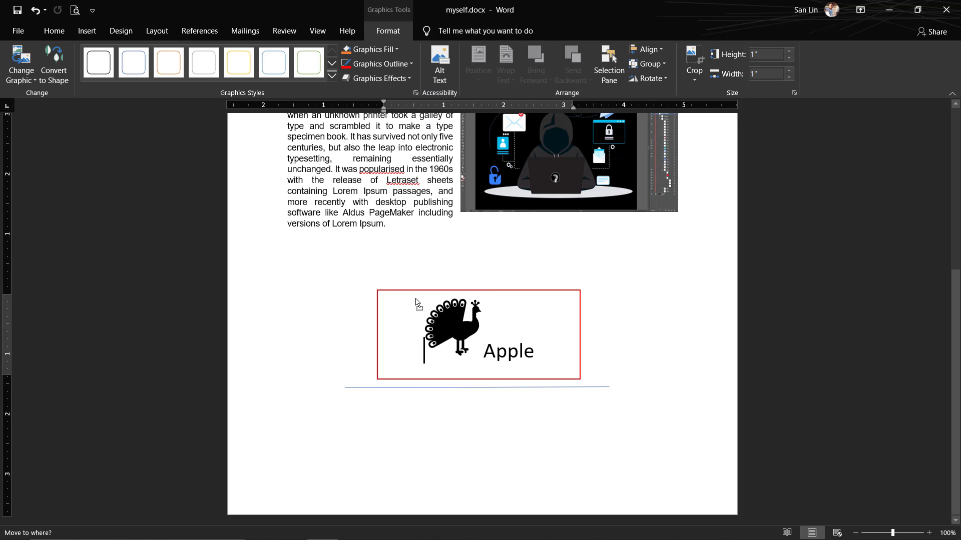
pyautogui.click(424, 305)
pyautogui.moveTo(446, 292)
pyautogui.mouseDown()
pyautogui.moveTo(350, 225)
pyautogui.moveTo(443, 336)
pyautogui.mouseUp()
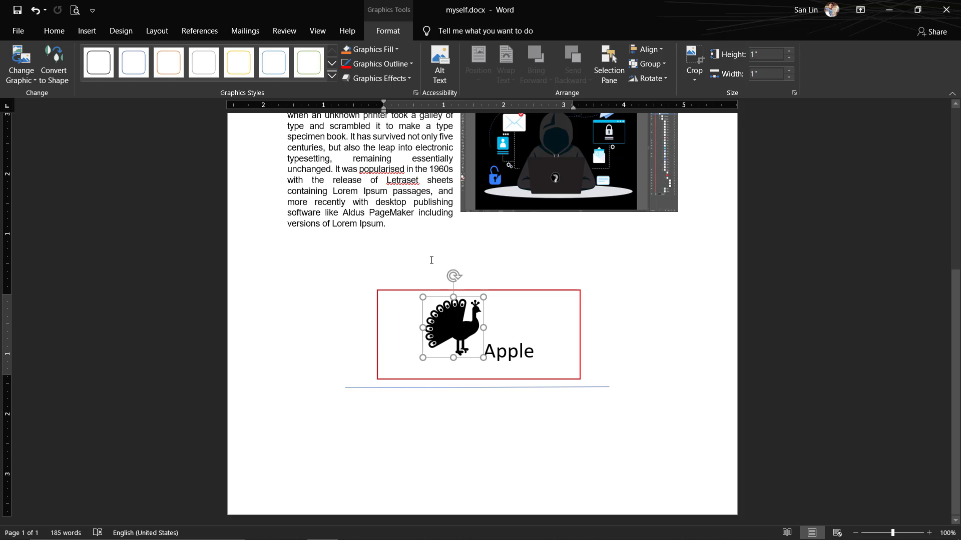
pyautogui.click(440, 64)
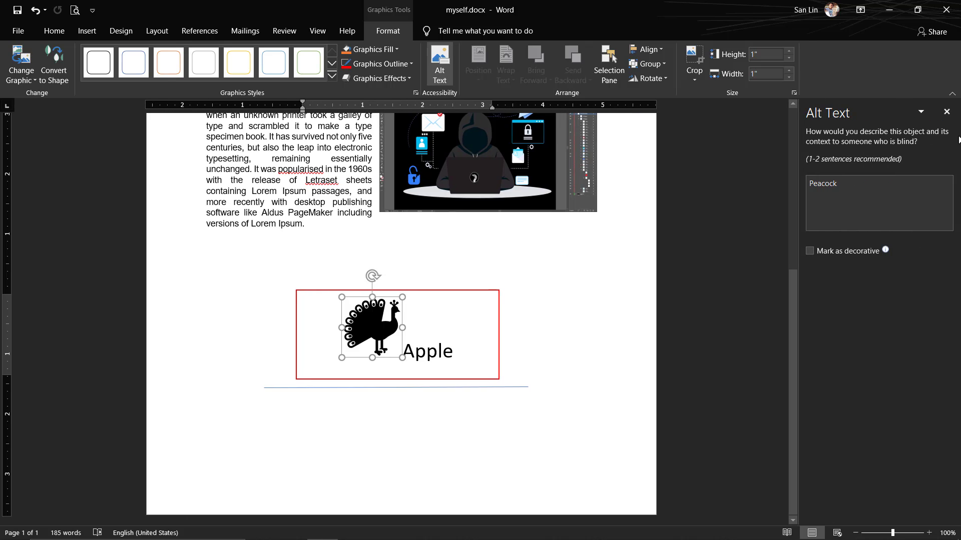
pyautogui.click(947, 112)
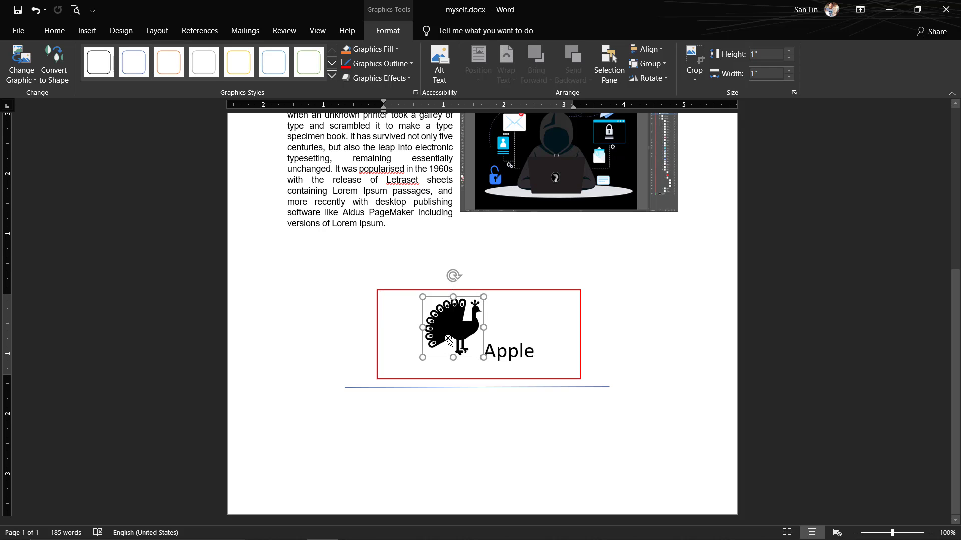
pyautogui.press('End')
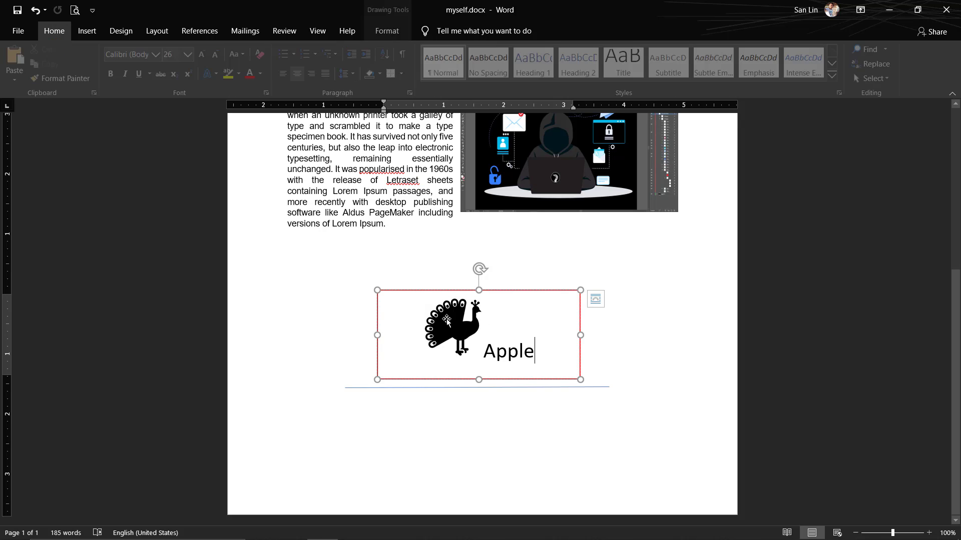
pyautogui.click(447, 321)
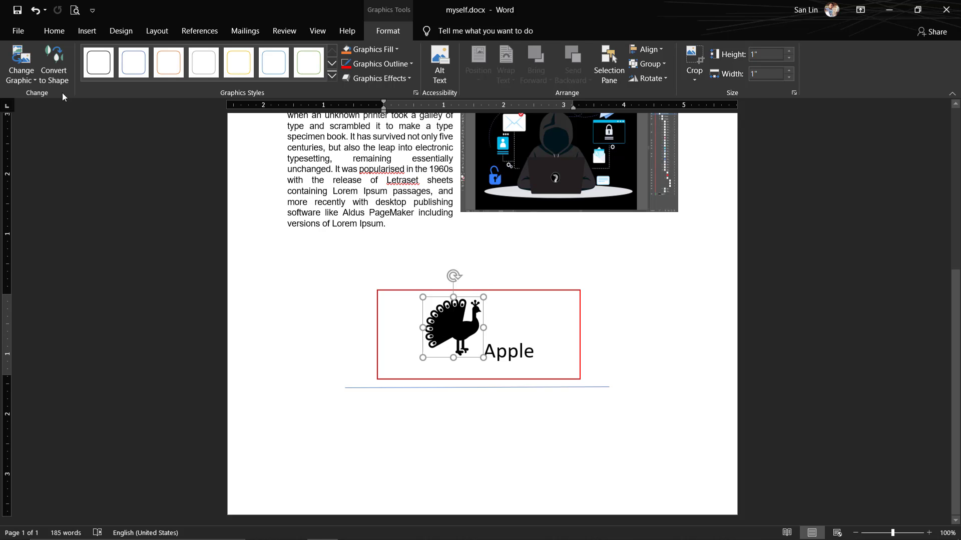
# Draw a new text box below the line
pyautogui.click(86, 32)
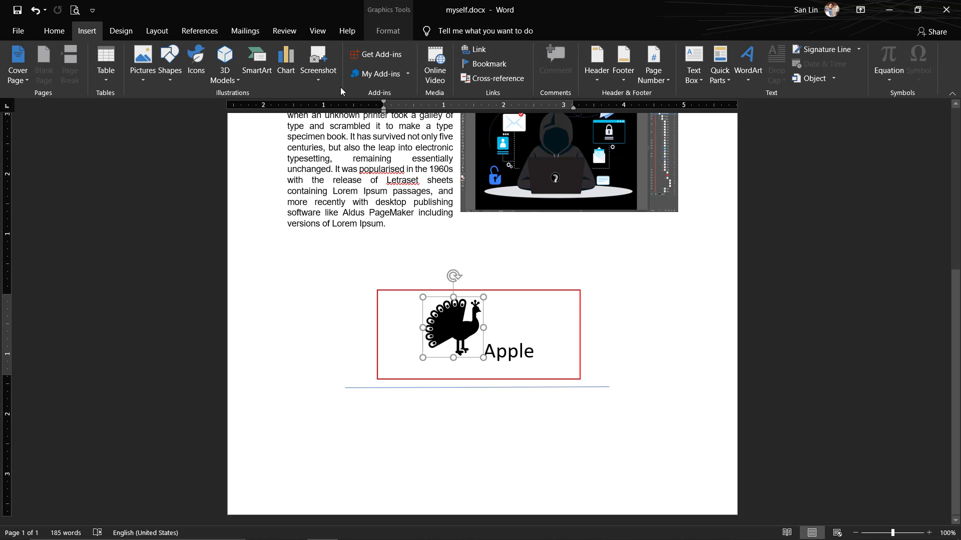
pyautogui.click(121, 31)
pyautogui.click(86, 32)
pyautogui.click(170, 65)
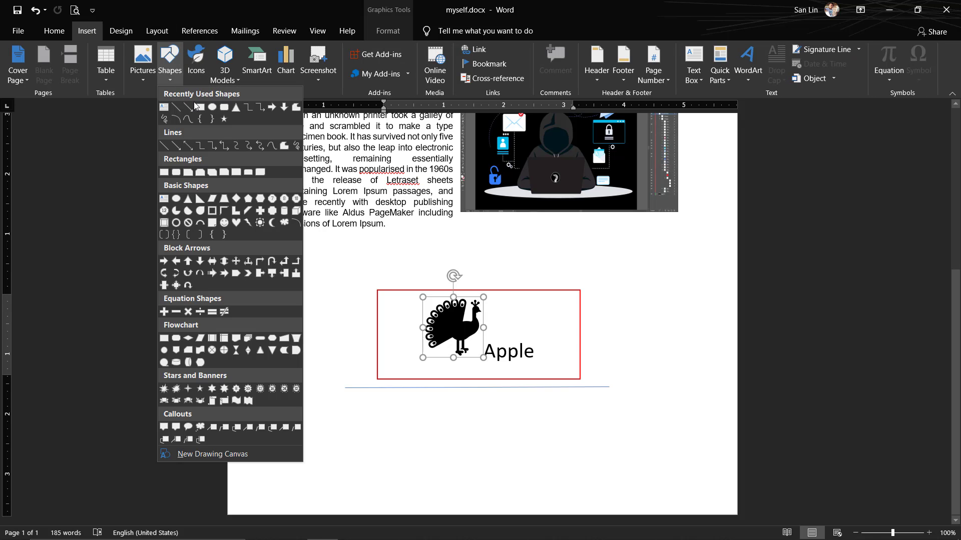
pyautogui.click(164, 108)
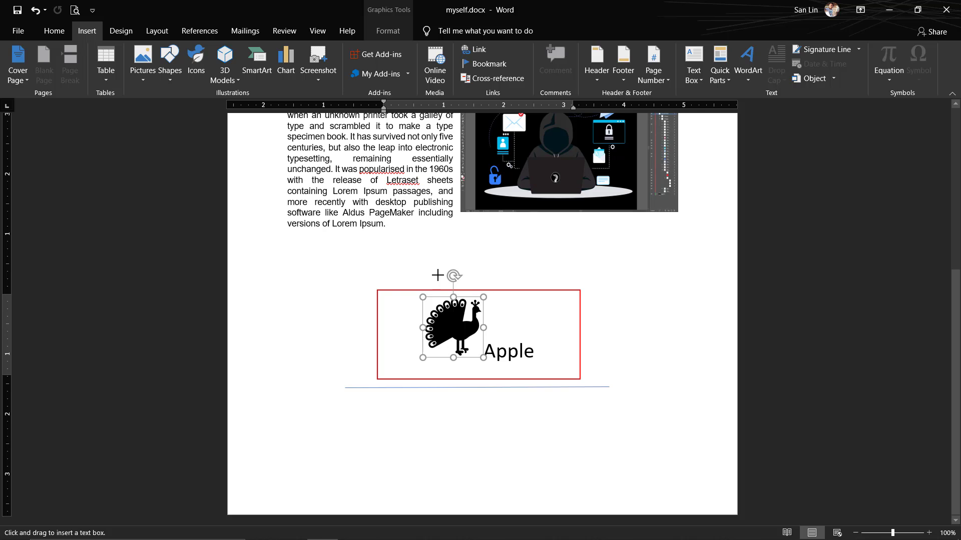
pyautogui.moveTo(372, 415); pyautogui.dragTo(529, 502)
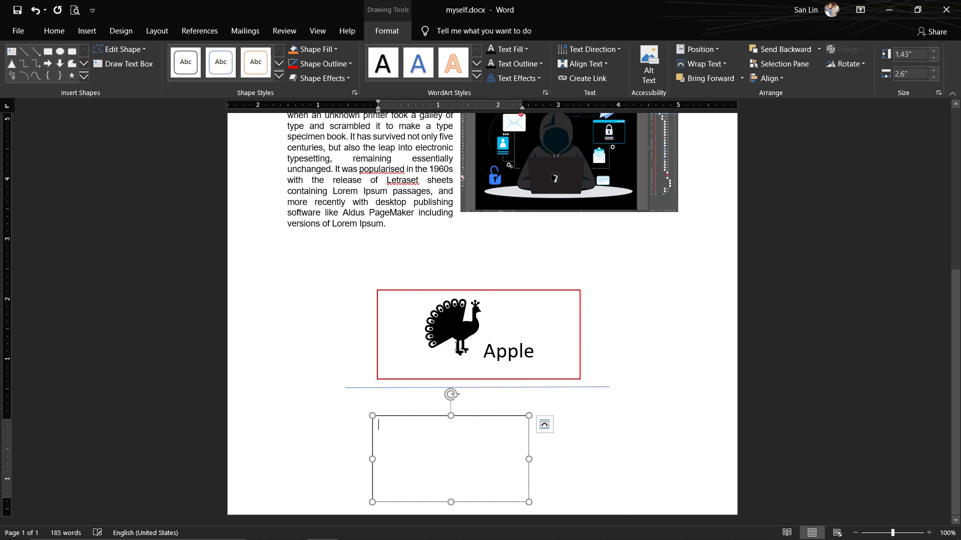
# Move the peacock icon into the new text box and resize the box to fit it
pyautogui.moveTo(456, 328); pyautogui.dragTo(430, 473)
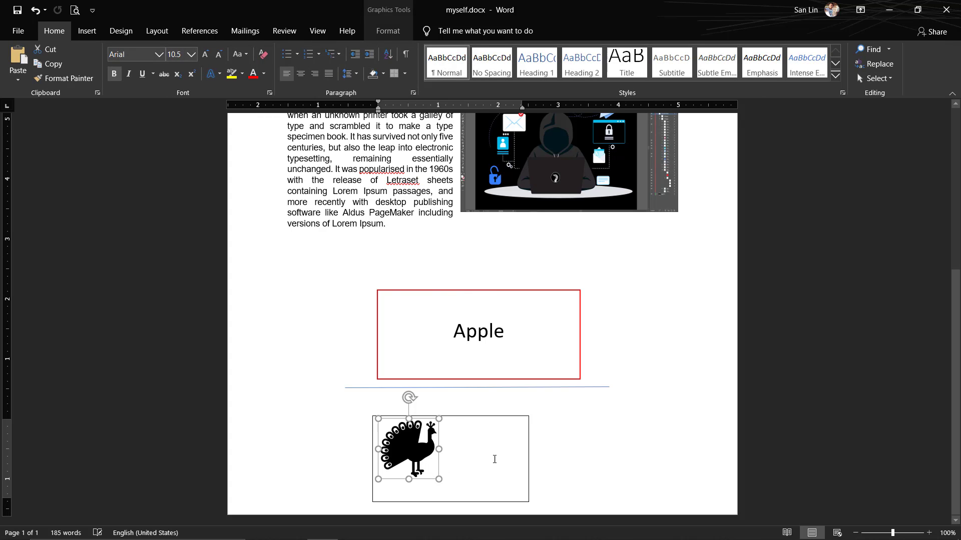
pyautogui.click(480, 419)
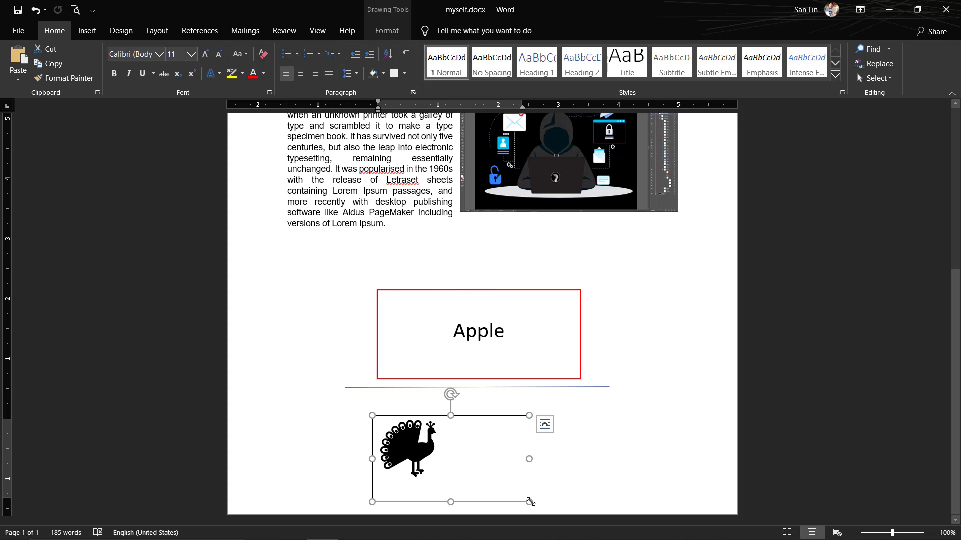
pyautogui.moveTo(503, 494); pyautogui.dragTo(447, 478)
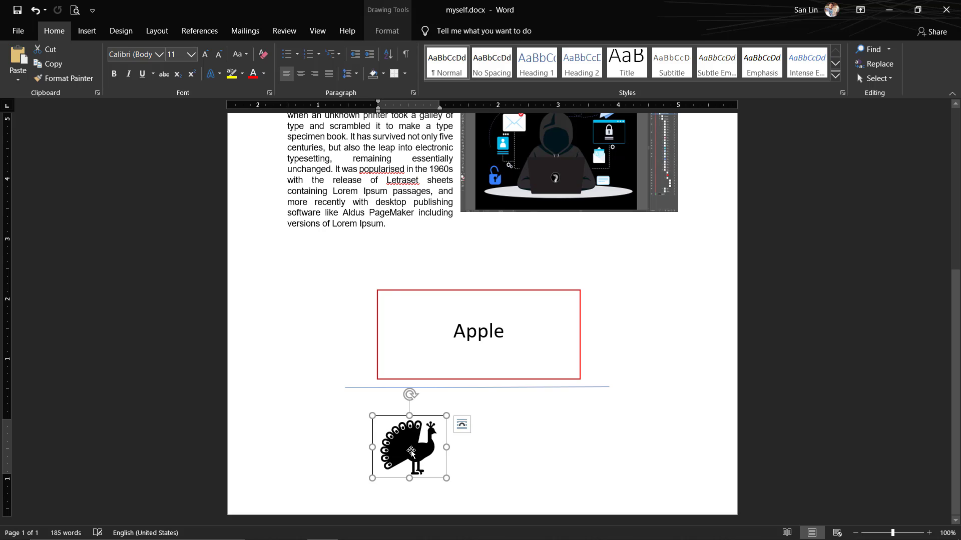
pyautogui.click(443, 463)
pyautogui.click(445, 478)
pyautogui.moveTo(446, 478); pyautogui.dragTo(450, 484)
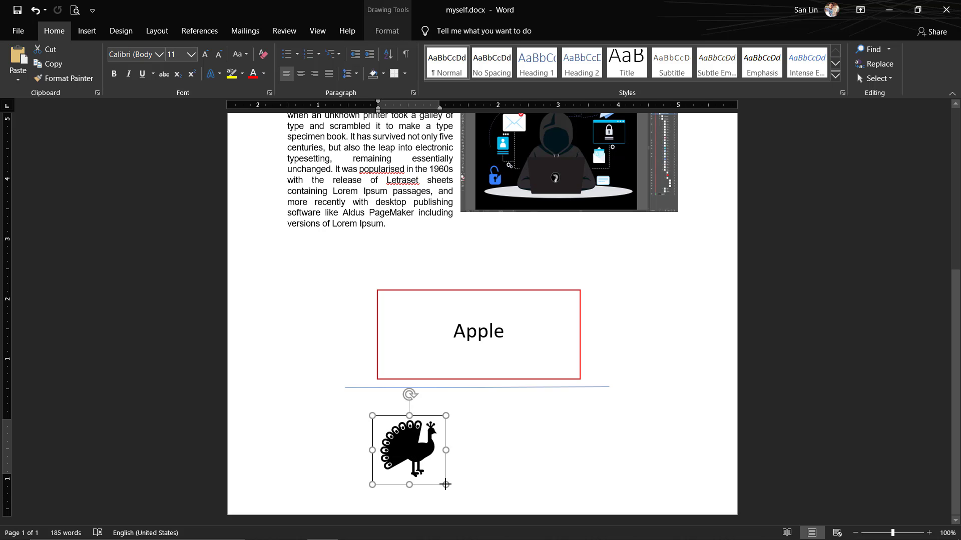
# Drag the peacock's box up beside the paragraph end, left of the Apple box
pyautogui.click(442, 452)
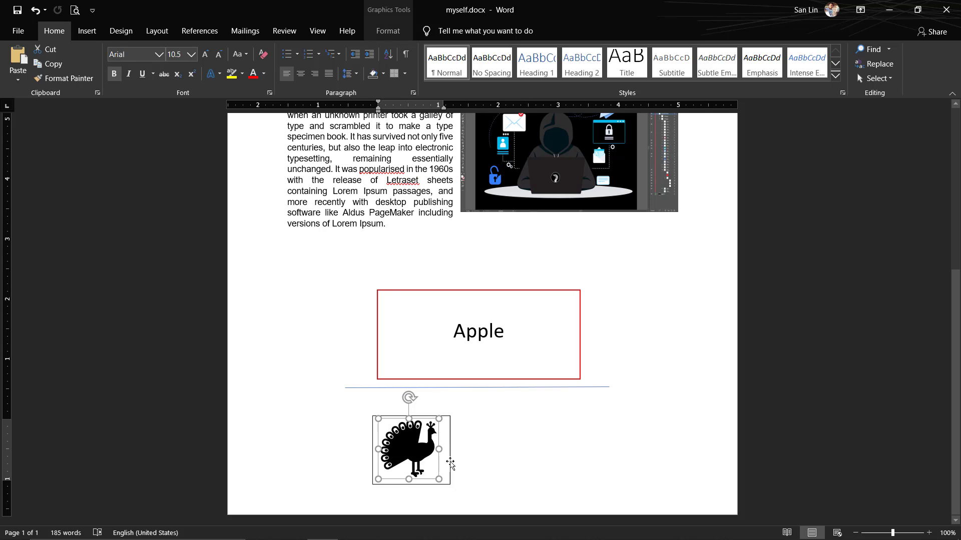
pyautogui.click(450, 464)
pyautogui.click(424, 453)
pyautogui.click(443, 420)
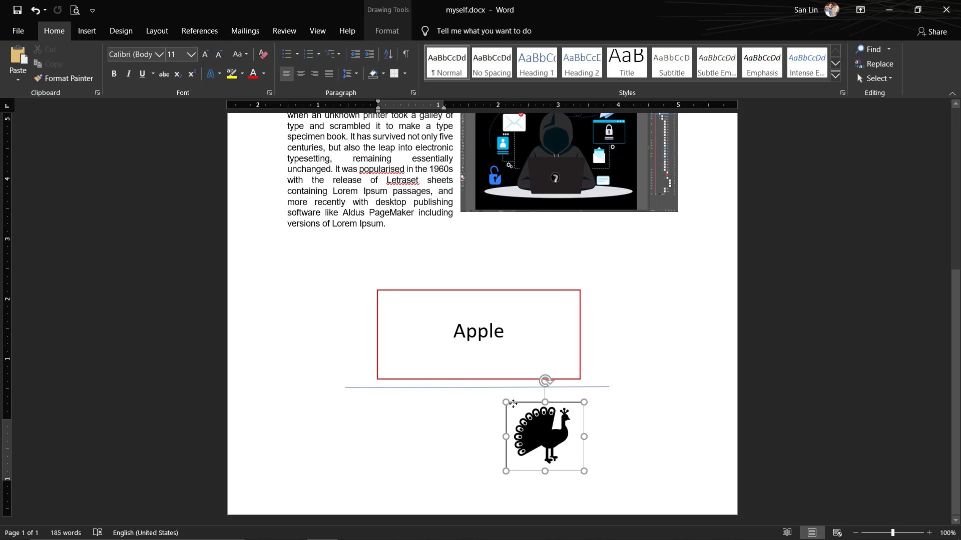
pyautogui.moveTo(446, 417)
pyautogui.mouseDown()
pyautogui.moveTo(424, 417)
pyautogui.moveTo(351, 248)
pyautogui.mouseUp()
pyautogui.press('Escape')
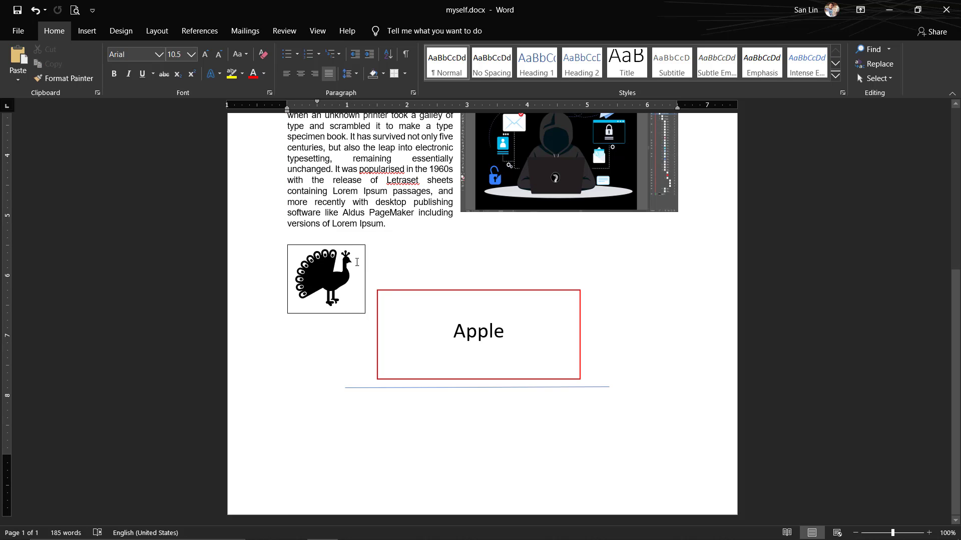
# Set the peacock box's shape outline to No Outline
pyautogui.click(352, 248)
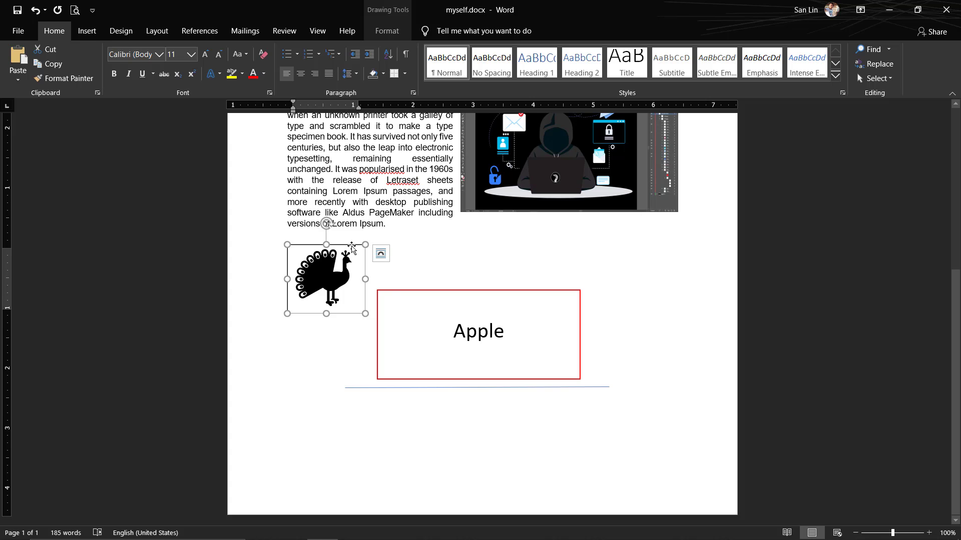
pyautogui.click(387, 32)
pyautogui.click(323, 63)
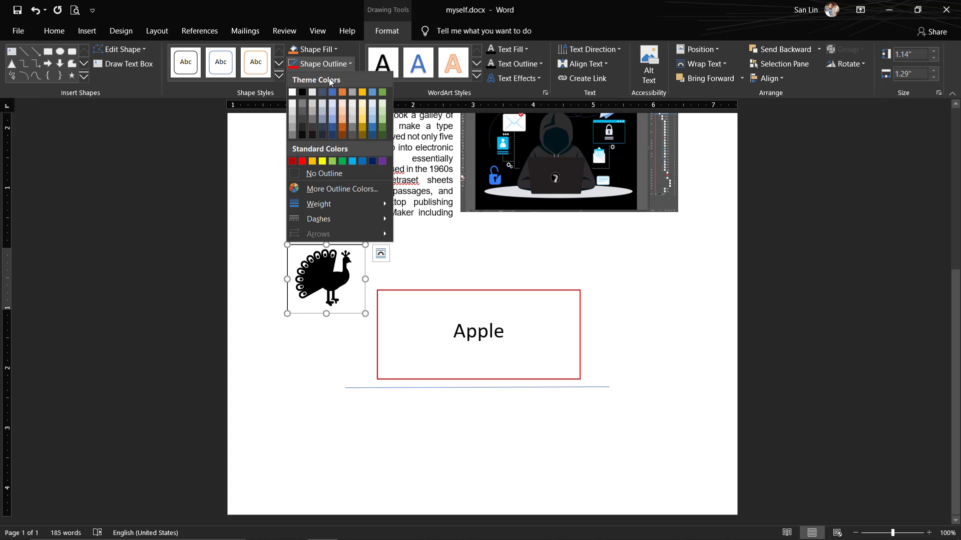
pyautogui.click(328, 173)
# Check the borderless peacock on the page and open Print Preview
pyautogui.click(514, 455)
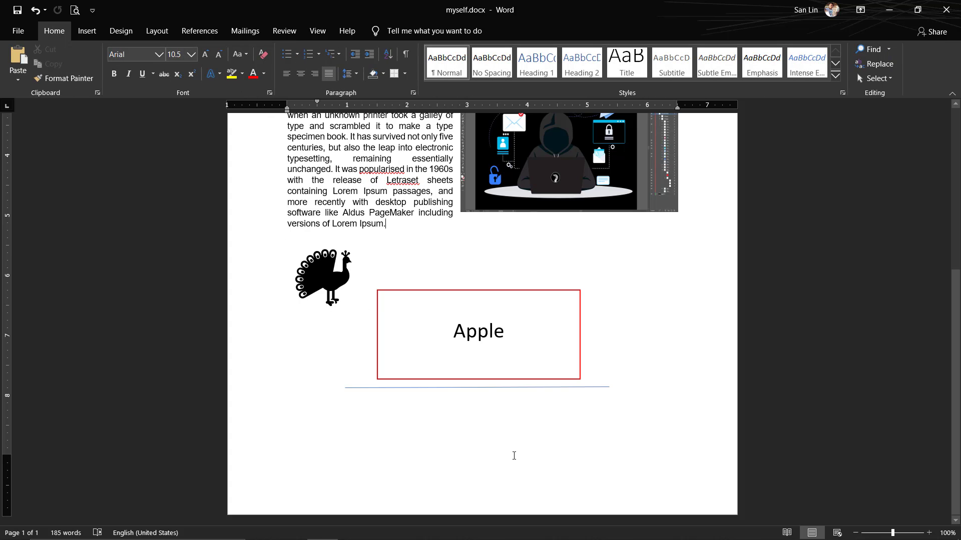
pyautogui.click(328, 283)
pyautogui.click(371, 303)
pyautogui.click(357, 295)
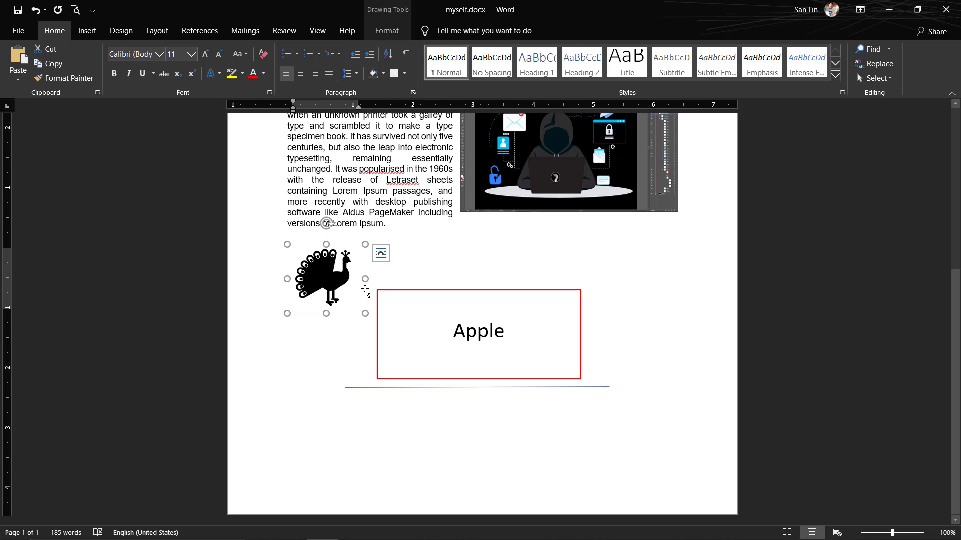
pyautogui.click(323, 394)
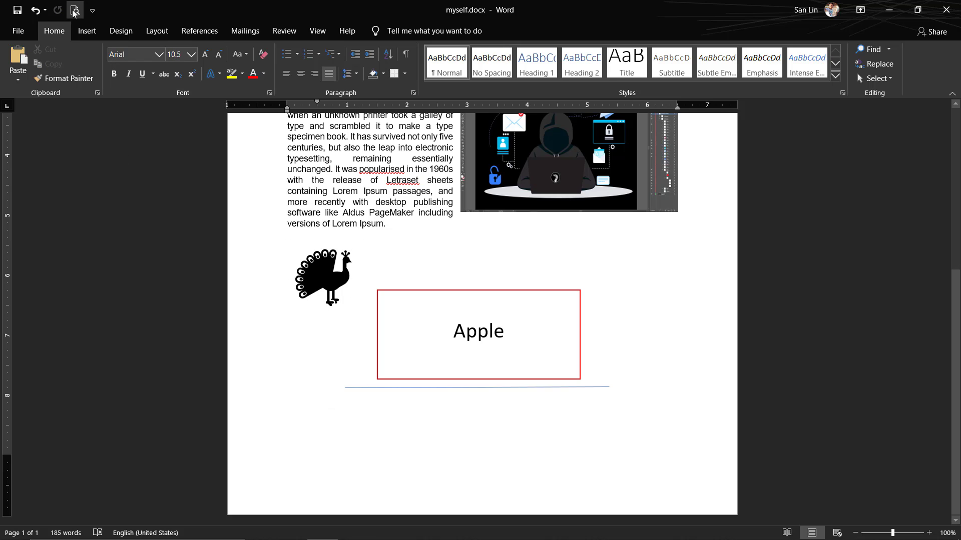
pyautogui.click(75, 10)
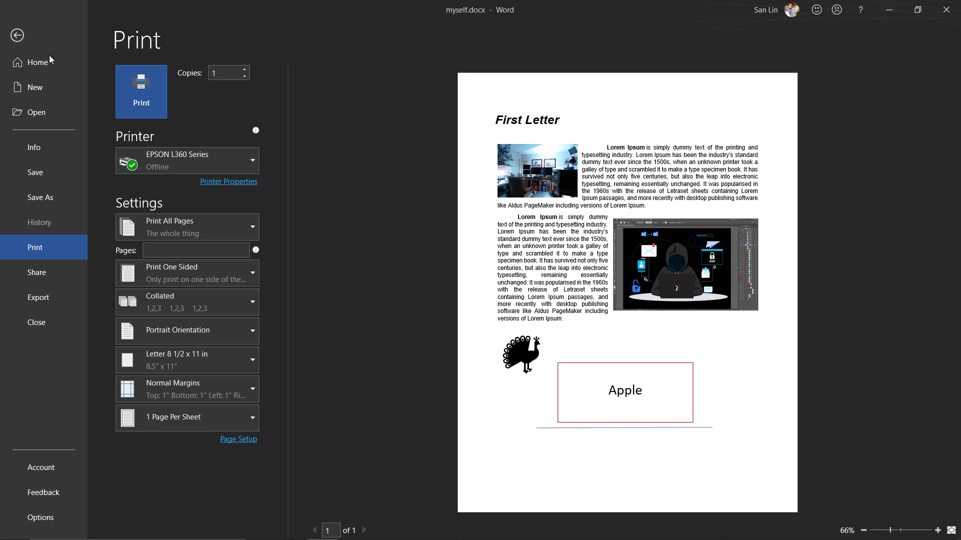
pyautogui.click(17, 35)
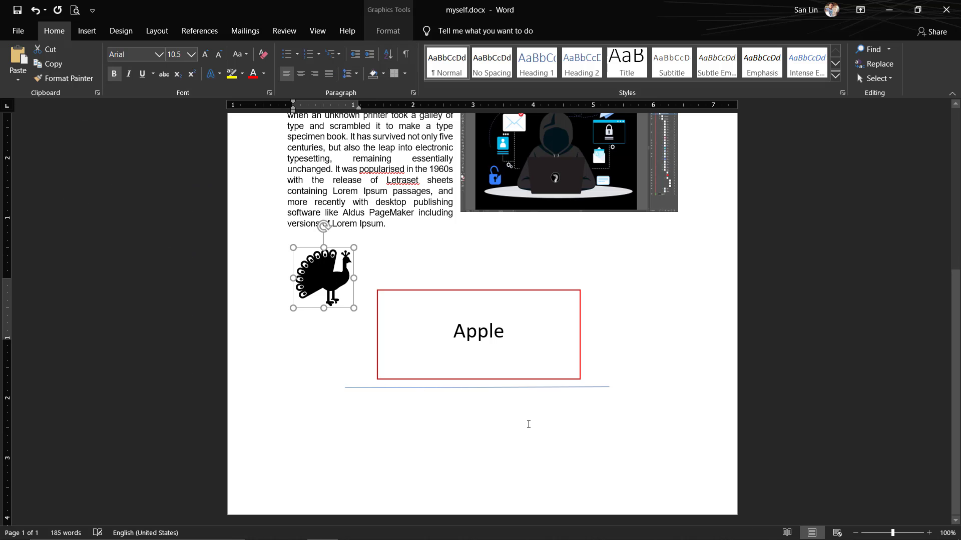
pyautogui.scroll(1, 548, 424)
pyautogui.scroll(-1, 958, 398)
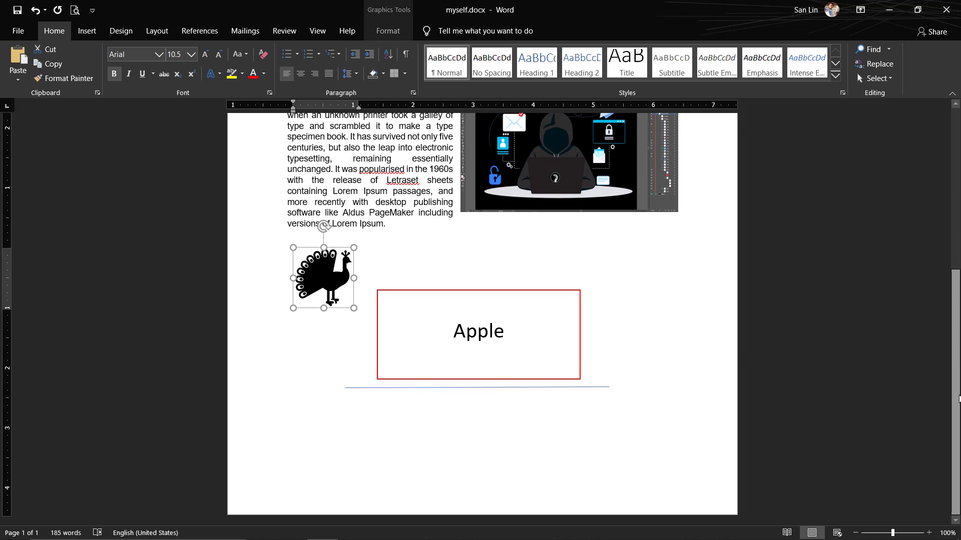
pyautogui.click(88, 31)
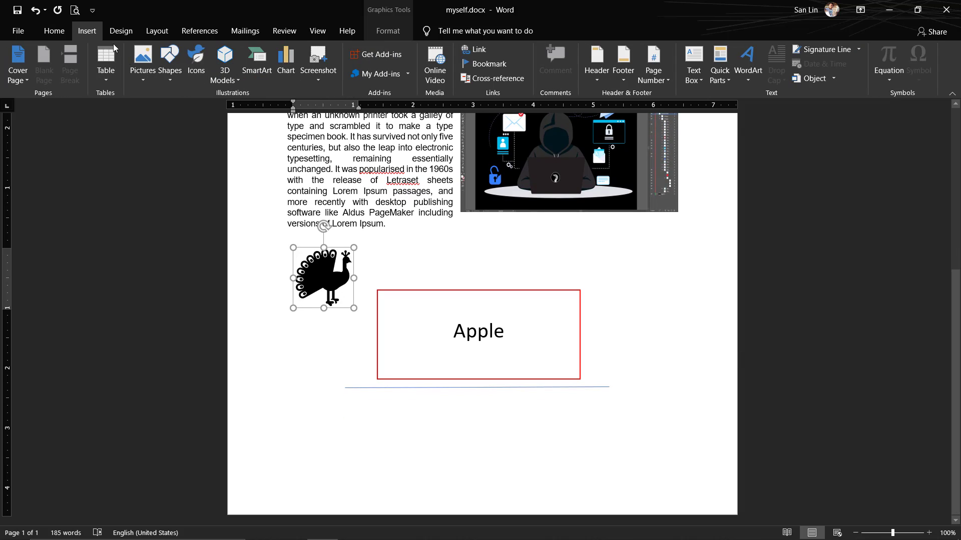
pyautogui.click(238, 83)
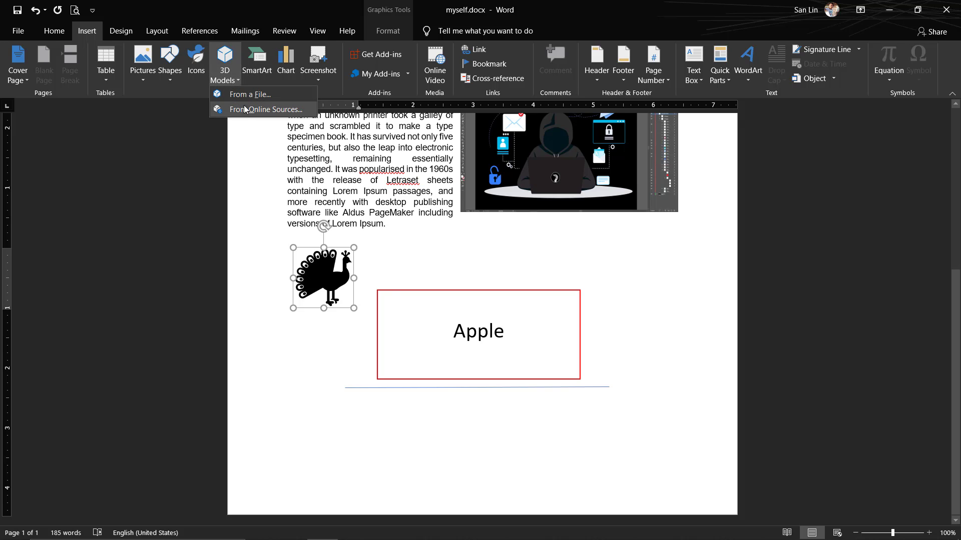
pyautogui.click(205, 146)
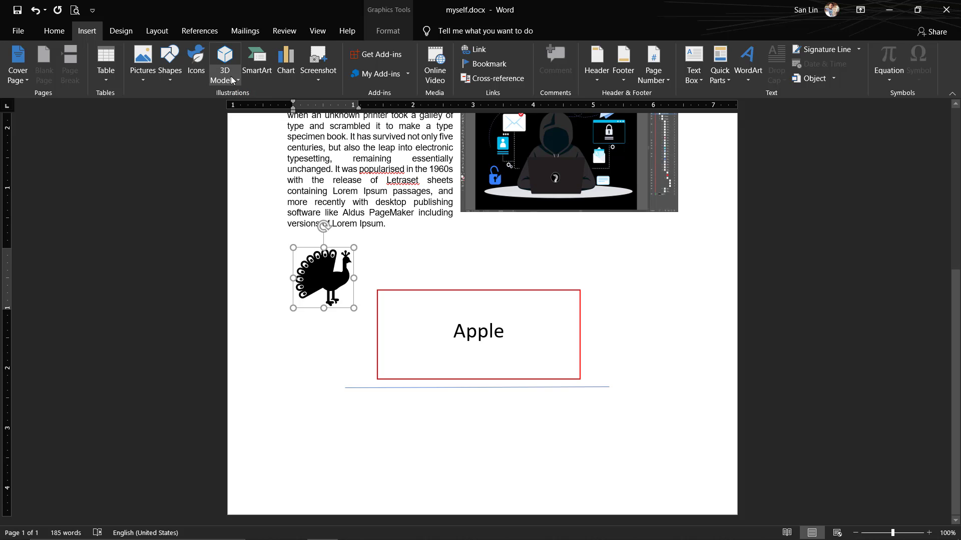
pyautogui.click(231, 79)
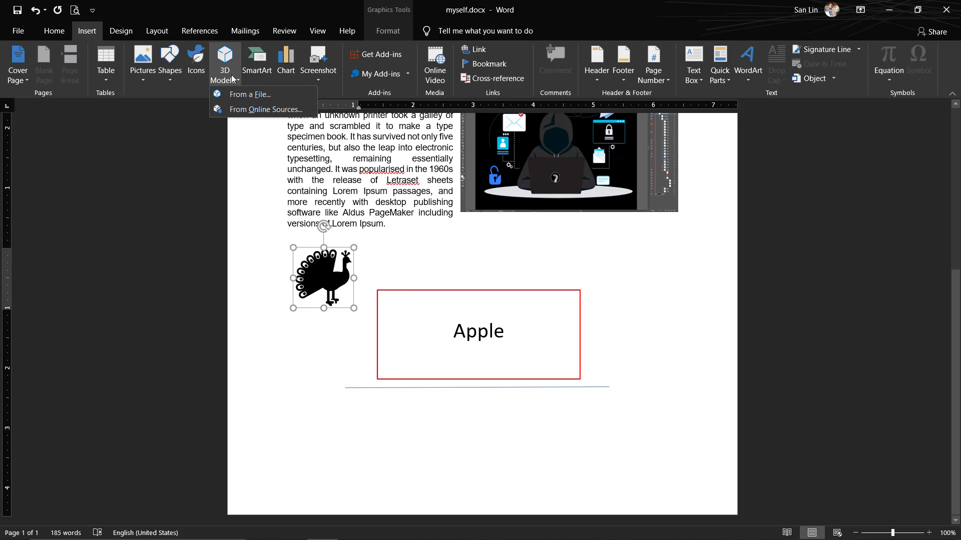
pyautogui.click(251, 106)
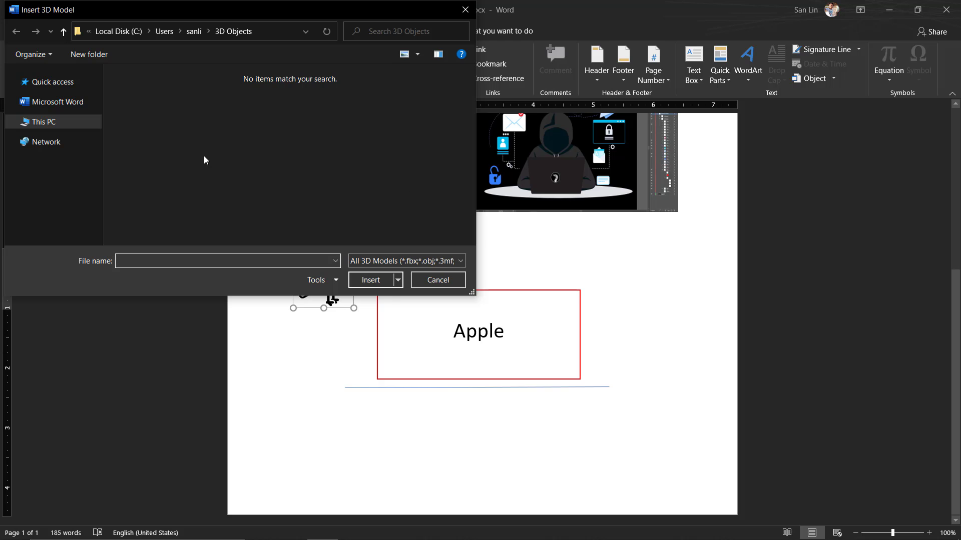
pyautogui.click(465, 10)
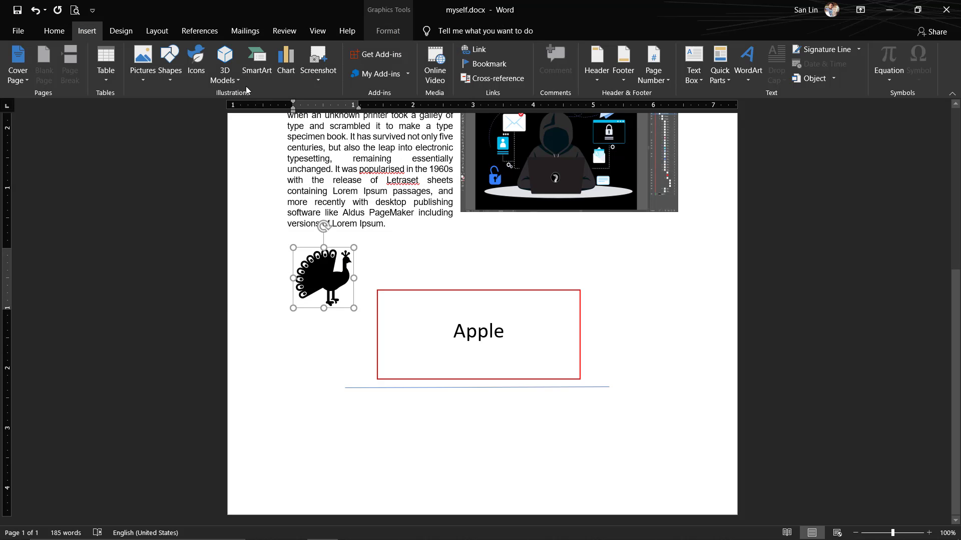
pyautogui.click(256, 67)
pyautogui.scroll(-1, 479, 264)
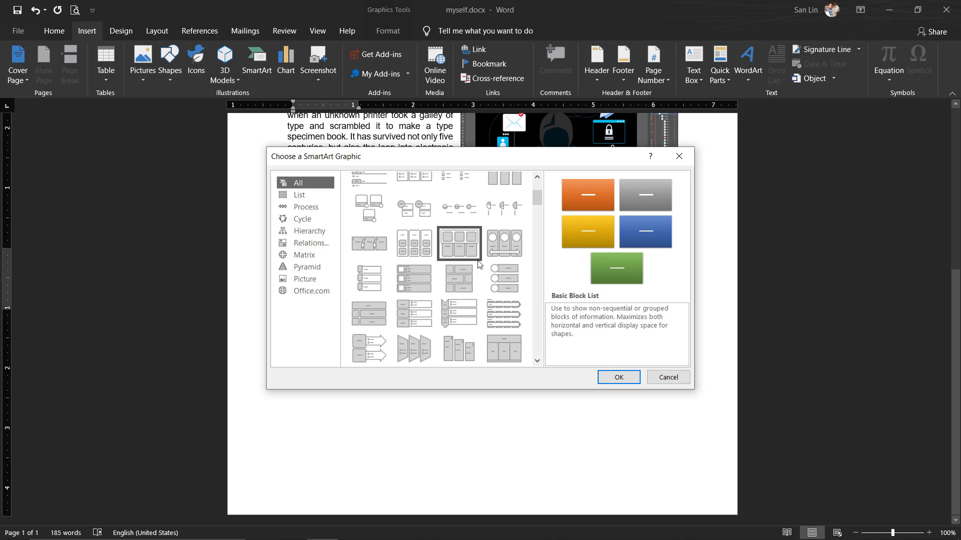
pyautogui.click(299, 195)
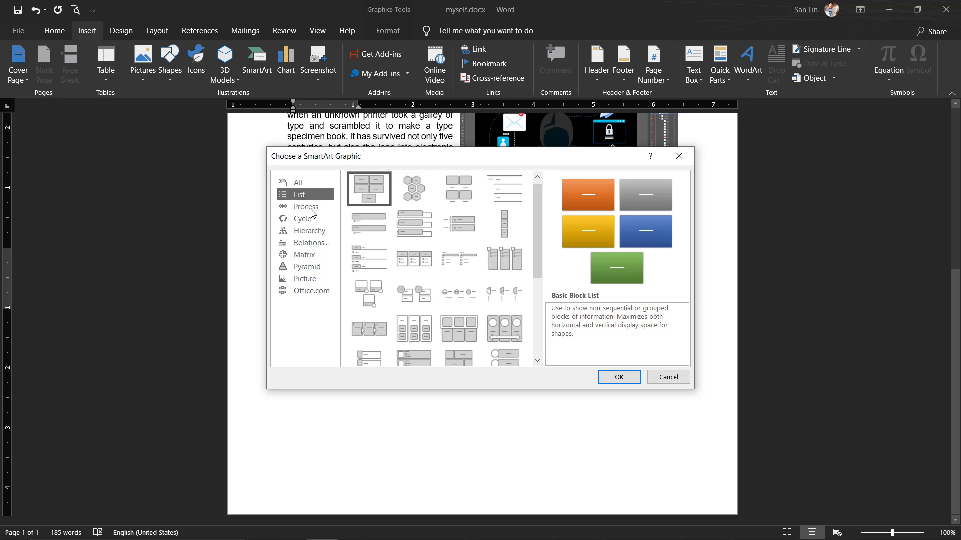
pyautogui.moveTo(537, 250)
pyautogui.mouseDown()
pyautogui.moveTo(540, 327)
pyautogui.moveTo(533, 207)
pyautogui.moveTo(534, 254)
pyautogui.mouseUp()
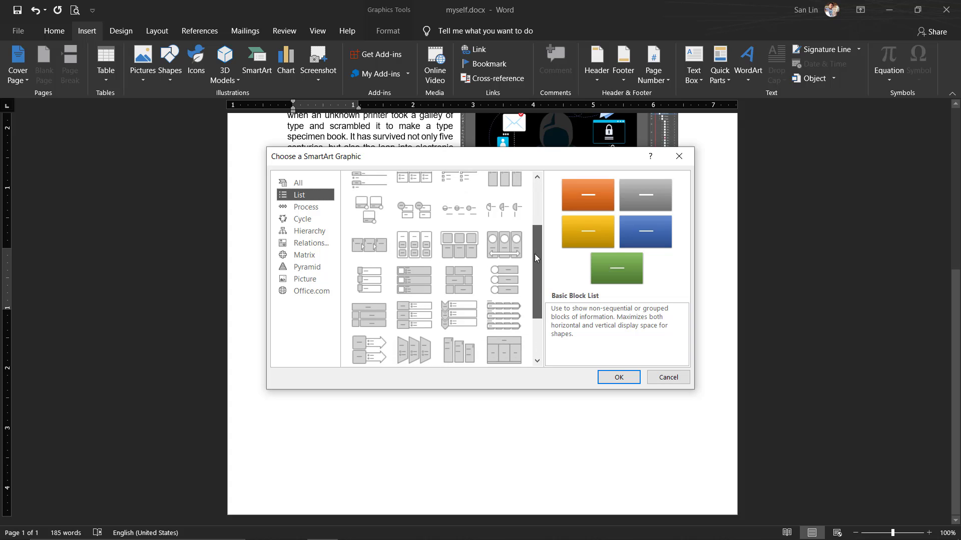
pyautogui.click(369, 264)
pyautogui.click(619, 377)
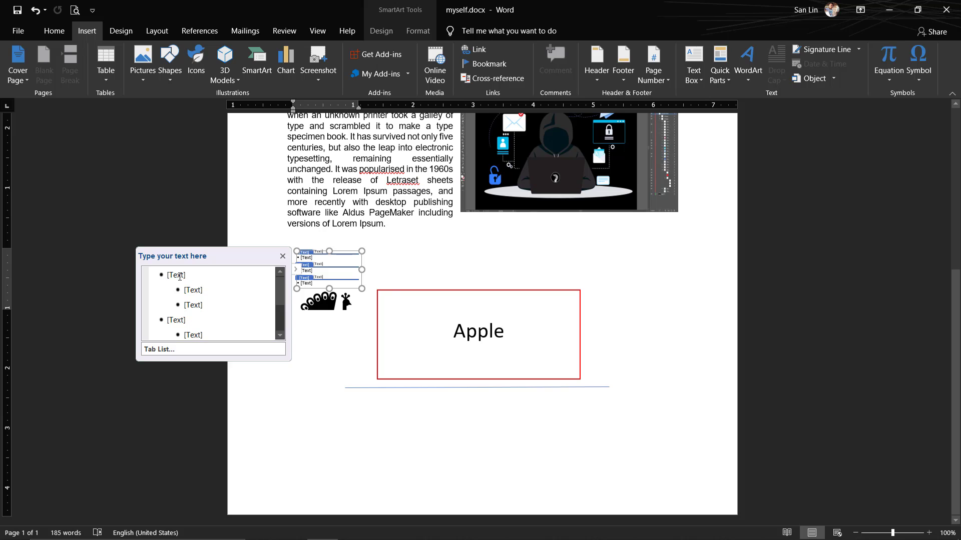
pyautogui.click(268, 271)
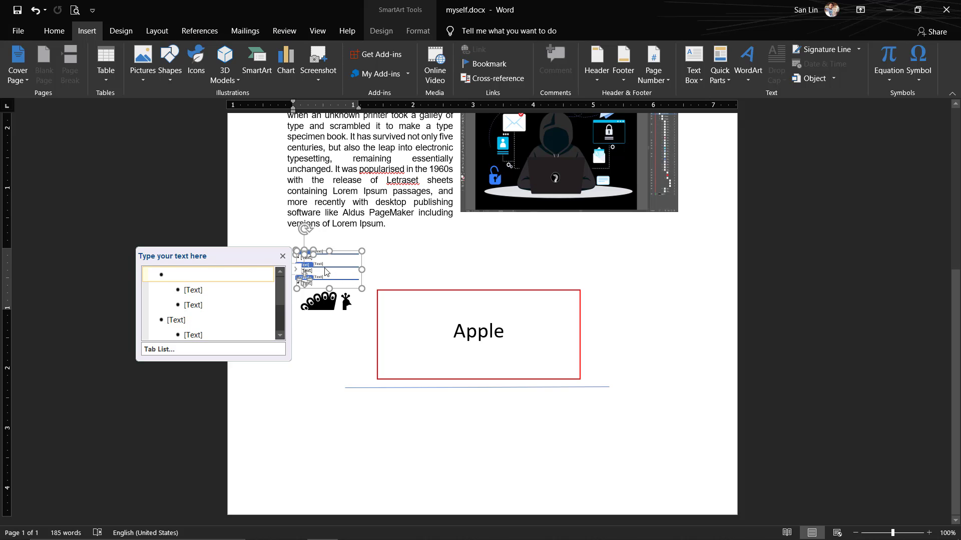
pyautogui.hotkey('ctrl', 'z')
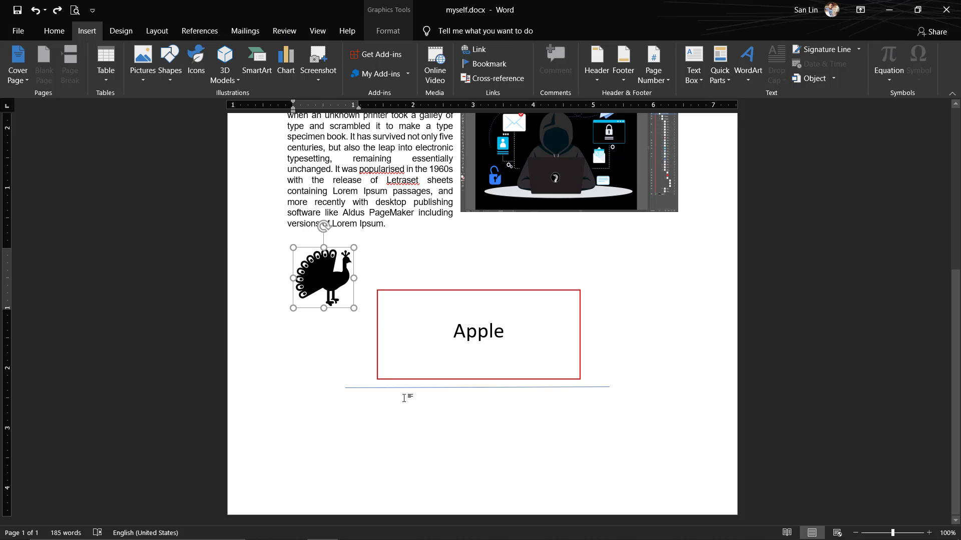
pyautogui.click(404, 398)
# Discard the trial list graphic, add a page break for a blank page two, and open SmartArt
pyautogui.hotkey('ctrl', 'y')
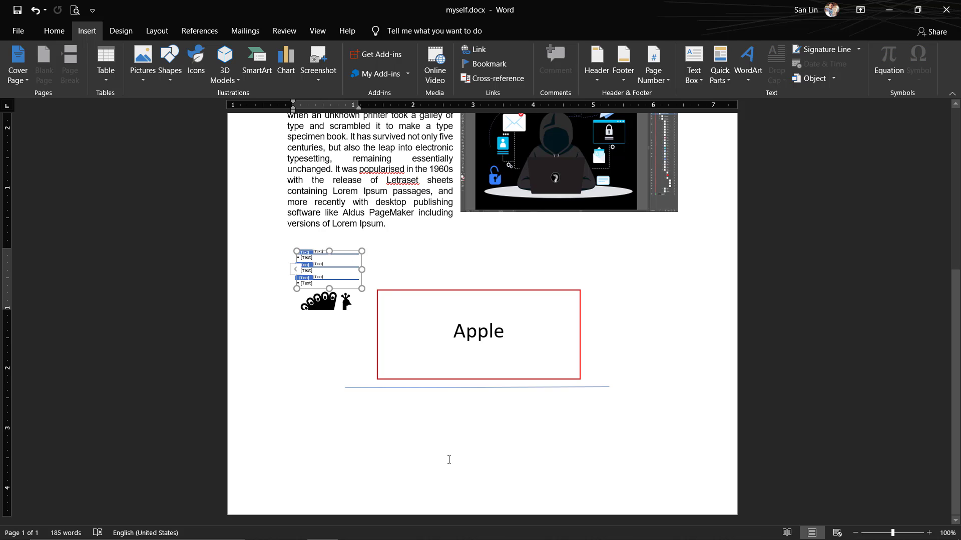
pyautogui.hotkey('ctrl', 'z')
pyautogui.click(427, 255)
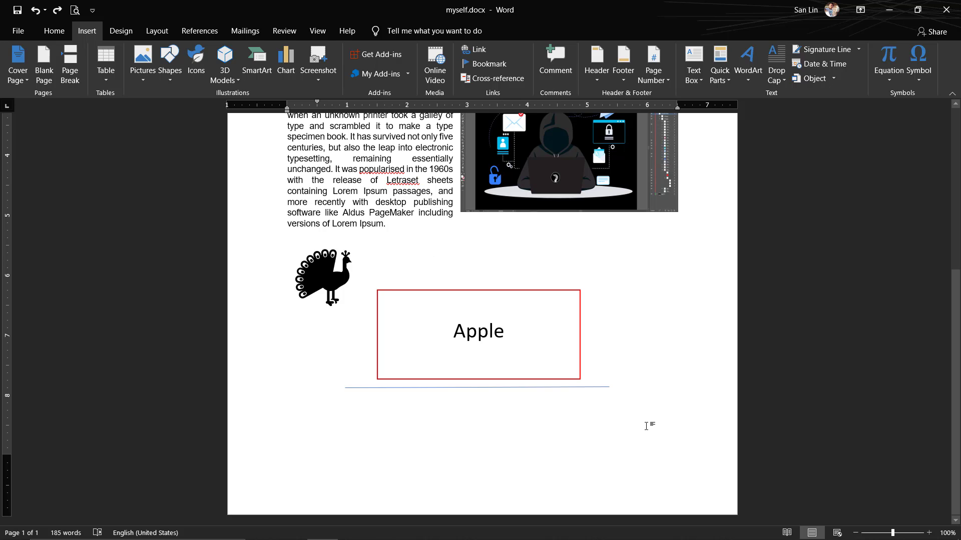
pyautogui.press('Delete')
pyautogui.hotkey('ctrl', 'Return')
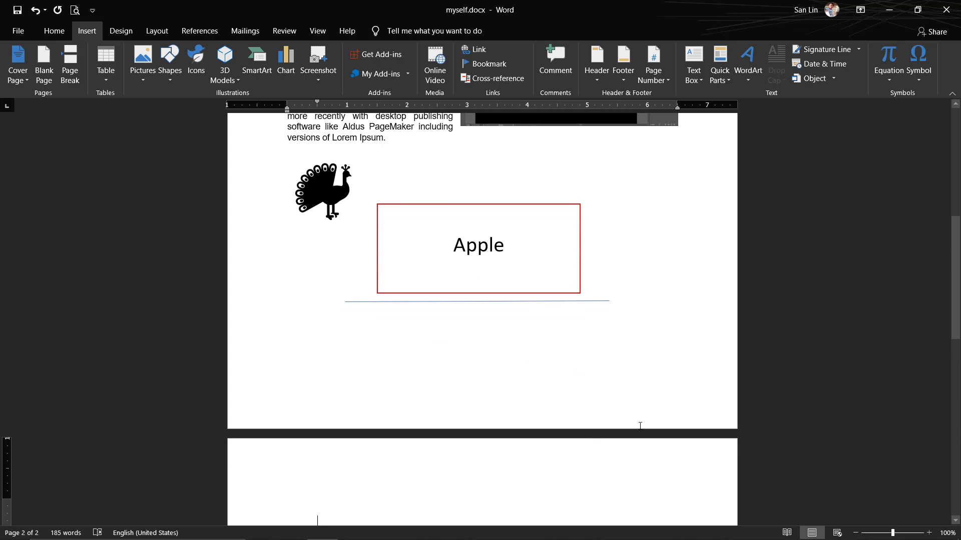
pyautogui.scroll(-3, 588, 435)
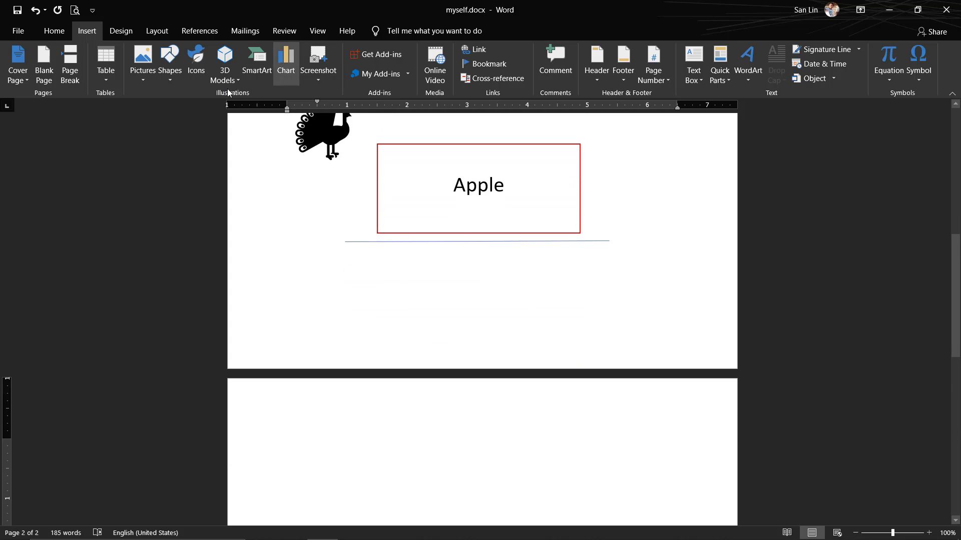
pyautogui.click(257, 65)
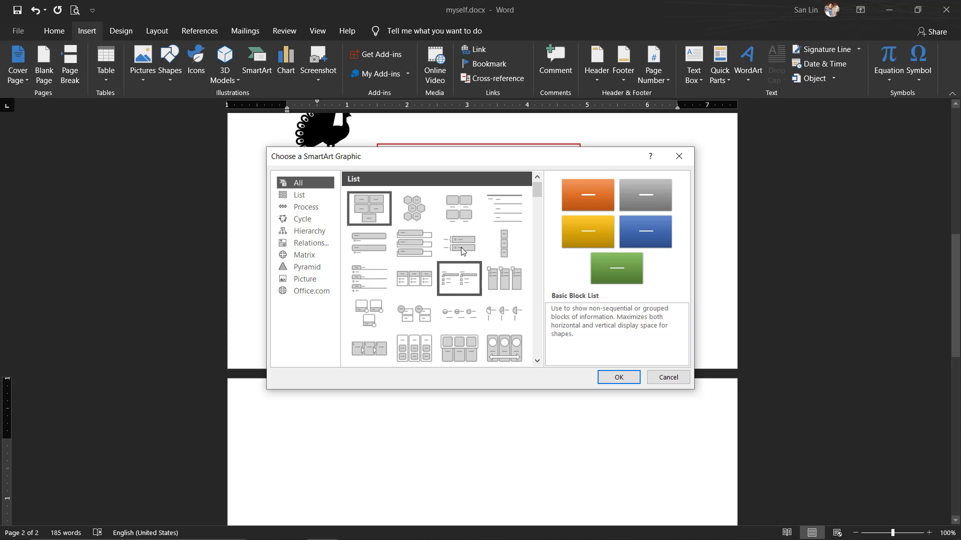
# Insert a Picture Caption List SmartArt and caption its first box 'a'
pyautogui.click(455, 209)
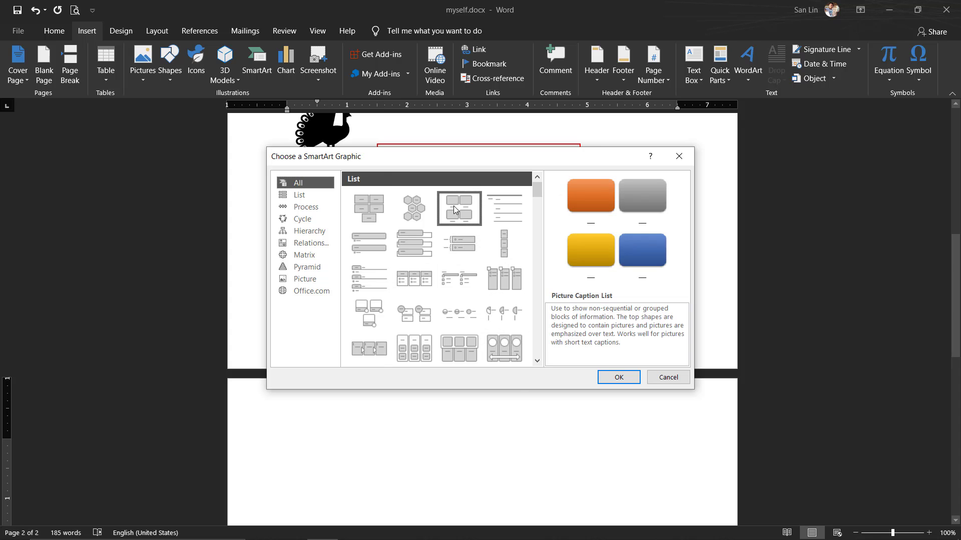
pyautogui.click(619, 378)
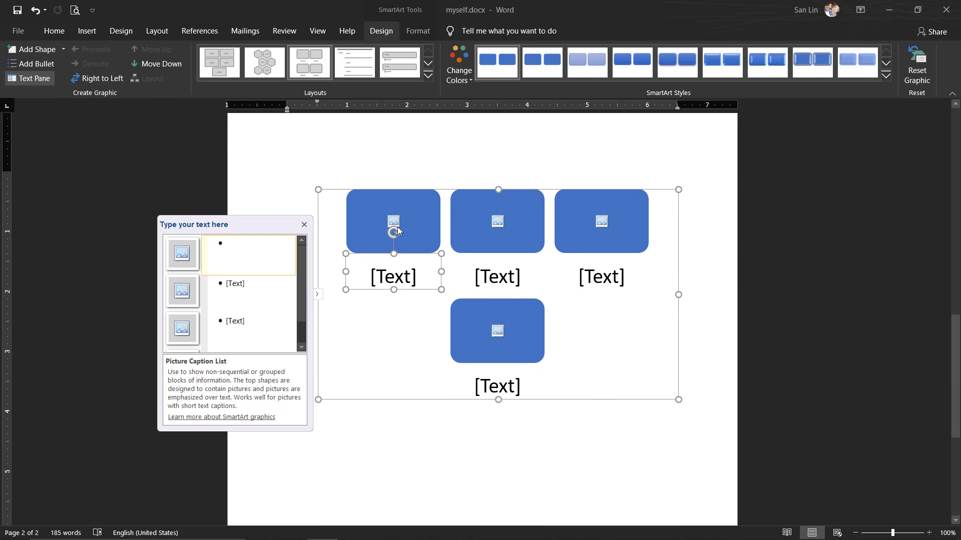
pyautogui.click(413, 279)
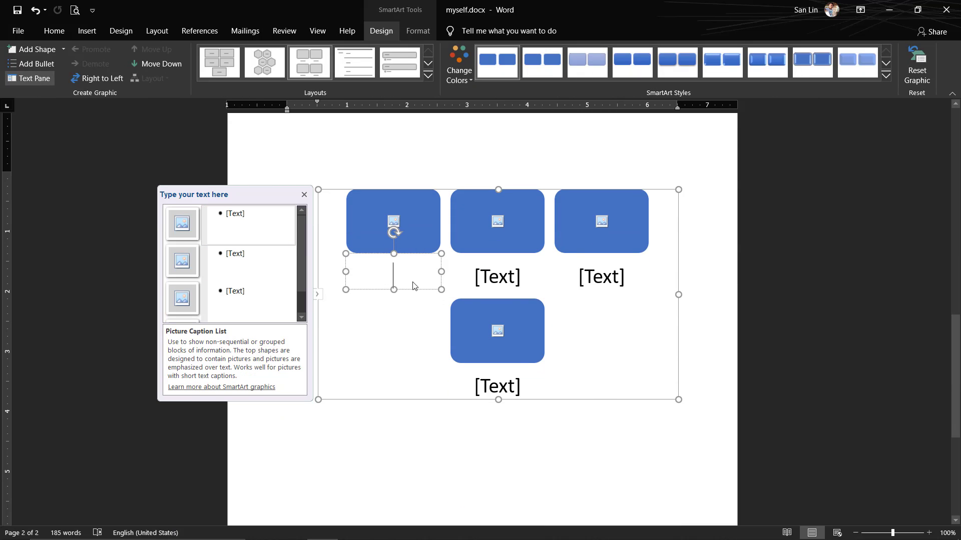
pyautogui.write('a')
# Caption the remaining picture boxes b, c and d
pyautogui.click(503, 281)
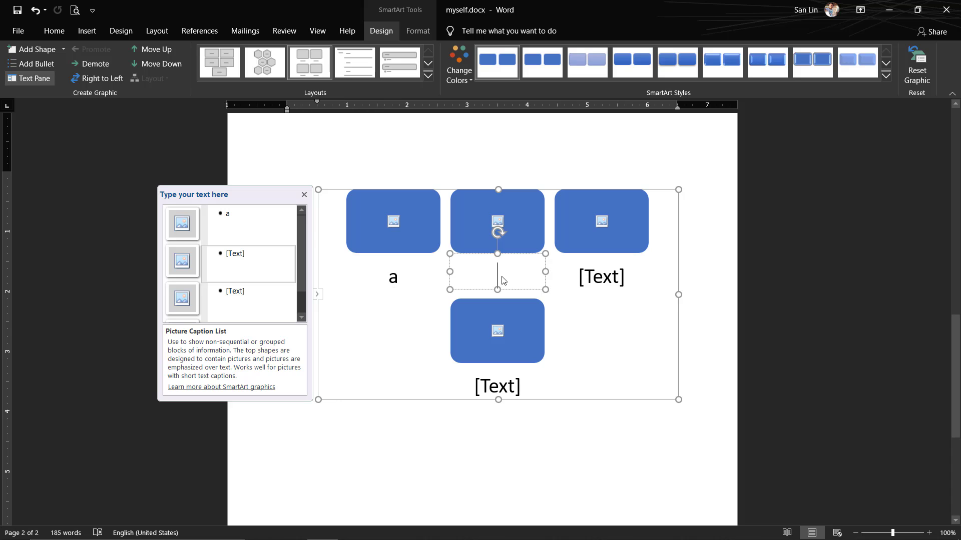
pyautogui.write('b')
pyautogui.click(609, 279)
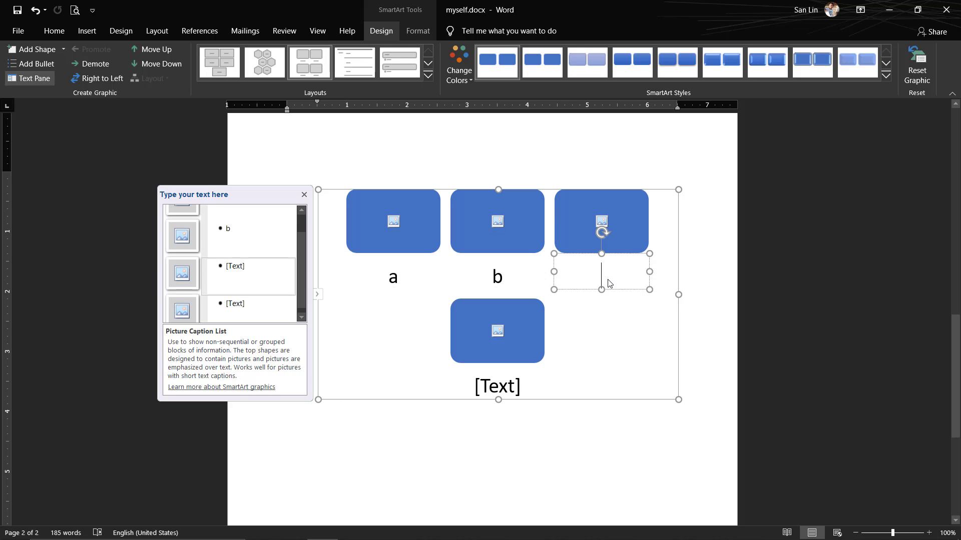
pyautogui.write('v')
pyautogui.press('BackSpace')
pyautogui.click(490, 389)
pyautogui.write('d')
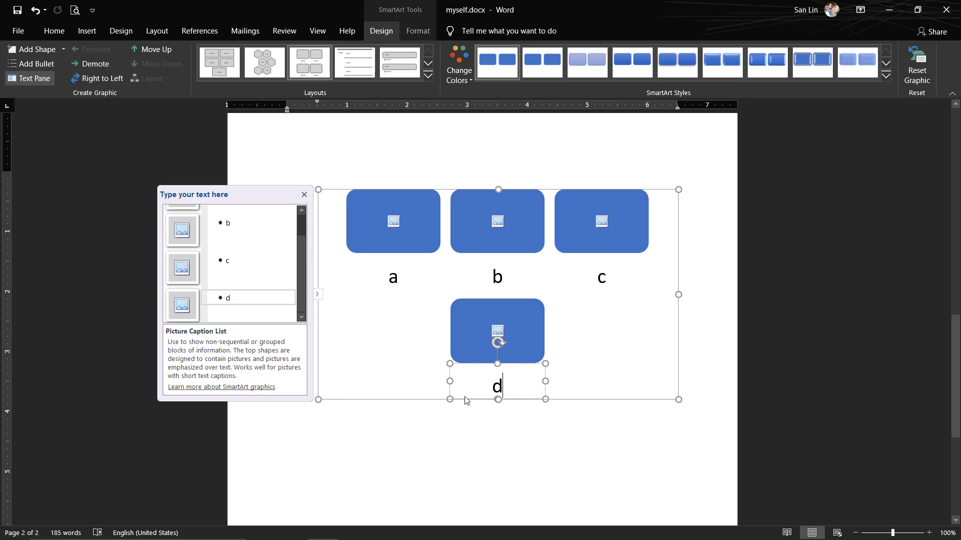
pyautogui.click(440, 317)
# Fill picture box a with the Analytics line-chart icon
pyautogui.click(304, 195)
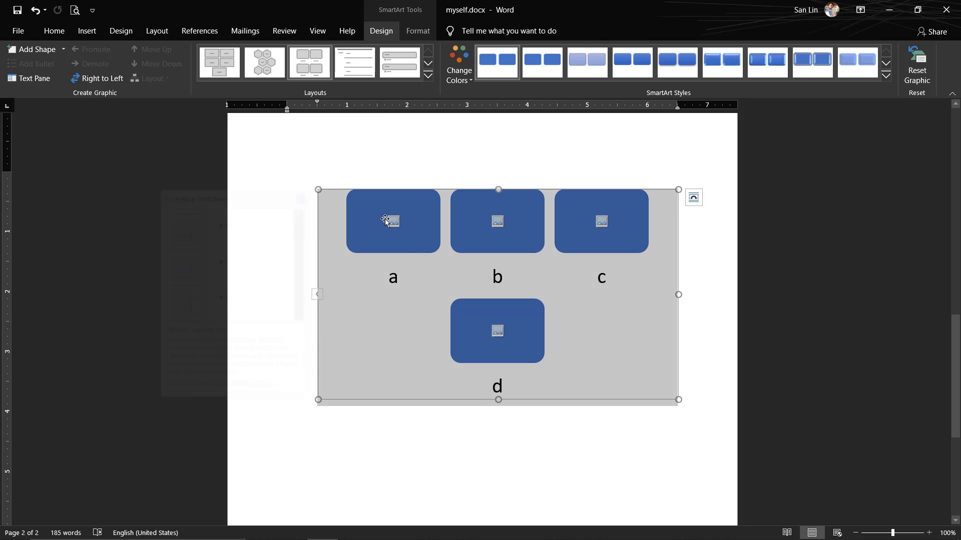
pyautogui.click(393, 221)
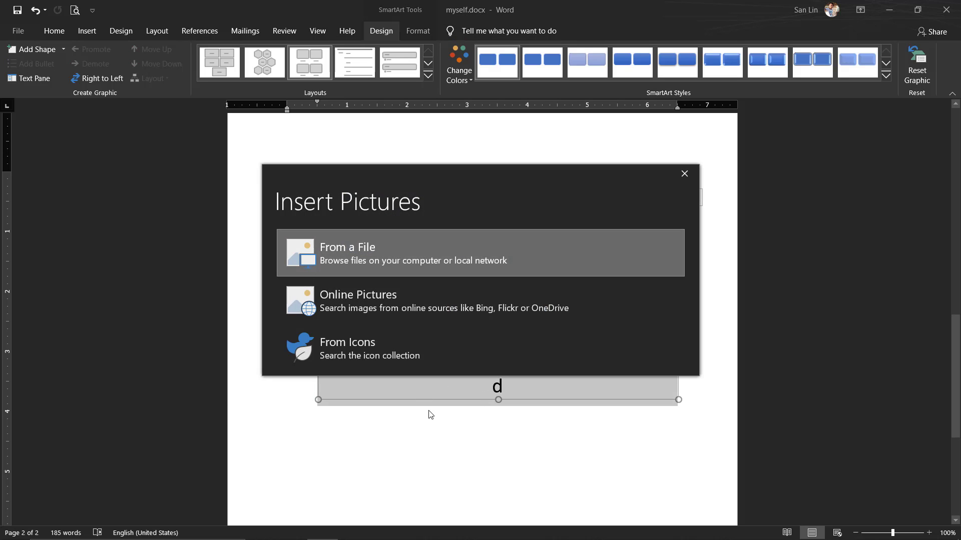
pyautogui.click(684, 173)
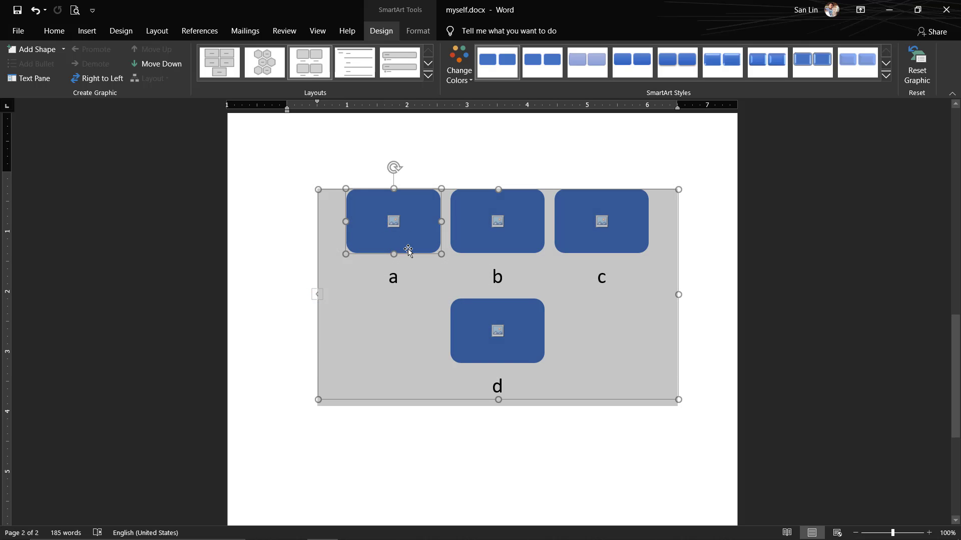
pyautogui.click(395, 224)
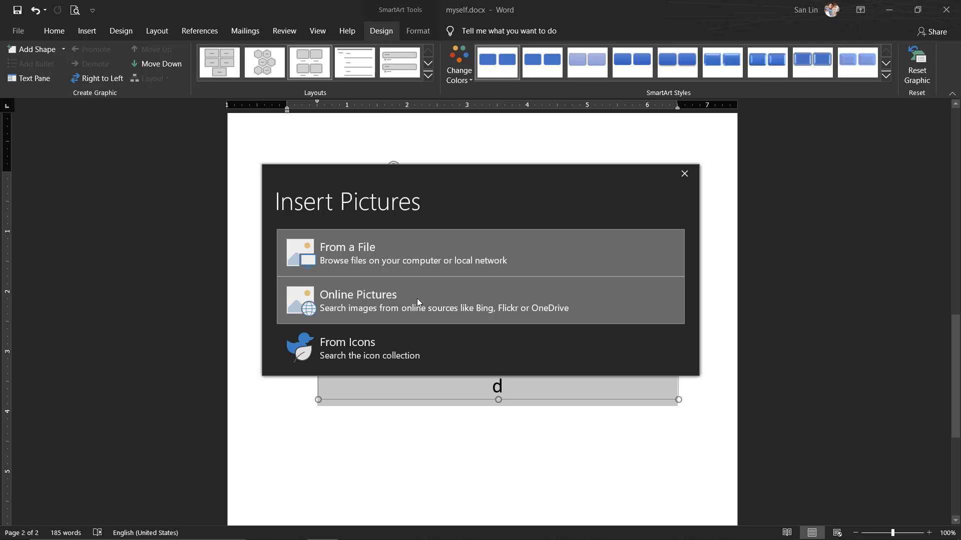
pyautogui.click(366, 350)
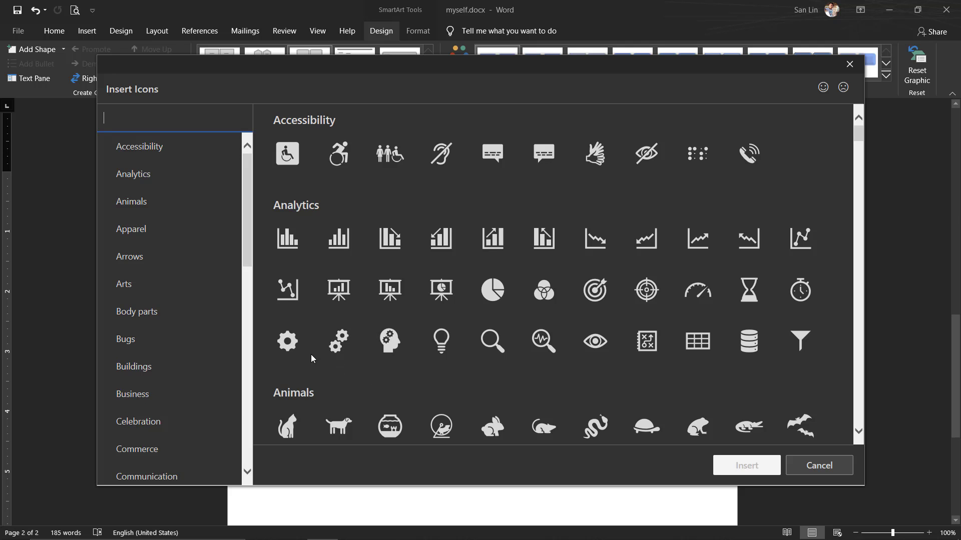
pyautogui.click(291, 302)
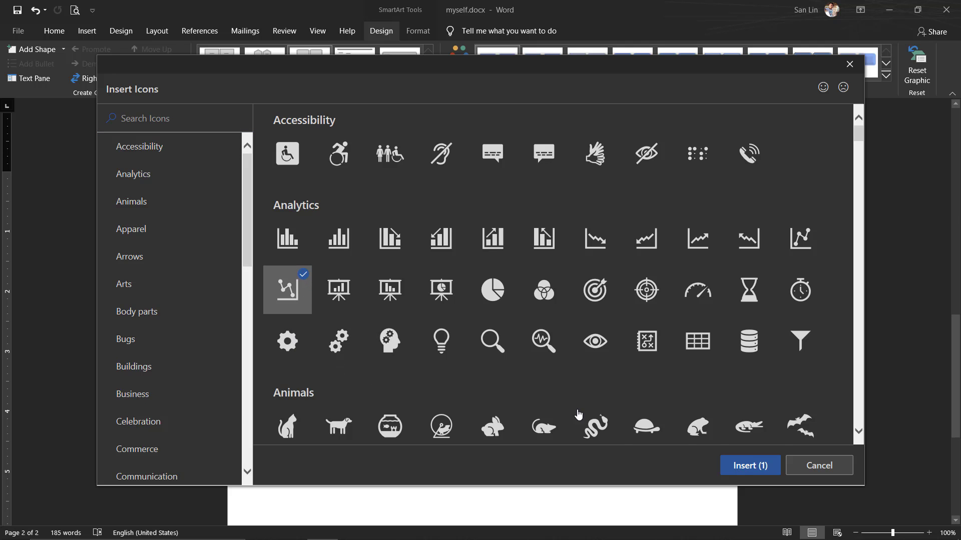
pyautogui.click(749, 465)
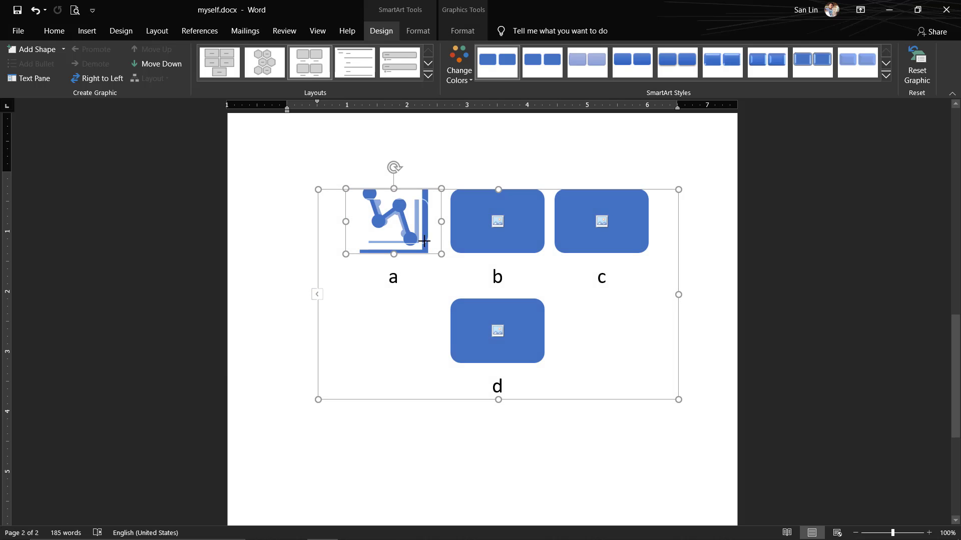
# Shrink the line-chart icon in box a and open the icon collection for box b
pyautogui.moveTo(438, 252)
pyautogui.mouseDown()
pyautogui.moveTo(415, 231)
pyautogui.moveTo(416, 242)
pyautogui.mouseUp()
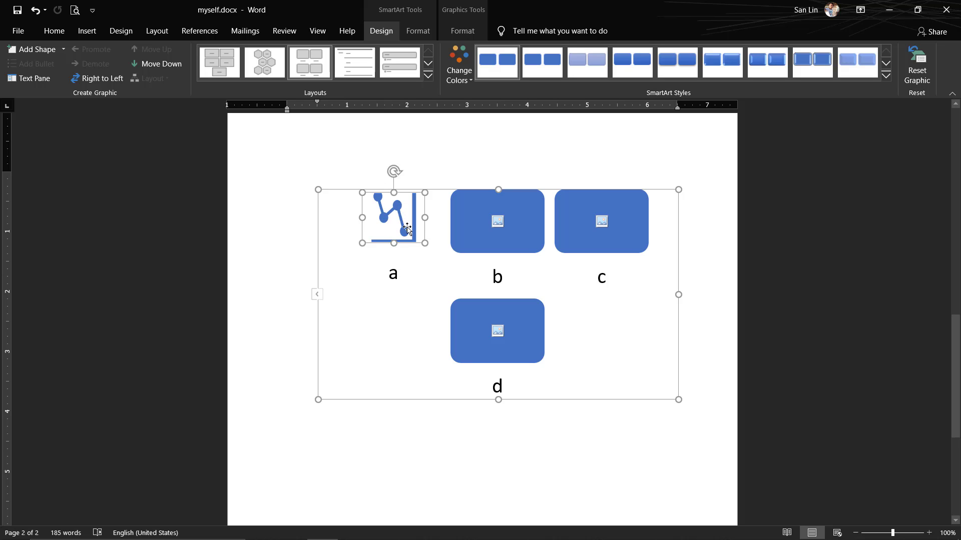
pyautogui.click(495, 277)
pyautogui.click(505, 223)
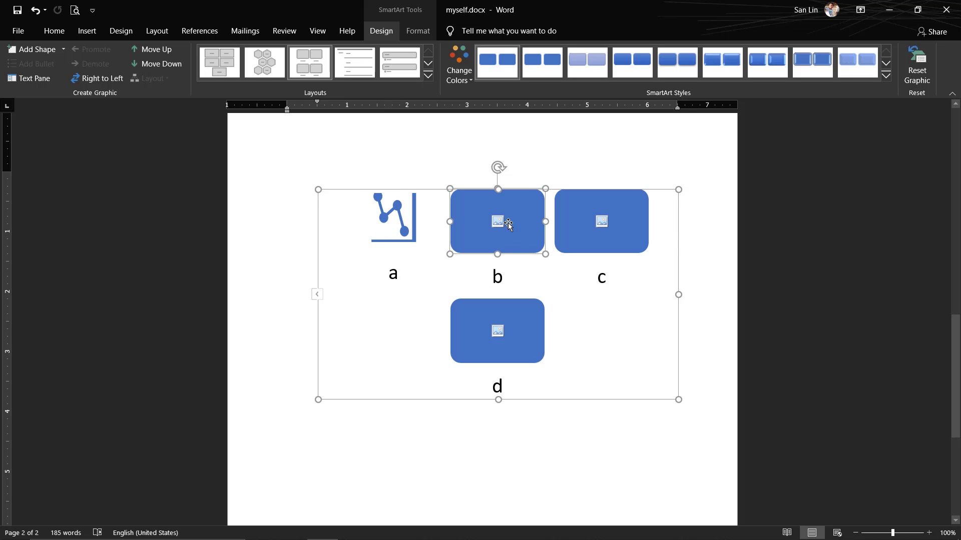
pyautogui.click(377, 359)
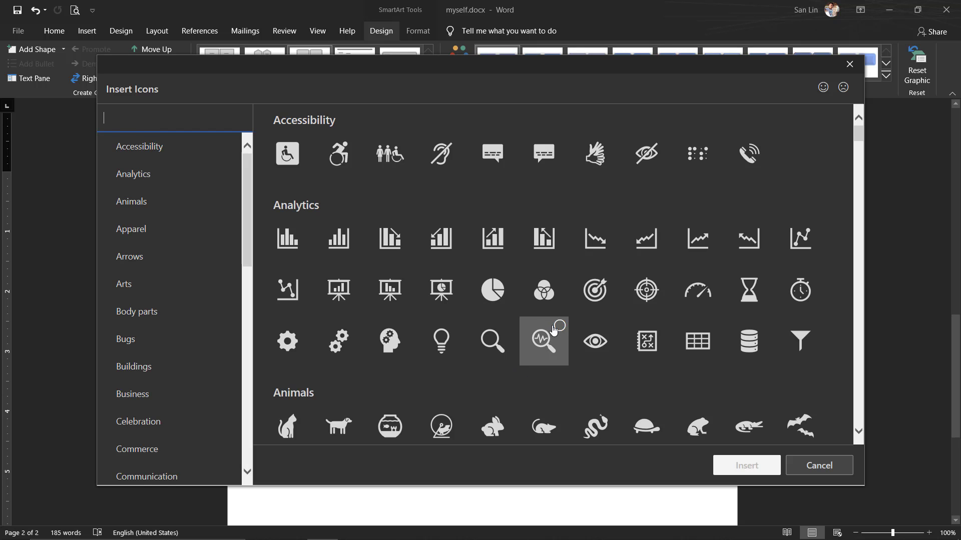
# Insert the pie-chart icon into box b and resize it larger to fill the box
pyautogui.click(739, 468)
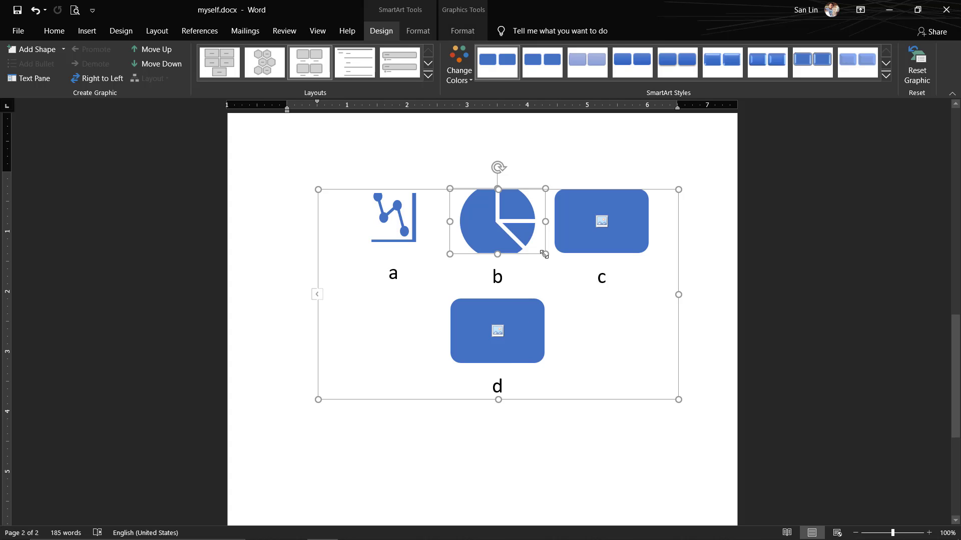
pyautogui.moveTo(544, 254); pyautogui.dragTo(522, 242)
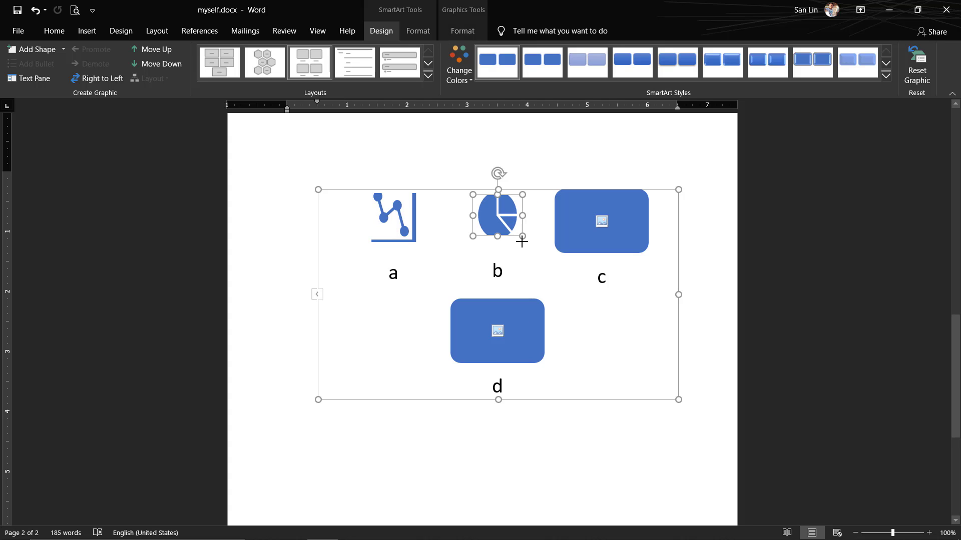
pyautogui.moveTo(522, 236); pyautogui.dragTo(533, 254)
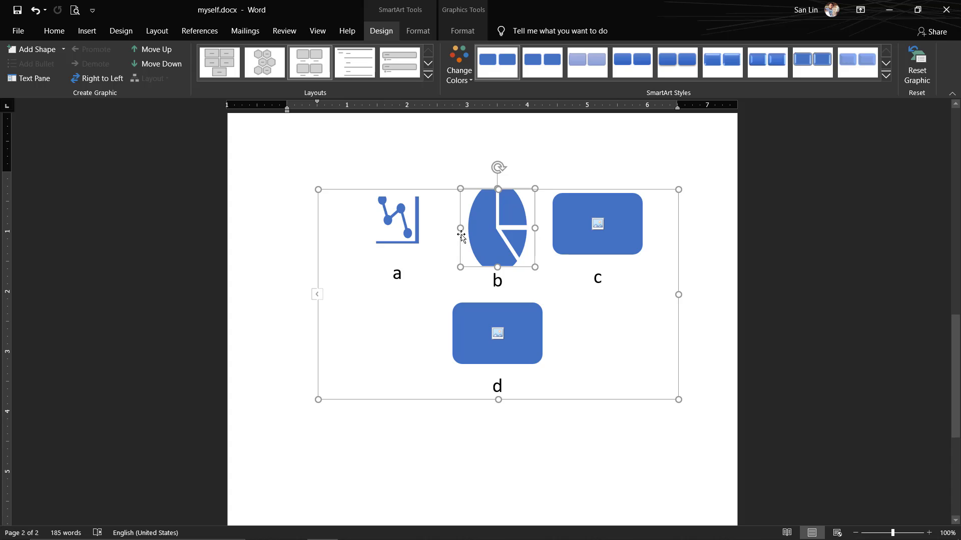
pyautogui.moveTo(460, 228); pyautogui.dragTo(450, 228)
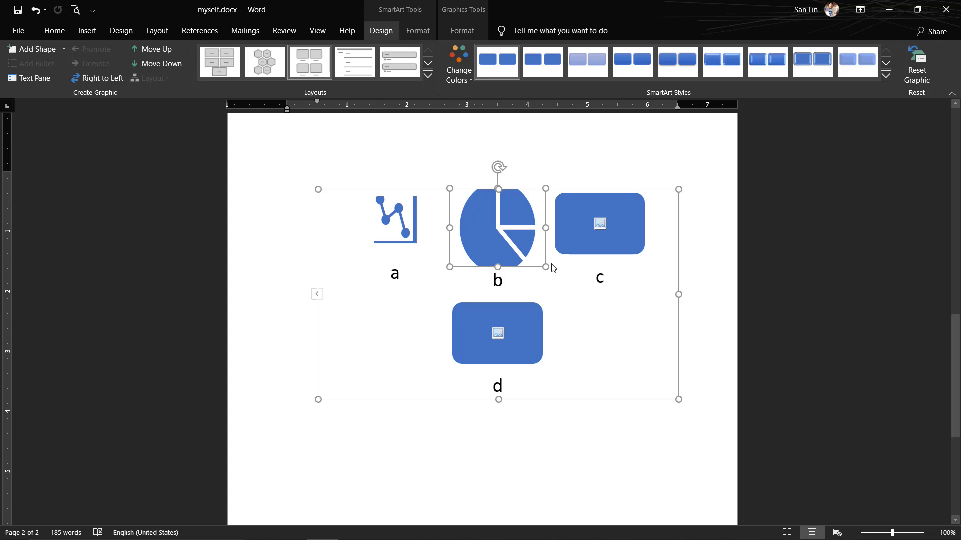
pyautogui.moveTo(545, 268)
pyautogui.mouseDown()
pyautogui.moveTo(530, 240)
pyautogui.moveTo(545, 276)
pyautogui.mouseUp()
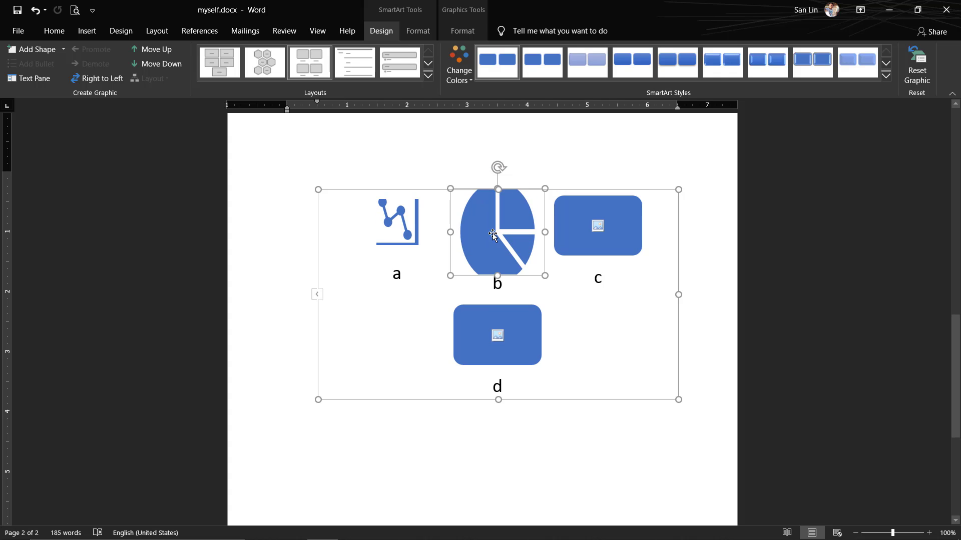
pyautogui.moveTo(508, 236)
pyautogui.mouseDown()
pyautogui.moveTo(508, 256)
pyautogui.moveTo(505, 245)
pyautogui.mouseUp()
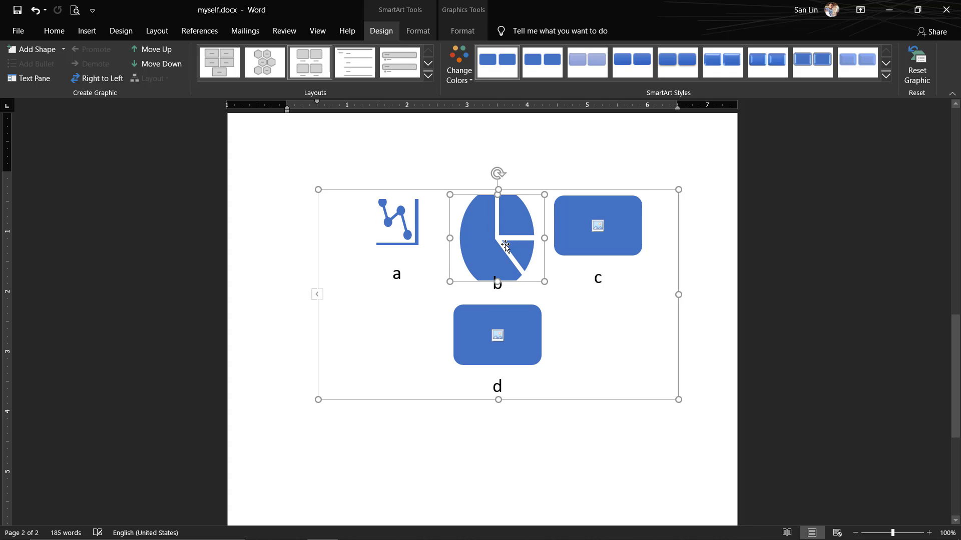
pyautogui.rightClick(476, 247)
pyautogui.press('Escape')
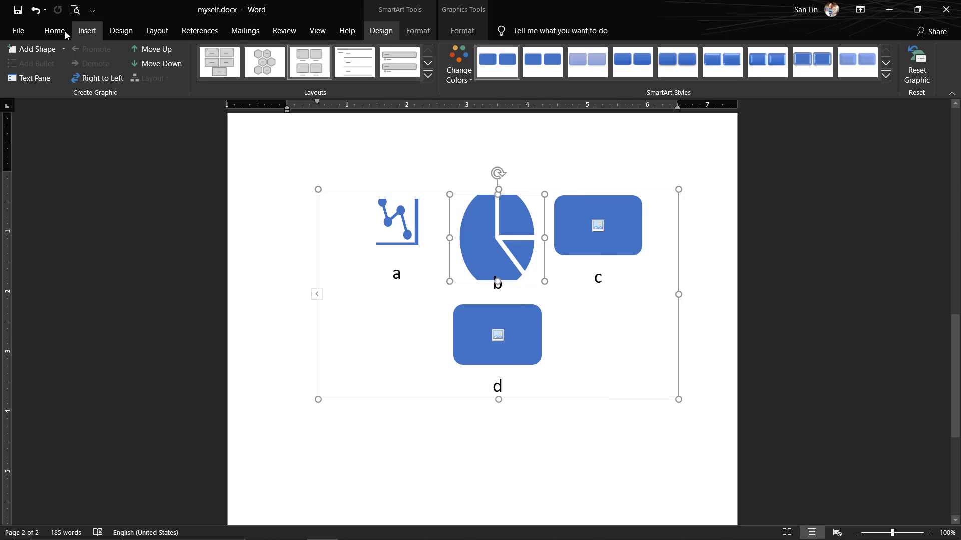
# Lower the font size to 10, then select boxes c, d and the whole SmartArt
pyautogui.click(54, 31)
pyautogui.click(223, 58)
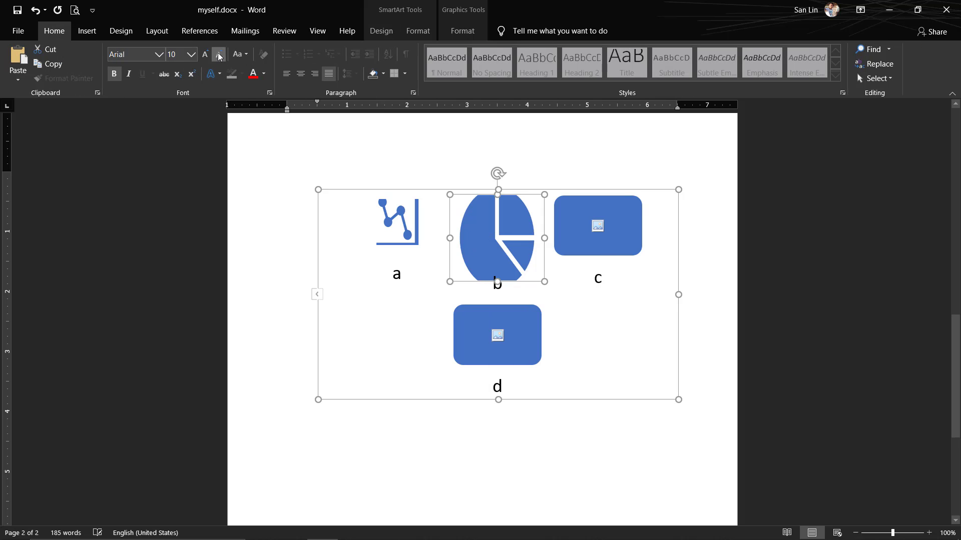
pyautogui.click(593, 235)
pyautogui.click(499, 345)
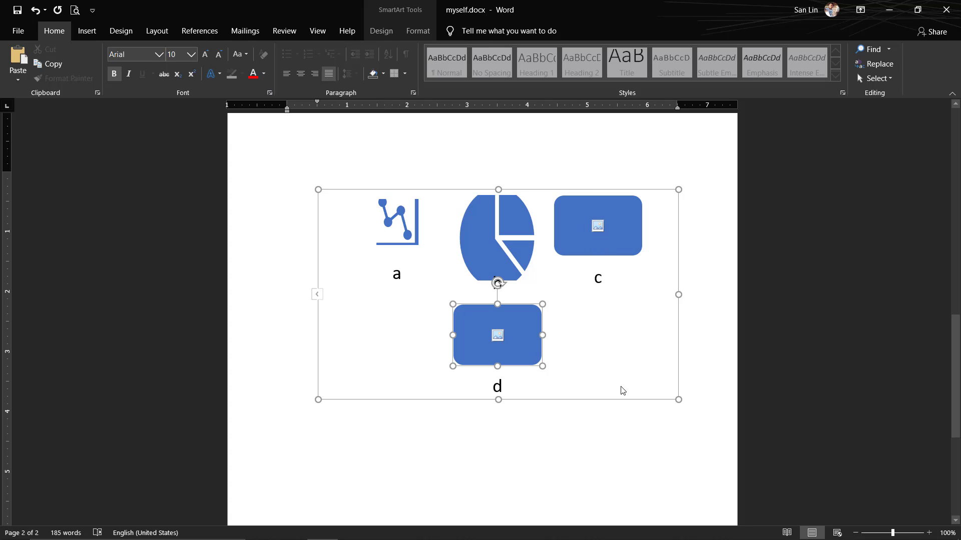
pyautogui.click(606, 394)
# Place the insertion point on the page below the SmartArt and toggle bold
pyautogui.scroll(-1, 413, 384)
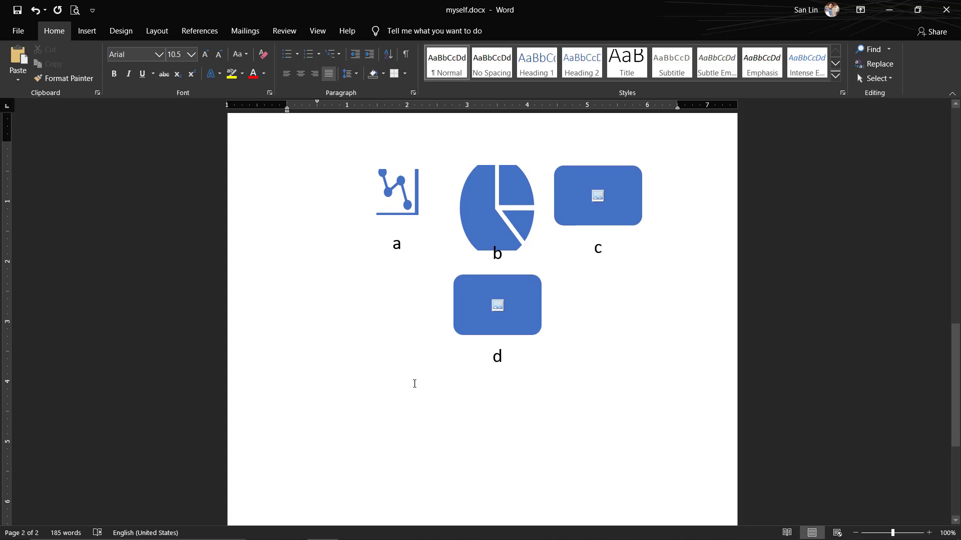
pyautogui.moveTo(414, 384); pyautogui.dragTo(435, 435)
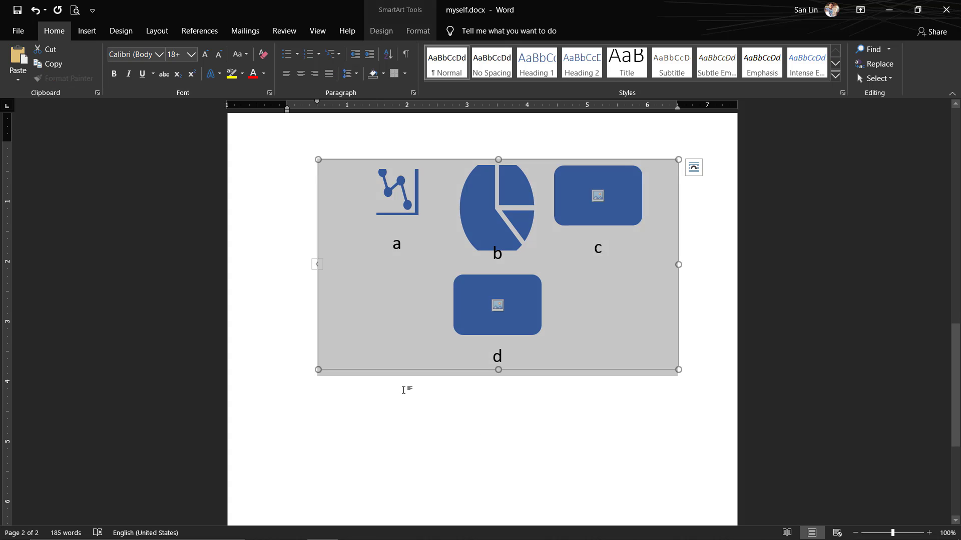
pyautogui.click(354, 142)
pyautogui.hotkey('ctrl', 'b')
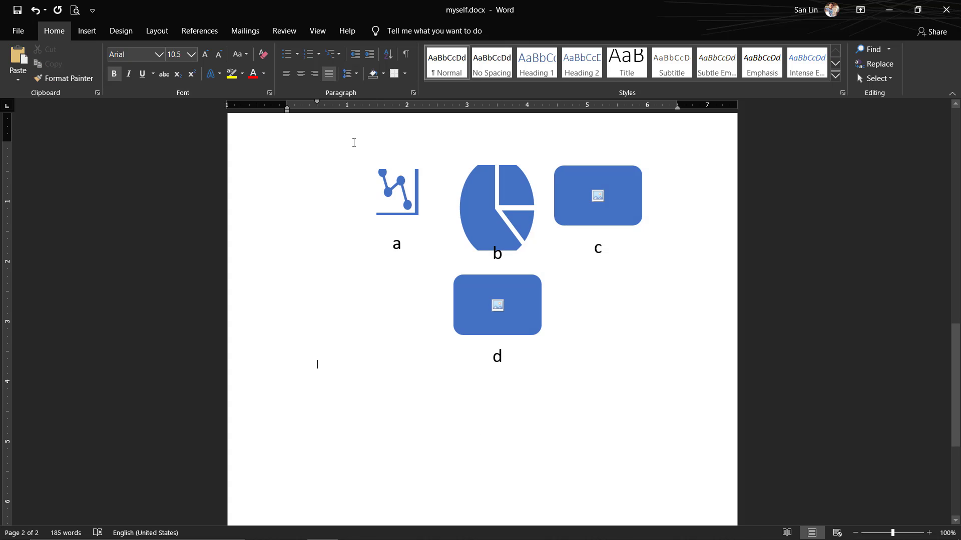
pyautogui.click(121, 31)
pyautogui.click(154, 31)
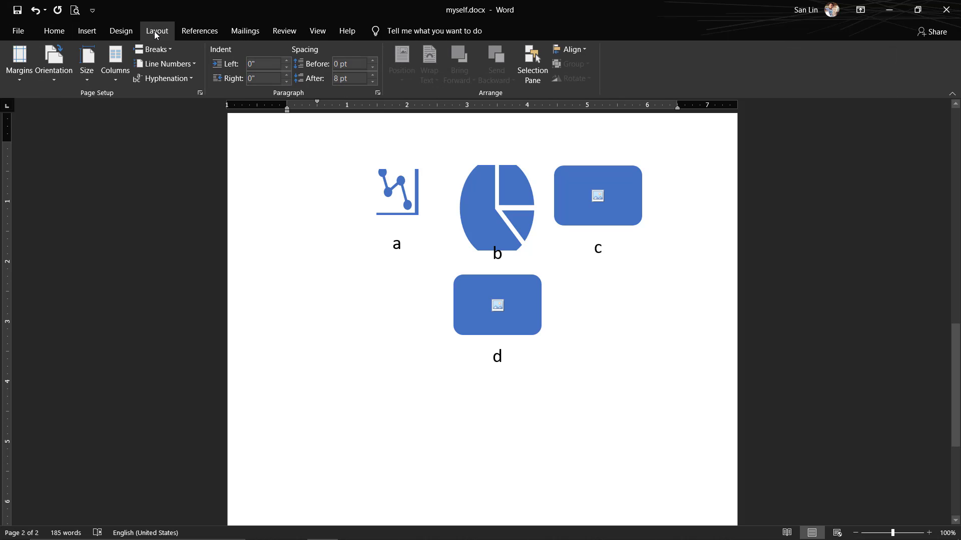
# Open Insert Chart and choose the Column type's Clustered Column variant
pyautogui.click(87, 31)
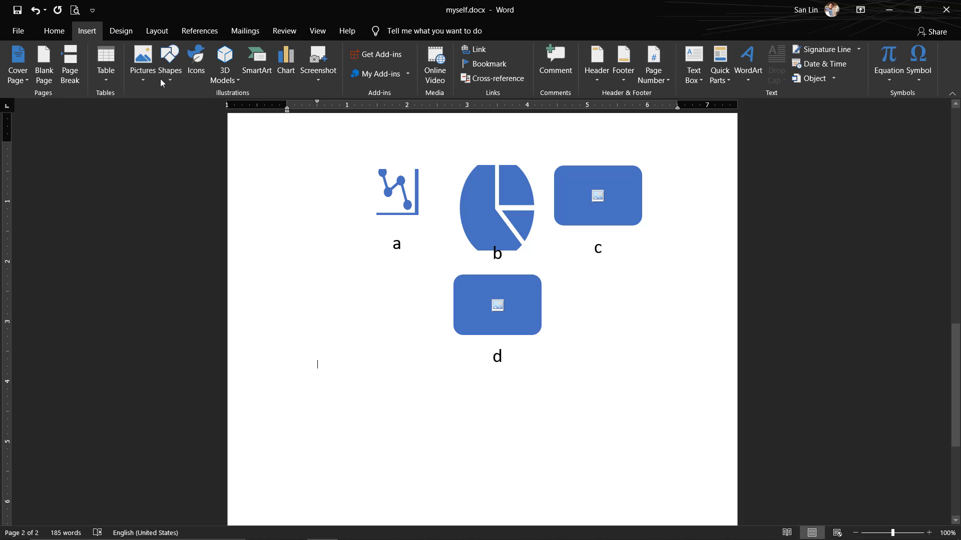
pyautogui.click(293, 64)
pyautogui.click(330, 172)
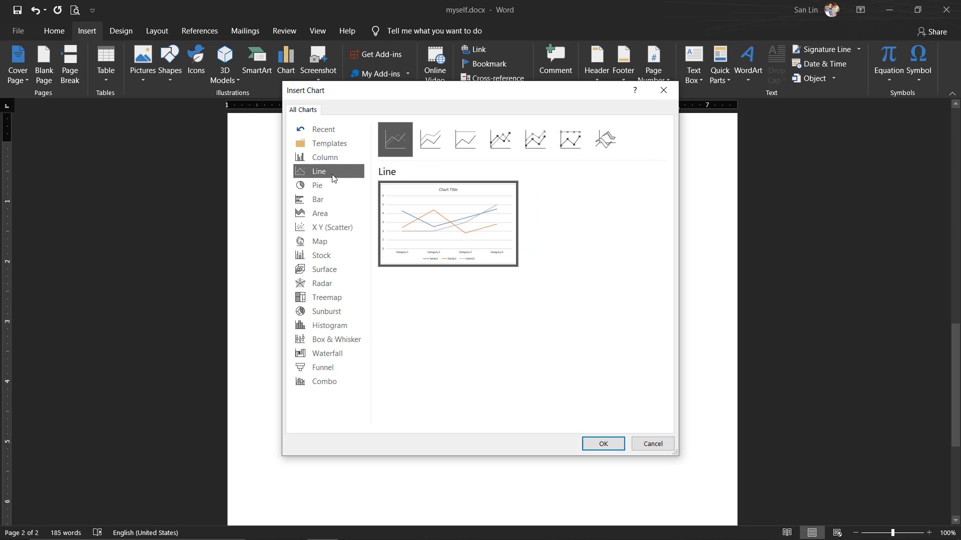
pyautogui.click(330, 185)
pyautogui.click(328, 159)
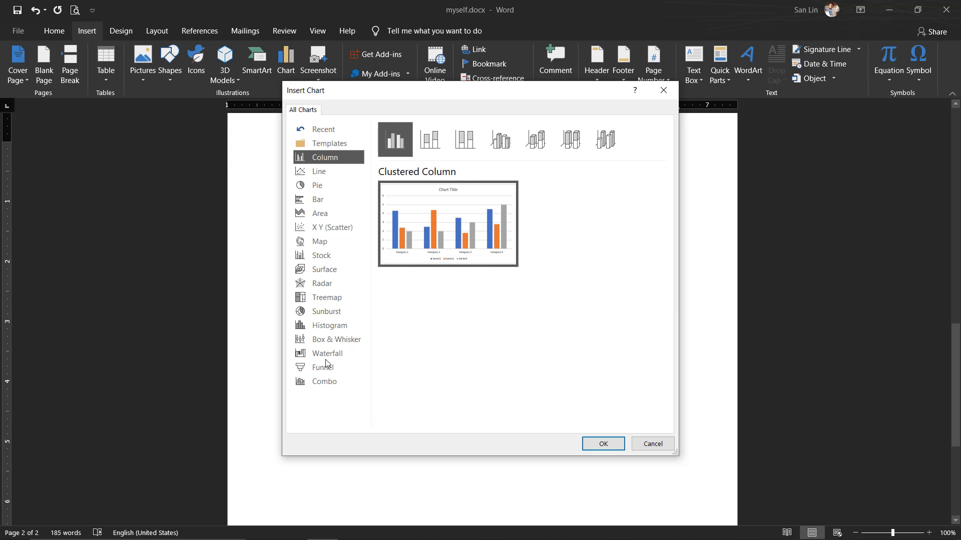
pyautogui.click(430, 140)
pyautogui.click(465, 140)
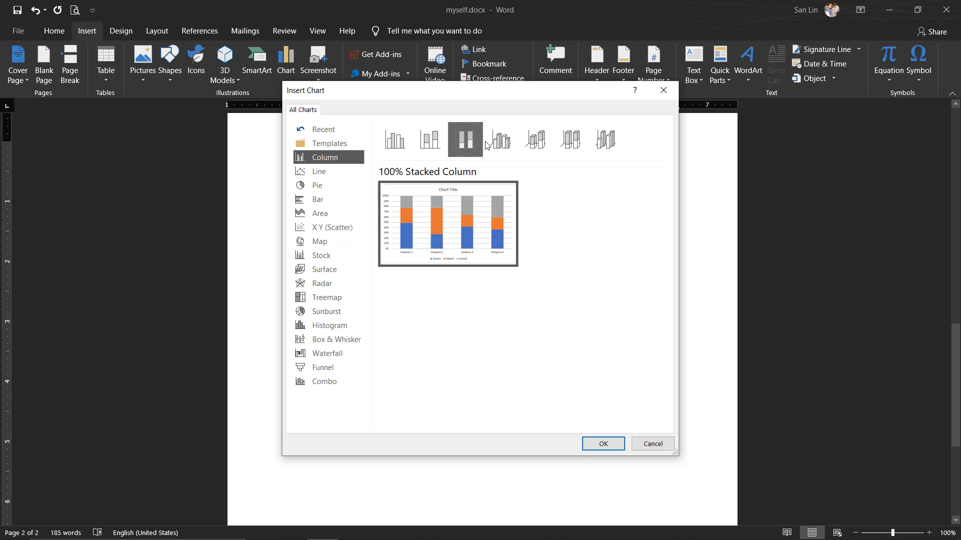
pyautogui.press('Right')
pyautogui.press('Right')
pyautogui.click(461, 143)
pyautogui.click(388, 142)
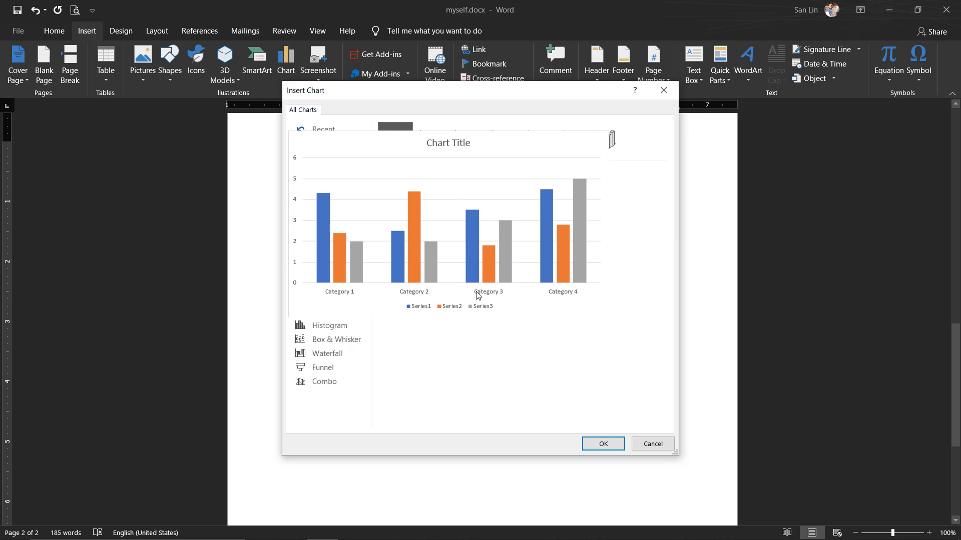
# Insert the clustered column chart and move its data sheet window aside
pyautogui.click(604, 445)
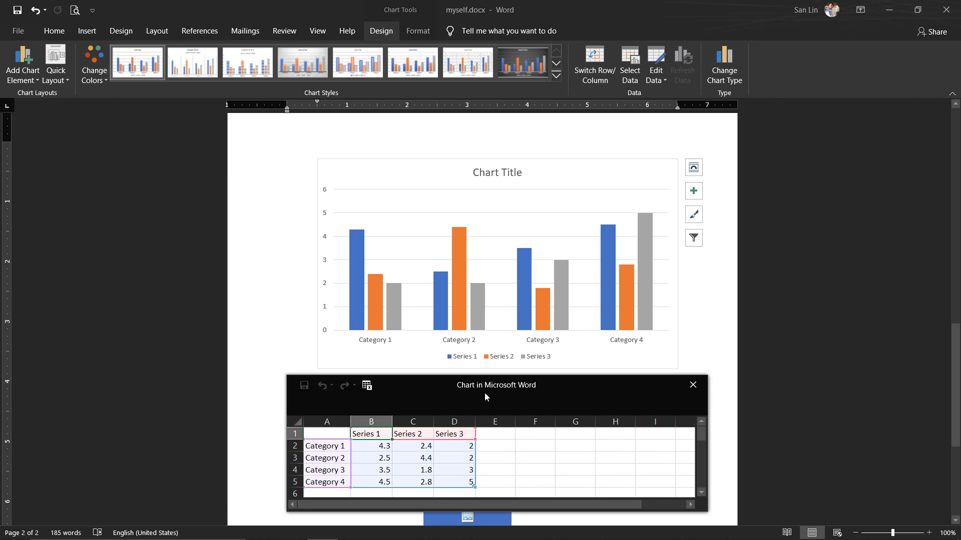
pyautogui.moveTo(490, 389)
pyautogui.mouseDown()
pyautogui.moveTo(199, 213)
pyautogui.moveTo(176, 235)
pyautogui.moveTo(187, 210)
pyautogui.mouseUp()
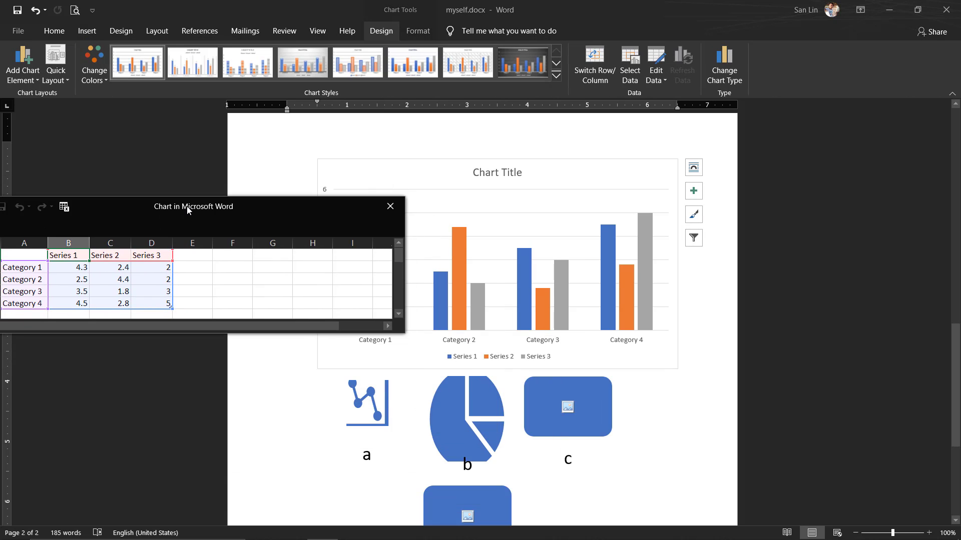
pyautogui.click(515, 158)
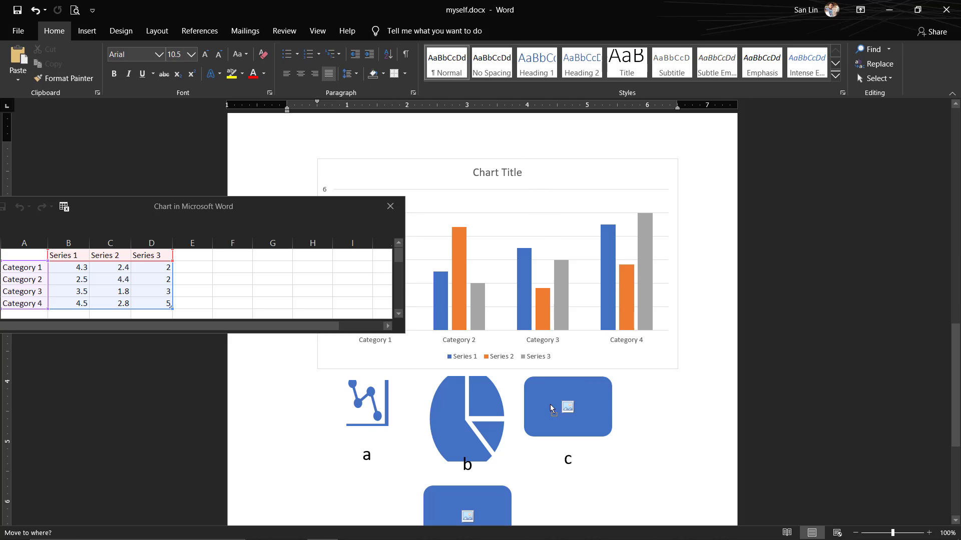
pyautogui.scroll(-2, 542, 520)
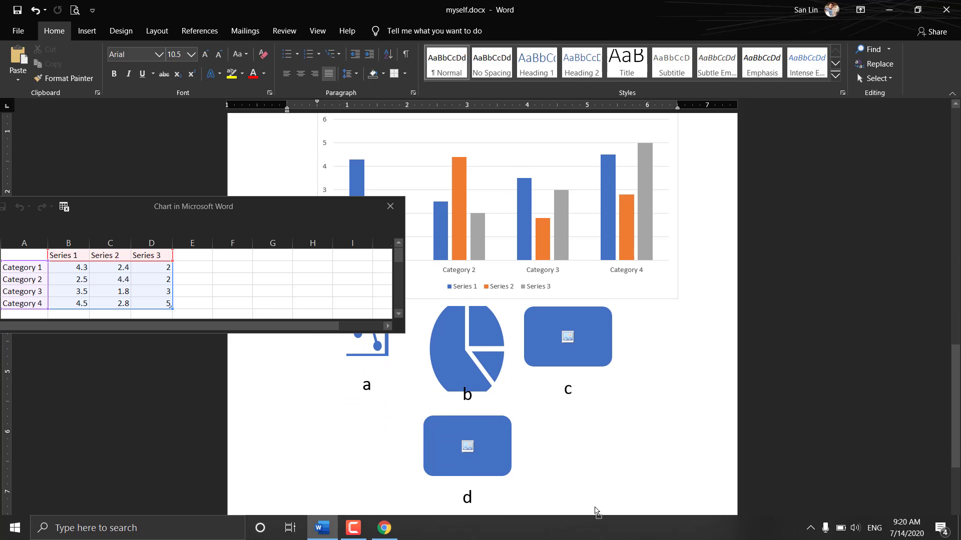
pyautogui.moveTo(542, 519)
pyautogui.mouseDown()
pyautogui.moveTo(613, 516)
pyautogui.moveTo(569, 496)
pyautogui.moveTo(560, 423)
pyautogui.mouseUp()
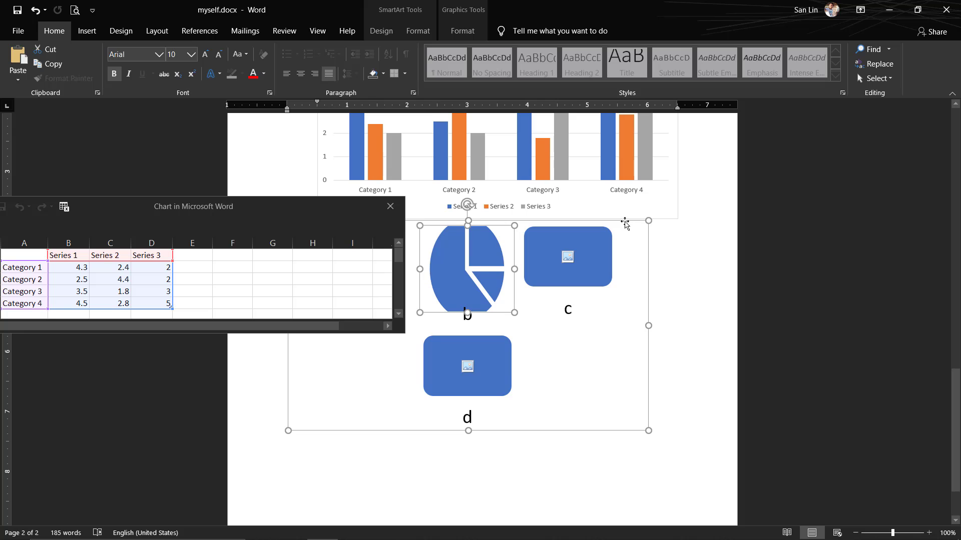
# Drag the SmartArt up above the column chart, then reposition the chart
pyautogui.click(623, 223)
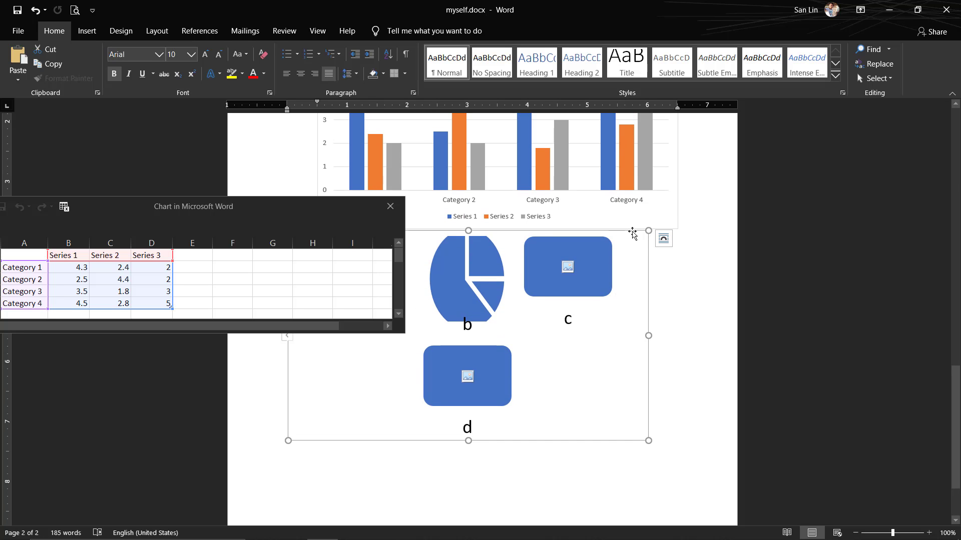
pyautogui.moveTo(633, 233); pyautogui.dragTo(600, 122)
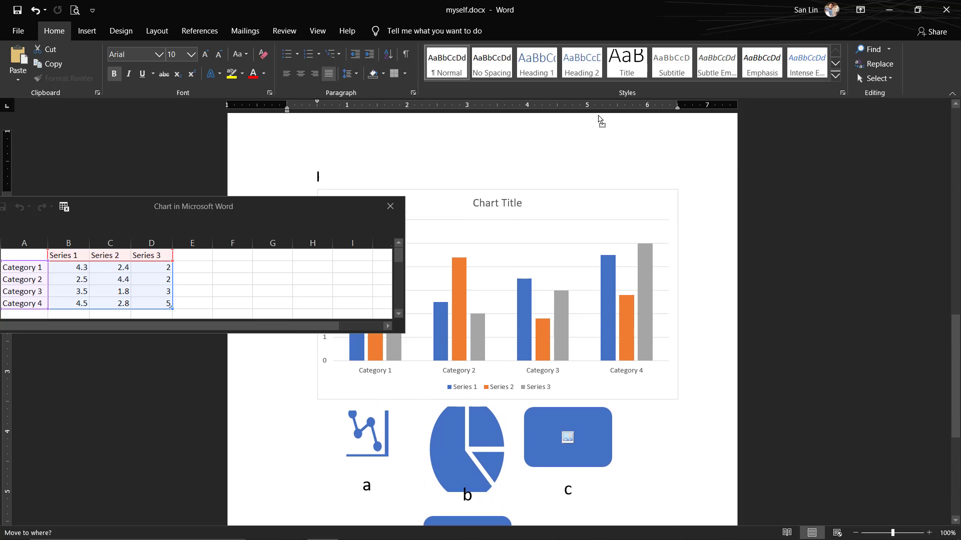
pyautogui.moveTo(601, 122); pyautogui.dragTo(553, 214)
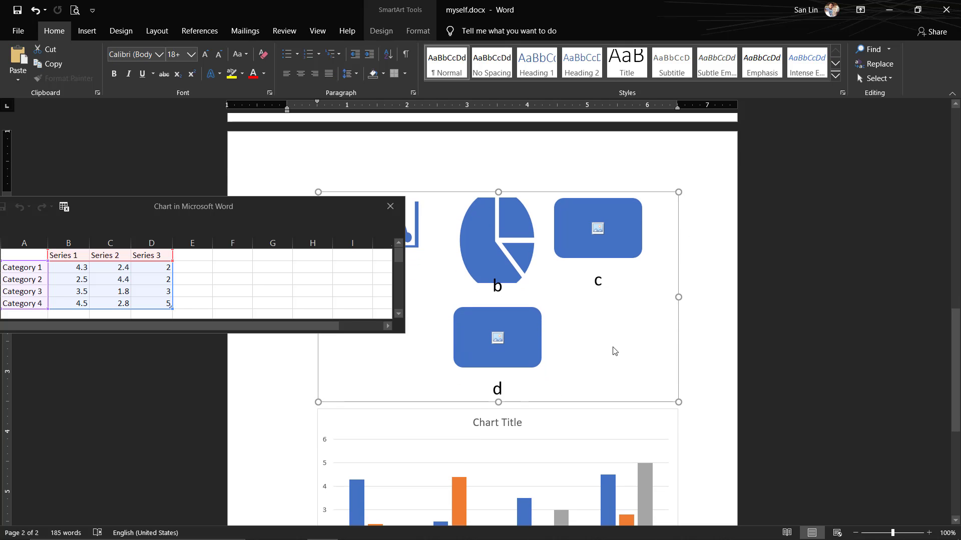
pyautogui.moveTo(956, 370); pyautogui.dragTo(956, 453)
pyautogui.click(554, 144)
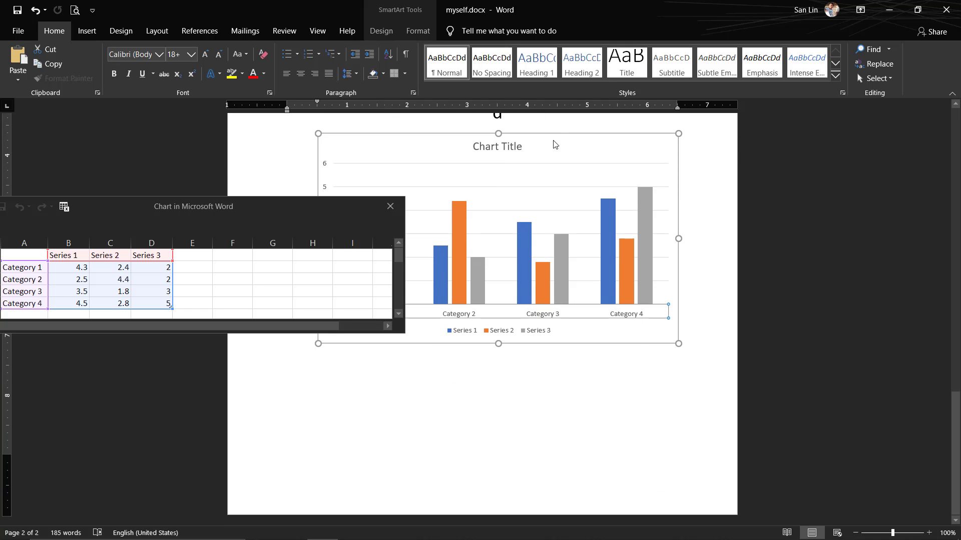
pyautogui.moveTo(554, 145); pyautogui.dragTo(483, 369)
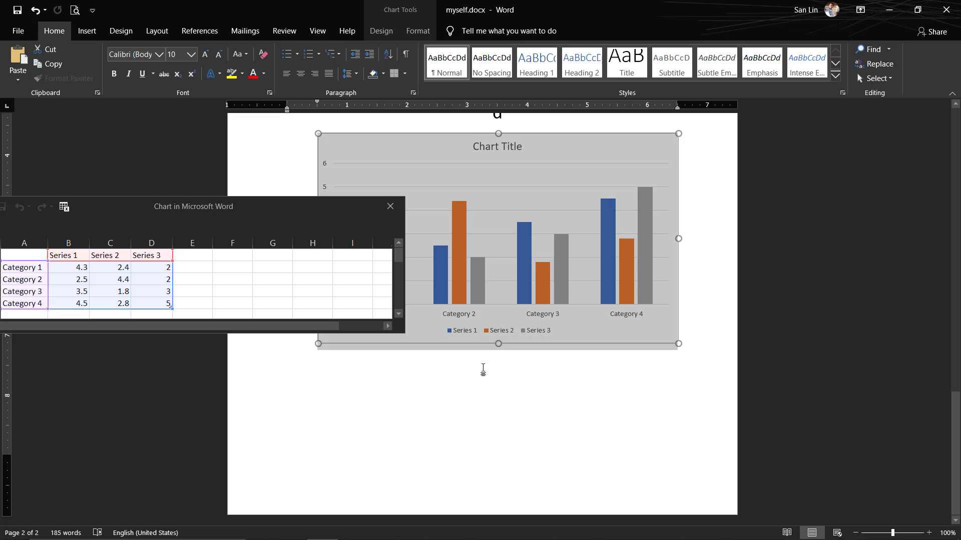
# Move the chart data sheet to the lower right so the chart's category labels and legend stay visible
pyautogui.doubleClick(253, 207)
pyautogui.keyDown('shift'); pyautogui.click(421, 277); pyautogui.keyUp('shift')
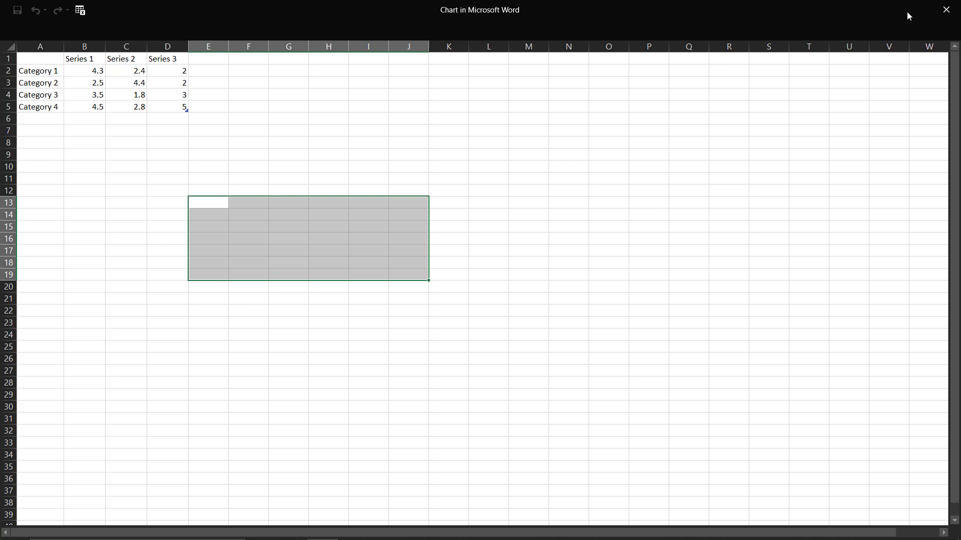
pyautogui.doubleClick(665, 7)
pyautogui.moveTo(268, 213); pyautogui.dragTo(656, 330)
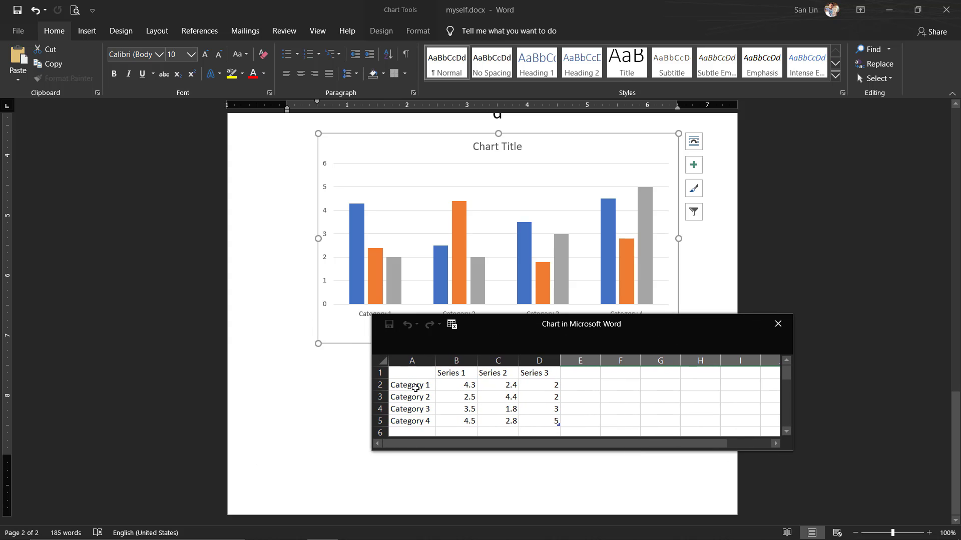
pyautogui.moveTo(481, 320); pyautogui.dragTo(612, 350)
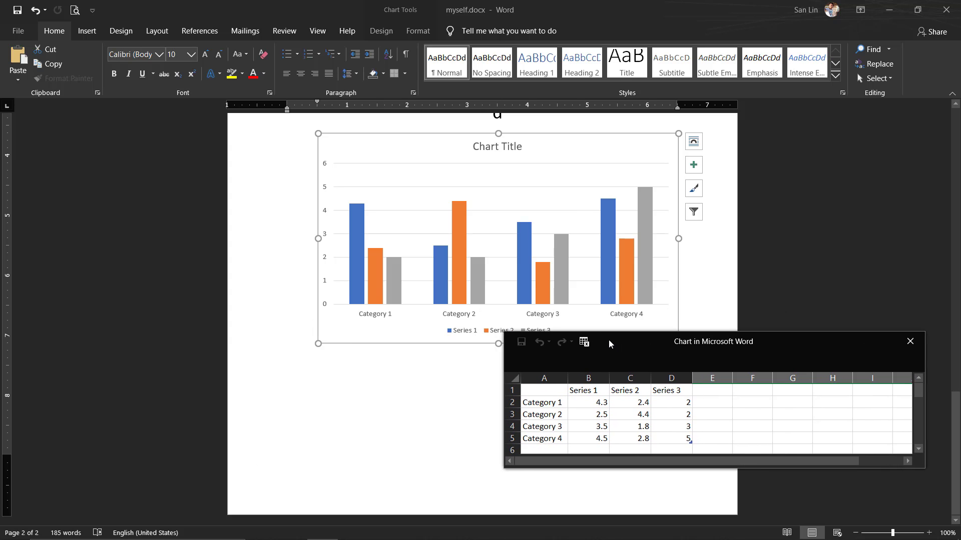
# Rename categories A2:A5 to January, February, March and Apral
pyautogui.click(562, 415)
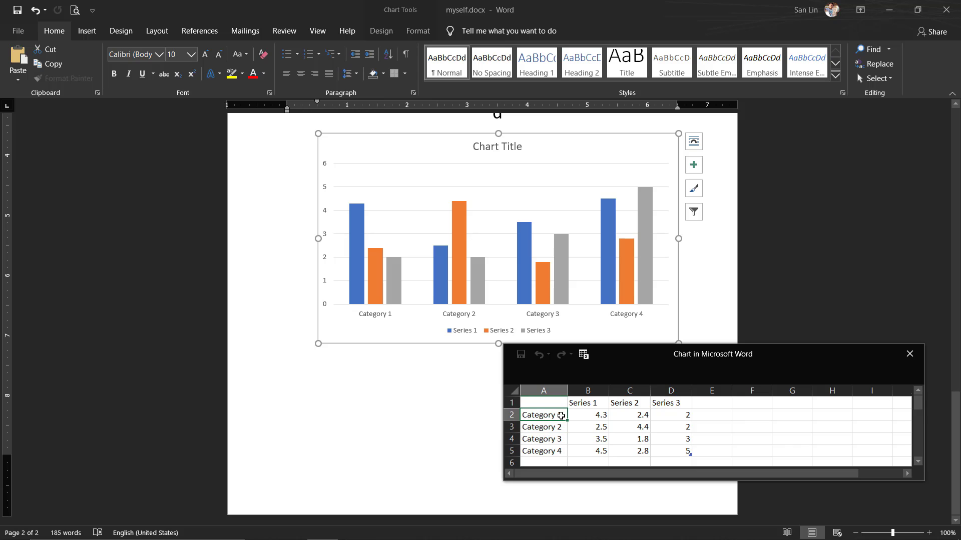
pyautogui.press('BackSpace')
pyautogui.write('January')
pyautogui.press('Return')
pyautogui.write('February')
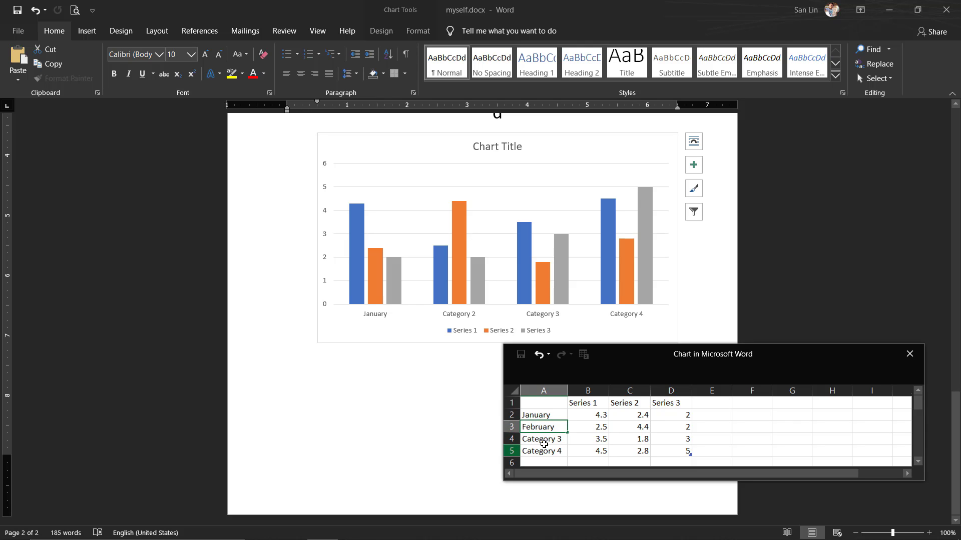
pyautogui.click(559, 441)
pyautogui.write('March')
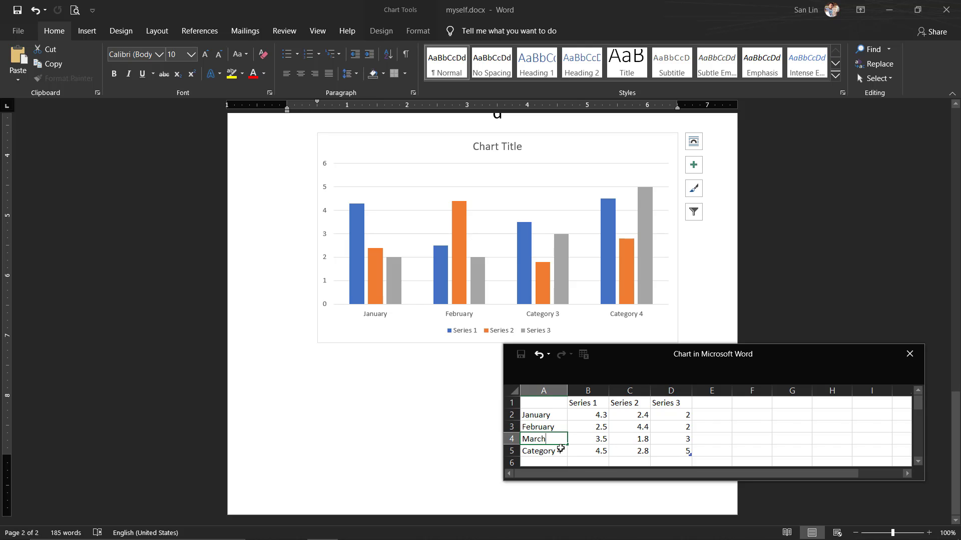
pyautogui.click(561, 449)
pyautogui.write('Apral')
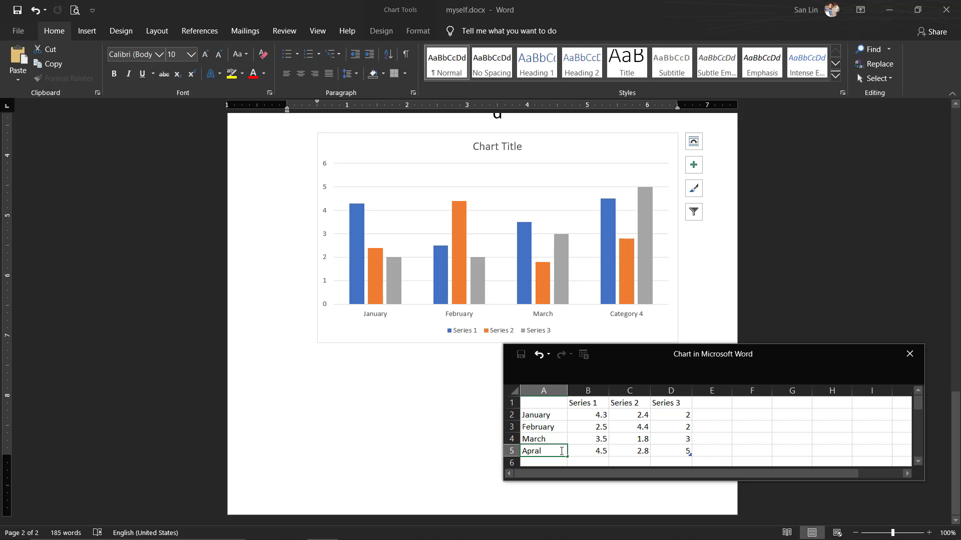
pyautogui.click(546, 439)
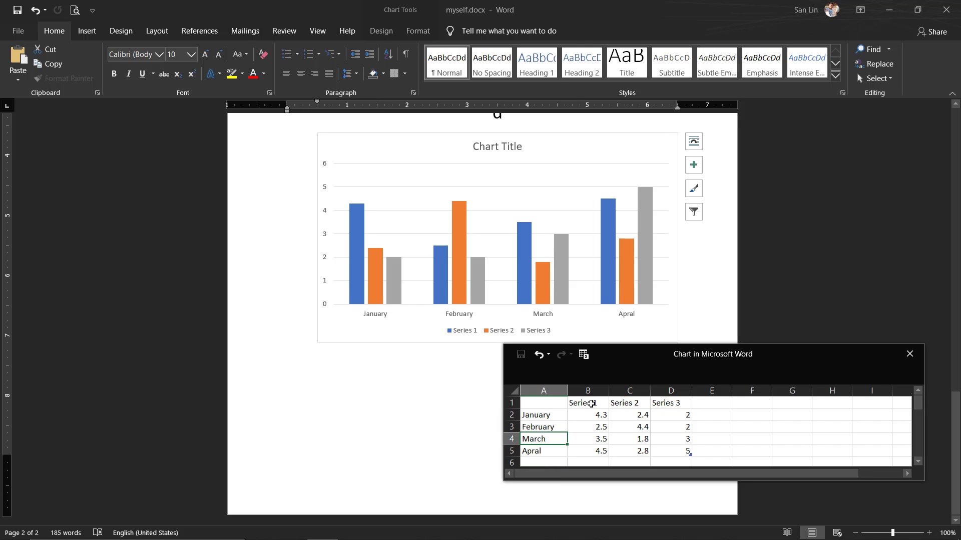
# Rename the series in B1:D1 to Book, Pencil and Pen
pyautogui.click(592, 404)
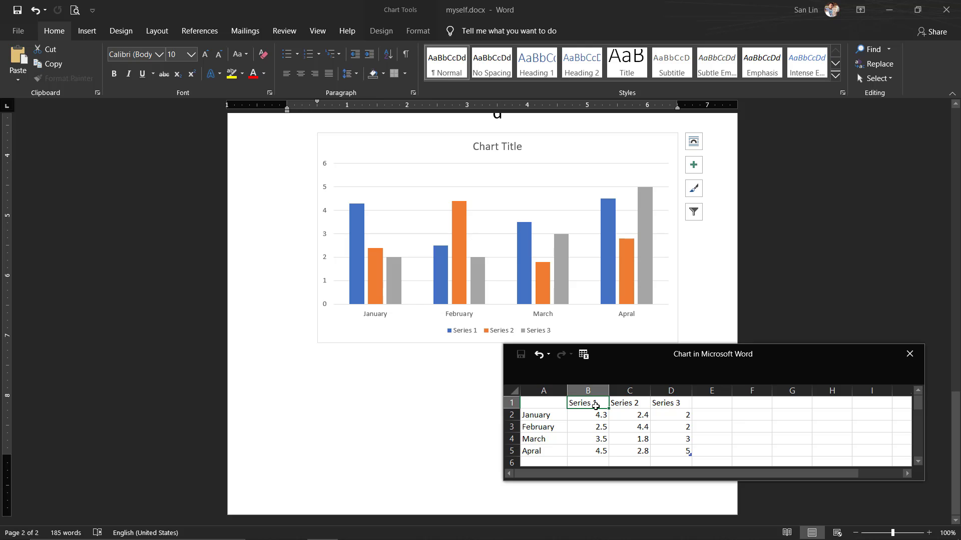
pyautogui.write('Book')
pyautogui.click(627, 403)
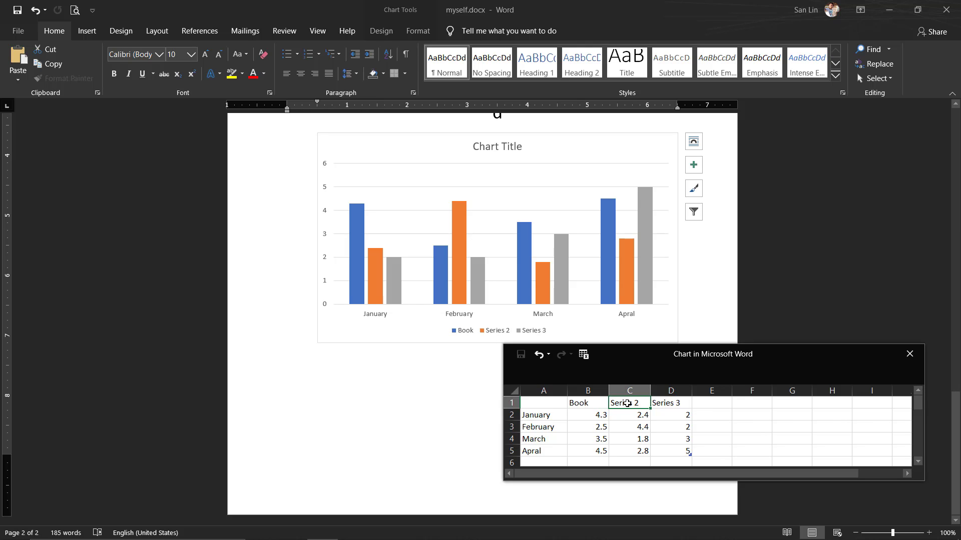
pyautogui.write('Pencil')
pyautogui.click(684, 403)
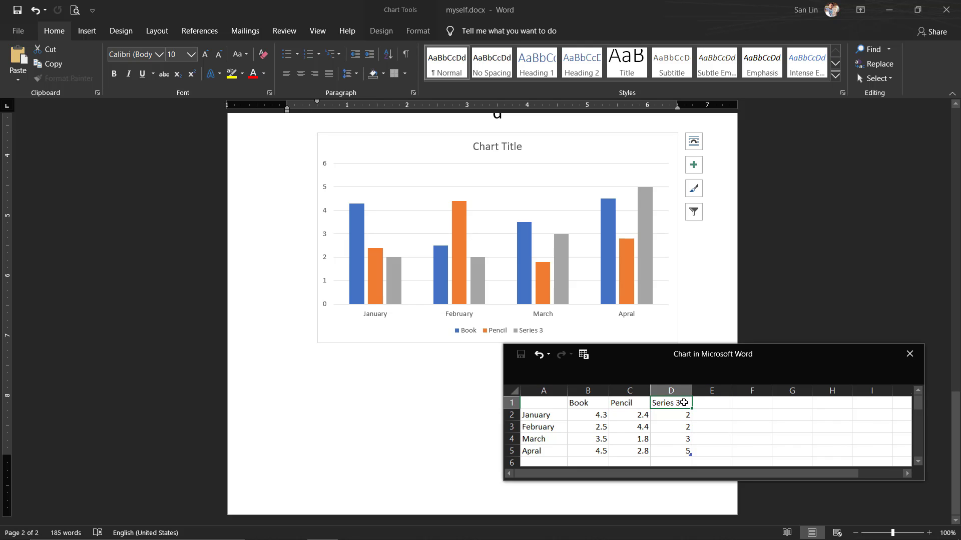
pyautogui.write('Pen')
pyautogui.click(637, 441)
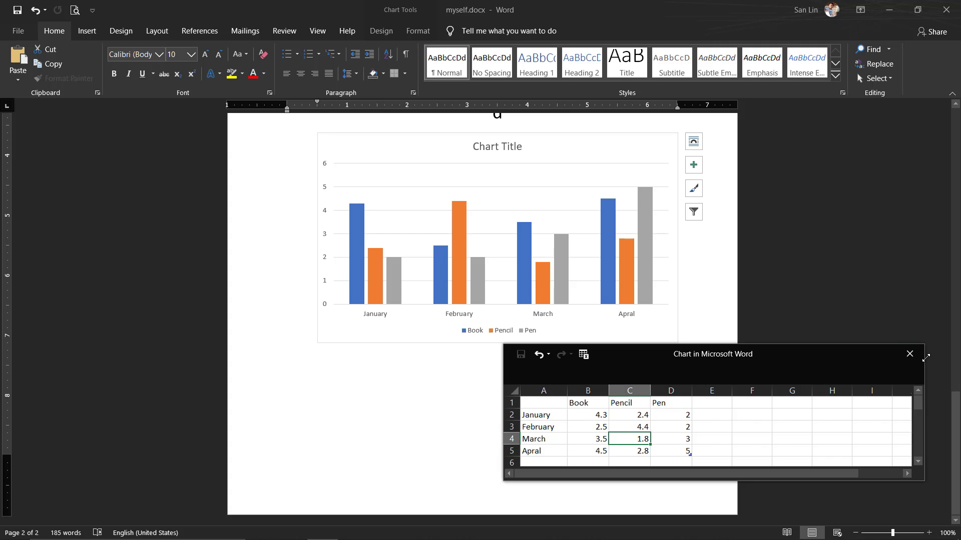
# Close the chart data sheet and check the updated legend
pyautogui.click(910, 353)
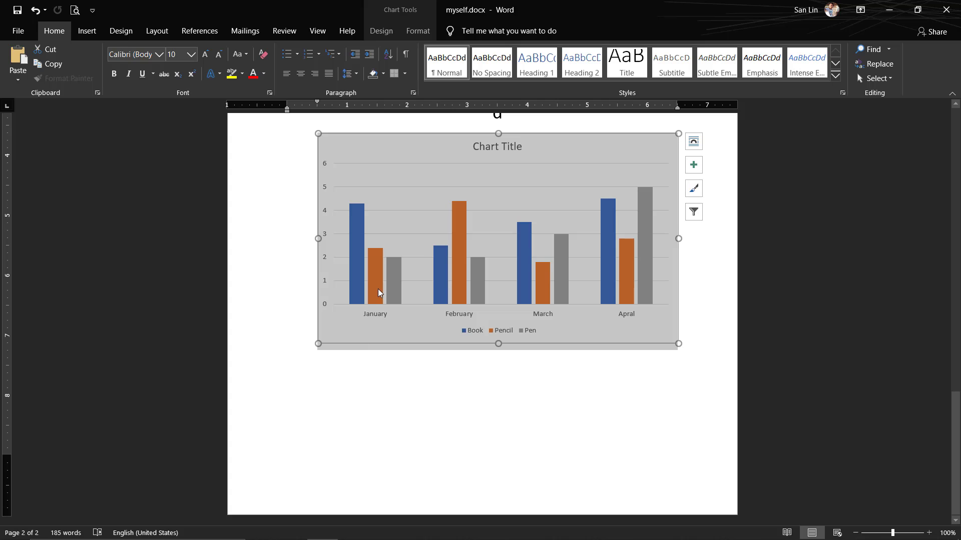
pyautogui.click(483, 331)
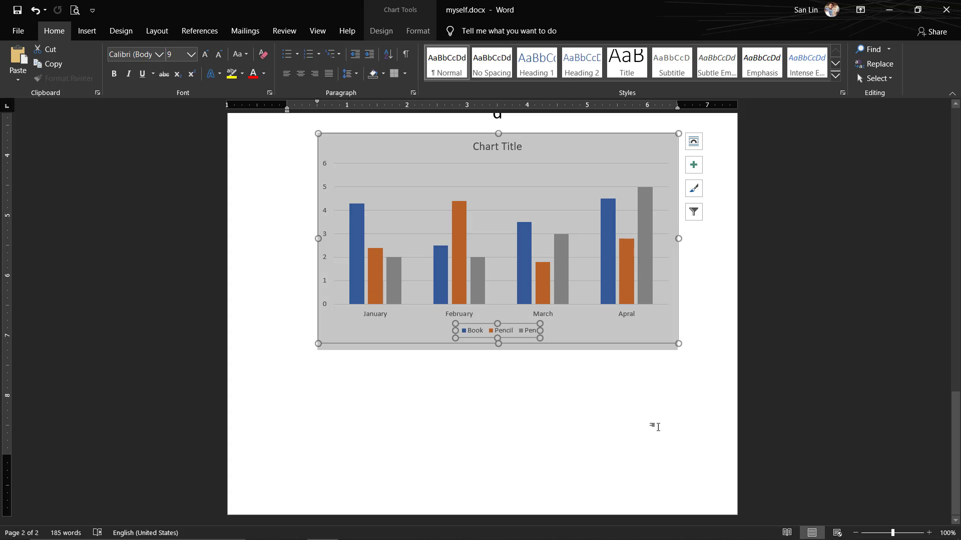
pyautogui.click(706, 344)
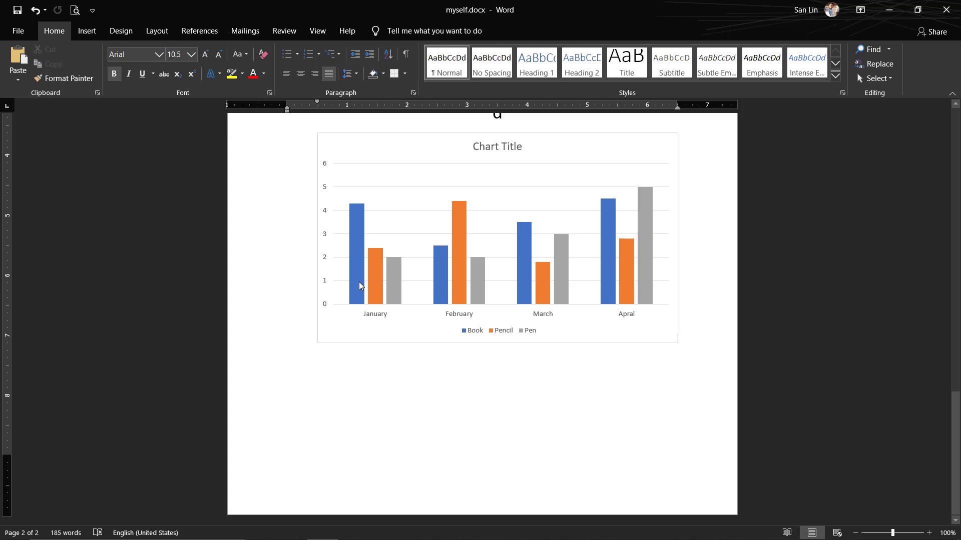
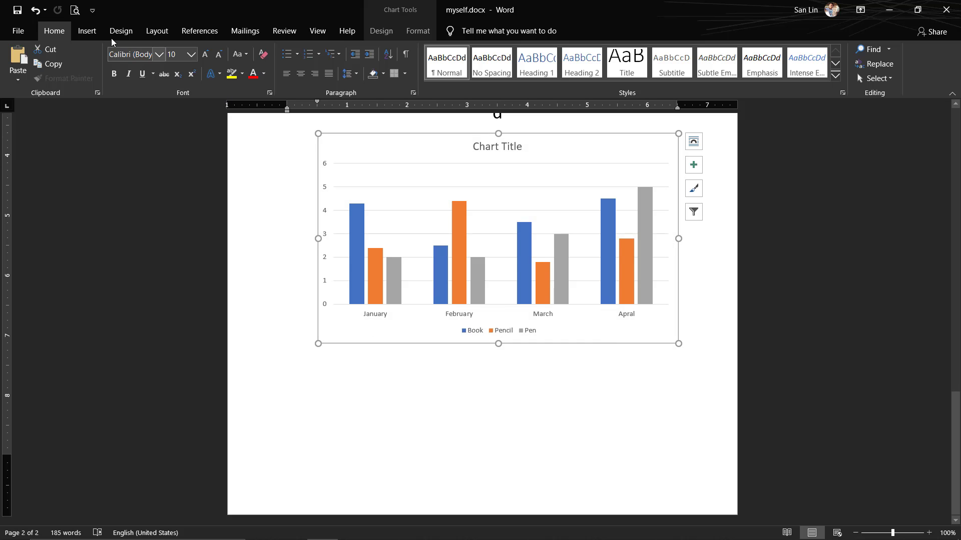
# Screen-clip the desktop icons into the document and drag the picture beside the chart's lower left
pyautogui.click(99, 33)
pyautogui.click(128, 34)
pyautogui.click(161, 32)
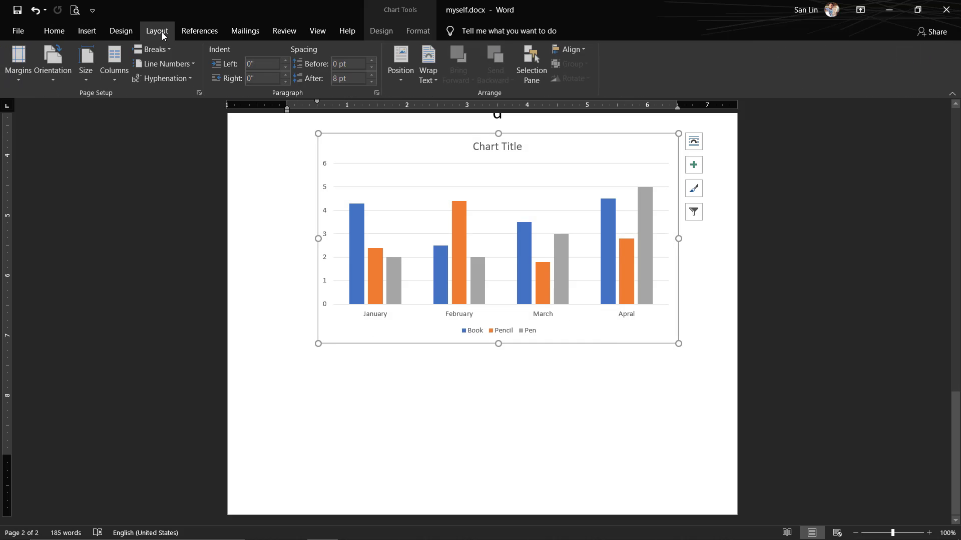
pyautogui.click(114, 34)
pyautogui.click(99, 34)
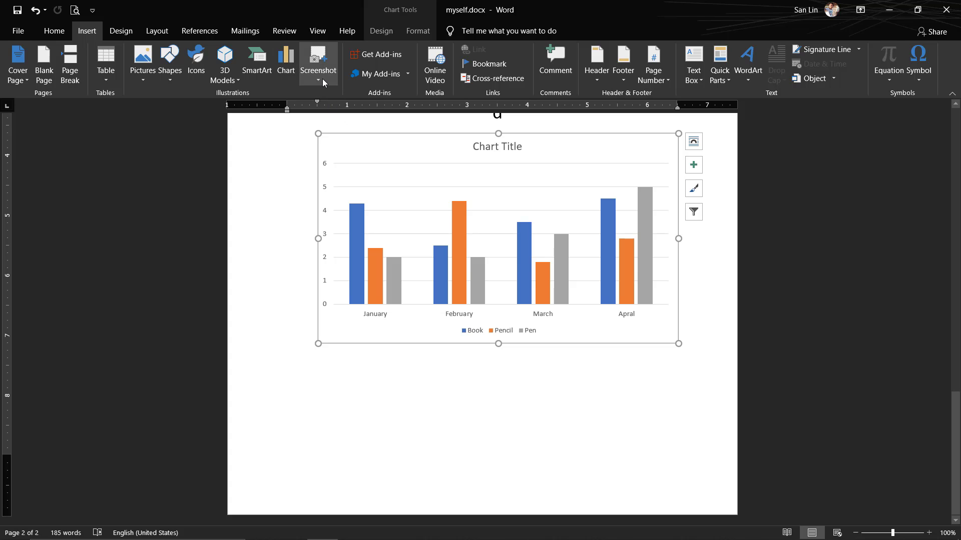
pyautogui.click(323, 83)
pyautogui.scroll(3, 368, 222)
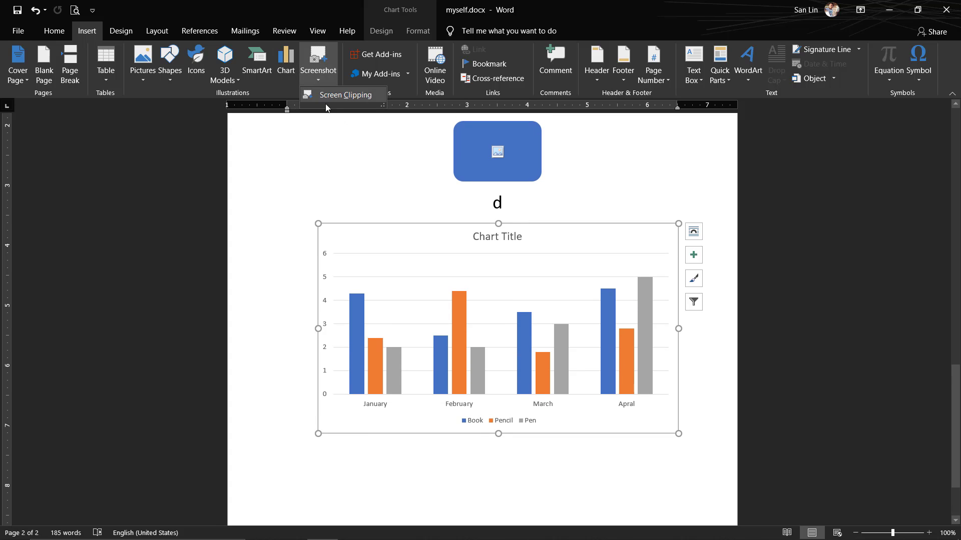
pyautogui.click(338, 96)
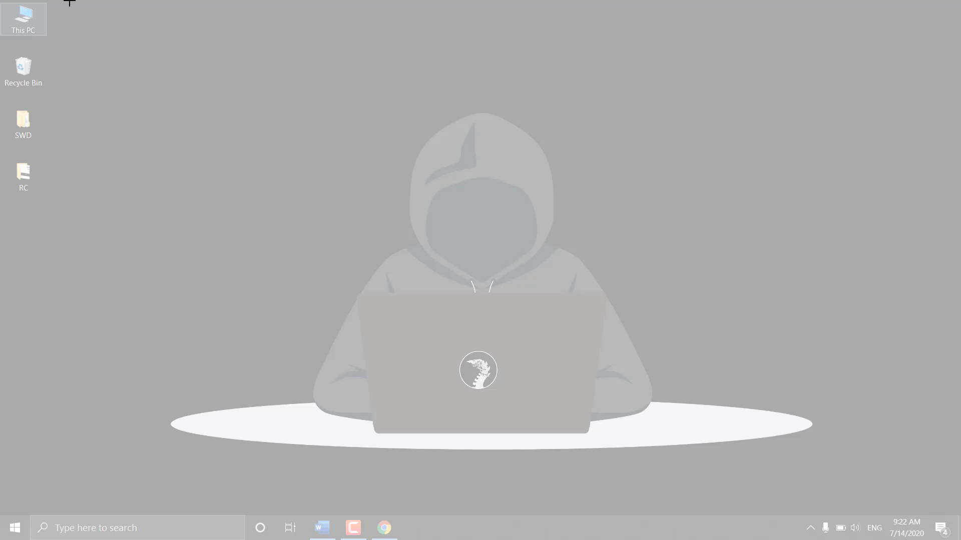
pyautogui.moveTo(70, 2); pyautogui.dragTo(1, 209)
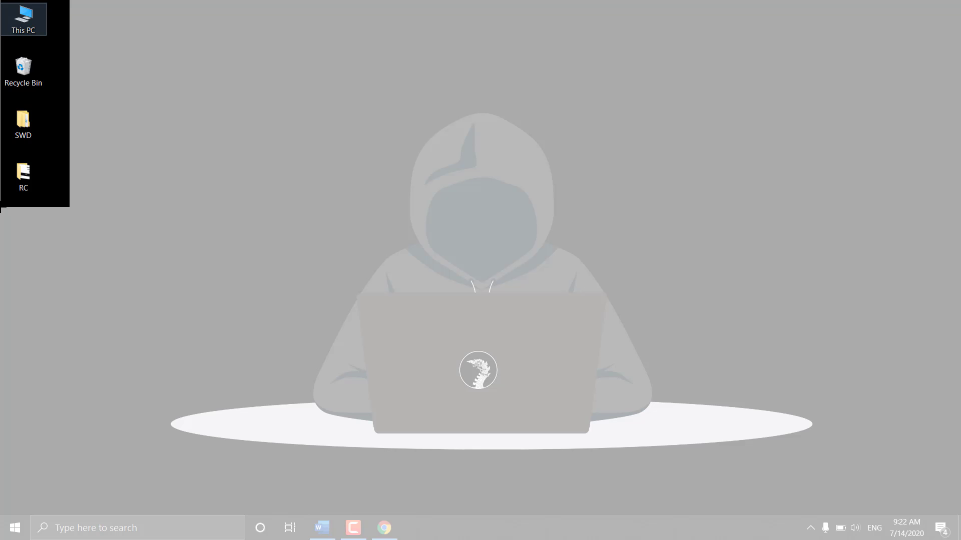
pyautogui.moveTo(1, 209); pyautogui.dragTo(1, 210)
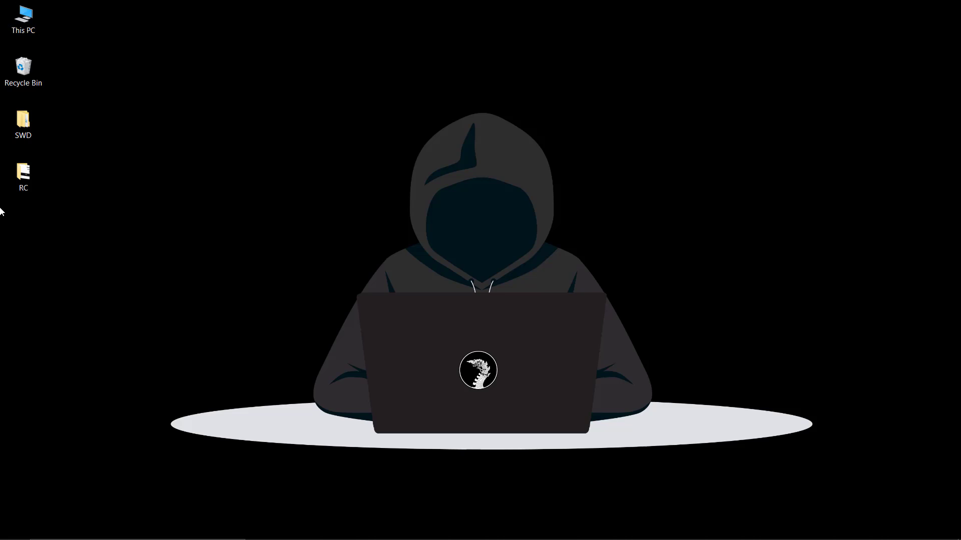
pyautogui.moveTo(368, 333)
pyautogui.mouseDown()
pyautogui.moveTo(361, 357)
pyautogui.moveTo(393, 355)
pyautogui.mouseUp()
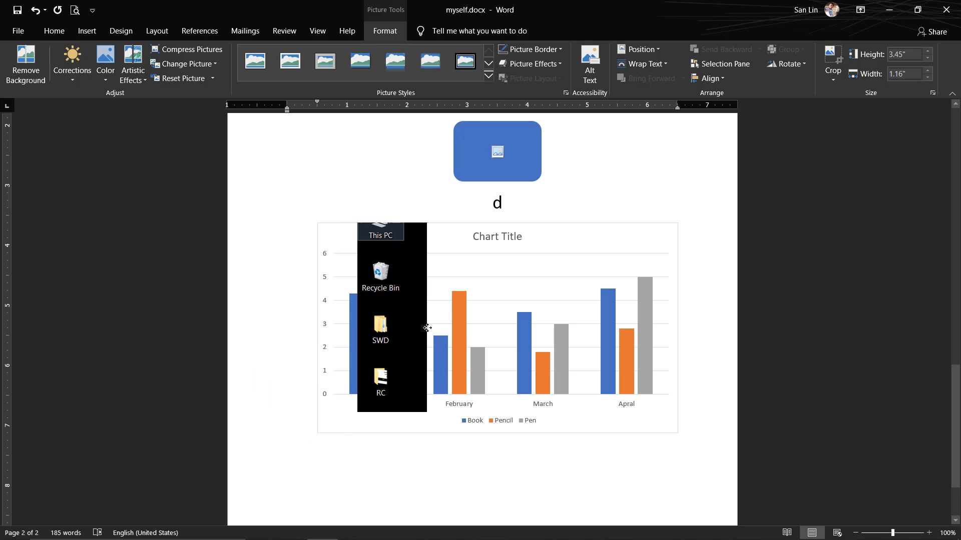
# Drag the desktop-icons picture around to several positions over the chart
pyautogui.moveTo(394, 355); pyautogui.dragTo(444, 333)
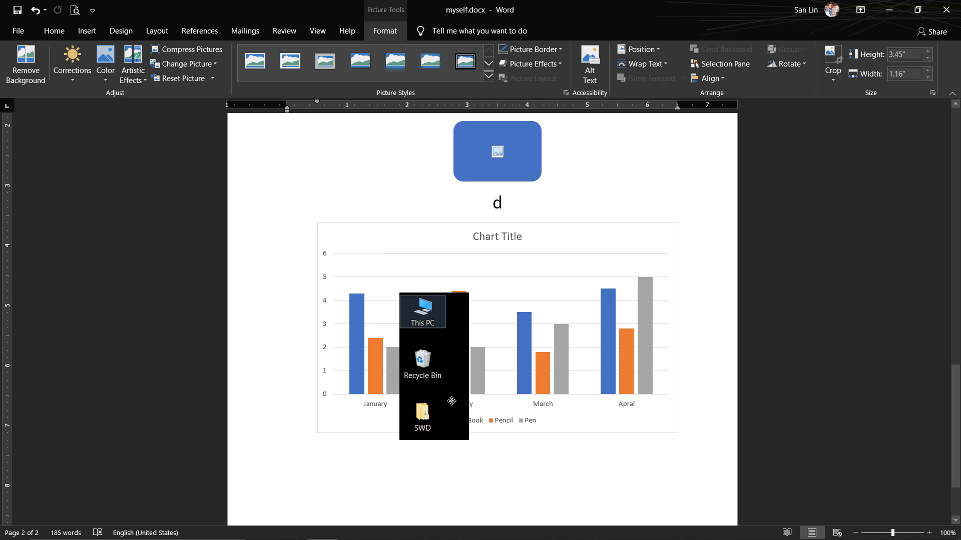
pyautogui.rightClick(449, 339)
pyautogui.moveTo(481, 284)
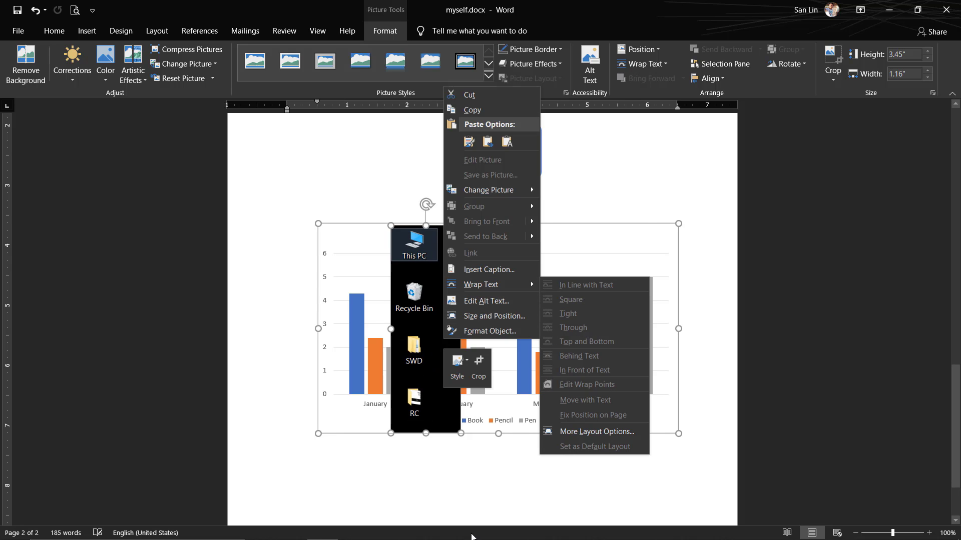
pyautogui.click(432, 396)
pyautogui.moveTo(433, 334); pyautogui.dragTo(512, 420)
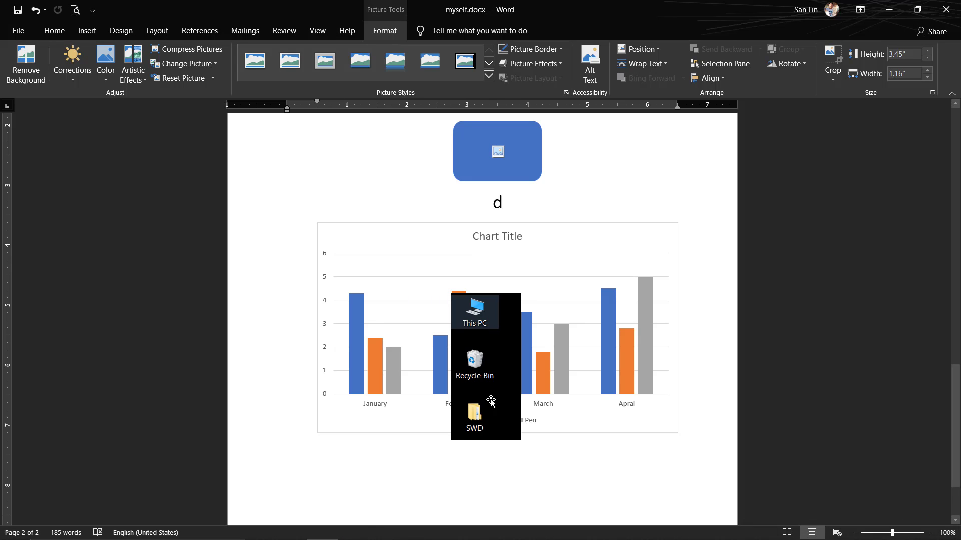
pyautogui.click(497, 382)
pyautogui.moveTo(497, 382)
pyautogui.mouseDown()
pyautogui.moveTo(659, 270)
pyautogui.moveTo(660, 258)
pyautogui.mouseUp()
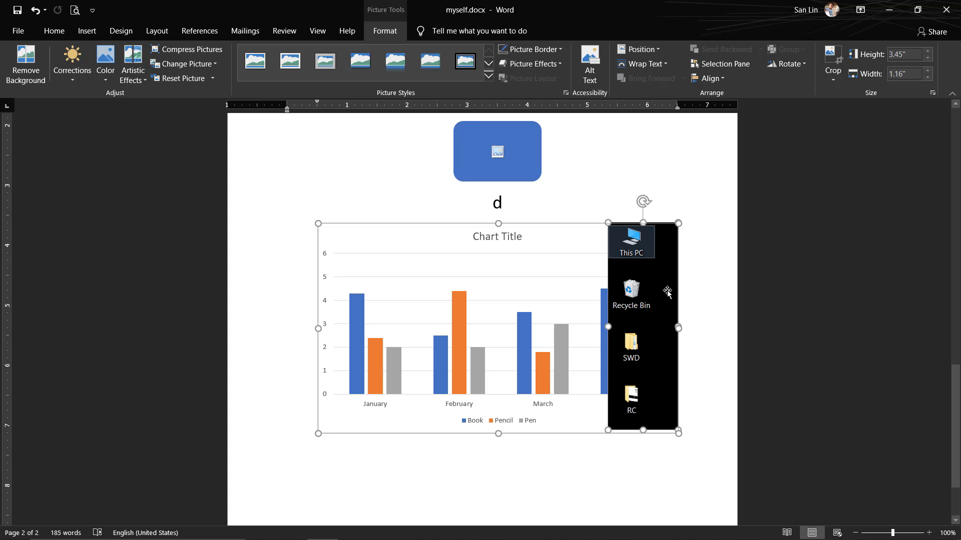
pyautogui.moveTo(648, 322); pyautogui.dragTo(557, 324)
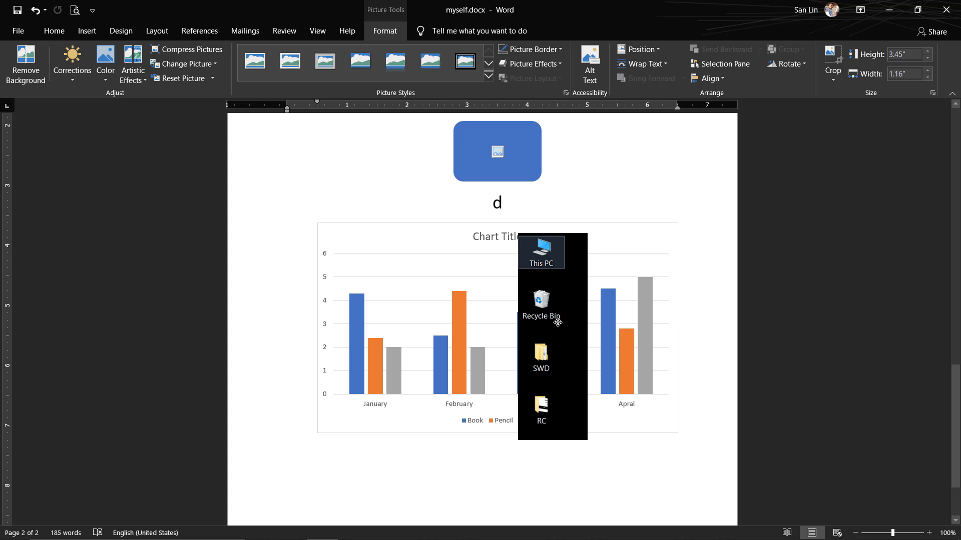
# Open and cancel the picture's Size and Position settings, then undo to remove the picture
pyautogui.rightClick(576, 299)
pyautogui.moveTo(614, 240)
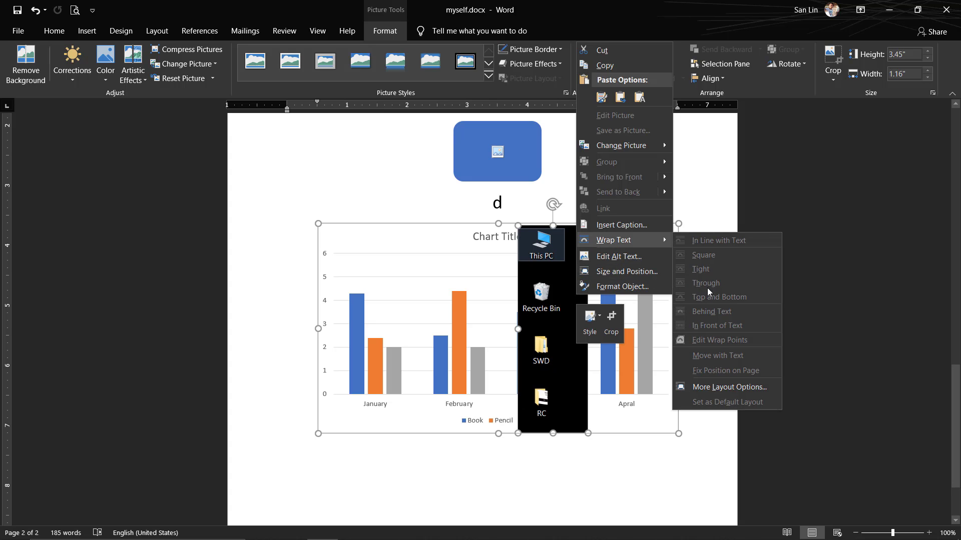
pyautogui.click(721, 387)
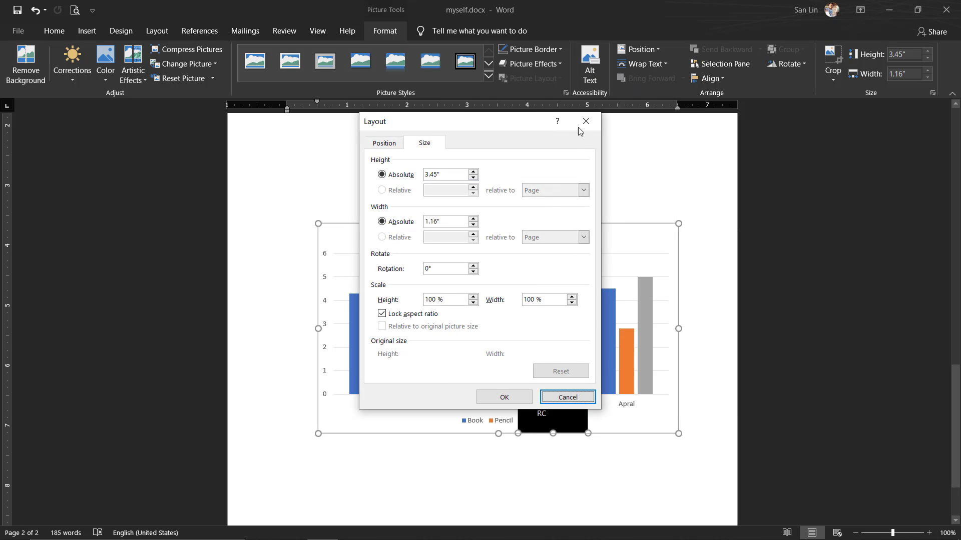
pyautogui.click(585, 123)
pyautogui.moveTo(555, 334); pyautogui.dragTo(478, 334)
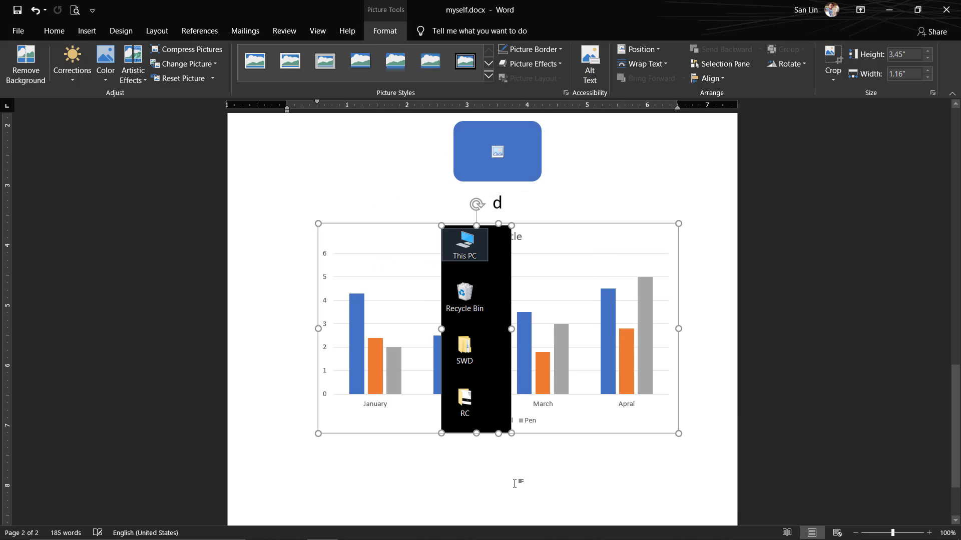
pyautogui.hotkey('ctrl', 'z')
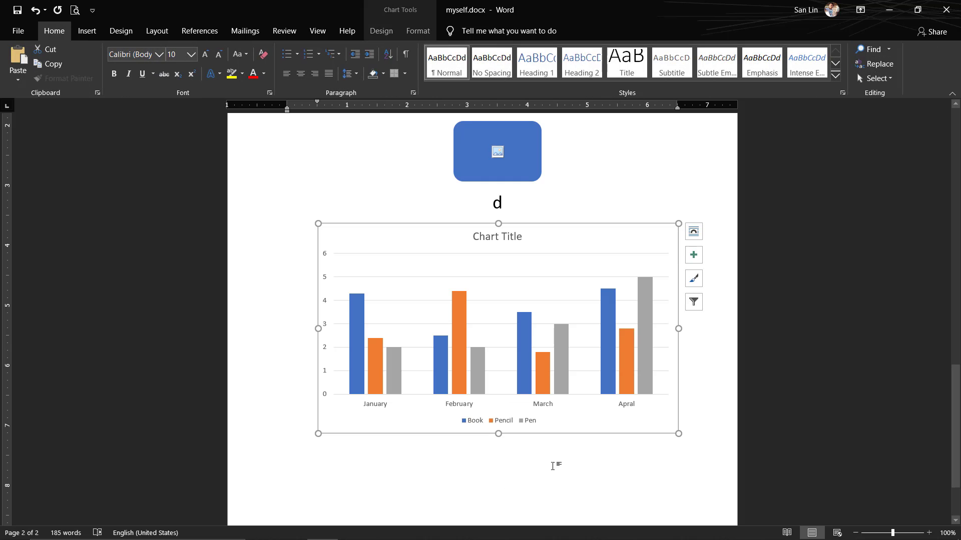
# Select the a–d SmartArt, then add three empty lines above the chart
pyautogui.scroll(-1, 403, 482)
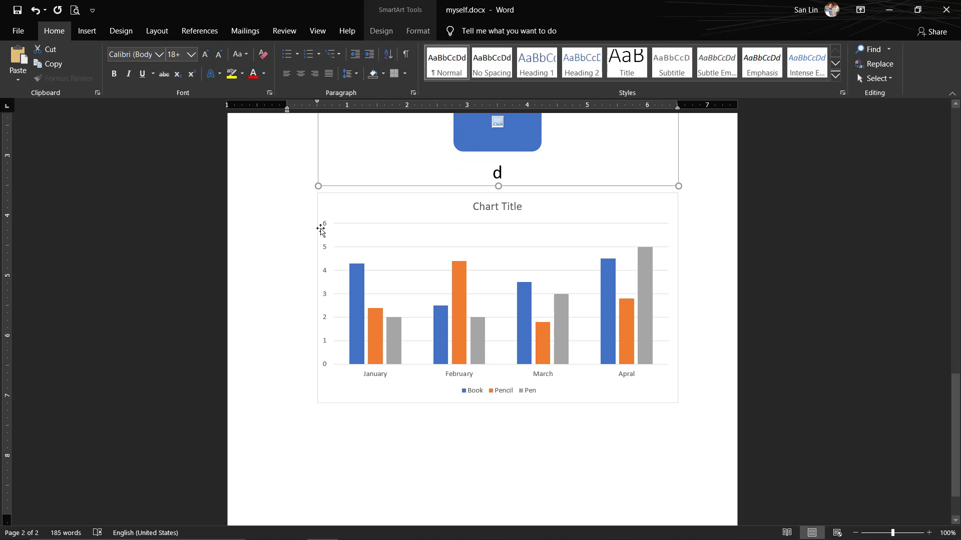
pyautogui.scroll(5, 376, 289)
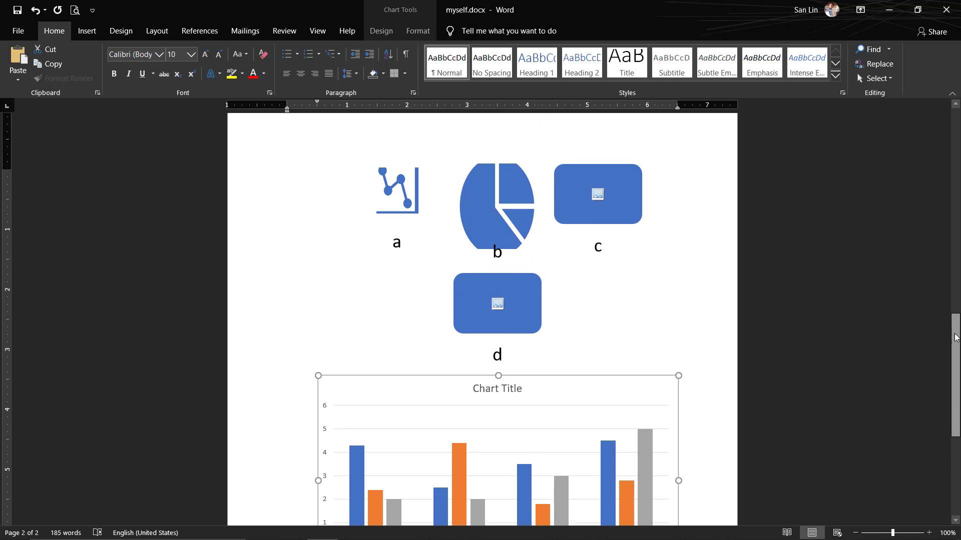
pyautogui.moveTo(955, 378); pyautogui.dragTo(946, 304)
pyautogui.click(381, 406)
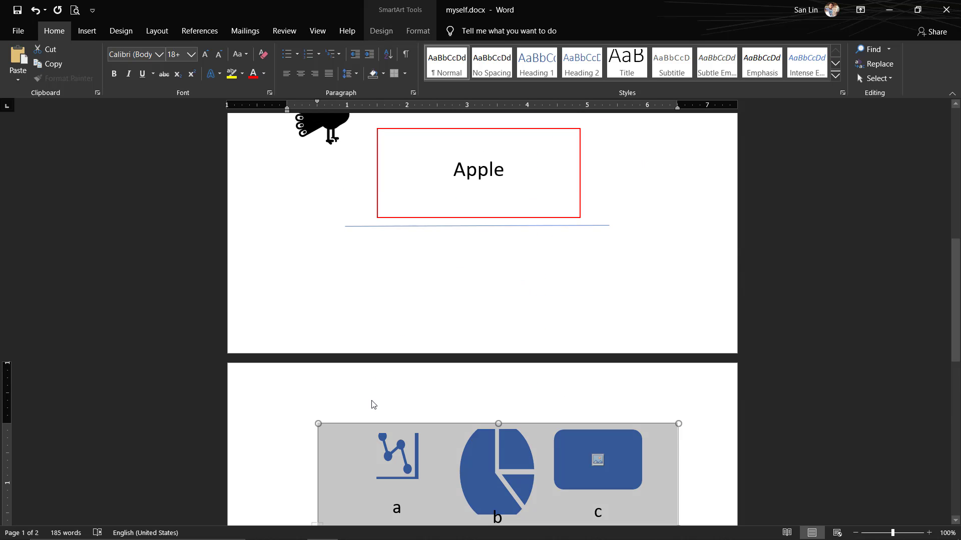
pyautogui.moveTo(955, 300); pyautogui.dragTo(954, 453)
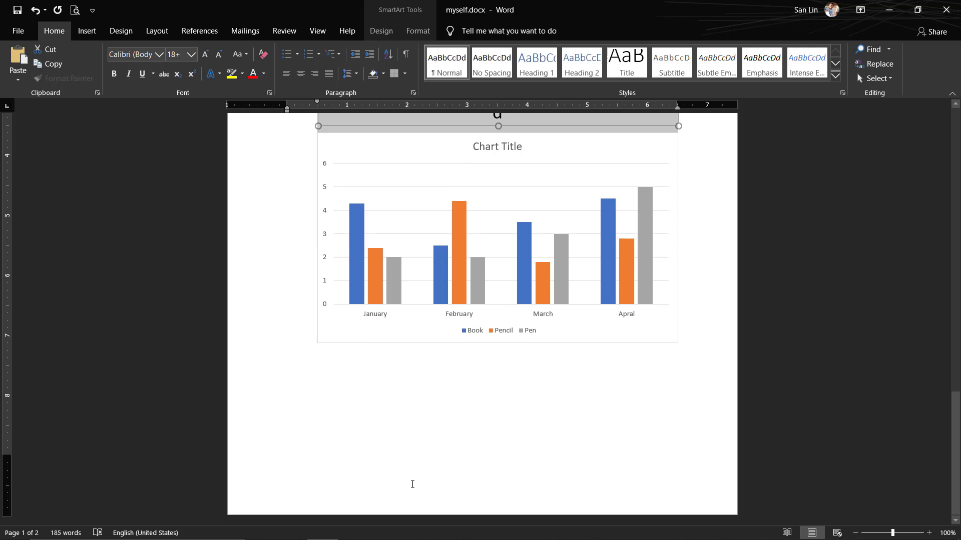
pyautogui.click(316, 359)
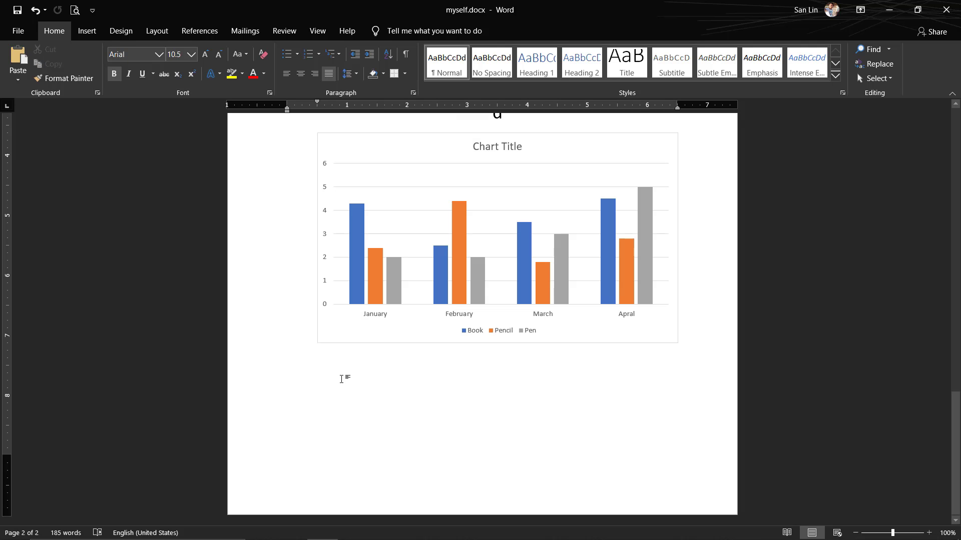
pyautogui.press('Return')
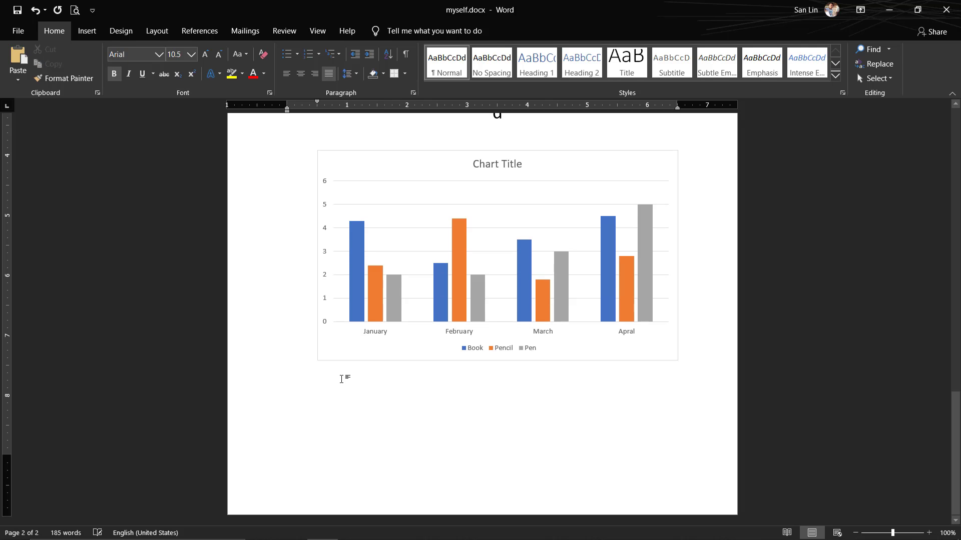
pyautogui.press('Return')
pyautogui.press('Return')
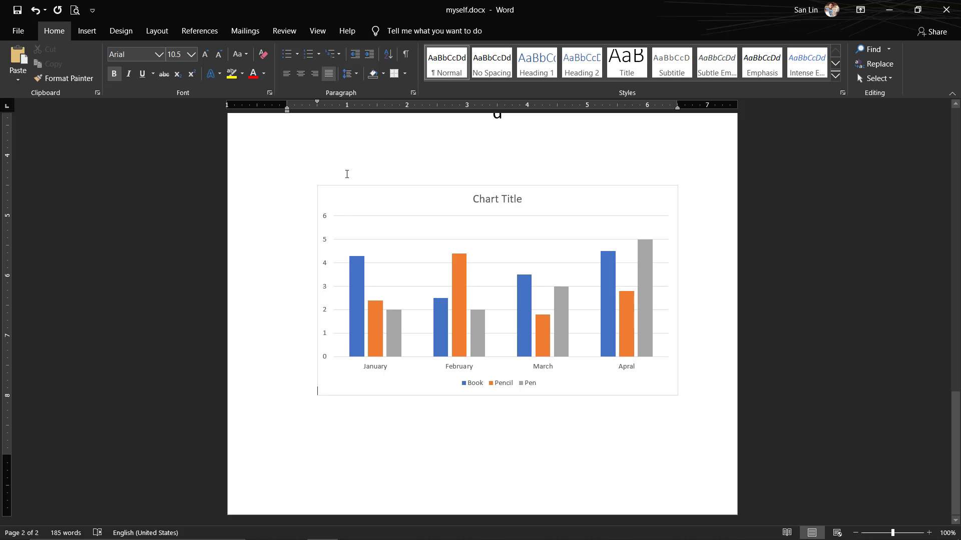
pyautogui.press('Return')
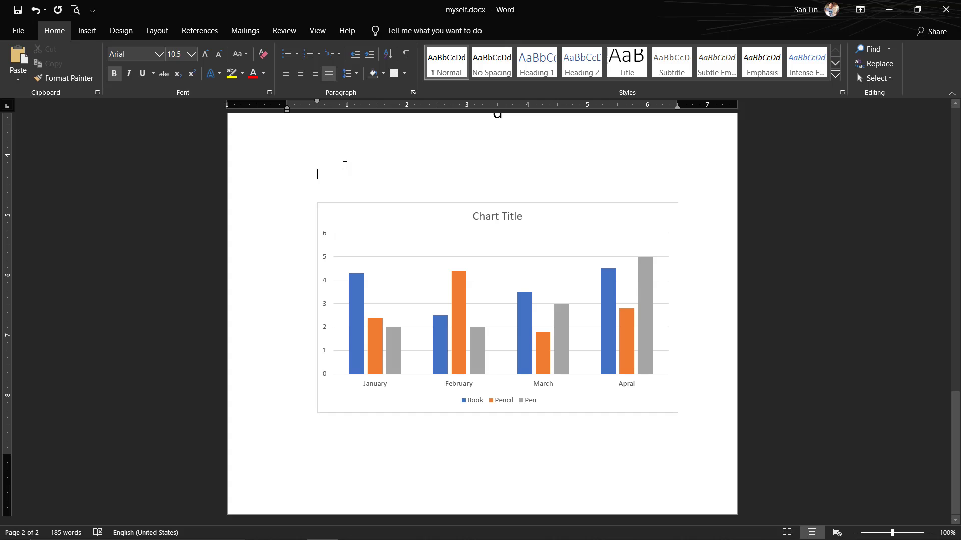
# Push the chart toward a new page with Ctrl+B, then delete the a–d SmartArt graphic
pyautogui.scroll(5, 345, 166)
pyautogui.scroll(1, 345, 165)
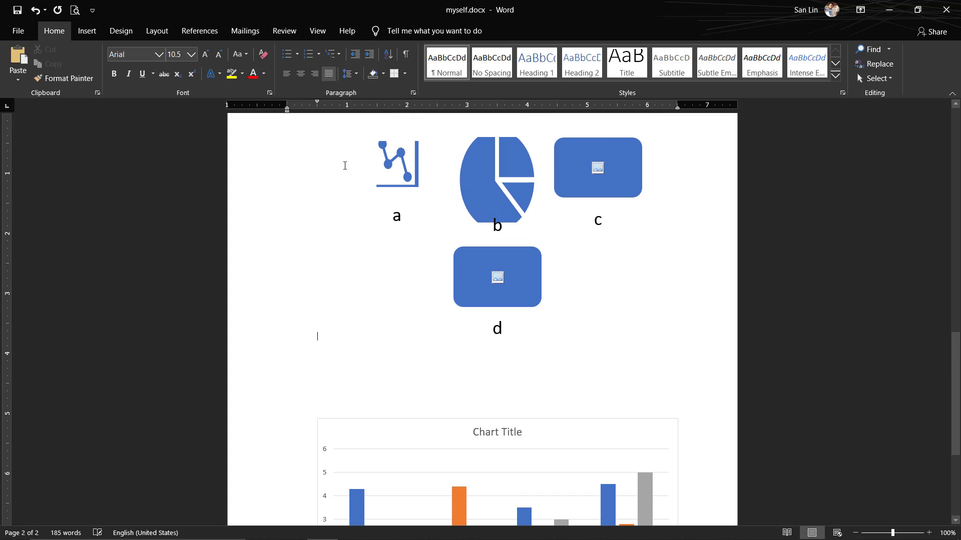
pyautogui.scroll(1, 345, 166)
pyautogui.scroll(1, 344, 165)
pyautogui.hotkey('ctrl', 'b')
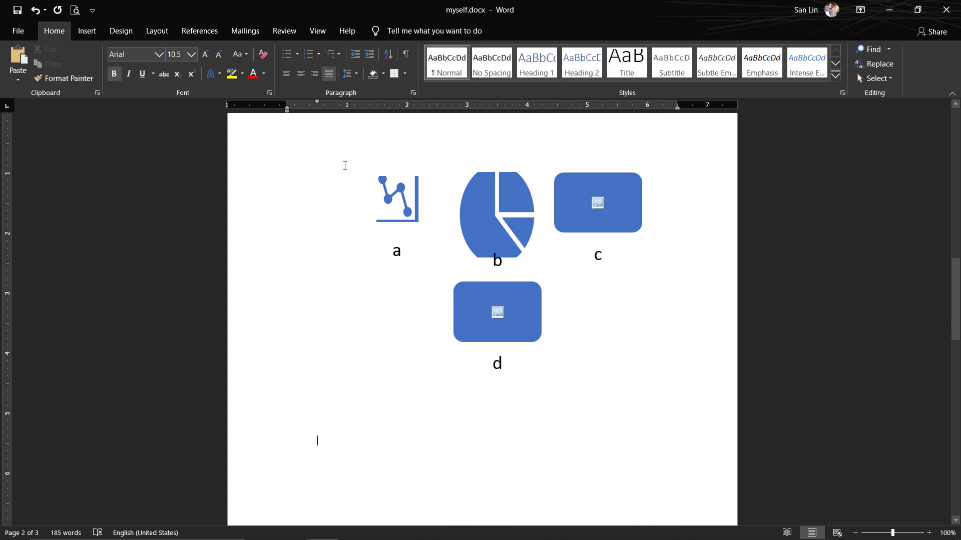
pyautogui.scroll(-1, 451, 327)
pyautogui.scroll(-3, 449, 337)
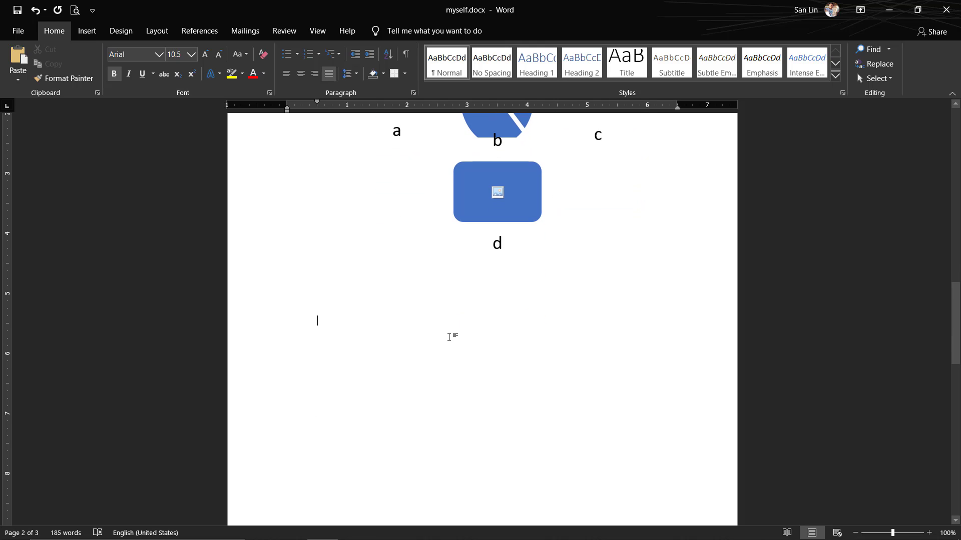
pyautogui.scroll(-5, 449, 336)
pyautogui.scroll(1, 449, 337)
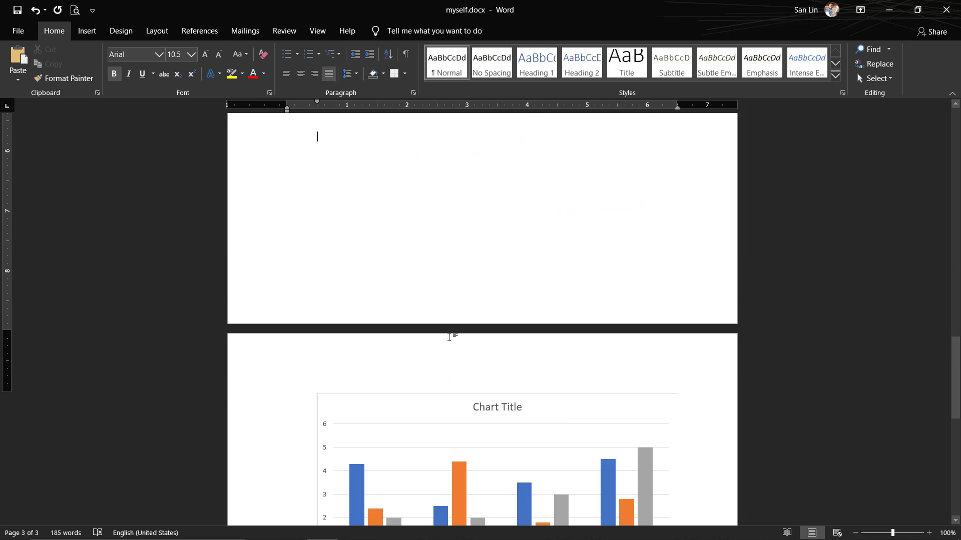
pyautogui.scroll(1, 448, 337)
pyautogui.scroll(1, 506, 315)
pyautogui.scroll(2, 514, 311)
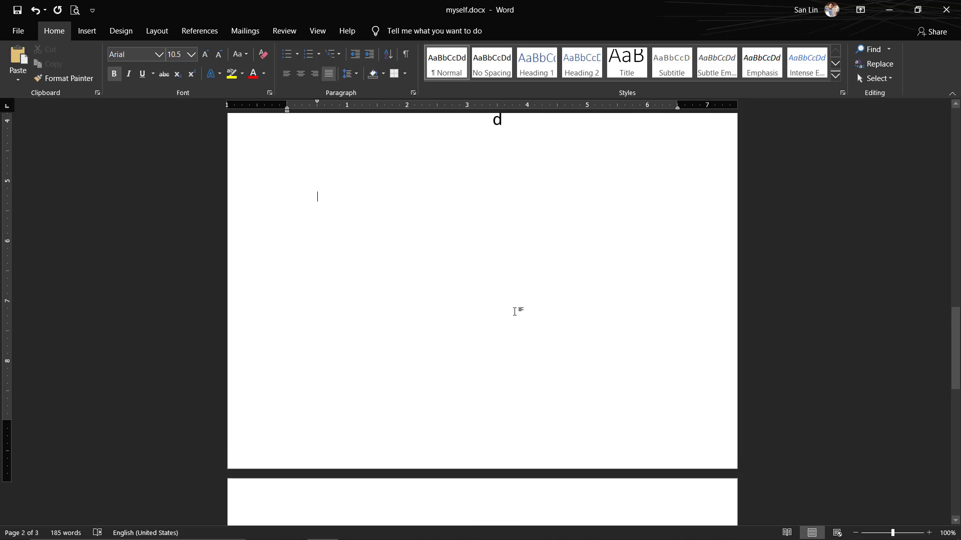
pyautogui.moveTo(948, 356); pyautogui.dragTo(956, 215)
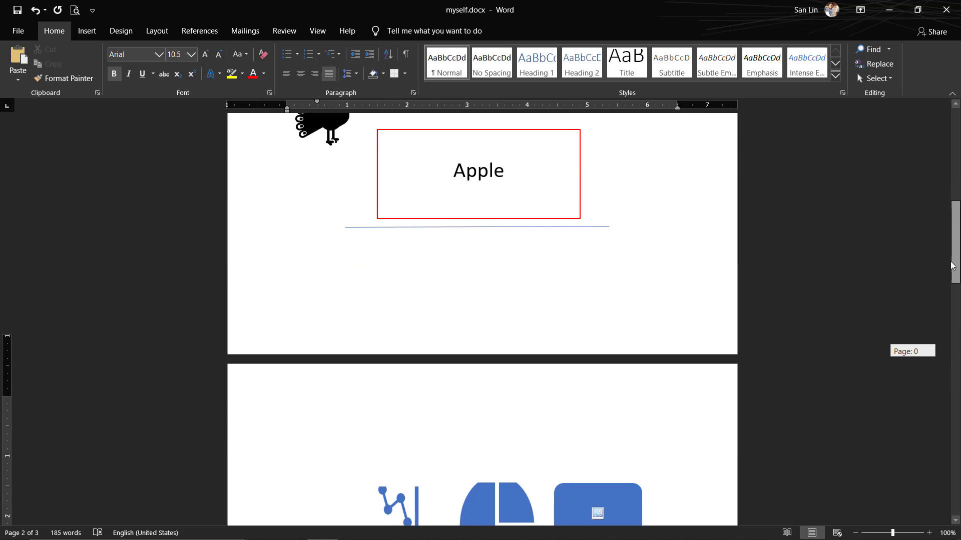
pyautogui.moveTo(955, 216)
pyautogui.mouseDown()
pyautogui.moveTo(956, 321)
pyautogui.moveTo(956, 280)
pyautogui.mouseUp()
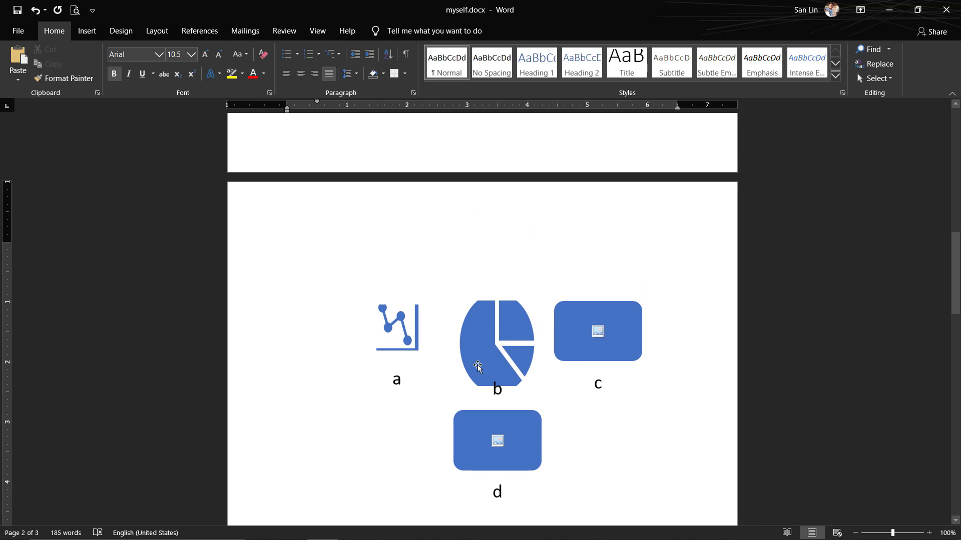
pyautogui.click(462, 311)
pyautogui.press('Delete')
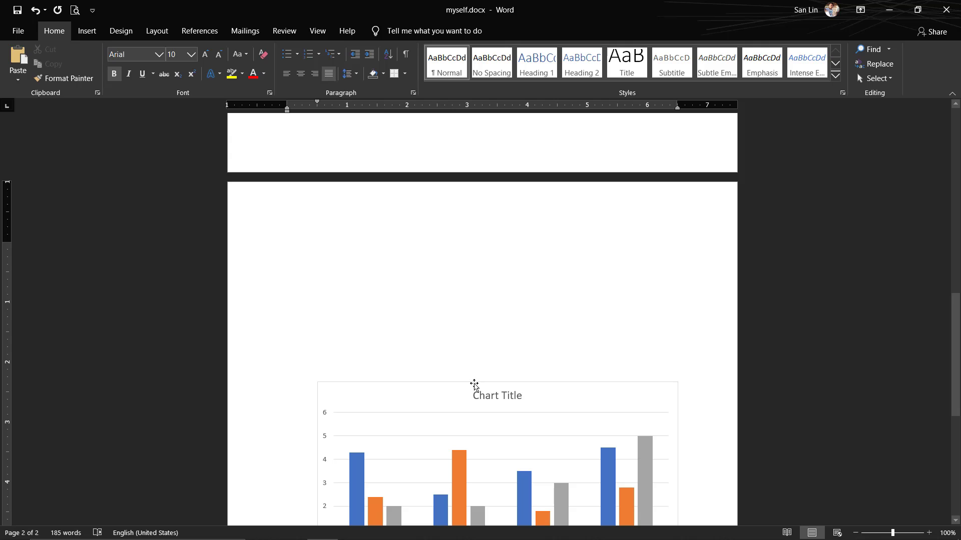
# Delete the empty paragraph, the old column chart and the blank second page
pyautogui.click(474, 386)
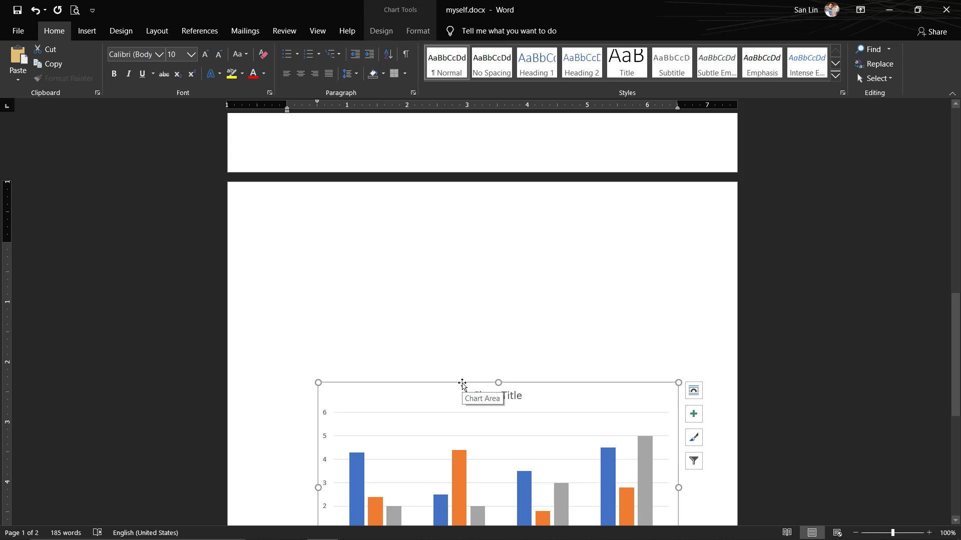
pyautogui.scroll(-2, 462, 384)
pyautogui.click(341, 276)
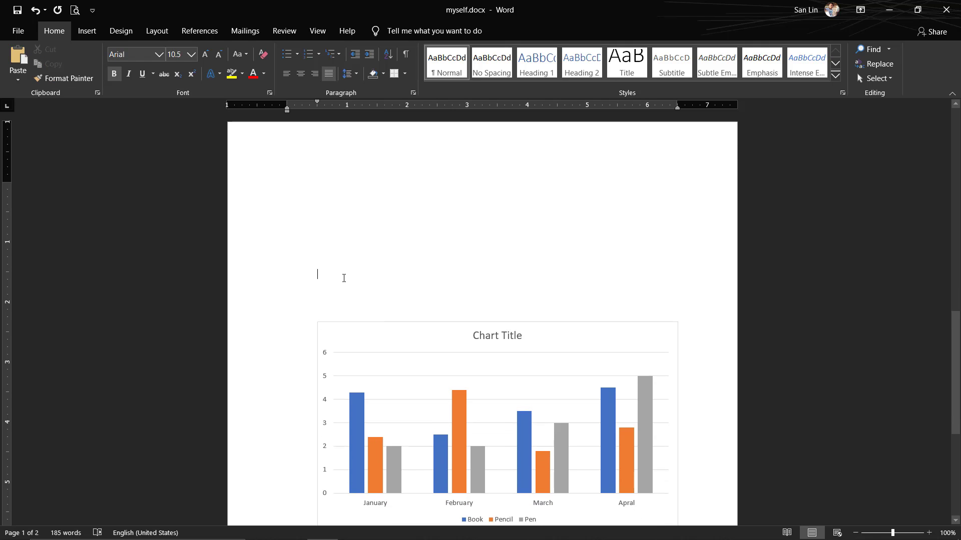
pyautogui.press('Delete')
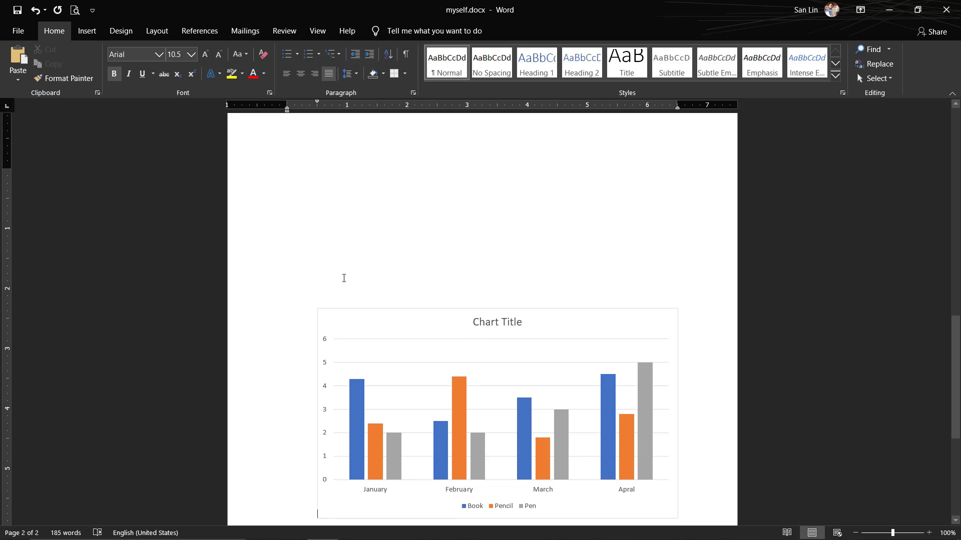
pyautogui.click(396, 312)
pyautogui.press('Delete')
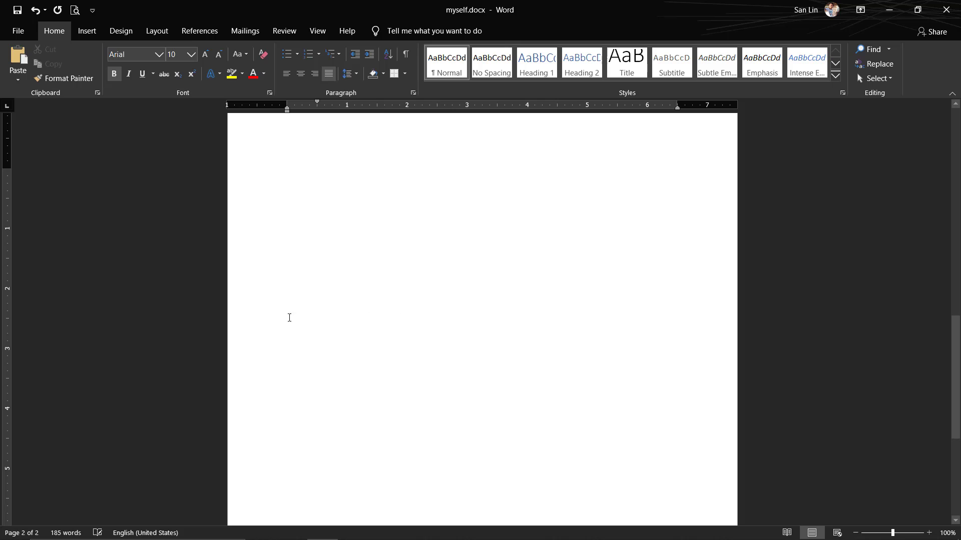
pyautogui.scroll(3, 368, 280)
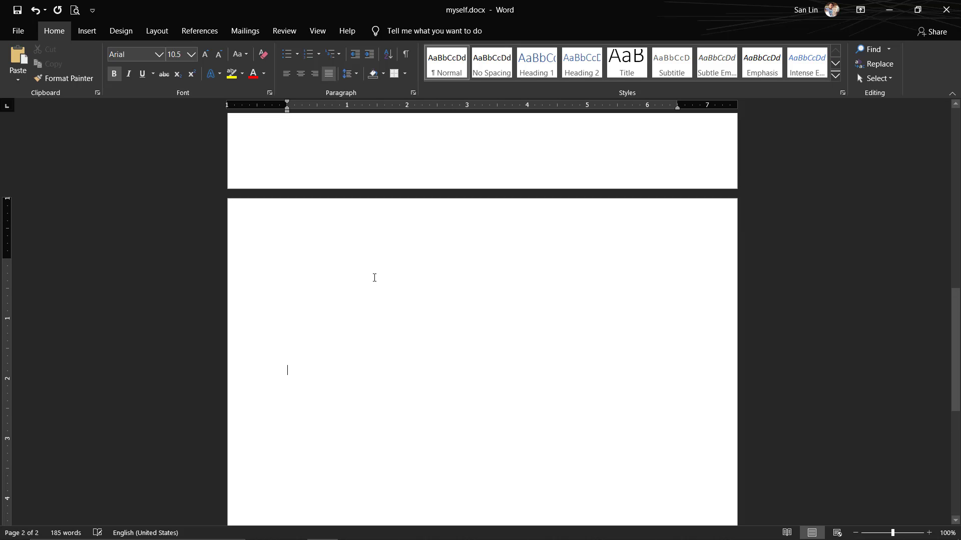
pyautogui.press('BackSpace')
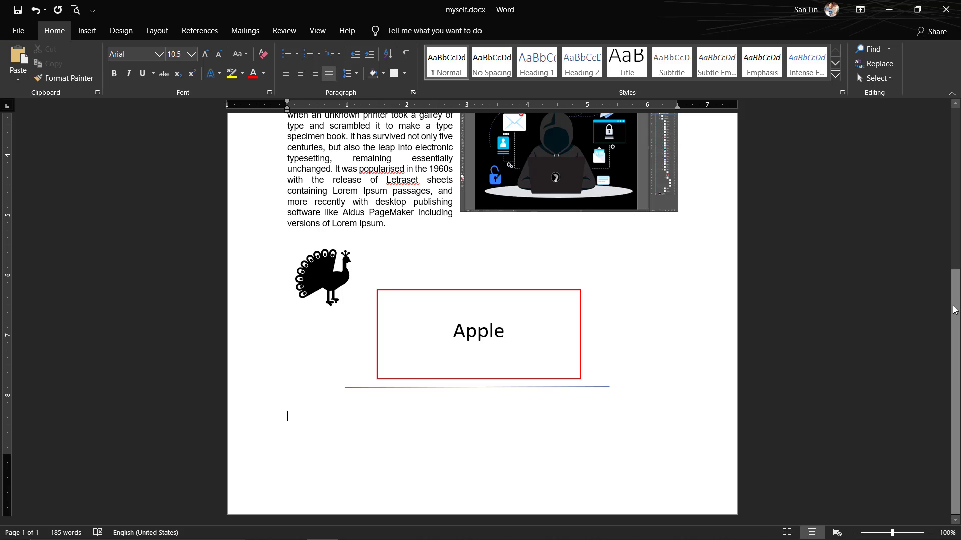
# Pick the Text Box tool from the Insert Shapes gallery
pyautogui.scroll(-3, 955, 326)
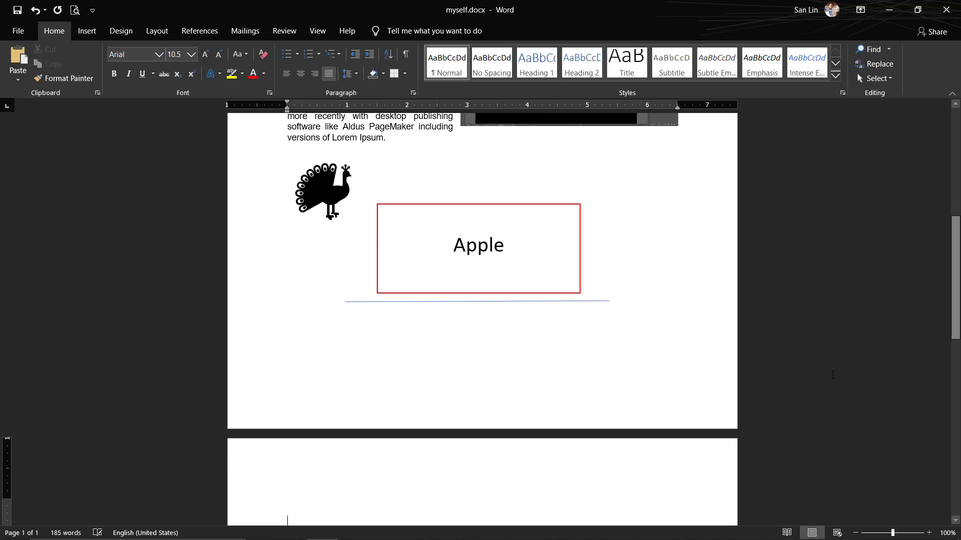
pyautogui.click(87, 31)
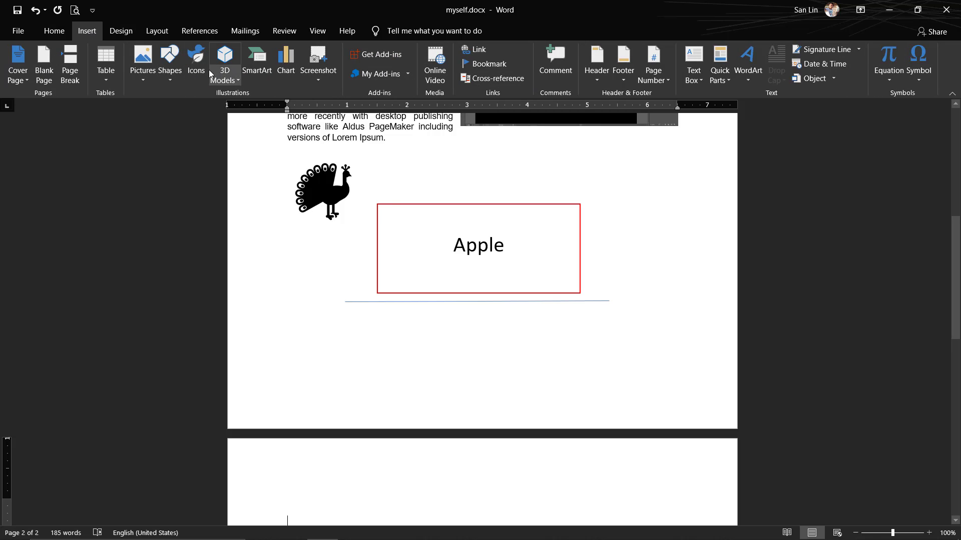
pyautogui.click(169, 77)
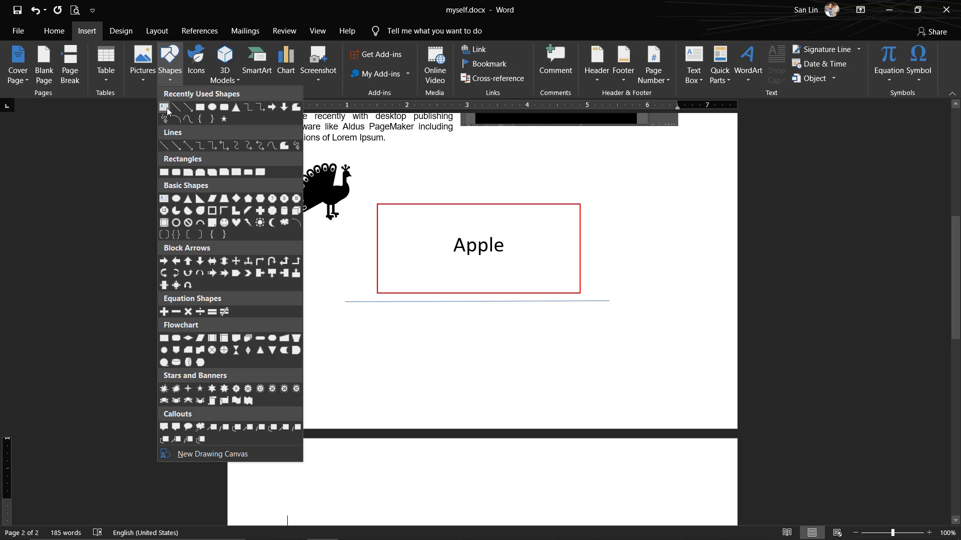
pyautogui.click(167, 110)
# Draw a 4.23" by 6.89" text box across the top of page 2 and select it
pyautogui.scroll(-2, 550, 310)
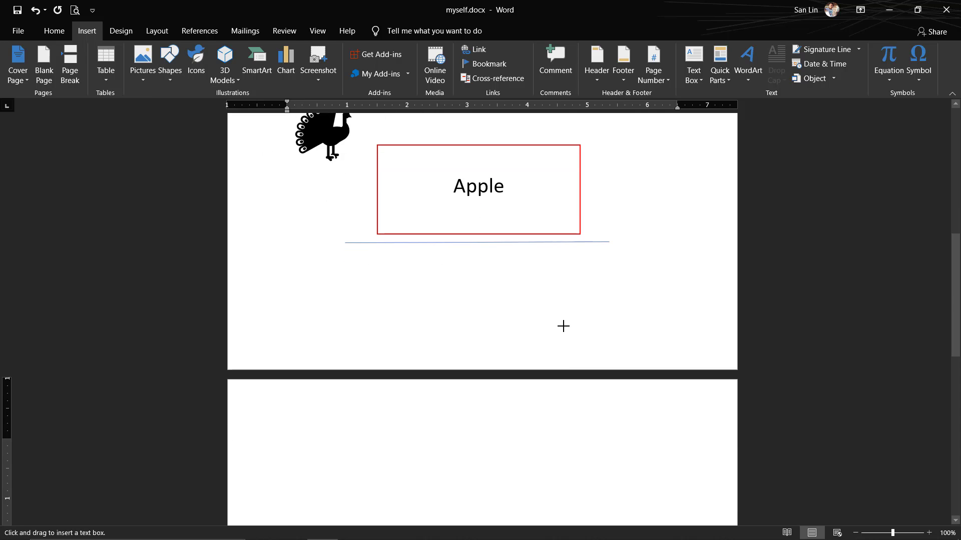
pyautogui.moveTo(956, 295); pyautogui.dragTo(955, 383)
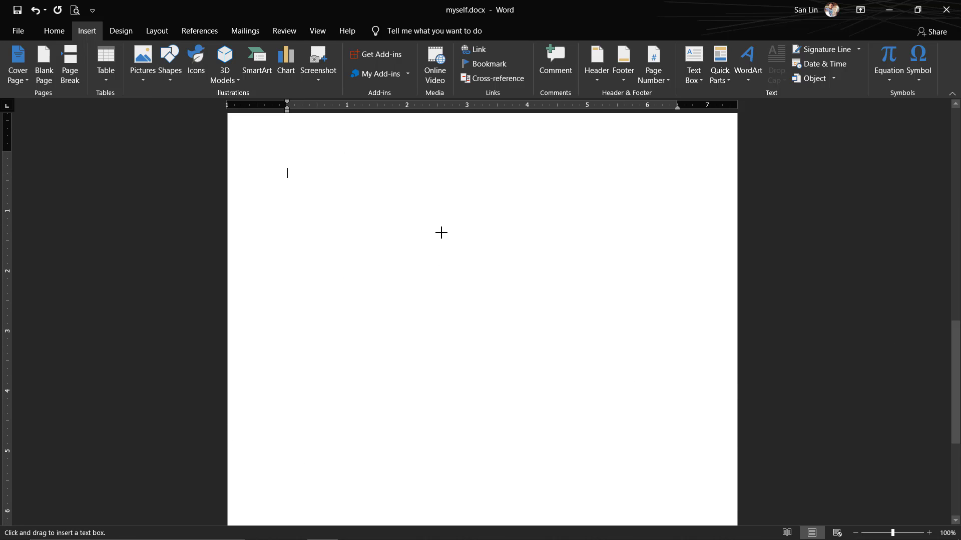
pyautogui.moveTo(287, 174); pyautogui.dragTo(714, 427)
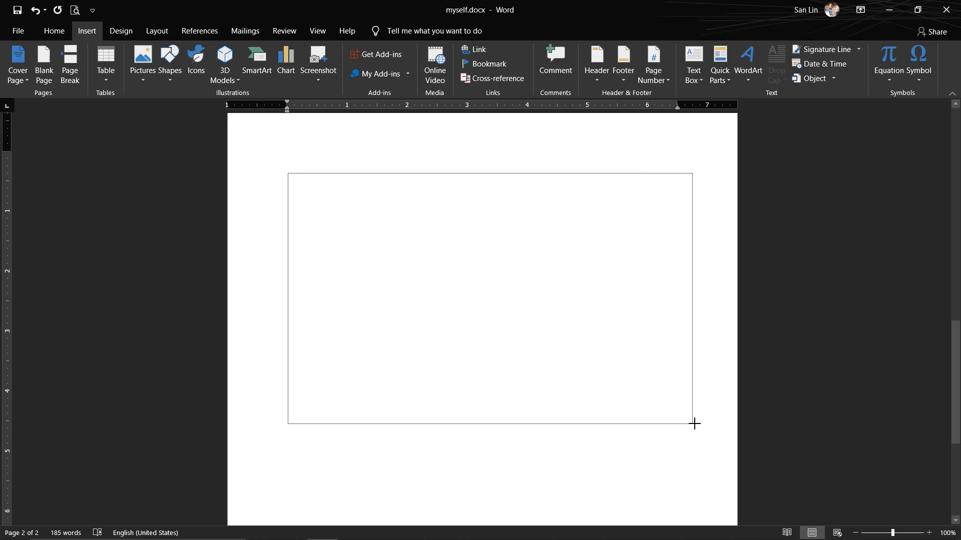
pyautogui.moveTo(714, 426); pyautogui.dragTo(702, 428)
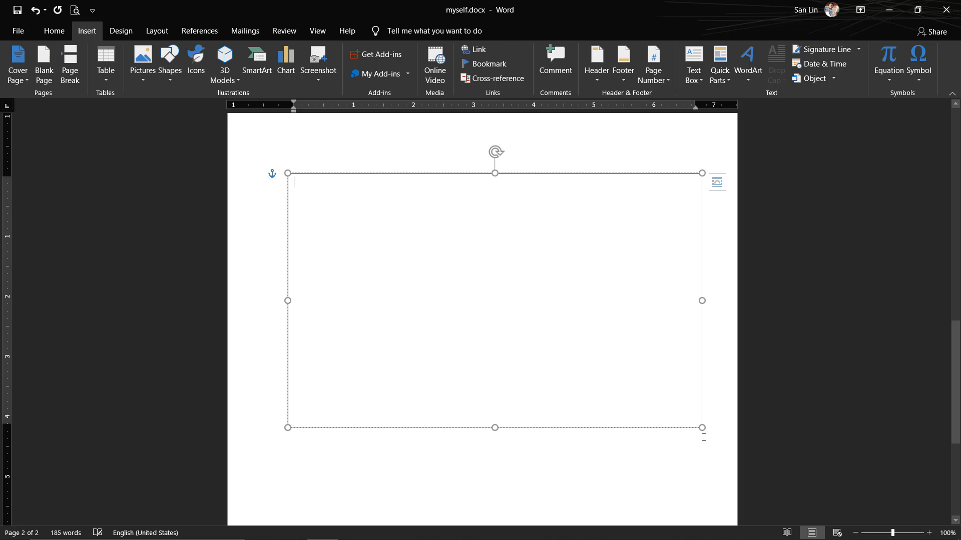
pyautogui.click(457, 173)
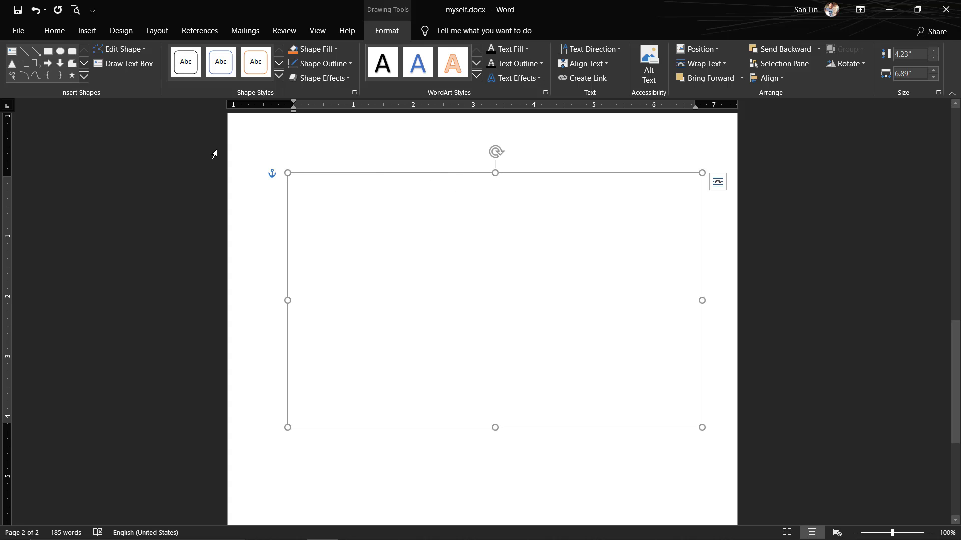
pyautogui.click(89, 31)
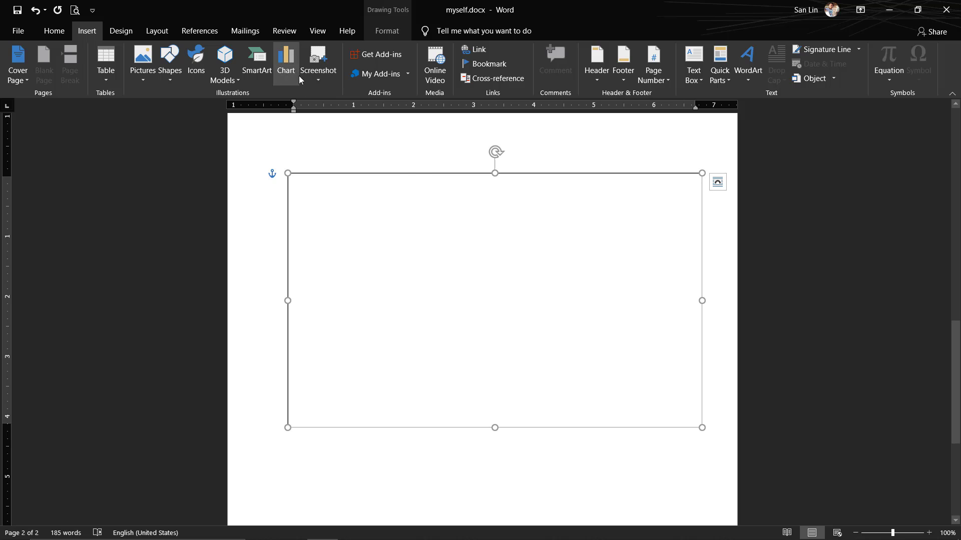
# Insert a clustered column chart with sample data into the text box and close its data sheet
pyautogui.click(286, 63)
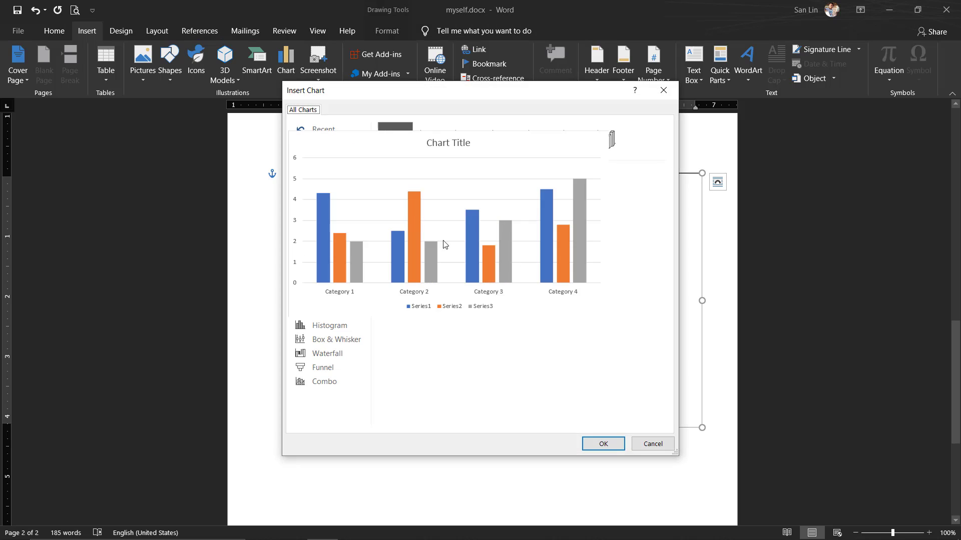
pyautogui.click(602, 444)
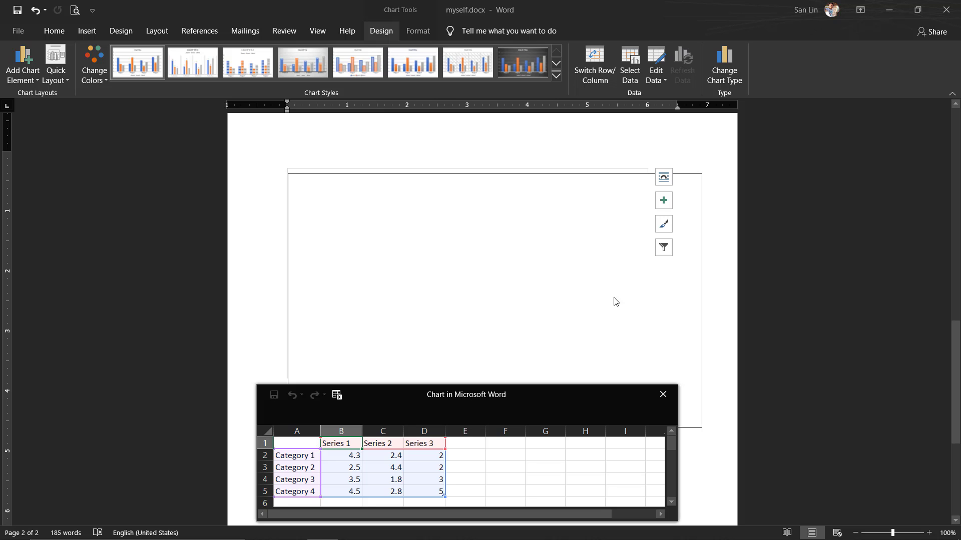
pyautogui.moveTo(594, 403); pyautogui.dragTo(365, 410)
pyautogui.click(590, 242)
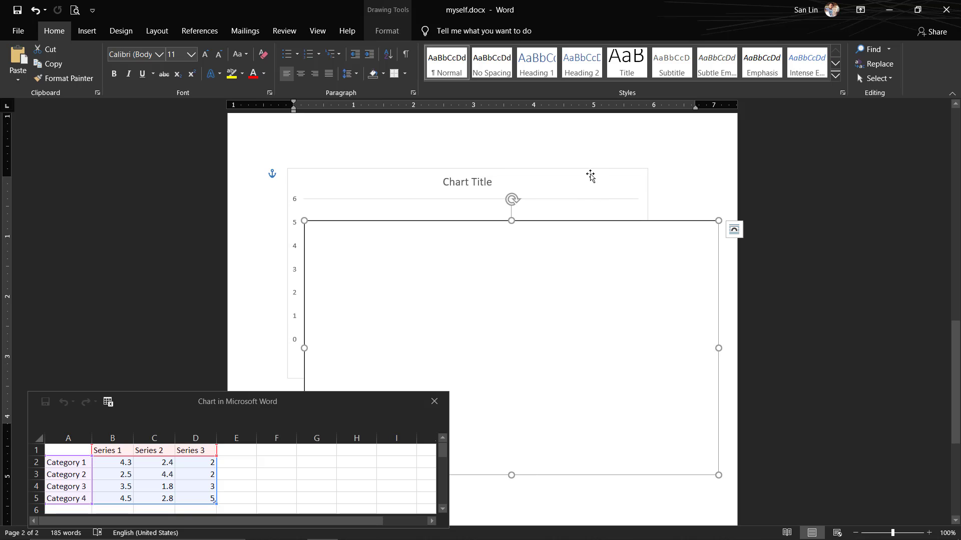
pyautogui.click(632, 277)
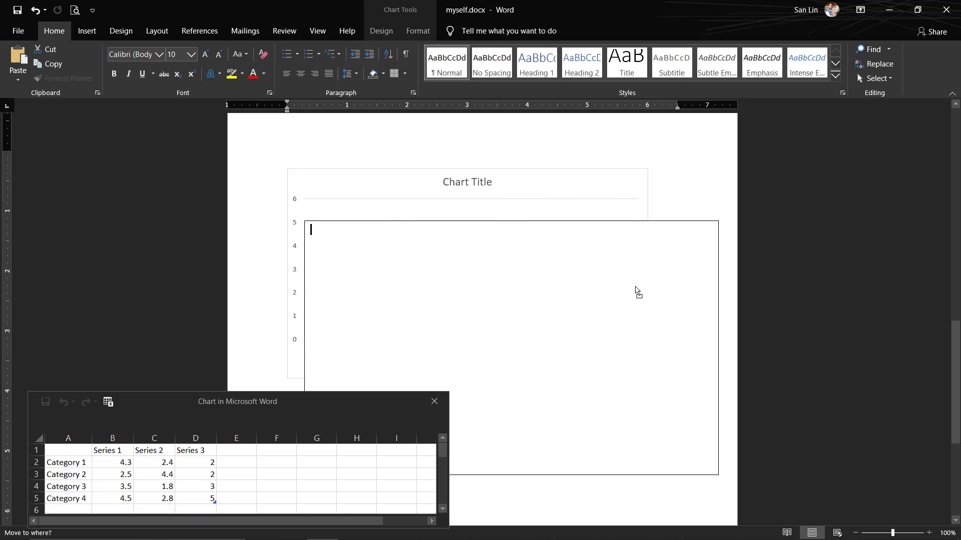
pyautogui.scroll(-5, 539, 280)
pyautogui.scroll(5, 514, 311)
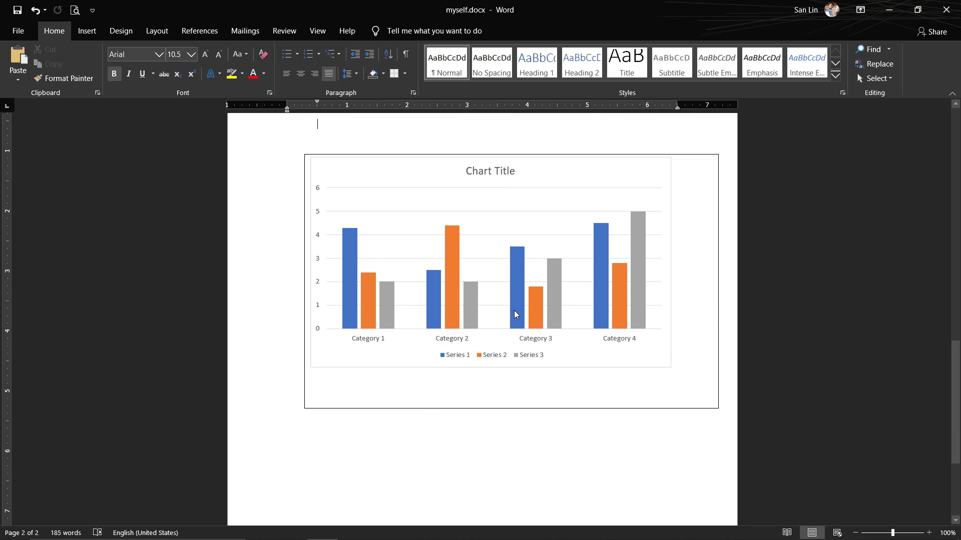
# Shrink the text box to fit the chart and move it higher on the page
pyautogui.click(542, 319)
pyautogui.scroll(-1, 483, 397)
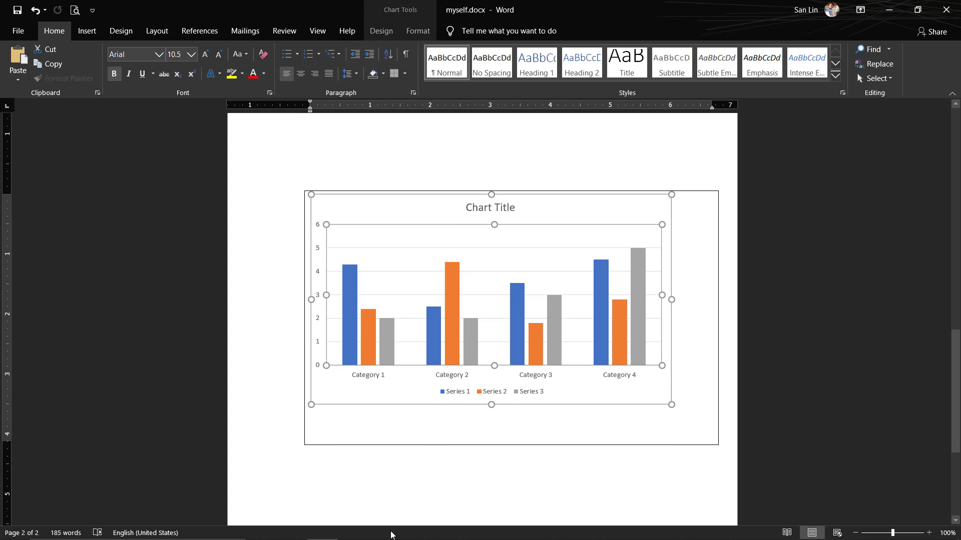
pyautogui.click(351, 346)
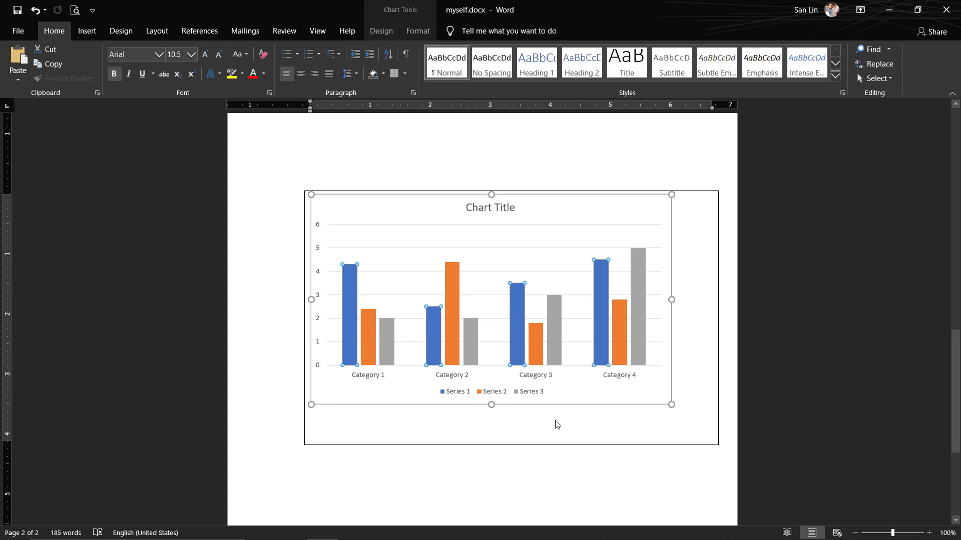
pyautogui.click(721, 442)
pyautogui.moveTo(718, 445); pyautogui.dragTo(676, 411)
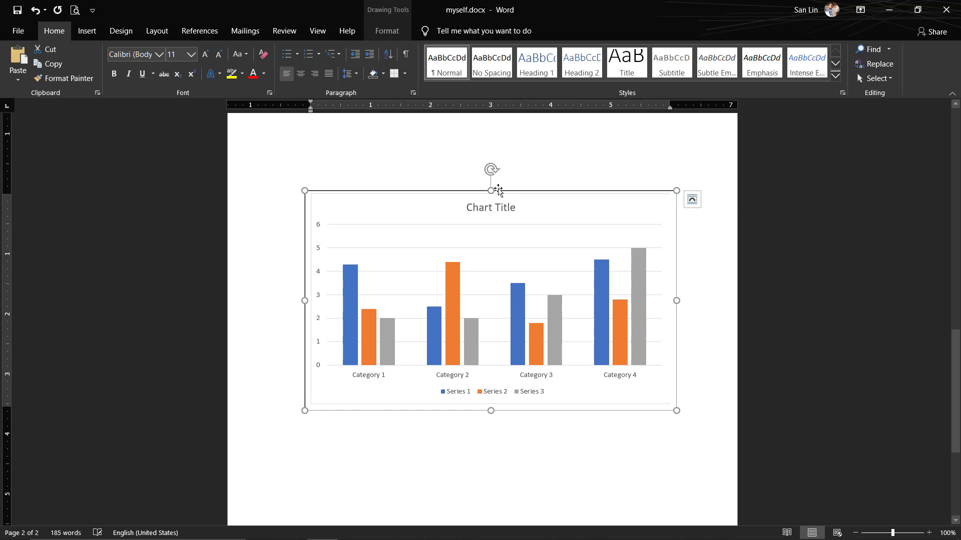
pyautogui.moveTo(499, 195)
pyautogui.mouseDown()
pyautogui.moveTo(516, 200)
pyautogui.moveTo(501, 209)
pyautogui.moveTo(490, 129)
pyautogui.mouseUp()
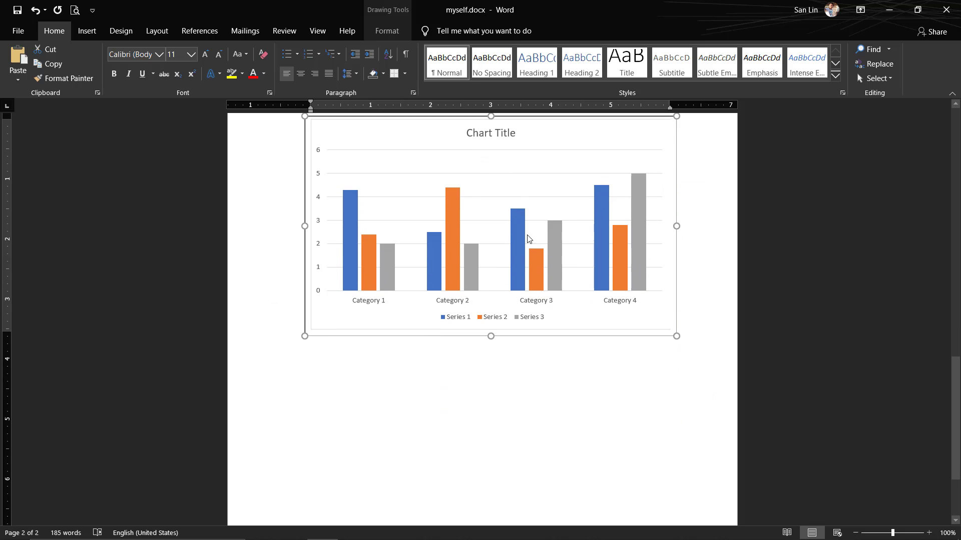
# Title the chart 'Month' and move it higher up on page 2
pyautogui.click(490, 131)
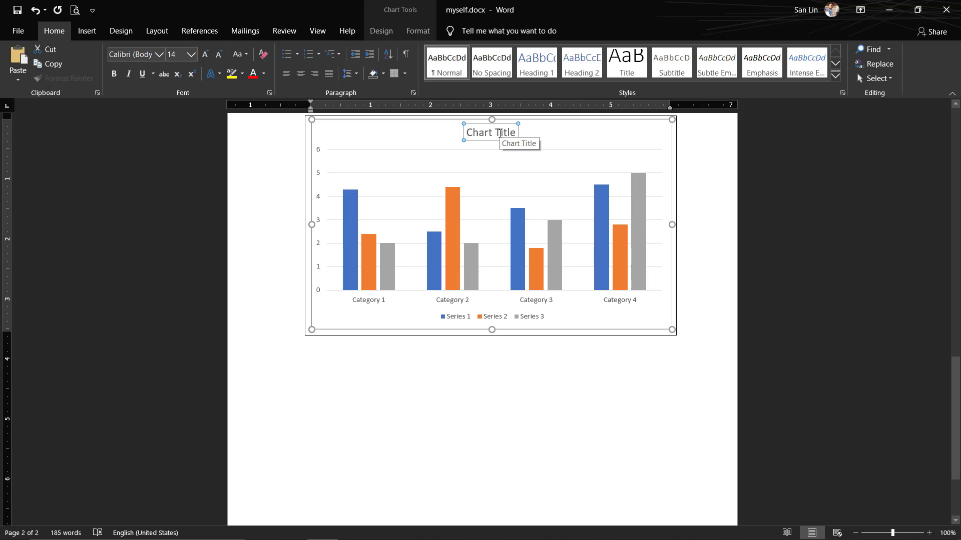
pyautogui.write('Month')
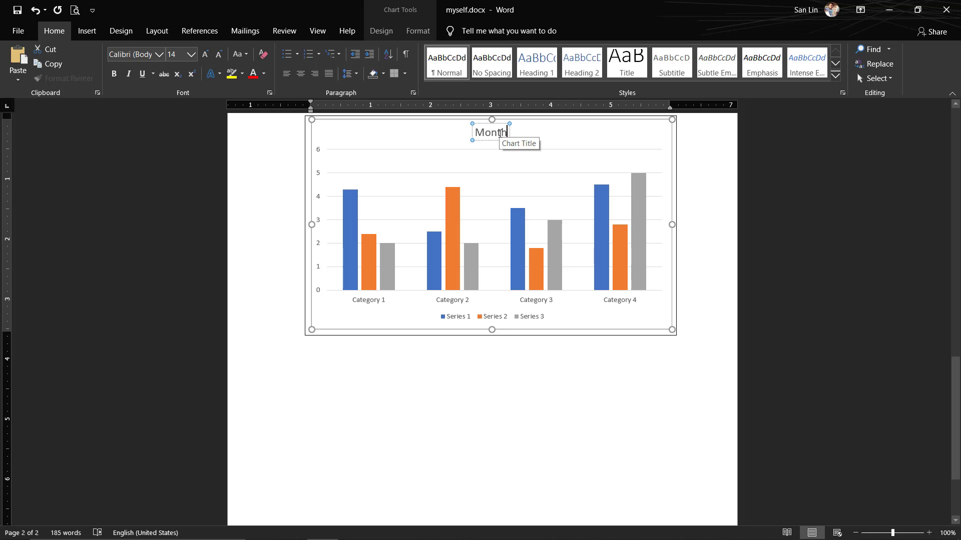
pyautogui.click(515, 457)
pyautogui.scroll(1, 526, 286)
pyautogui.scroll(2, 526, 283)
pyautogui.scroll(1, 525, 283)
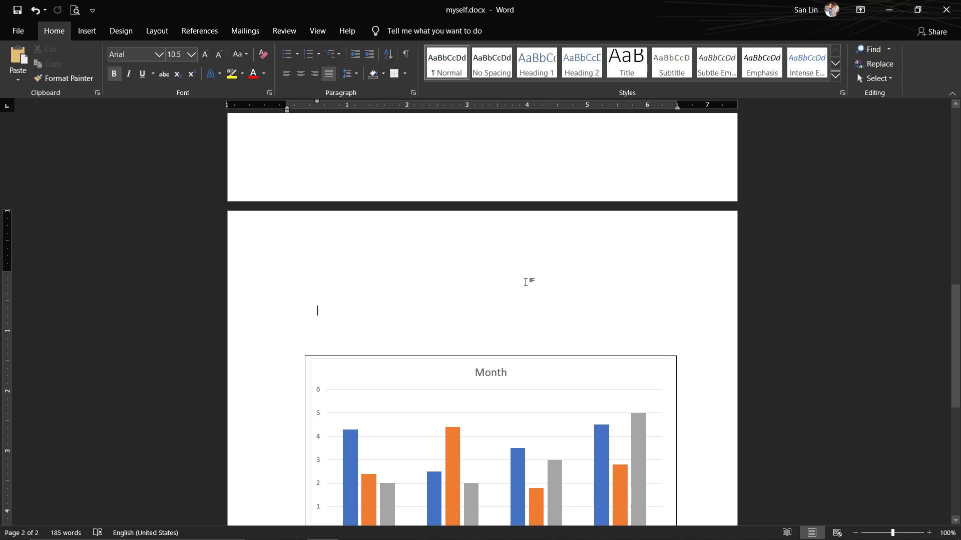
pyautogui.press('Return')
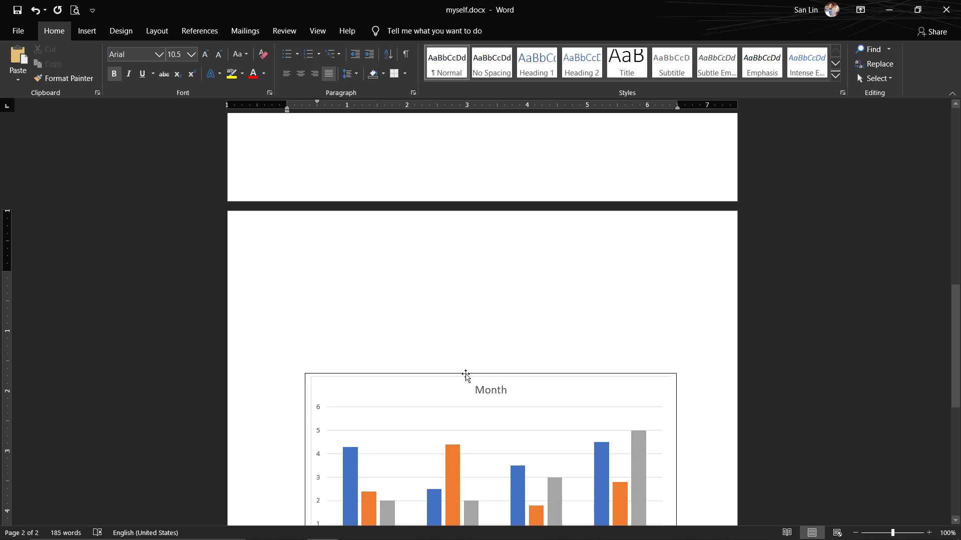
pyautogui.moveTo(466, 376); pyautogui.dragTo(468, 250)
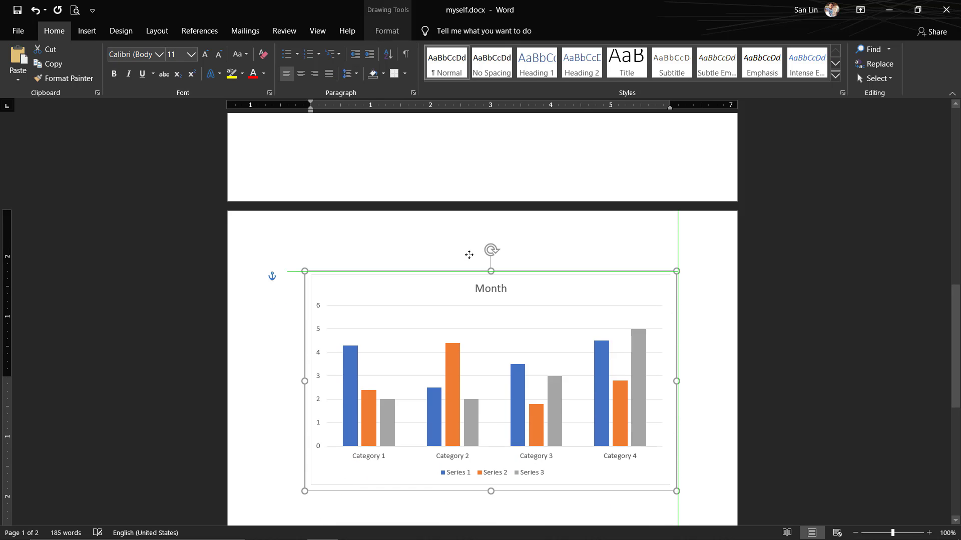
pyautogui.click(358, 467)
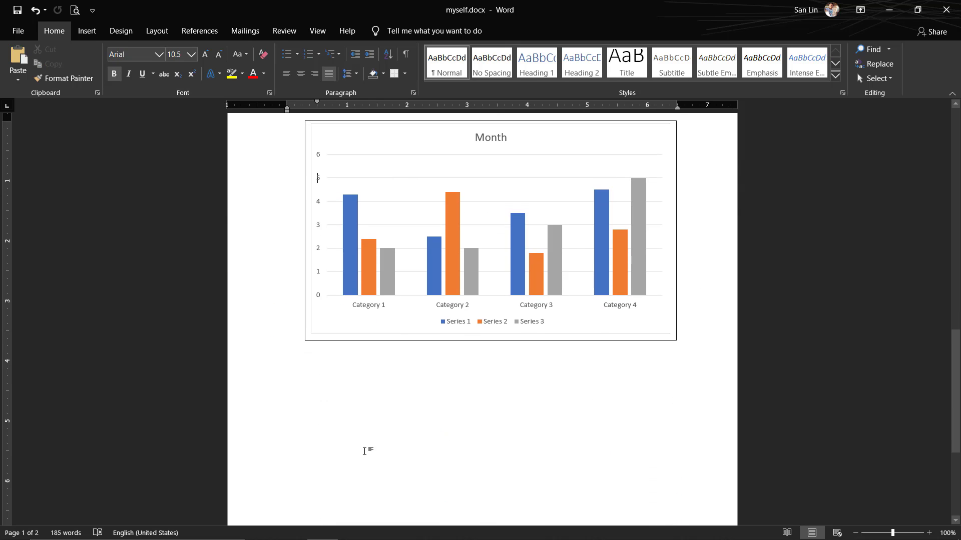
# Insert an empty paragraph above the chart and put the caret below it
pyautogui.scroll(5, 329, 373)
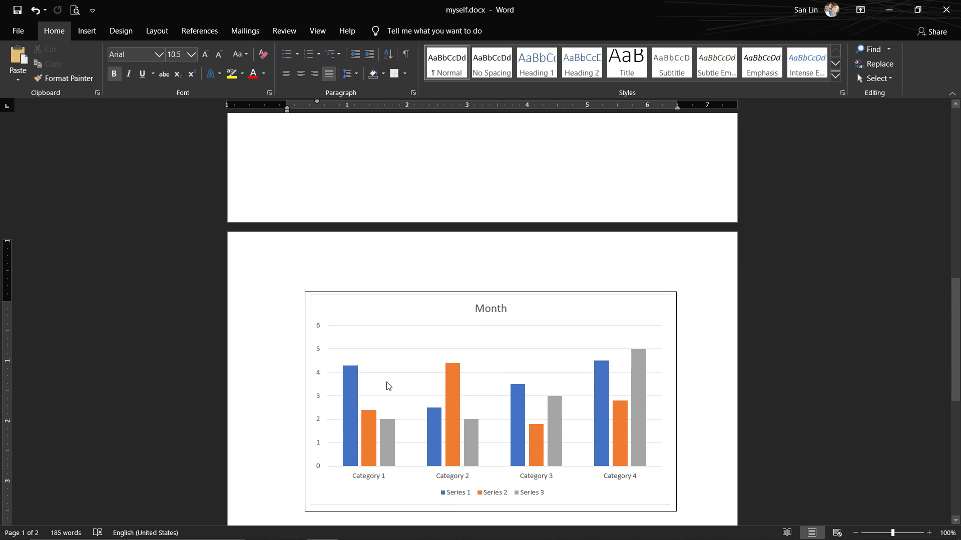
pyautogui.scroll(1, 354, 293)
pyautogui.moveTo(955, 328); pyautogui.dragTo(956, 296)
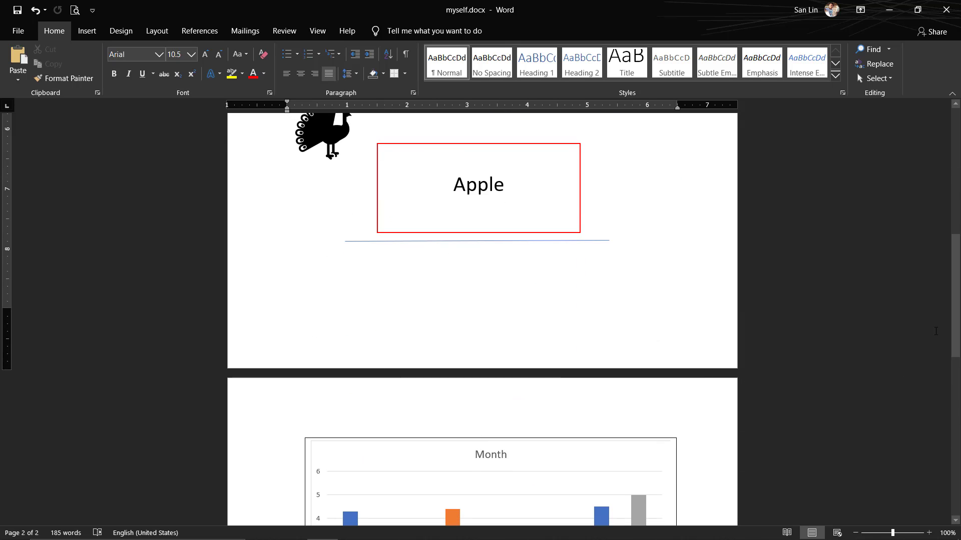
pyautogui.scroll(-9, 321, 270)
pyautogui.scroll(-6, 340, 263)
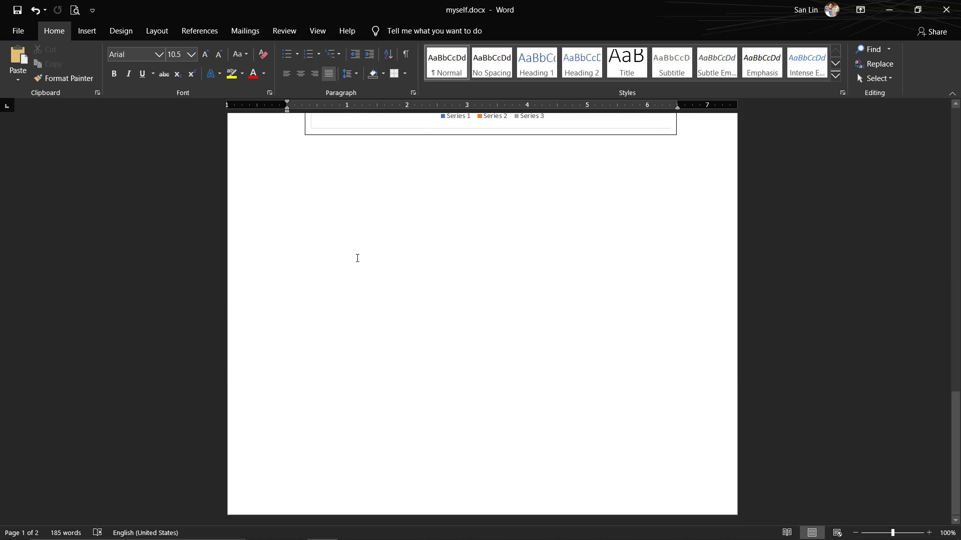
pyautogui.scroll(4, 350, 245)
pyautogui.rightClick(343, 231)
pyautogui.click(330, 365)
pyautogui.click(417, 342)
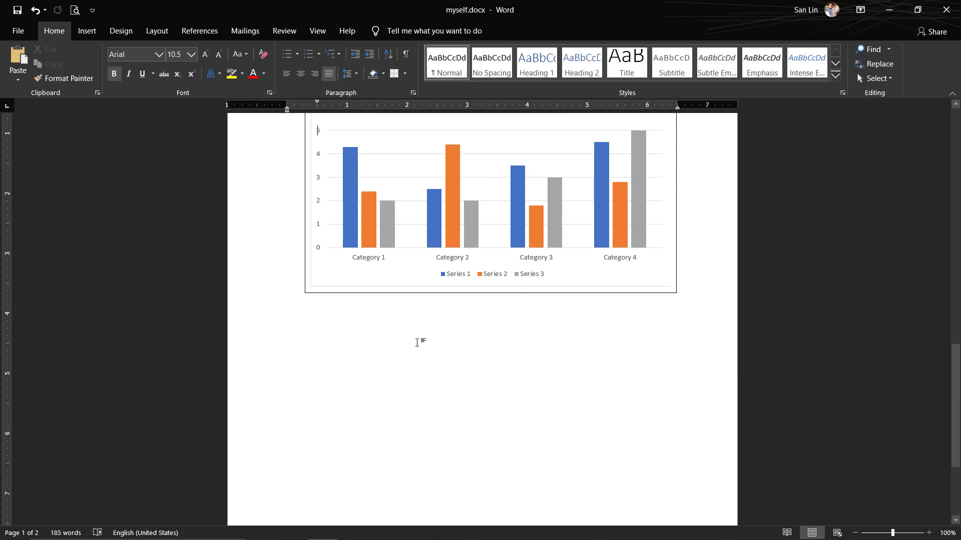
pyautogui.scroll(3, 420, 320)
pyautogui.click(422, 163)
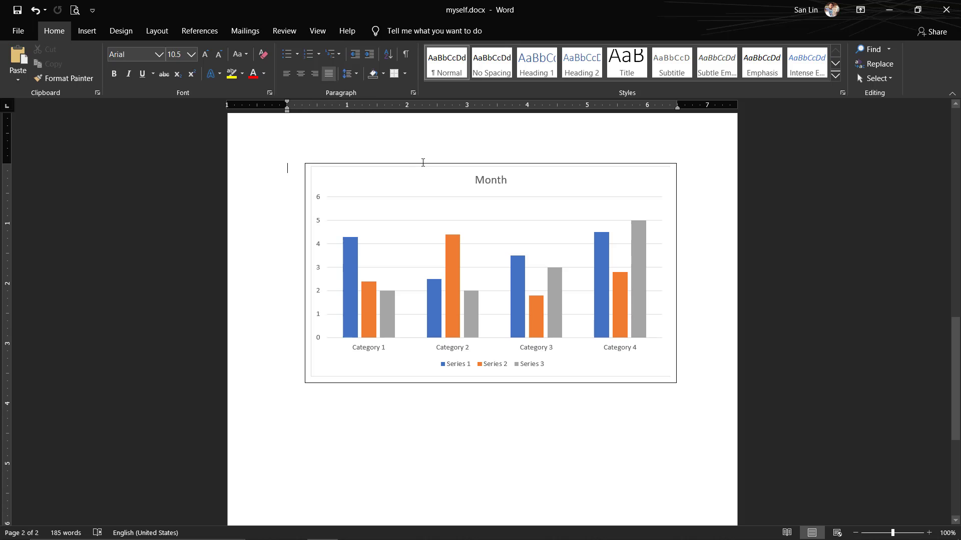
pyautogui.press('Return')
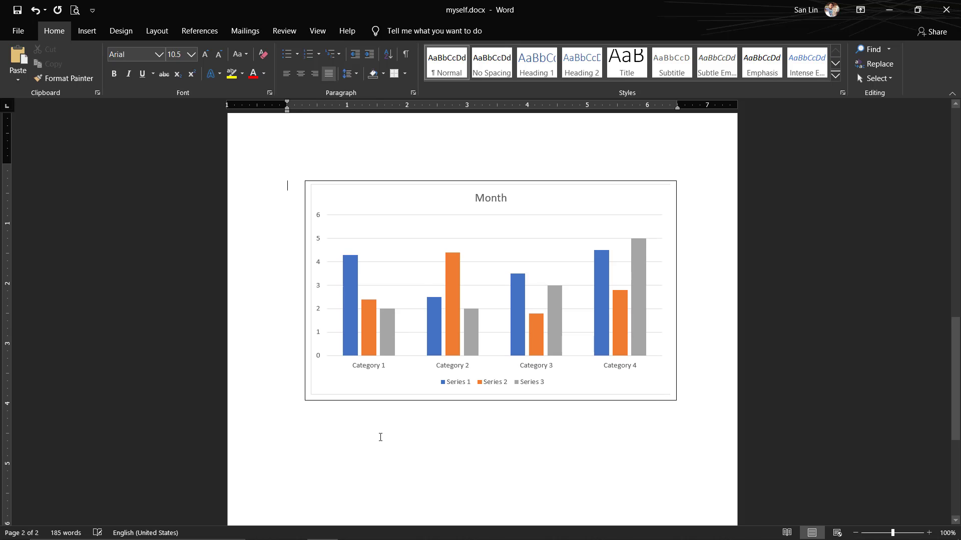
pyautogui.press('Down')
pyautogui.scroll(-1, 385, 480)
pyautogui.moveTo(956, 378); pyautogui.dragTo(956, 437)
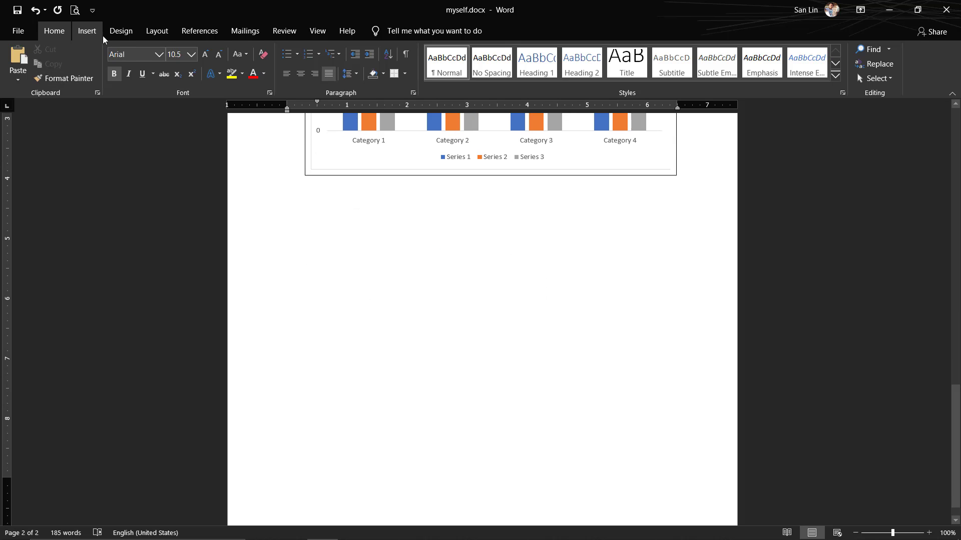
# Open the Online Video prompt and cancel it without inserting a video
pyautogui.scroll(-2, 115, 32)
pyautogui.scroll(-1, 128, 35)
pyautogui.scroll(1, 128, 35)
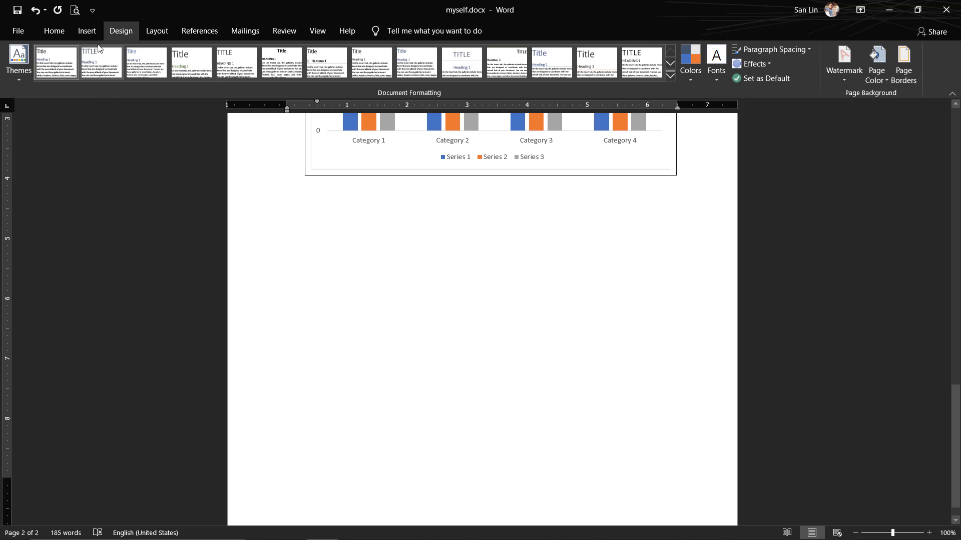
pyautogui.scroll(1, 121, 34)
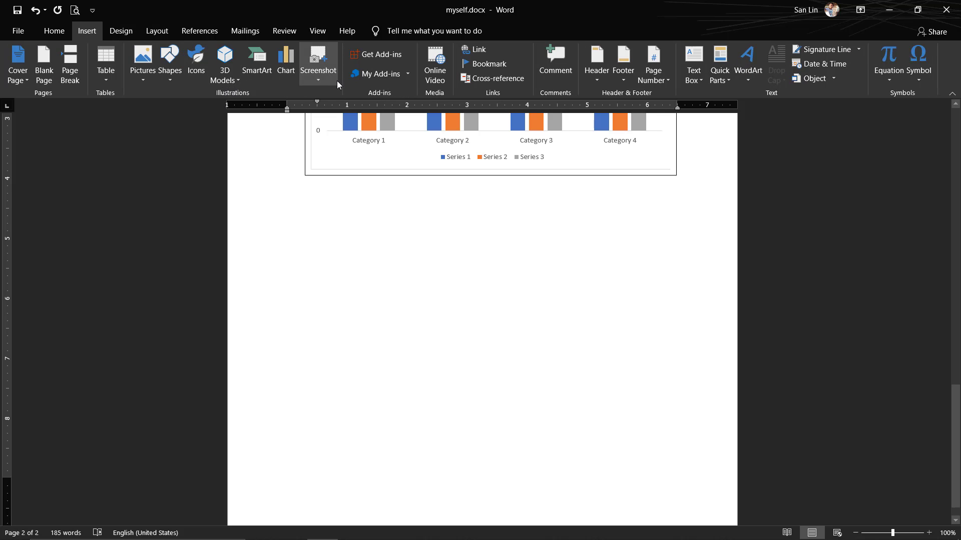
pyautogui.click(435, 69)
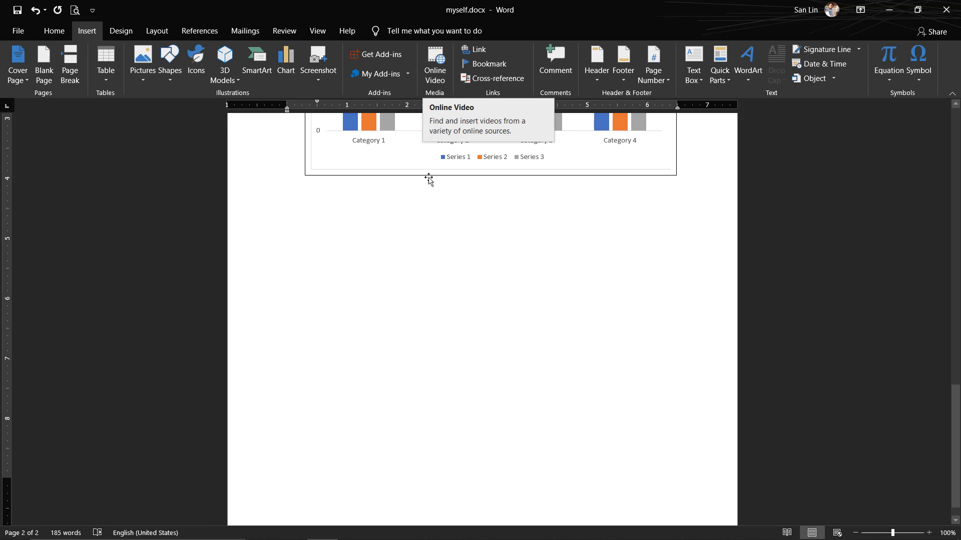
pyautogui.click(435, 63)
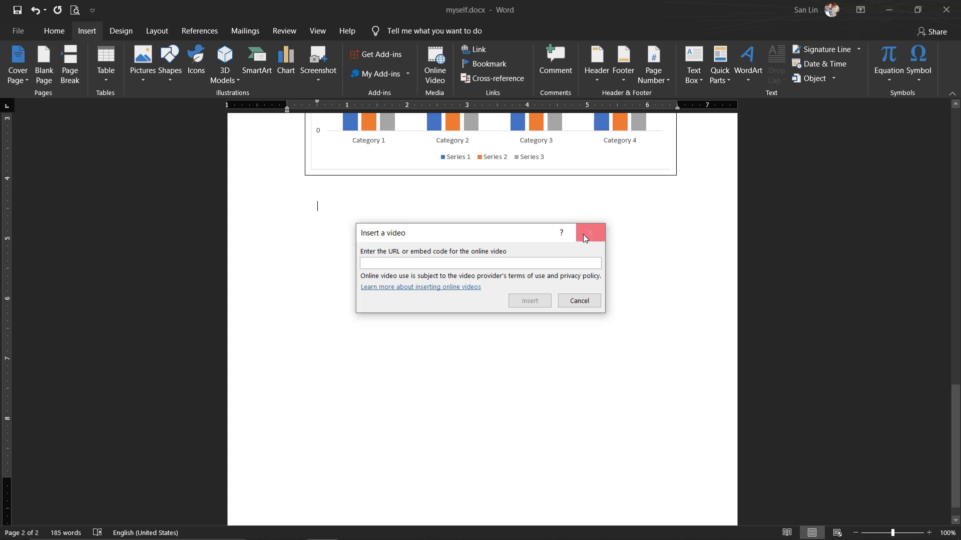
pyautogui.click(579, 301)
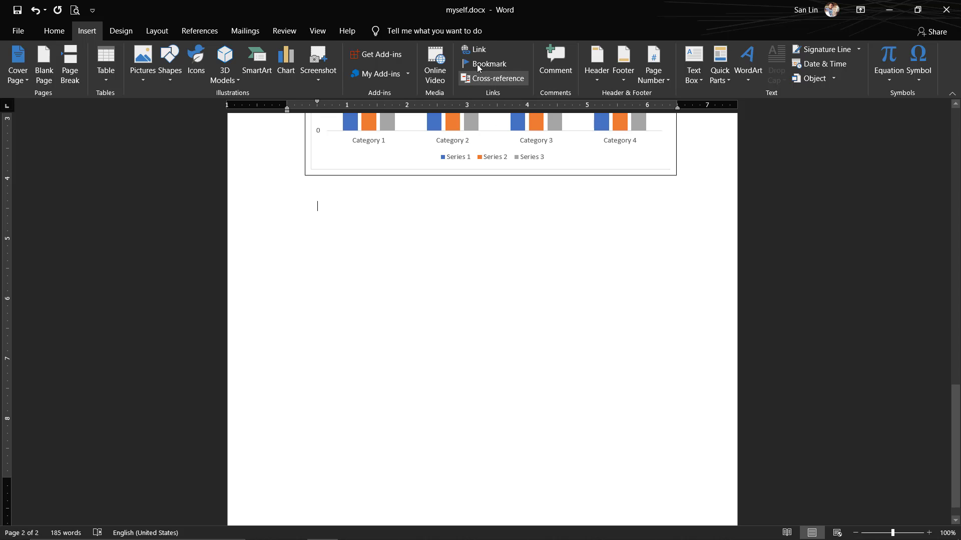
# Look over the Insert Link options, cancel, then type and select the word 'Google'
pyautogui.click(479, 50)
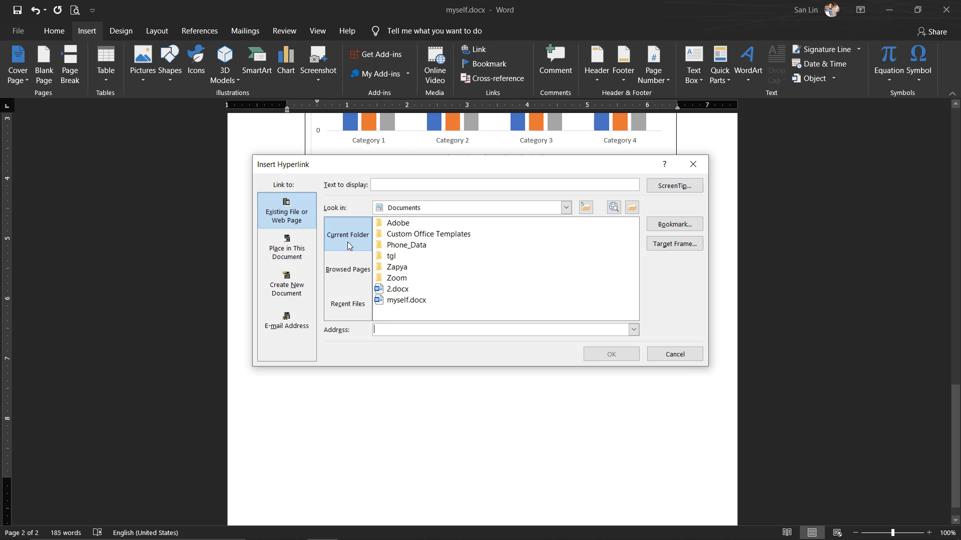
pyautogui.click(287, 248)
pyautogui.click(287, 213)
pyautogui.click(286, 248)
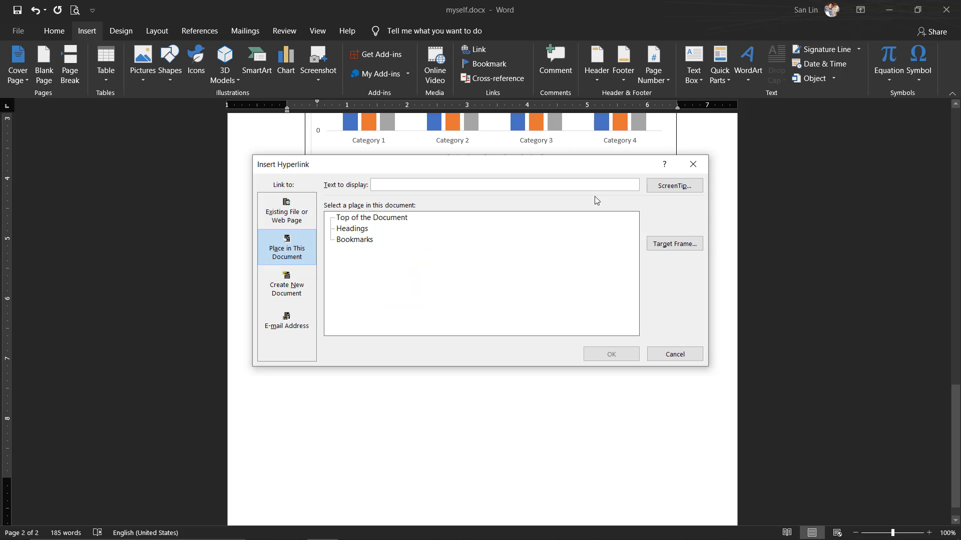
pyautogui.click(692, 164)
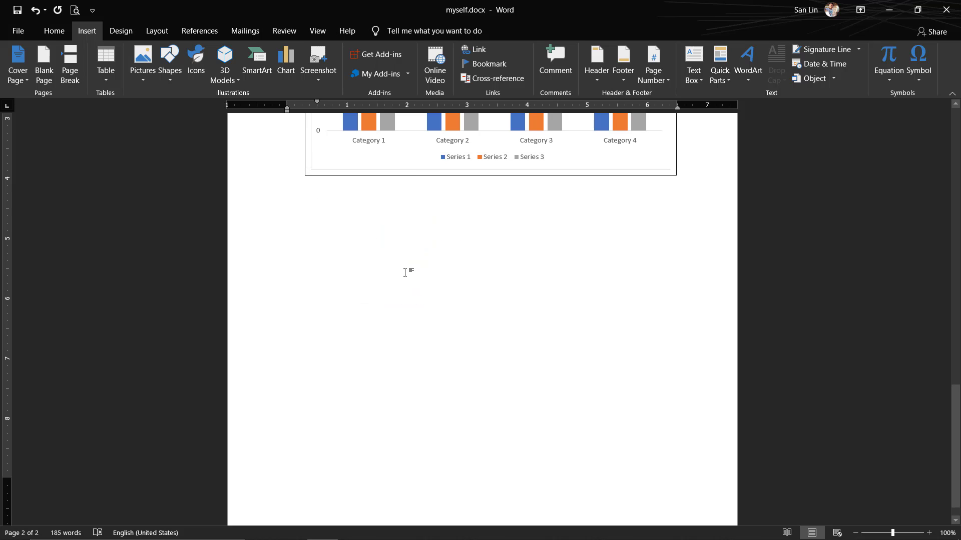
pyautogui.write('Google')
pyautogui.click(335, 302)
pyautogui.doubleClick(319, 208)
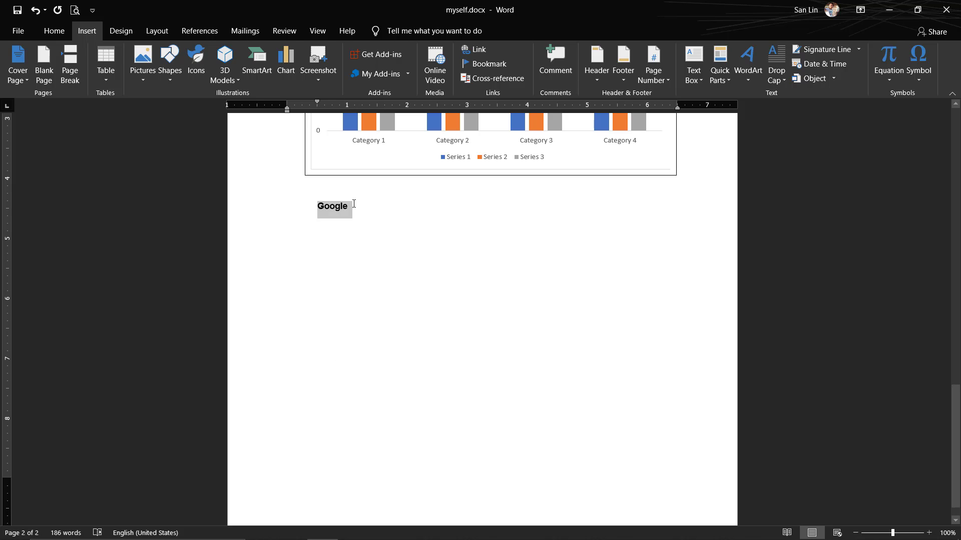
# Open the link settings for 'Google' and browse the file, document, new-document and e-mail targets
pyautogui.click(475, 51)
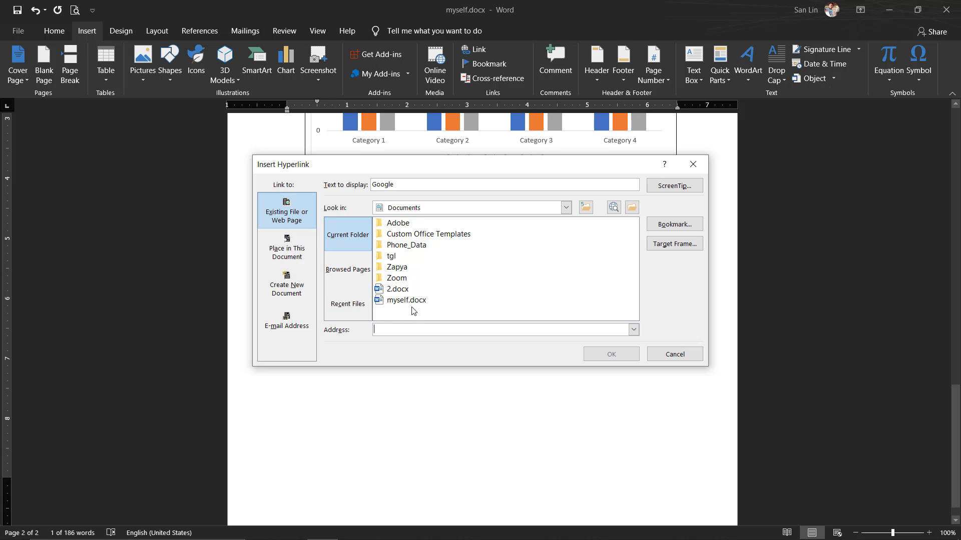
pyautogui.click(403, 291)
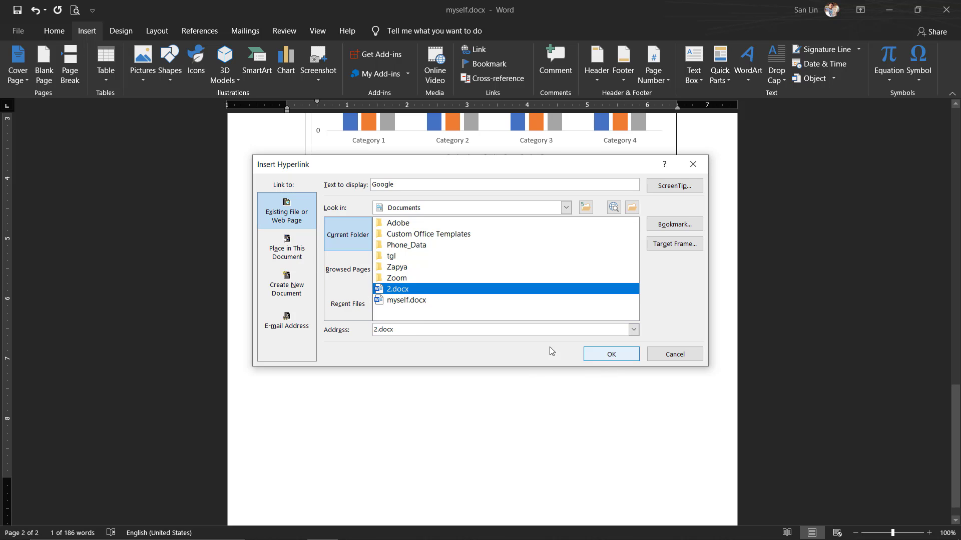
pyautogui.click(408, 301)
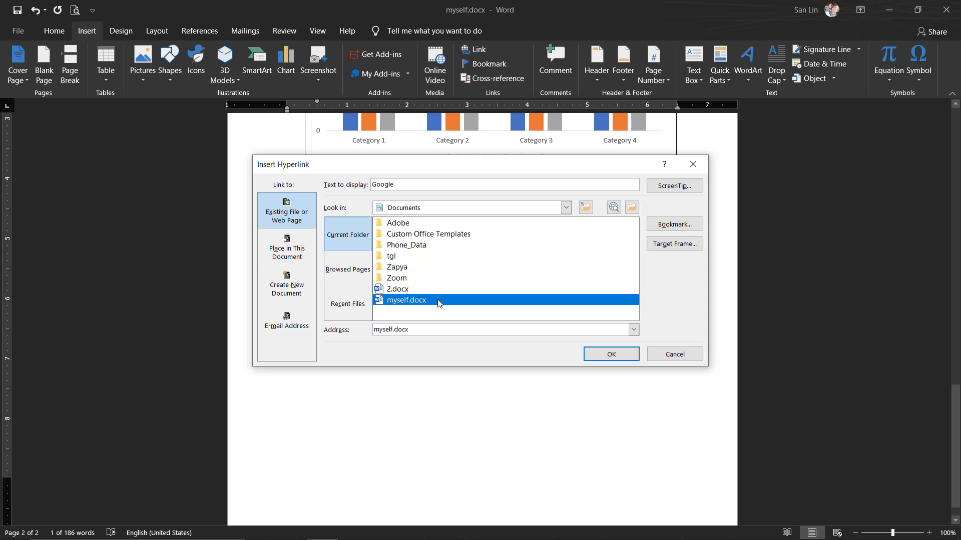
pyautogui.click(296, 250)
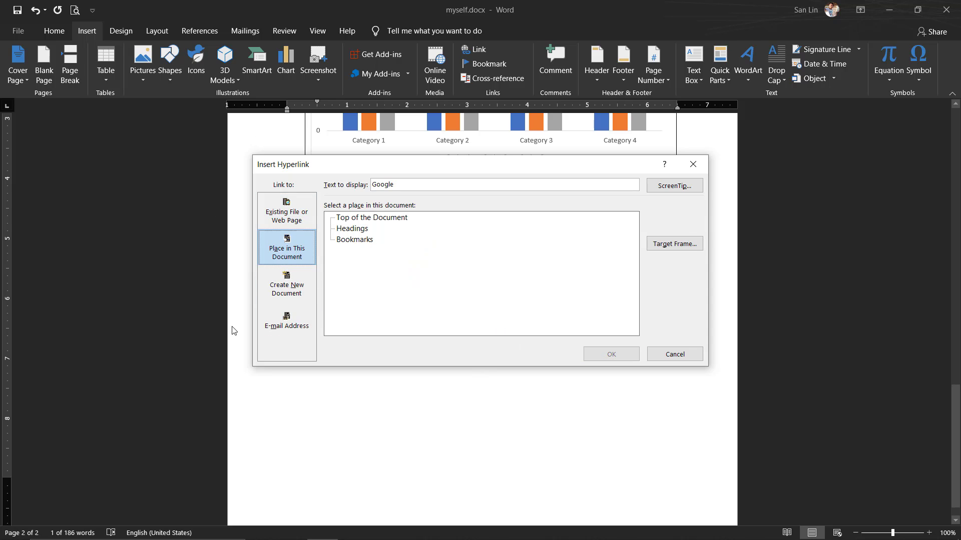
pyautogui.click(357, 231)
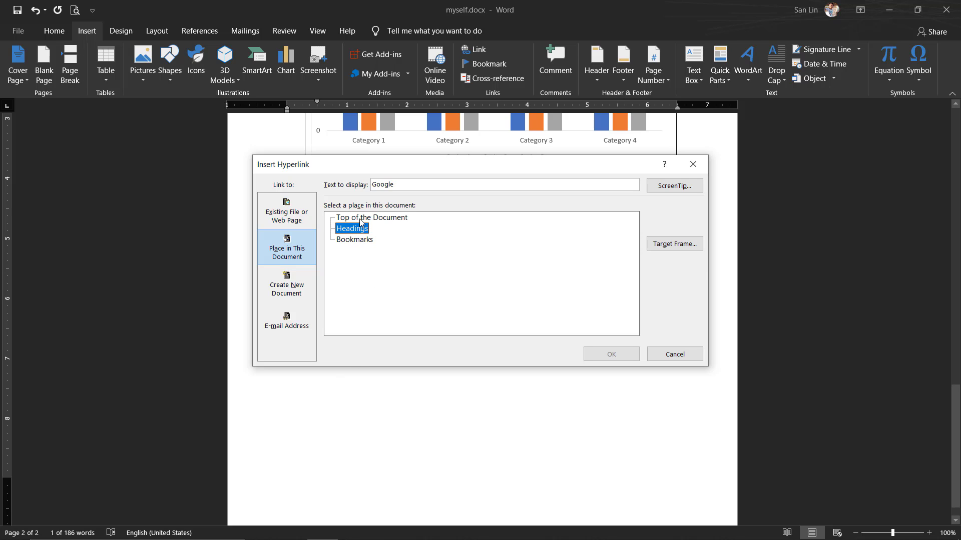
pyautogui.click(362, 220)
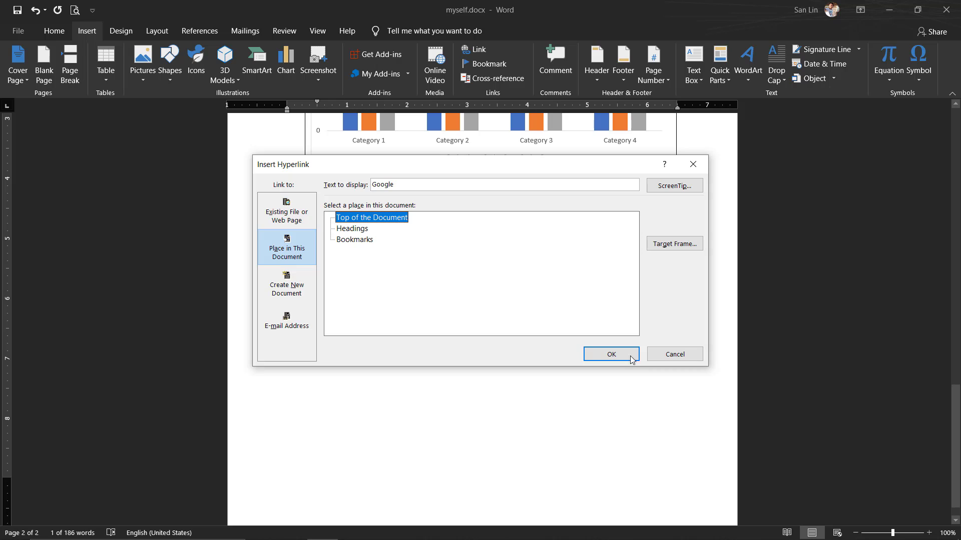
pyautogui.click(286, 262)
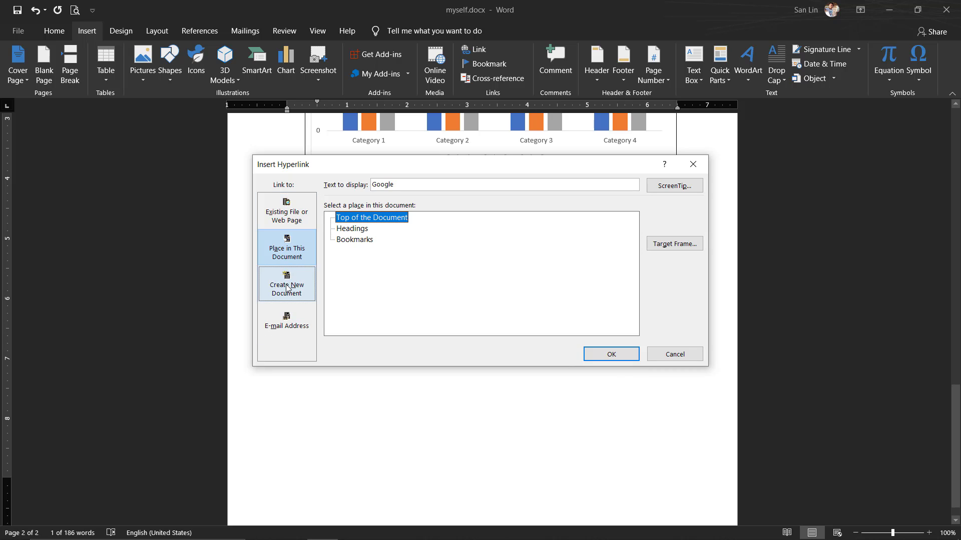
pyautogui.click(287, 280)
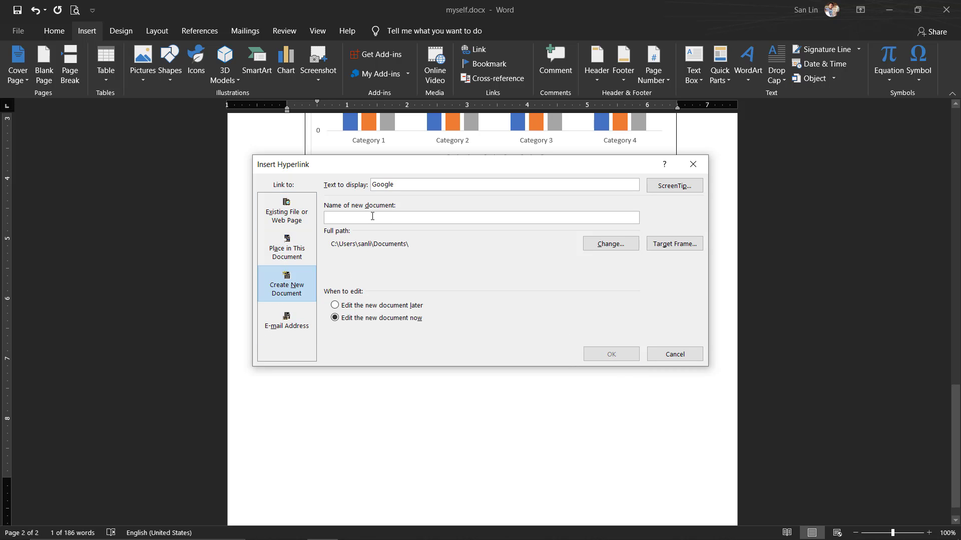
pyautogui.click(290, 330)
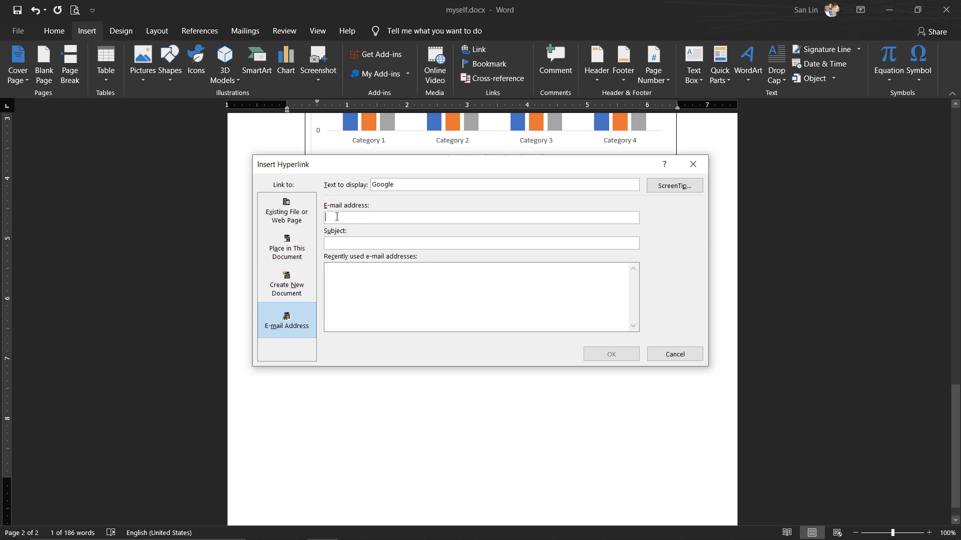
pyautogui.click(335, 215)
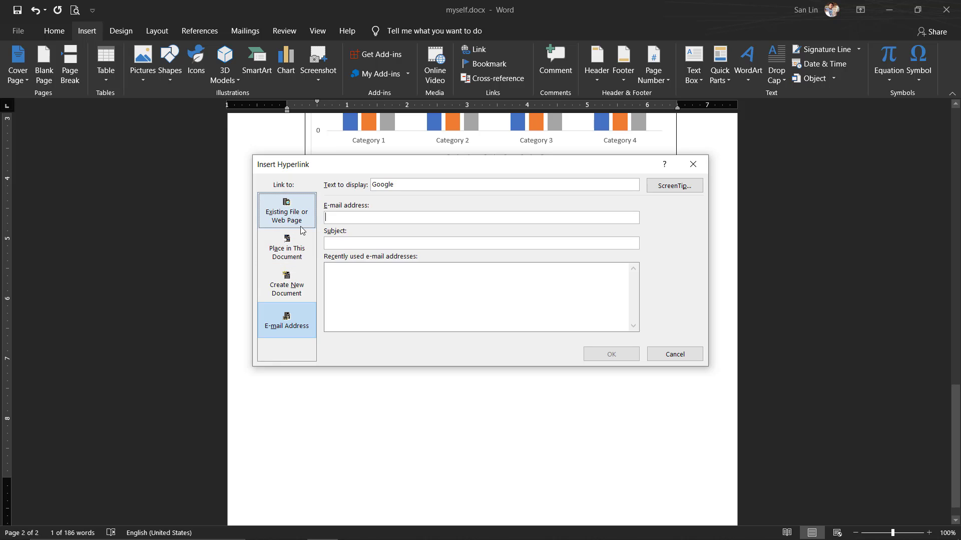
pyautogui.click(288, 213)
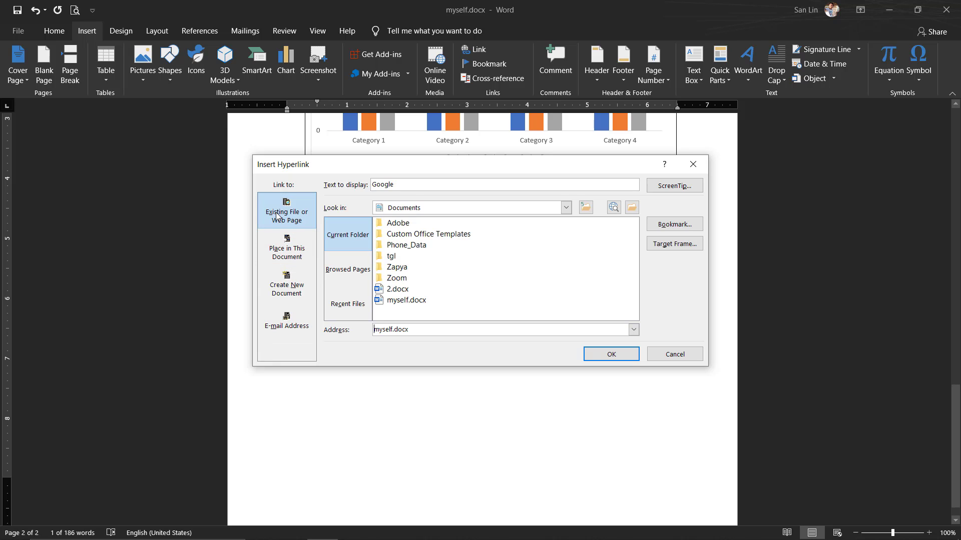
pyautogui.click(288, 212)
pyautogui.moveTo(428, 328); pyautogui.dragTo(376, 330)
pyautogui.write('h')
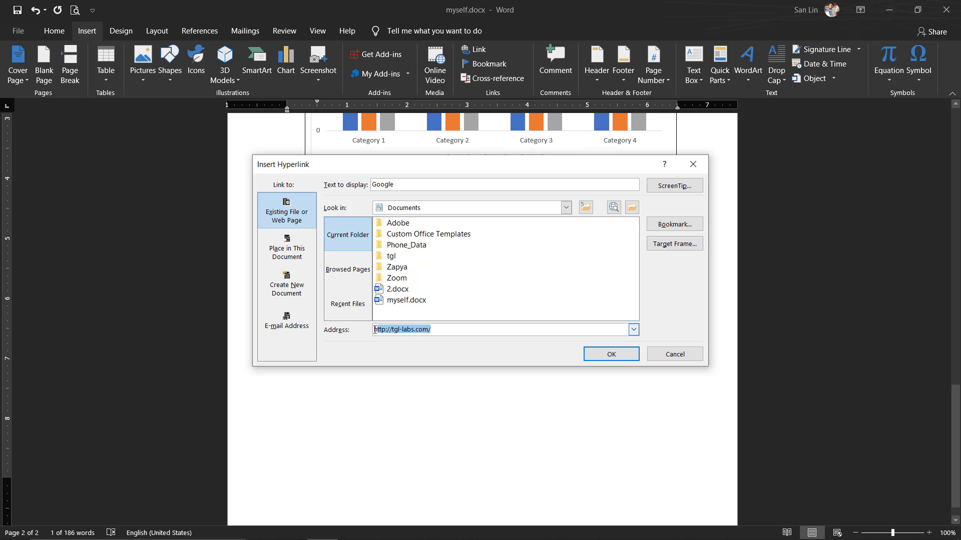
pyautogui.write('ttps://')
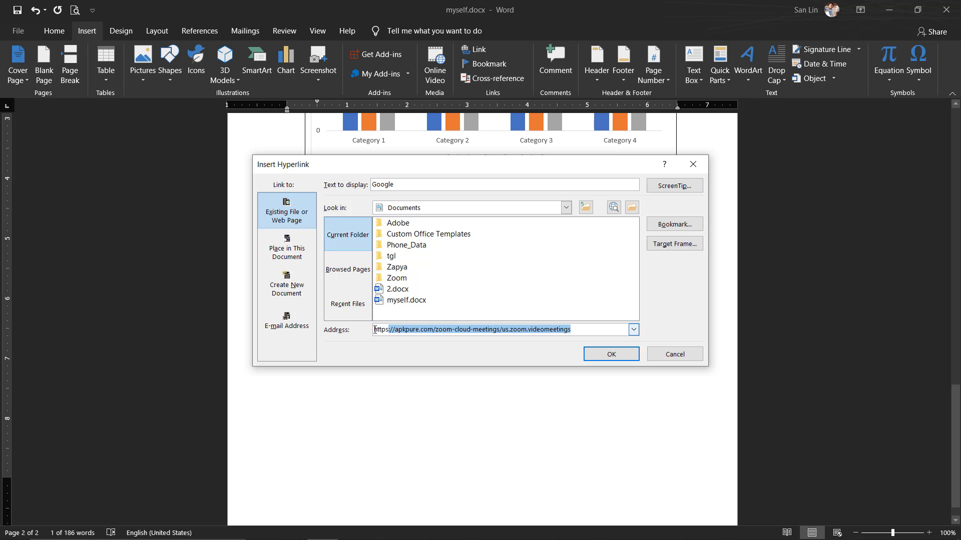
pyautogui.write('www.google.com/gmail/')
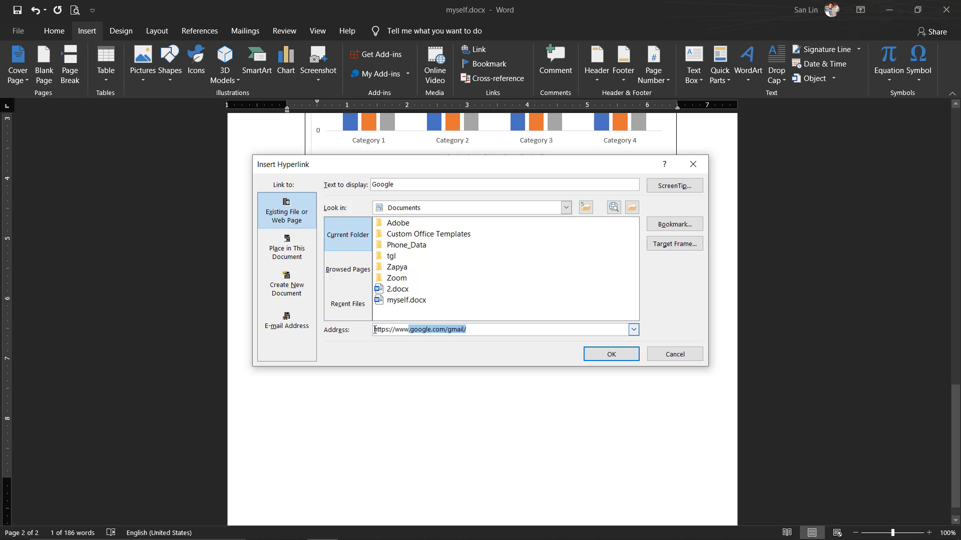
pyautogui.click(483, 330)
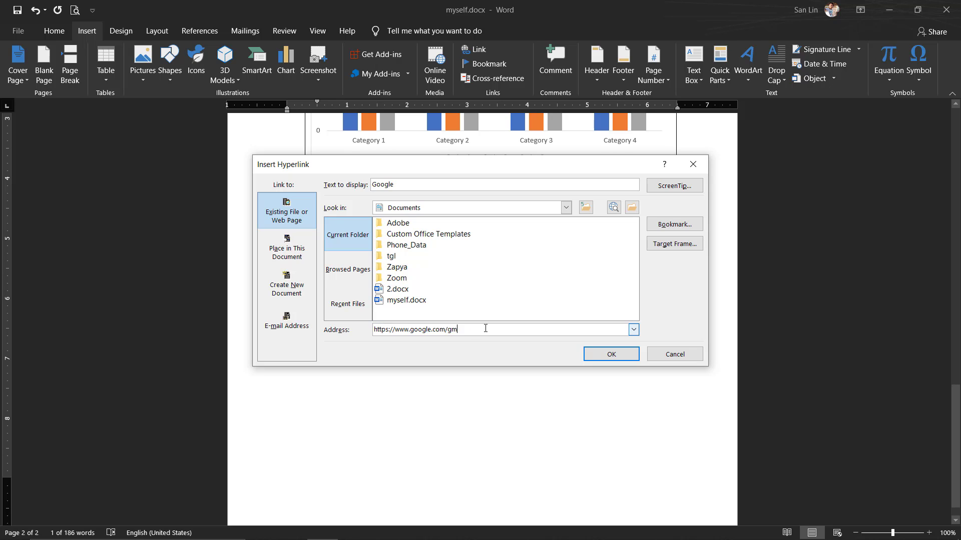
pyautogui.press('BackSpace')
pyautogui.press('BackSpace')
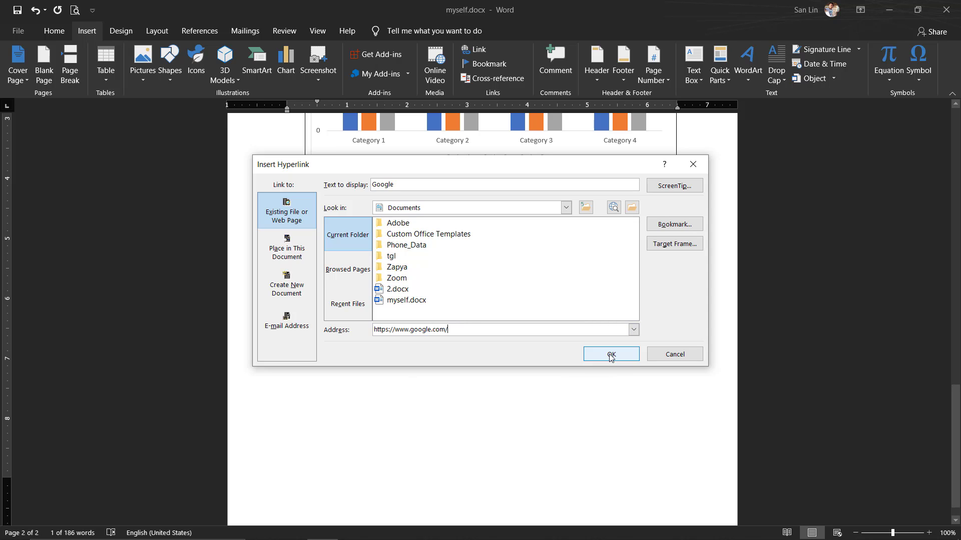
pyautogui.click(611, 354)
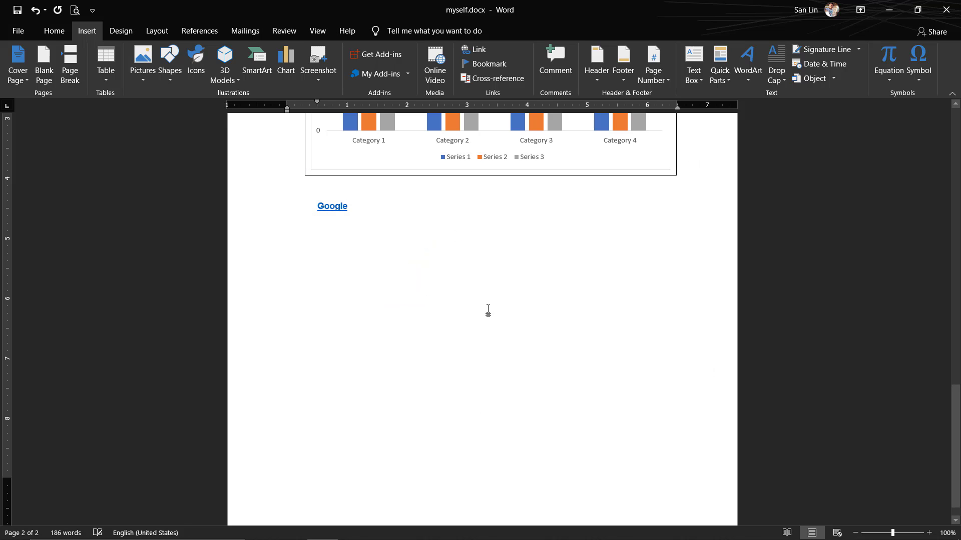
# Clear stray text in the Google link, then test that it opens Google in Chrome
pyautogui.click(335, 210)
pyautogui.write('fdfdf')
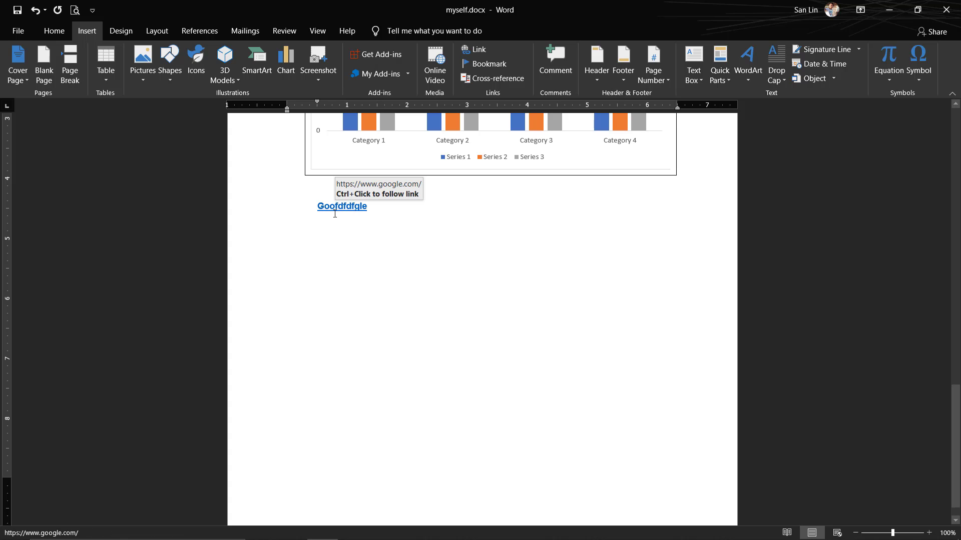
pyautogui.press('BackSpace')
pyautogui.press('BackSpace')
pyautogui.press('BackSpace')
pyautogui.press('BackSpace')
pyautogui.press('BackSpace')
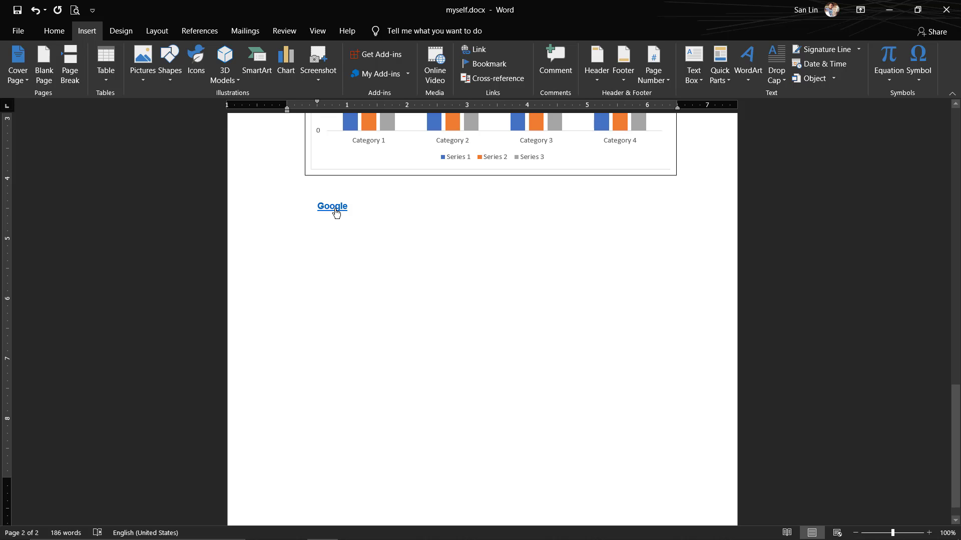
pyautogui.keyDown('ctrl'); pyautogui.click(336, 209); pyautogui.keyUp('ctrl')
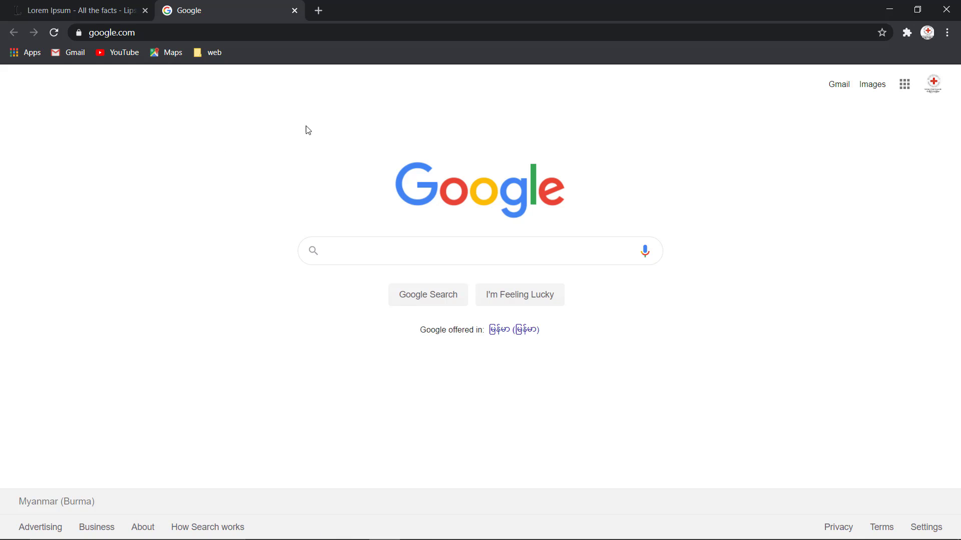
pyautogui.click(294, 11)
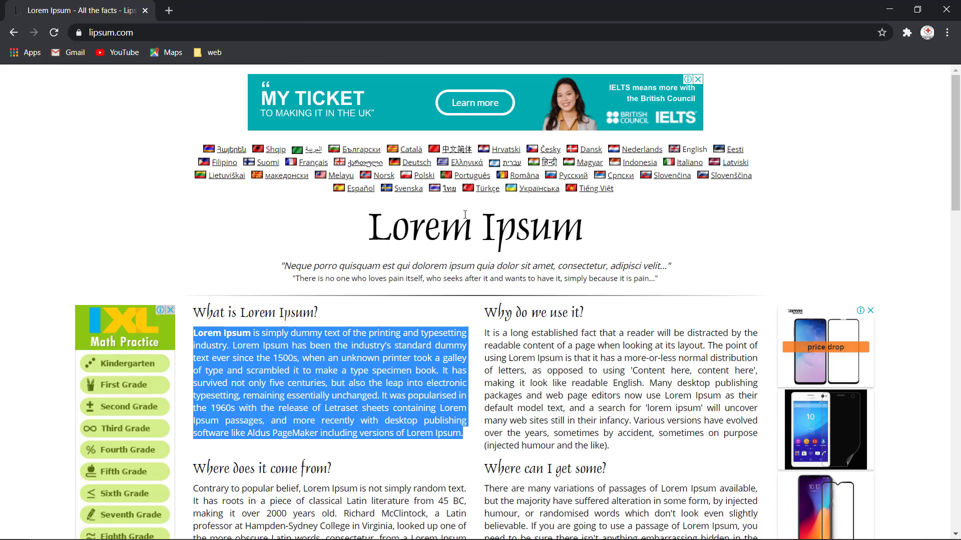
# Back in Word, type Facebook on a new line below the Google link
pyautogui.click(889, 10)
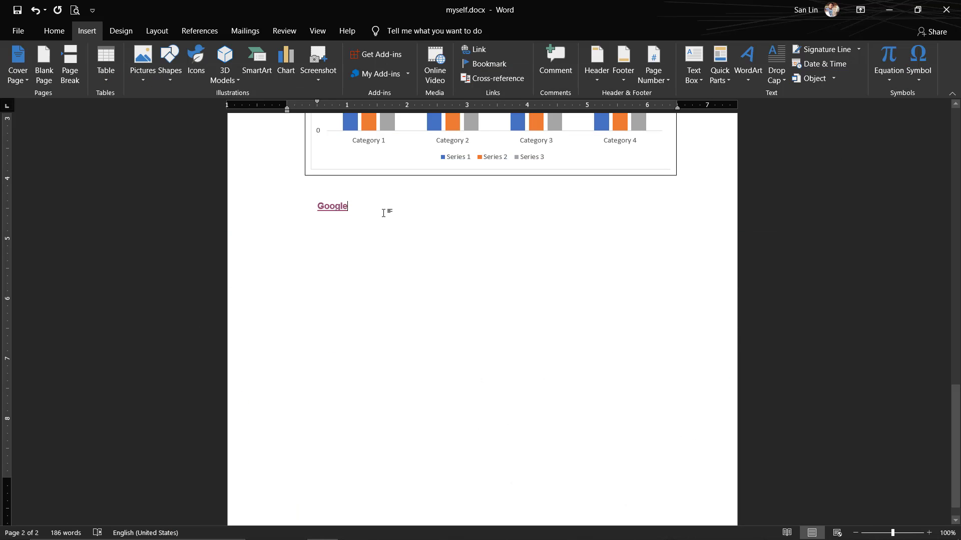
pyautogui.press('Return')
pyautogui.write('Facebook')
pyautogui.click(484, 51)
pyautogui.click(395, 330)
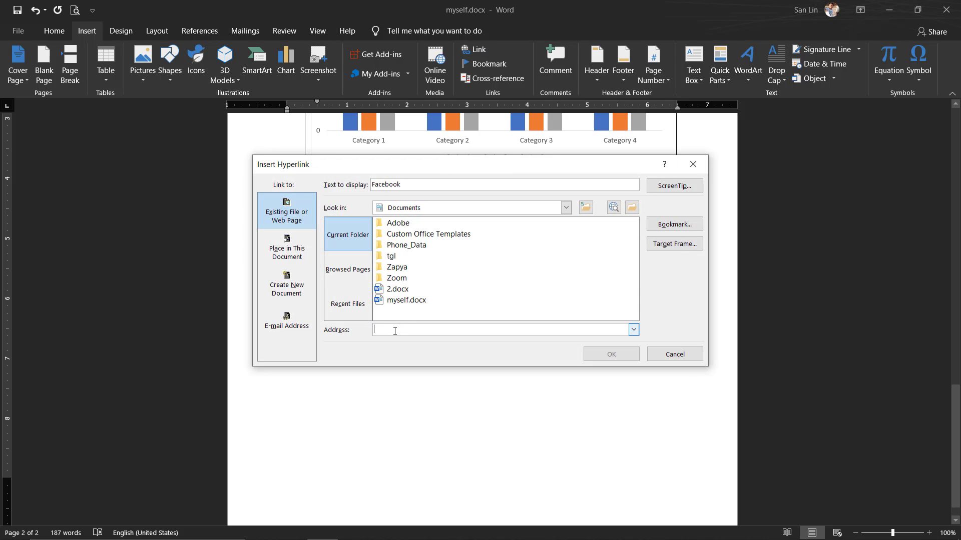
pyautogui.write('w')
pyautogui.press('BackSpace')
pyautogui.press('BackSpace')
pyautogui.write('https:')
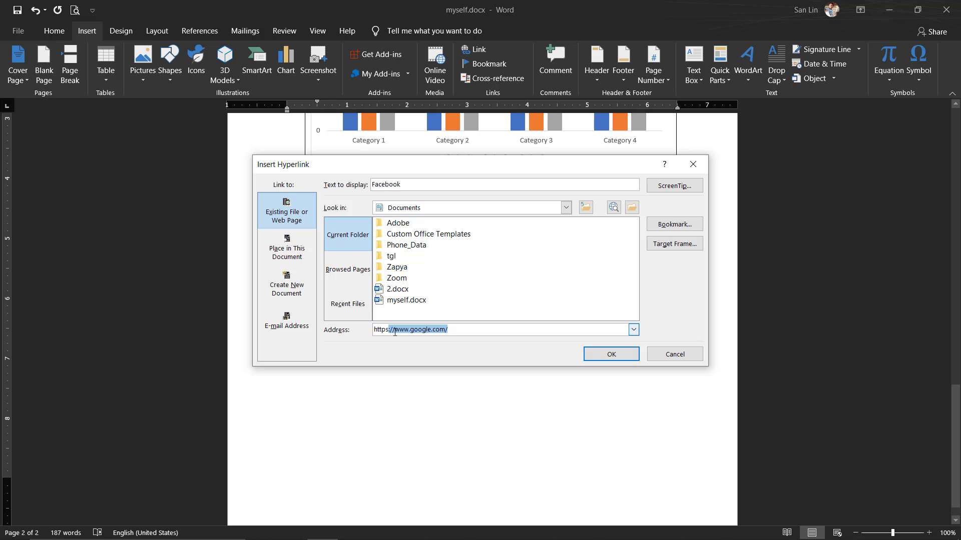
pyautogui.write('//')
pyautogui.write('www.')
pyautogui.write('faceb')
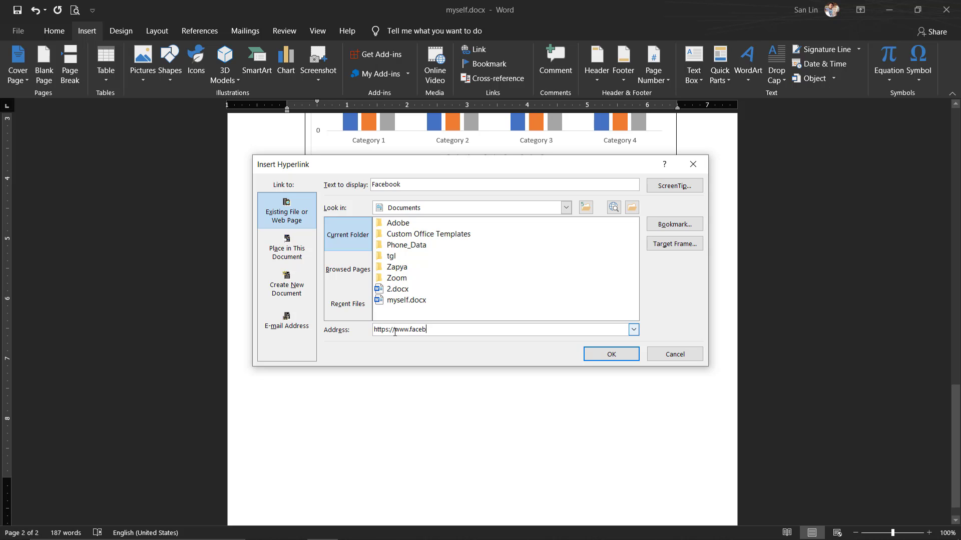
pyautogui.write('ook.com')
pyautogui.click(607, 356)
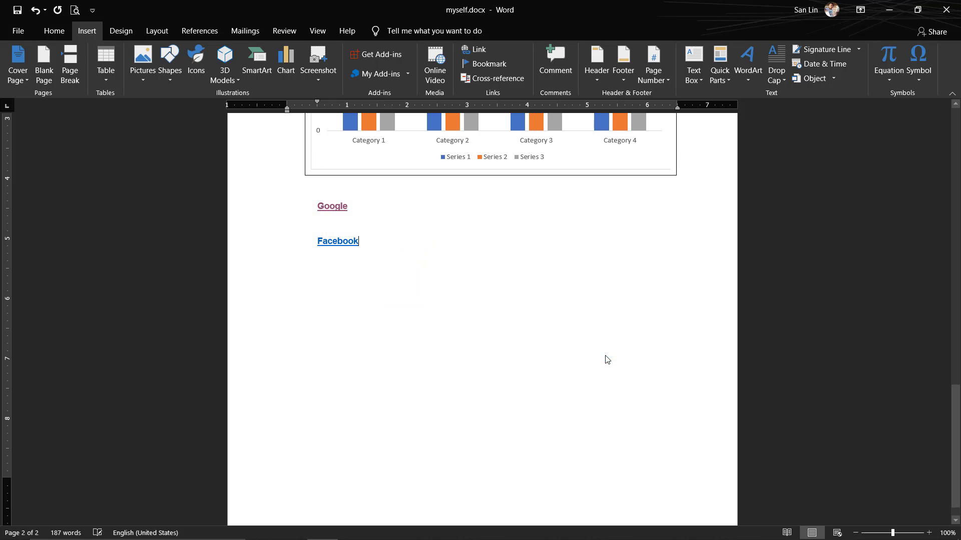
pyautogui.moveTo(338, 241)
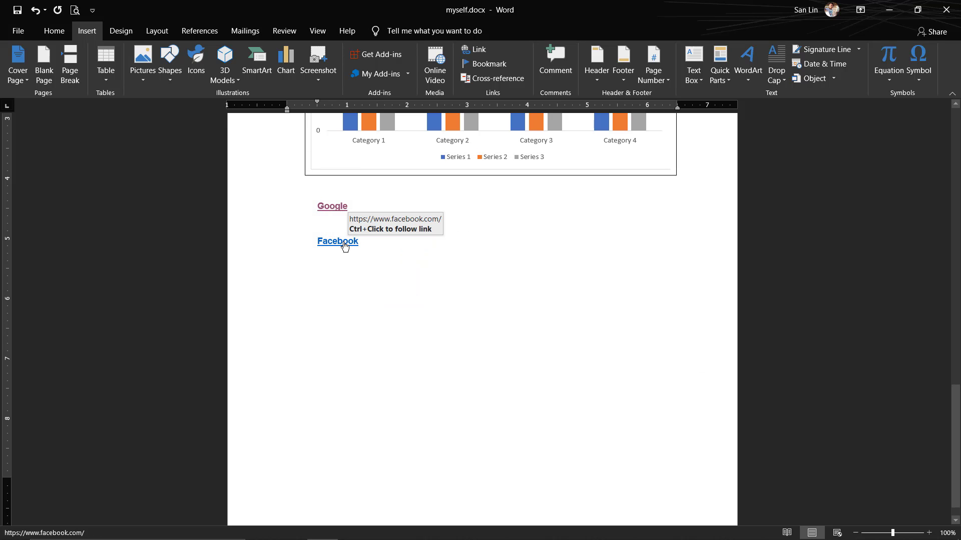
# Open facebook.com from the new link, scroll the page, and close the Facebook tab
pyautogui.keyDown('ctrl'); pyautogui.click(344, 245); pyautogui.keyUp('ctrl')
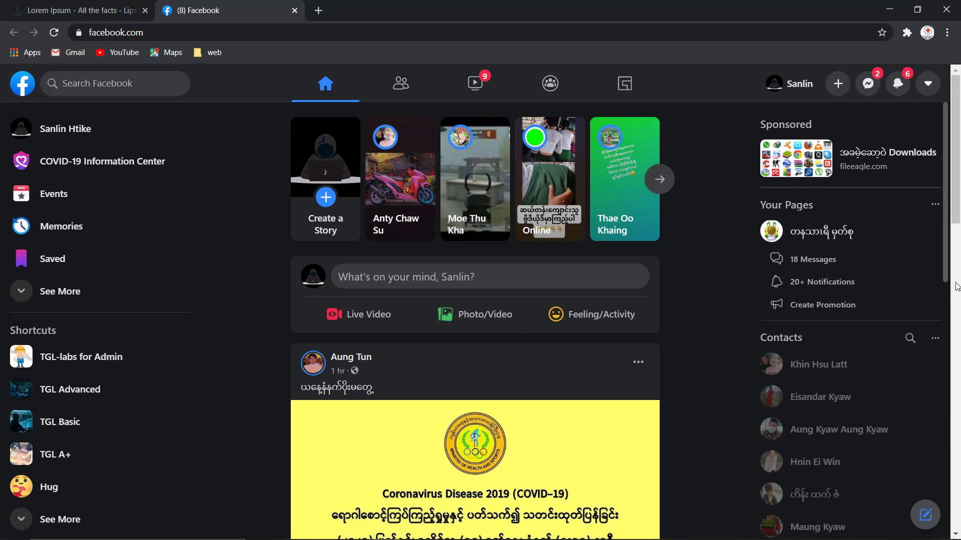
pyautogui.moveTo(958, 209); pyautogui.dragTo(958, 288)
pyautogui.scroll(5, 651, 160)
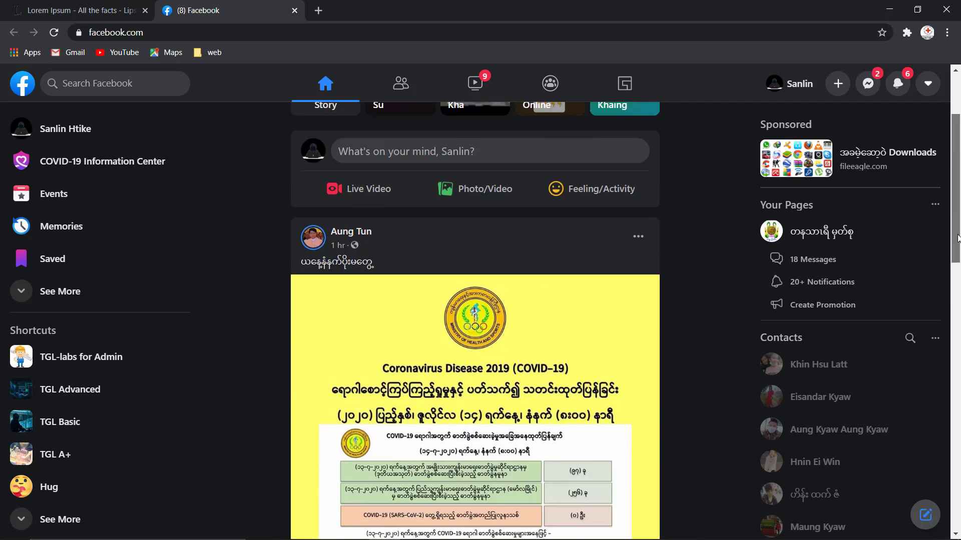
pyautogui.click(295, 10)
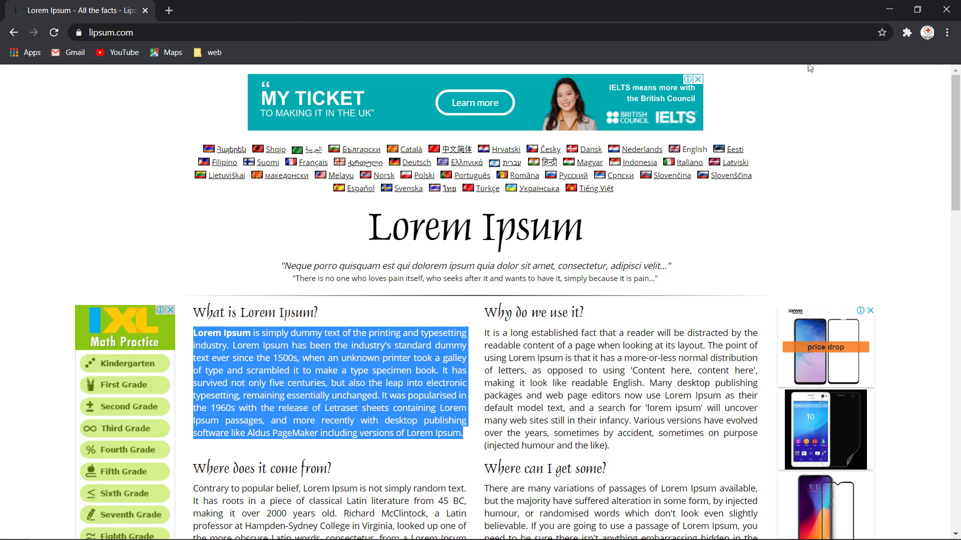
# Back in Word, add a comment reading 'Go to Google.com' to the Google link
pyautogui.click(889, 9)
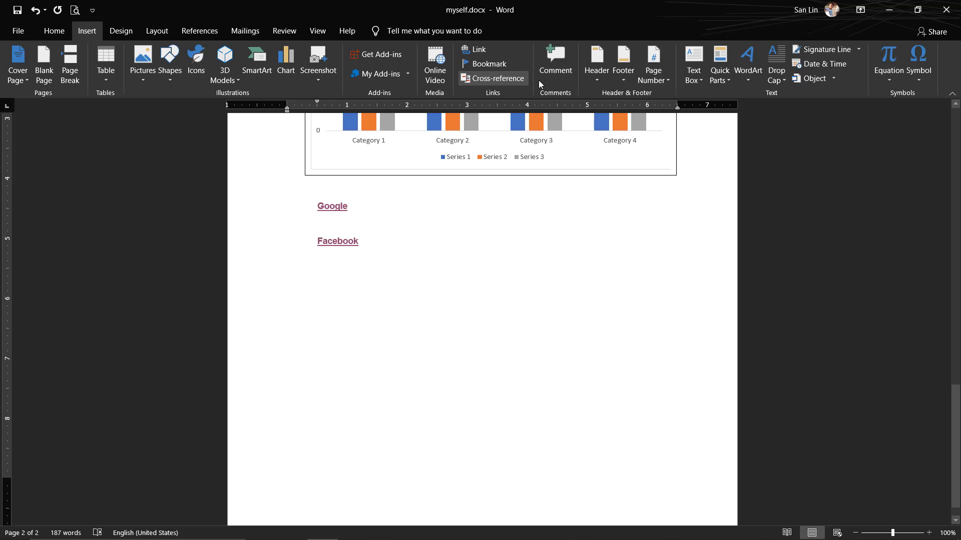
pyautogui.click(338, 209)
pyautogui.click(567, 80)
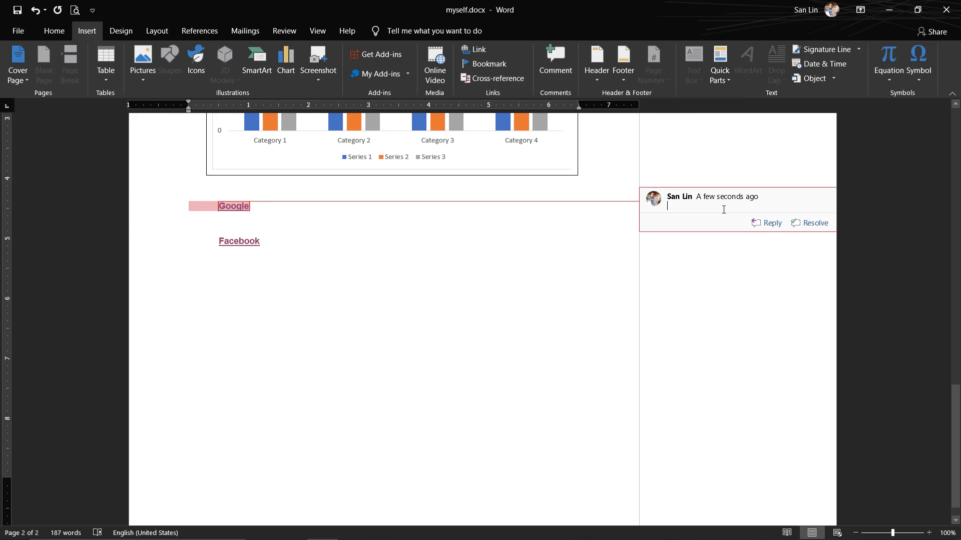
pyautogui.write('Go t5o')
pyautogui.write('Ga')
pyautogui.click(553, 272)
pyautogui.scroll(2, 560, 262)
pyautogui.scroll(3, 560, 265)
pyautogui.scroll(2, 560, 265)
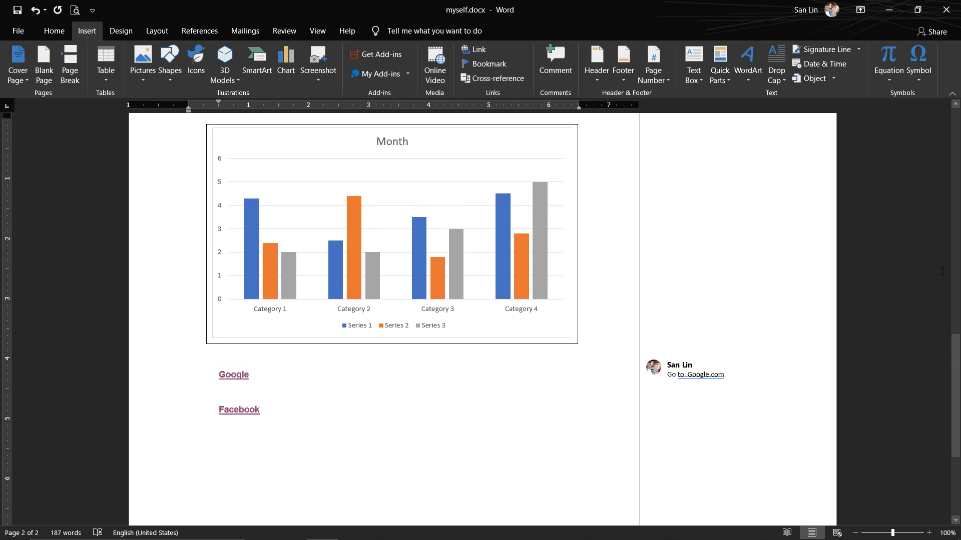
pyautogui.scroll(1, 560, 265)
pyautogui.moveTo(955, 388)
pyautogui.mouseDown()
pyautogui.moveTo(955, 151)
pyautogui.moveTo(955, 430)
pyautogui.mouseUp()
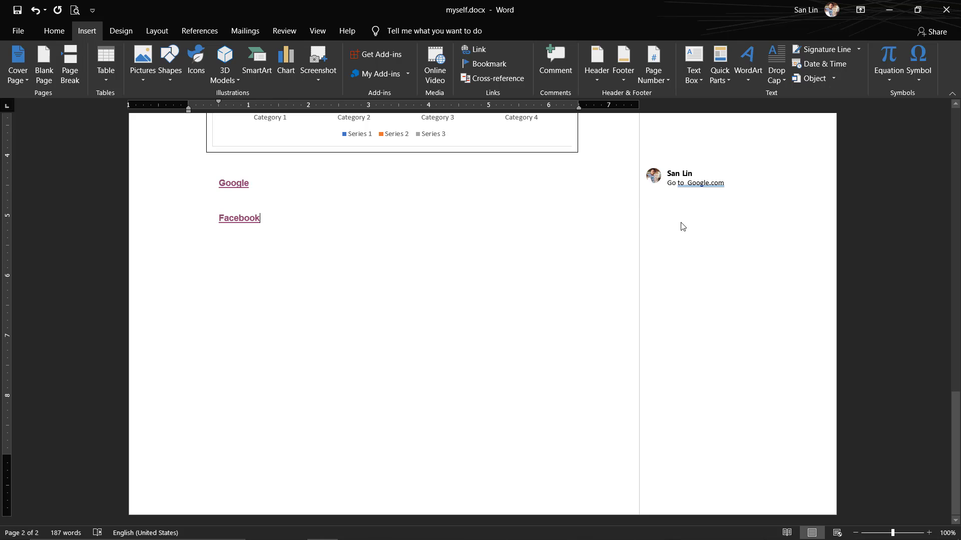
# Try clearing the comment text and adding replies, then undo those changes
pyautogui.tripleClick(684, 185)
pyautogui.rightClick(740, 173)
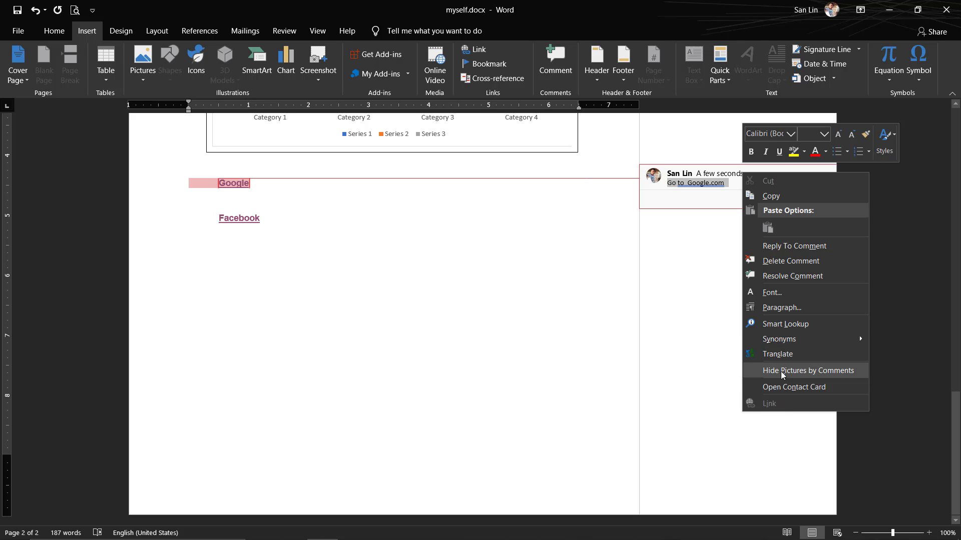
pyautogui.press('Escape')
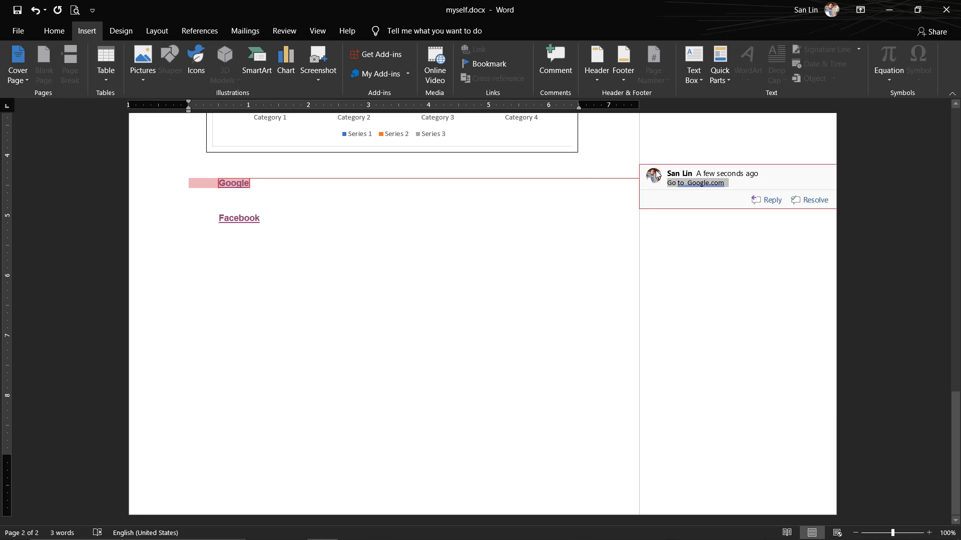
pyautogui.press('Delete')
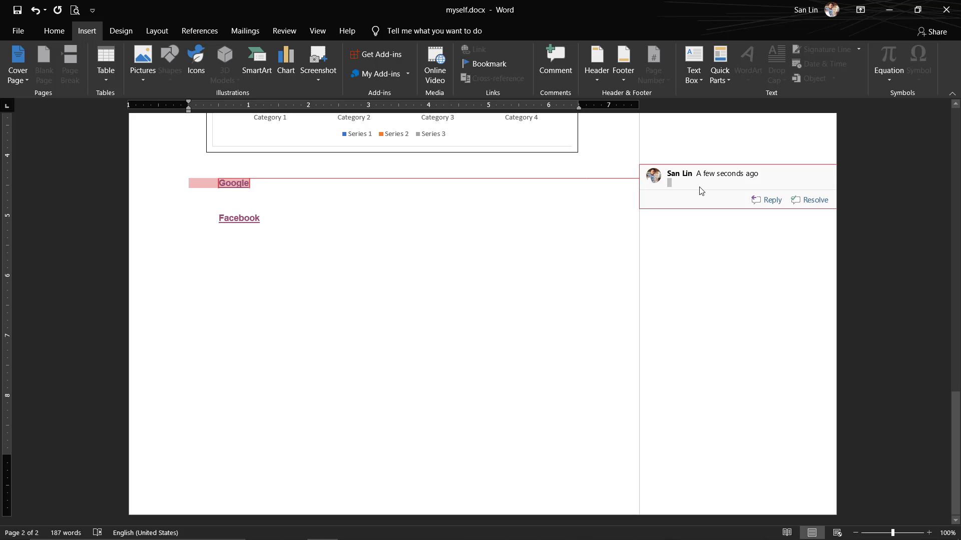
pyautogui.hotkey('ctrl', 'z')
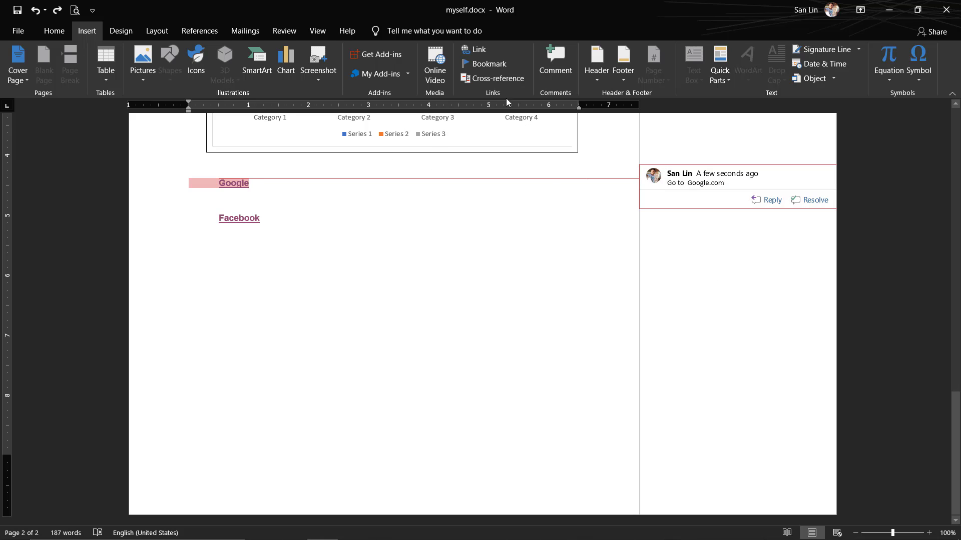
pyautogui.click(556, 65)
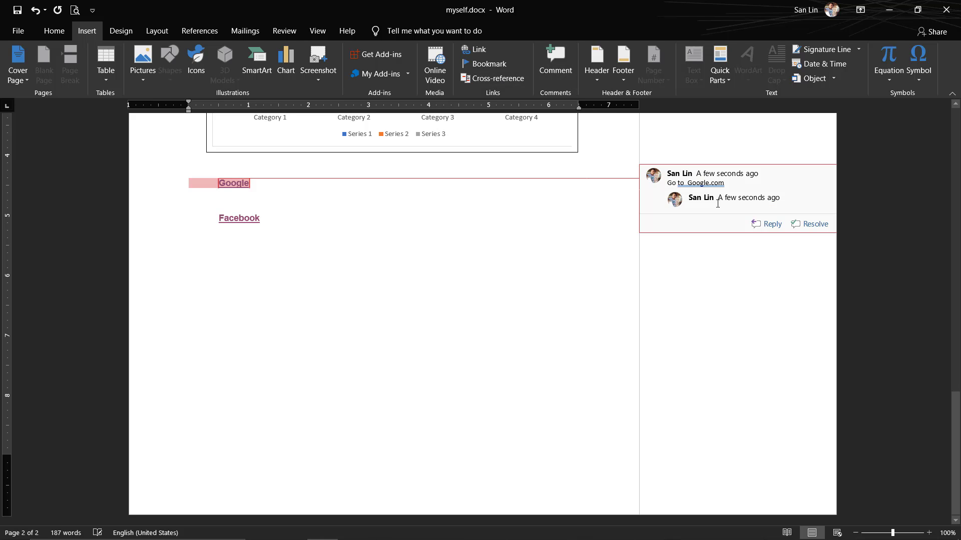
pyautogui.click(556, 65)
pyautogui.hotkey('ctrl', 'z')
pyautogui.hotkey('ctrl', 'z')
pyautogui.hotkey('ctrl', 'z')
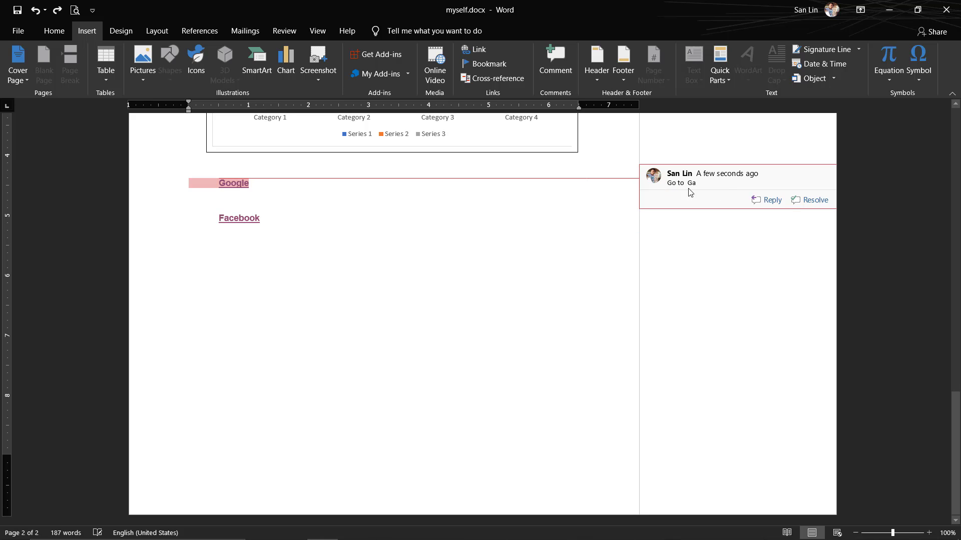
# Delete the 'Go to Google.com' comment from the Google link via its right-click menu
pyautogui.rightClick(710, 168)
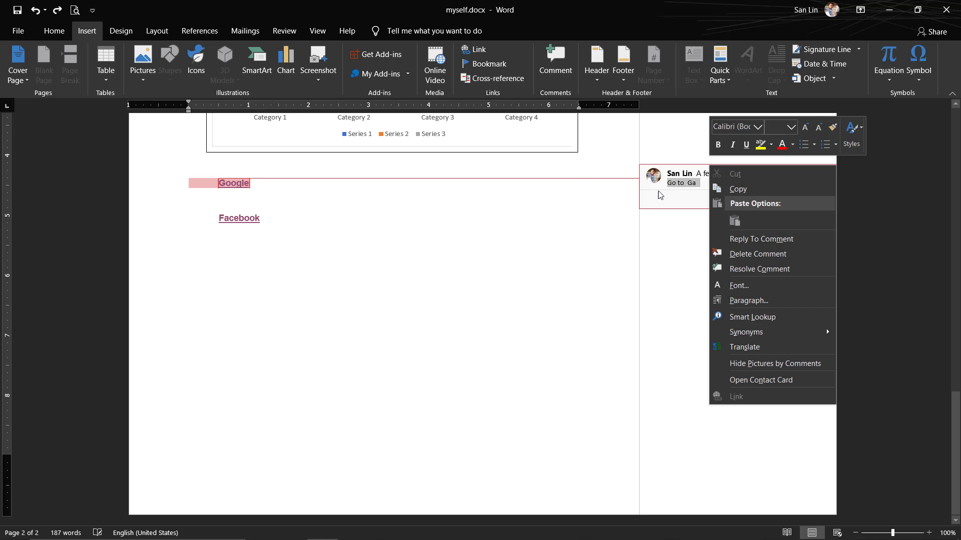
pyautogui.click(335, 240)
pyautogui.click(704, 181)
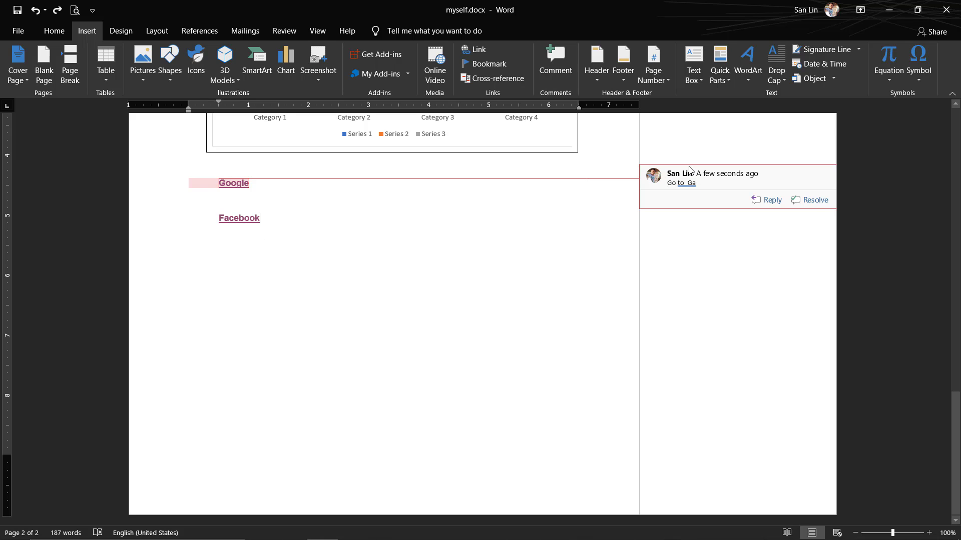
pyautogui.rightClick(690, 170)
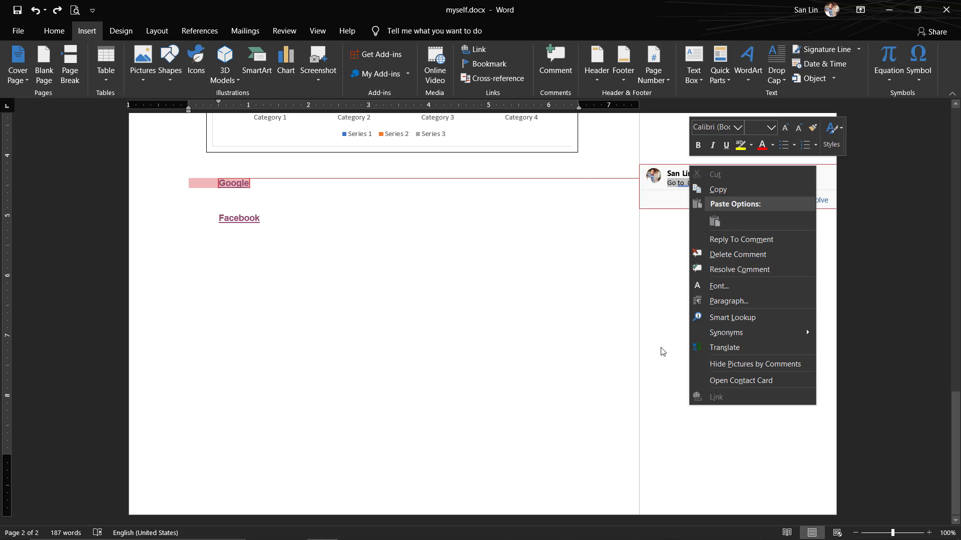
pyautogui.press('Escape')
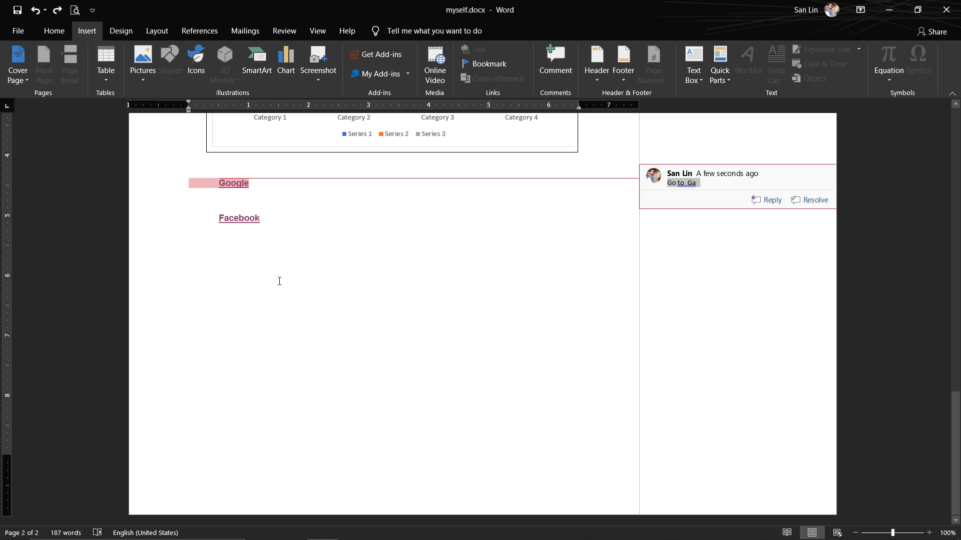
pyautogui.rightClick(678, 170)
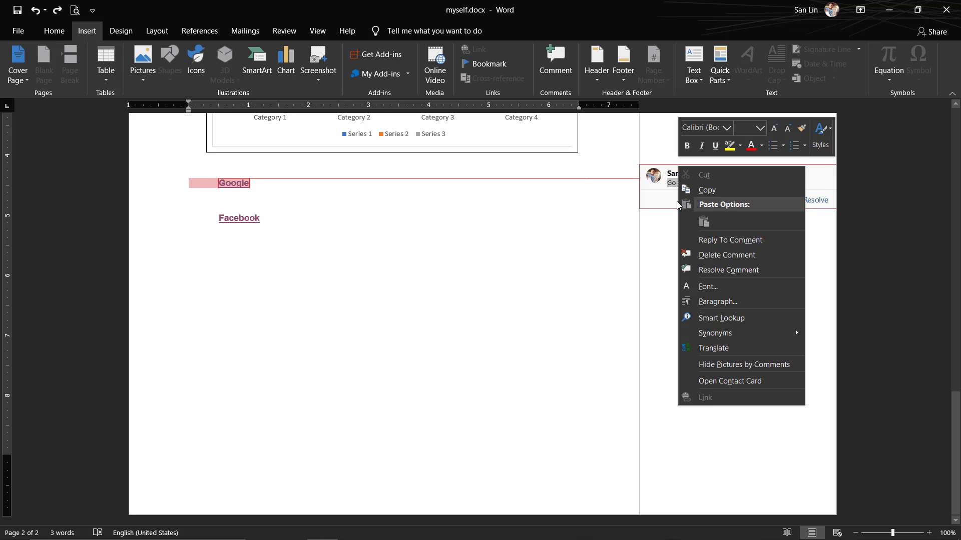
pyautogui.click(708, 257)
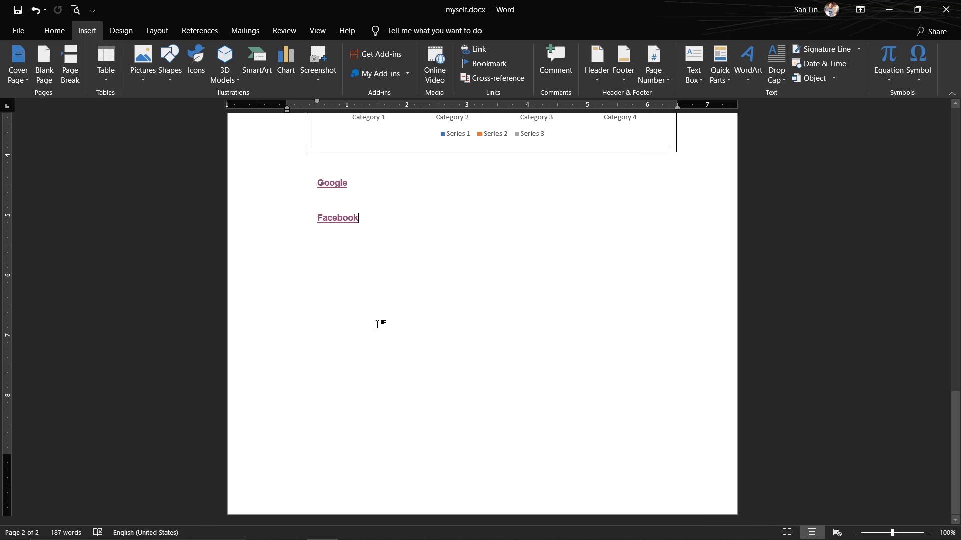
# Add an empty line after Facebook and show the built-in Header designs gallery
pyautogui.press('Return')
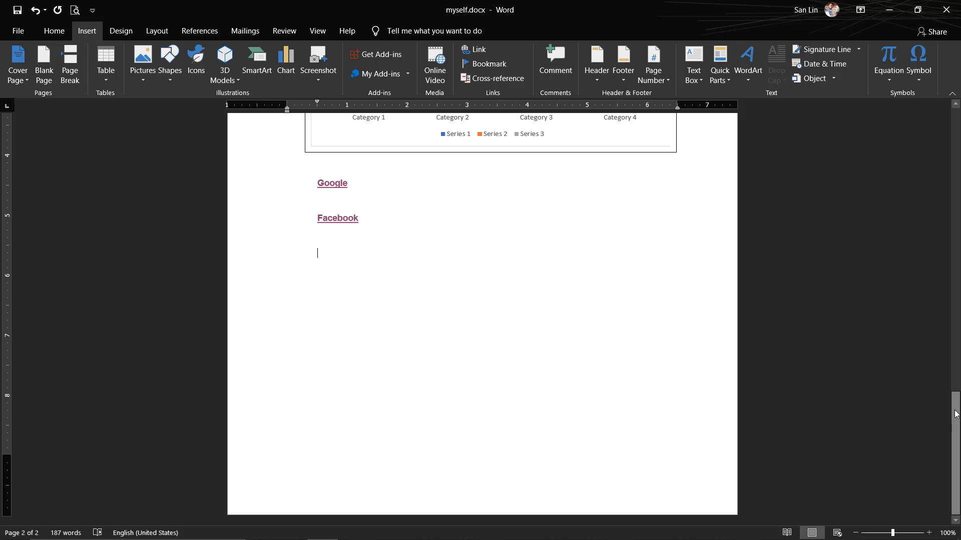
pyautogui.moveTo(956, 417)
pyautogui.mouseDown()
pyautogui.moveTo(956, 120)
pyautogui.moveTo(549, 85)
pyautogui.mouseUp()
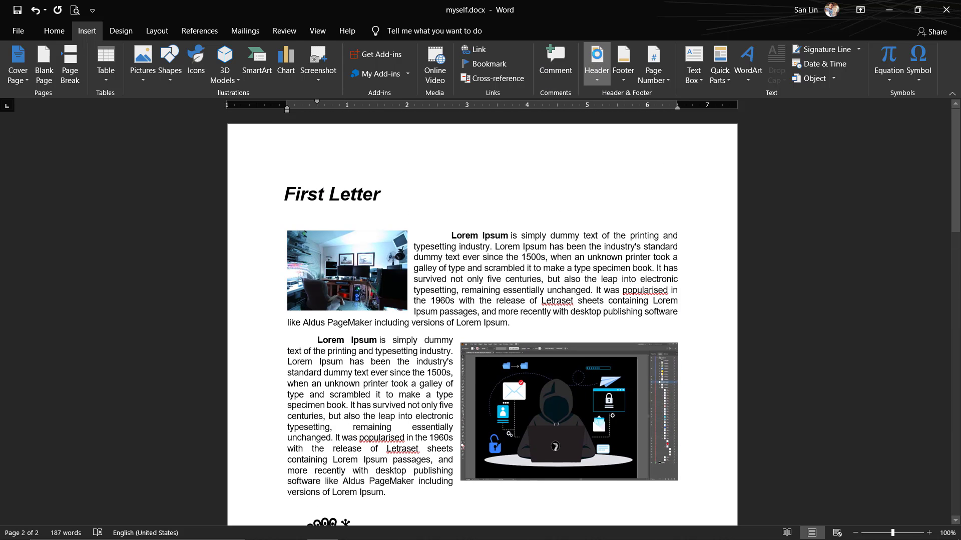
pyautogui.click(597, 56)
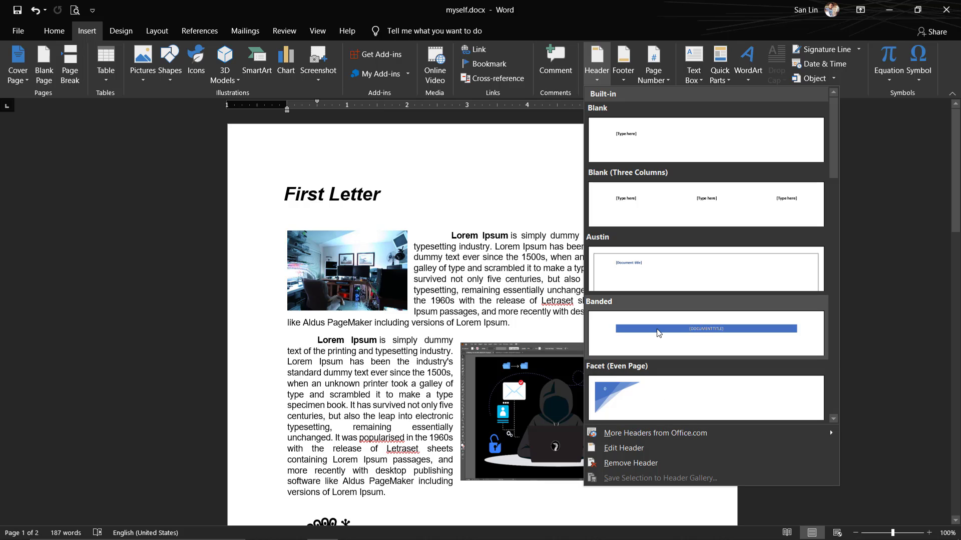
# Insert the Blank (Three Columns) header, enter TGL in the First Page Header, and close header editing
pyautogui.click(644, 204)
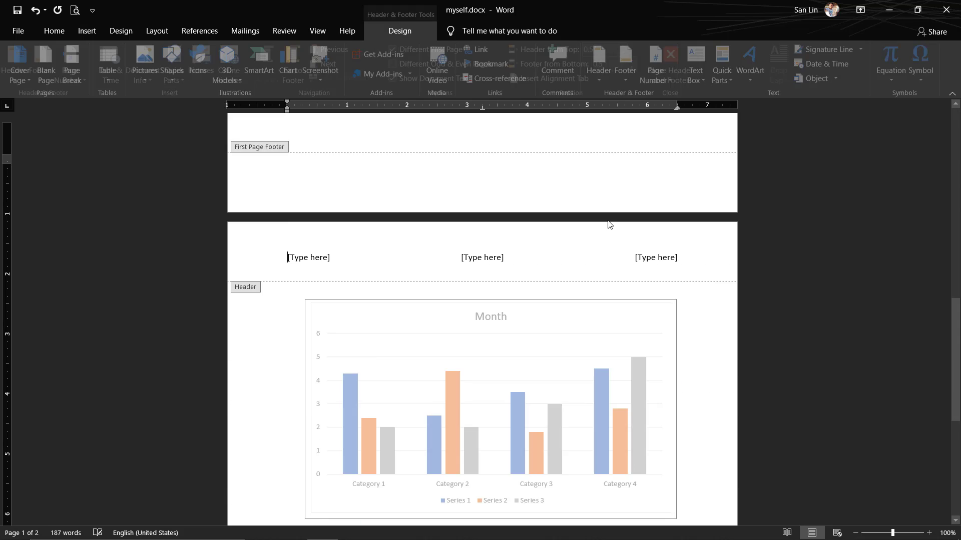
pyautogui.scroll(4, 438, 265)
pyautogui.scroll(5, 437, 264)
pyautogui.scroll(4, 783, 277)
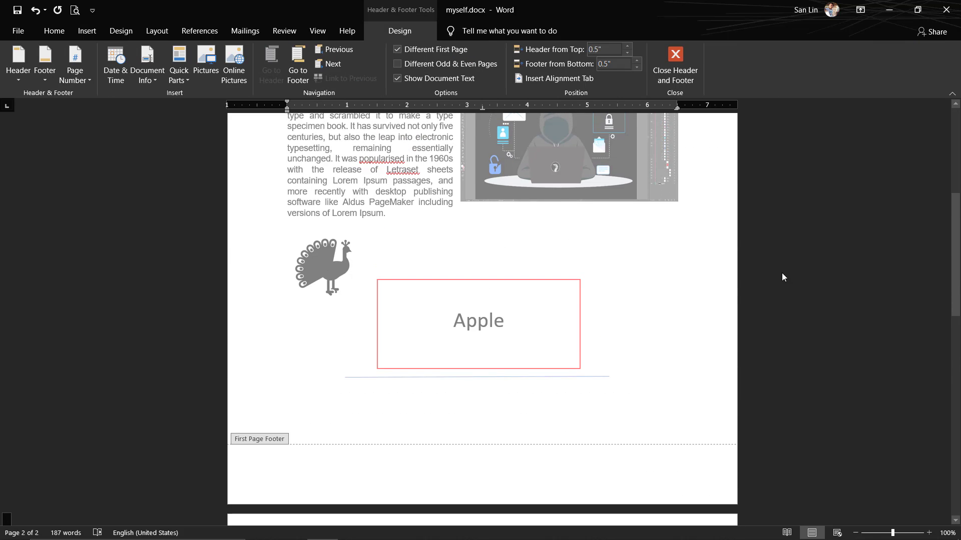
pyautogui.moveTo(955, 262); pyautogui.dragTo(956, 125)
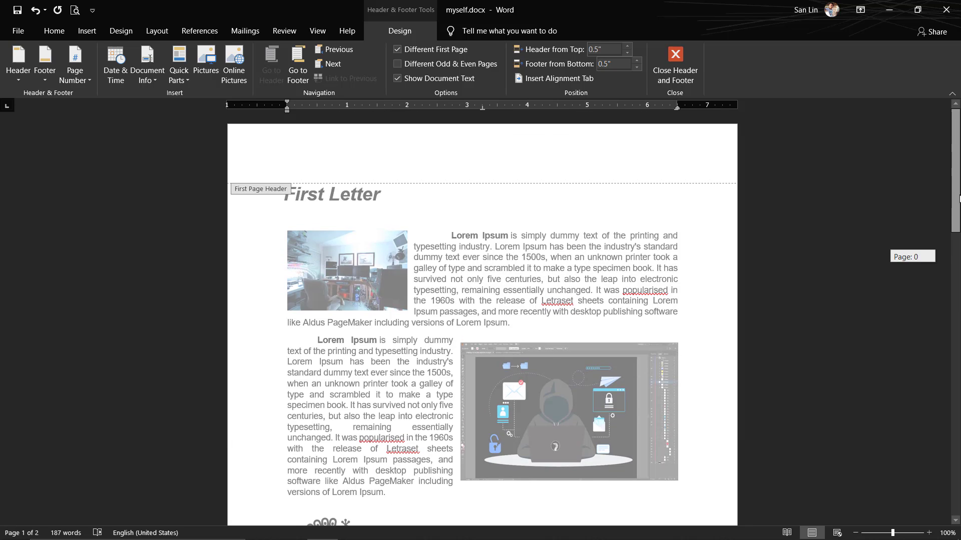
pyautogui.moveTo(958, 198)
pyautogui.mouseDown()
pyautogui.moveTo(958, 257)
pyautogui.moveTo(958, 195)
pyautogui.mouseUp()
pyautogui.click(289, 166)
pyautogui.write('TGL')
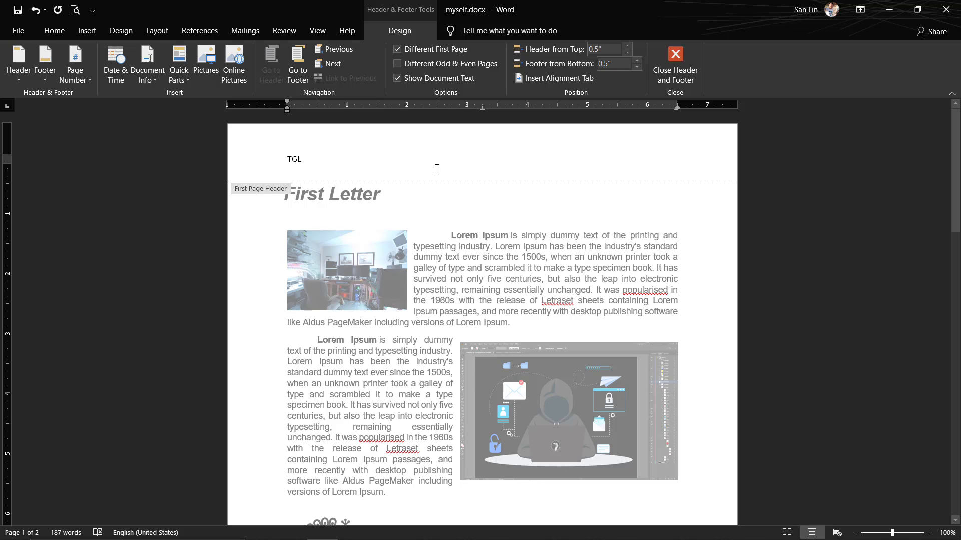
pyautogui.click(675, 62)
pyautogui.scroll(3, 407, 300)
# Edit the page 2 header and type TGL-Labs on its left side
pyautogui.scroll(2, 407, 300)
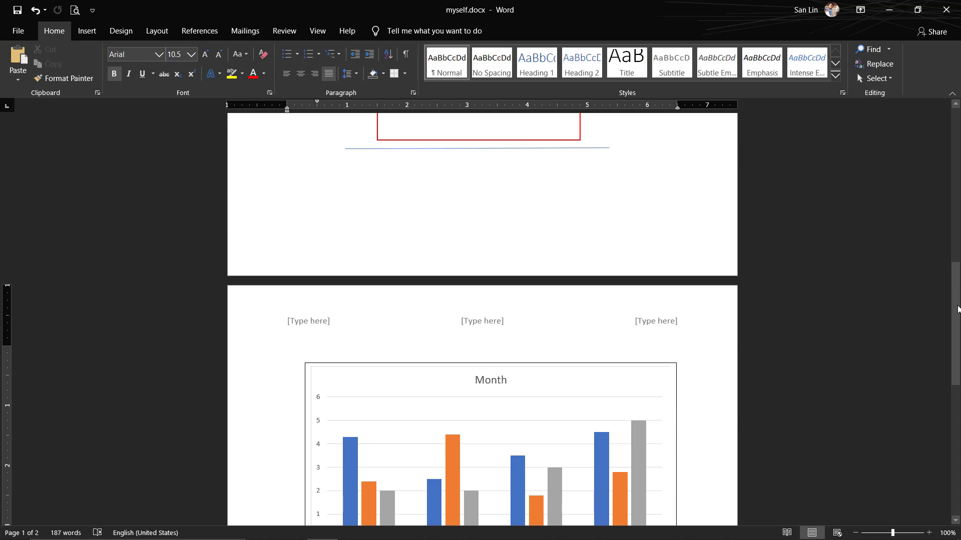
pyautogui.moveTo(957, 310)
pyautogui.mouseDown()
pyautogui.moveTo(957, 401)
pyautogui.moveTo(956, 131)
pyautogui.moveTo(957, 295)
pyautogui.mouseUp()
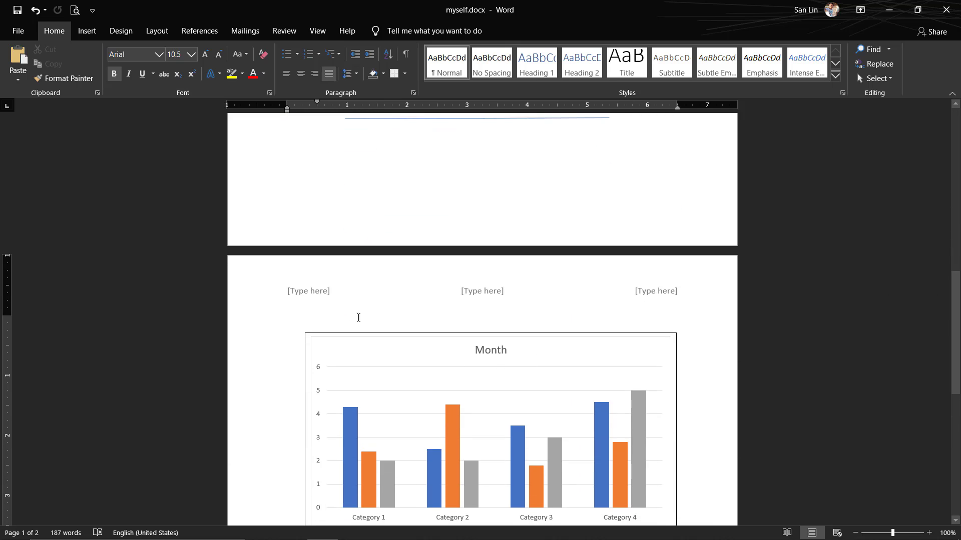
pyautogui.doubleClick(320, 295)
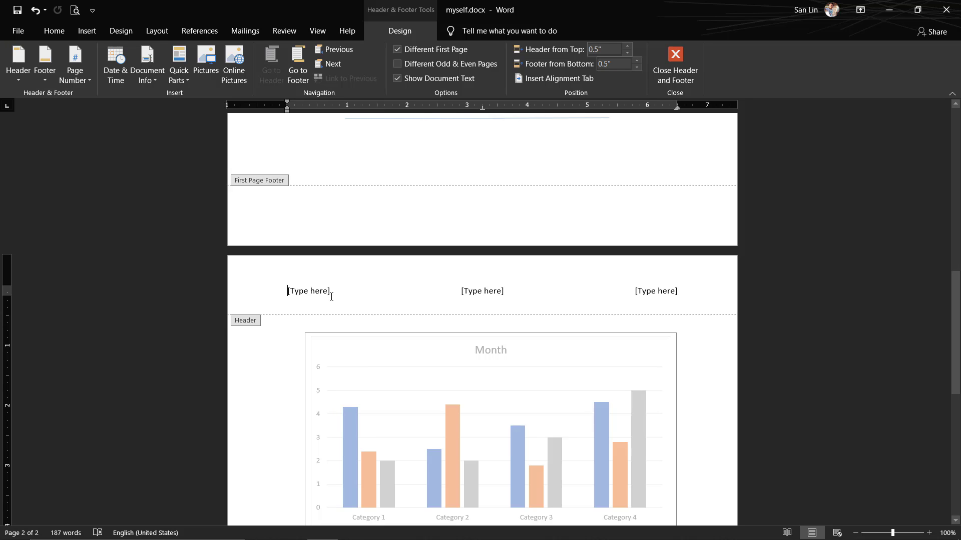
pyautogui.write('F')
pyautogui.press('BackSpace')
pyautogui.write('TGL')
pyautogui.write('-La')
pyautogui.write('s')
pyautogui.press('BackSpace')
pyautogui.write('bs')
# Remove the leftover placeholders, put Word on the right, and close header editing
pyautogui.click(331, 292)
pyautogui.press('Delete')
pyautogui.hotkey('ctrl', 'shift', 'Right')
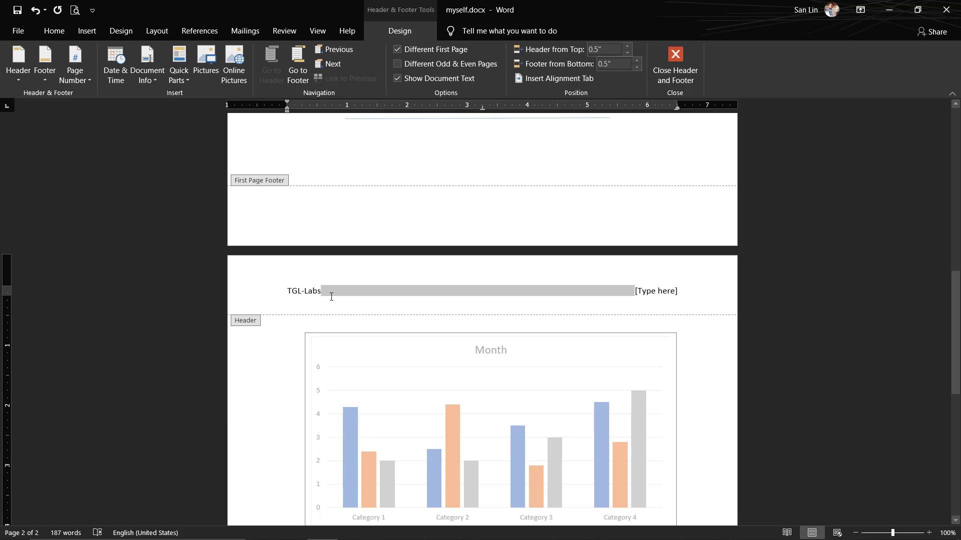
pyautogui.click(423, 297)
pyautogui.click(660, 293)
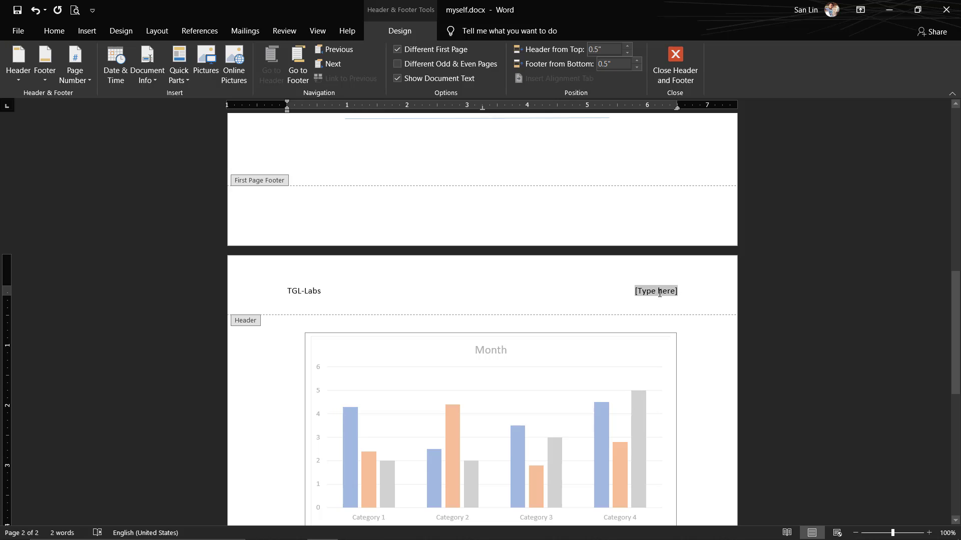
pyautogui.write('Word')
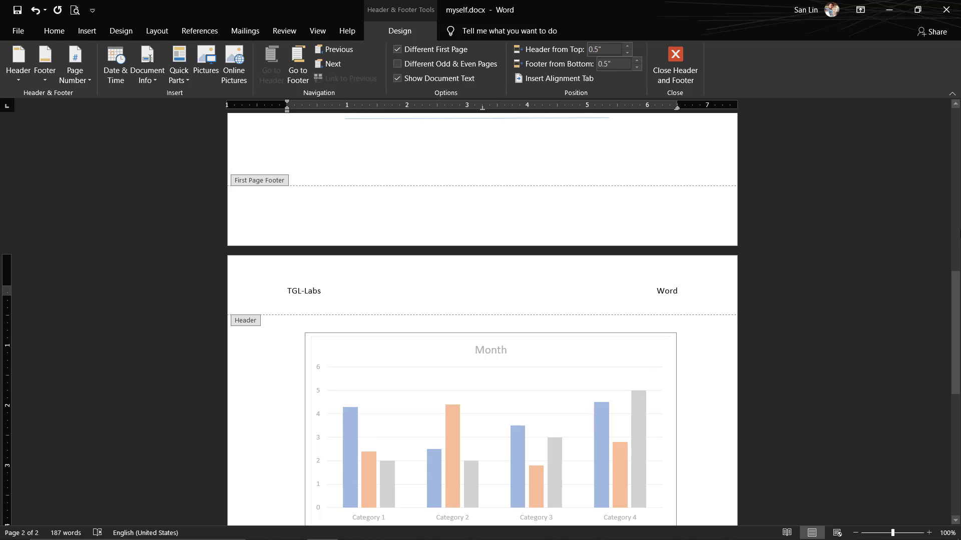
pyautogui.scroll(-5, 541, 308)
pyautogui.scroll(-5, 541, 307)
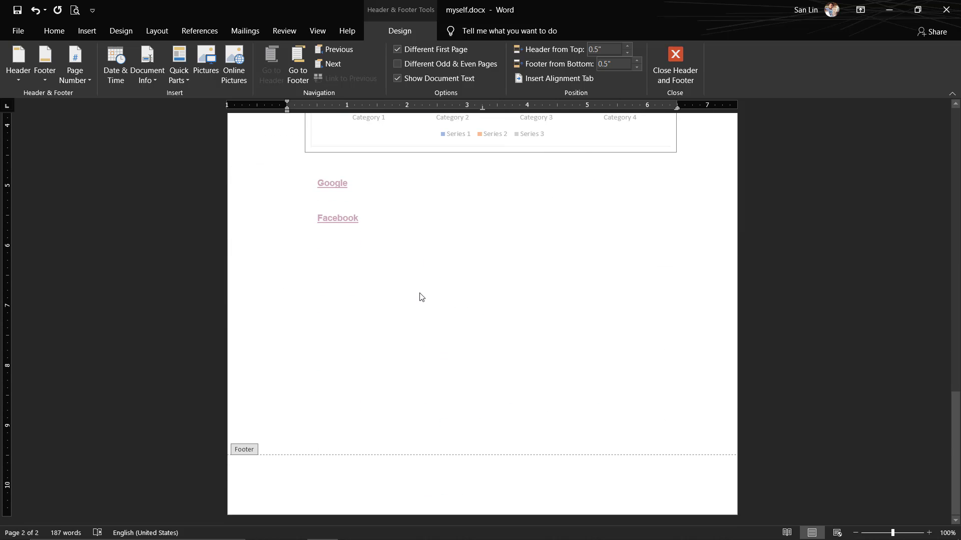
pyautogui.moveTo(955, 415); pyautogui.dragTo(955, 192)
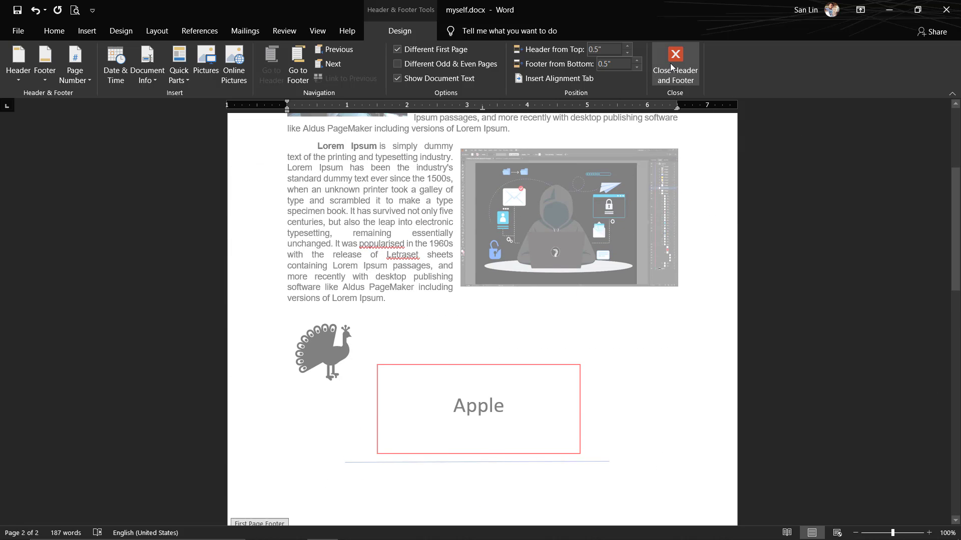
pyautogui.click(677, 64)
# Open the page 2 header and select its TGL-Labs / Word line to copy
pyautogui.scroll(4, 557, 383)
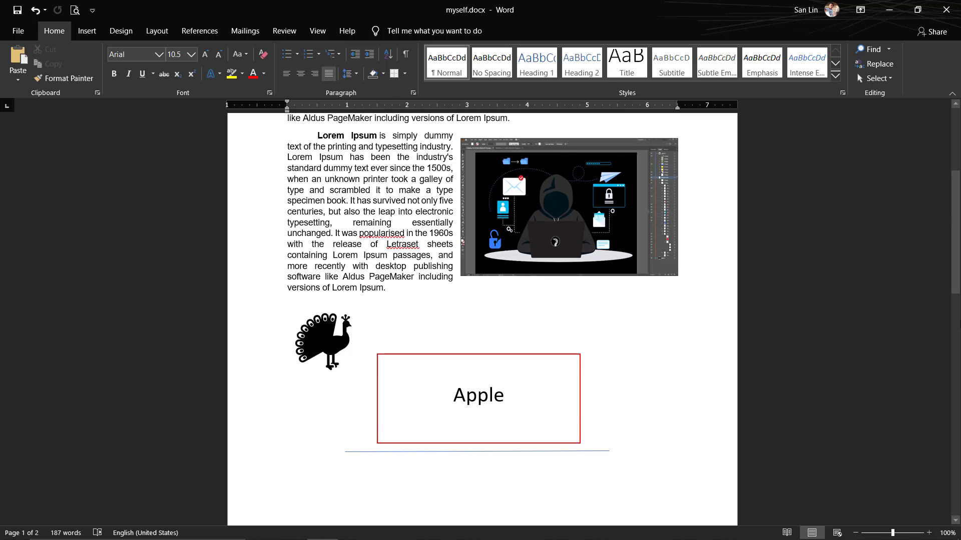
pyautogui.moveTo(957, 293); pyautogui.dragTo(956, 172)
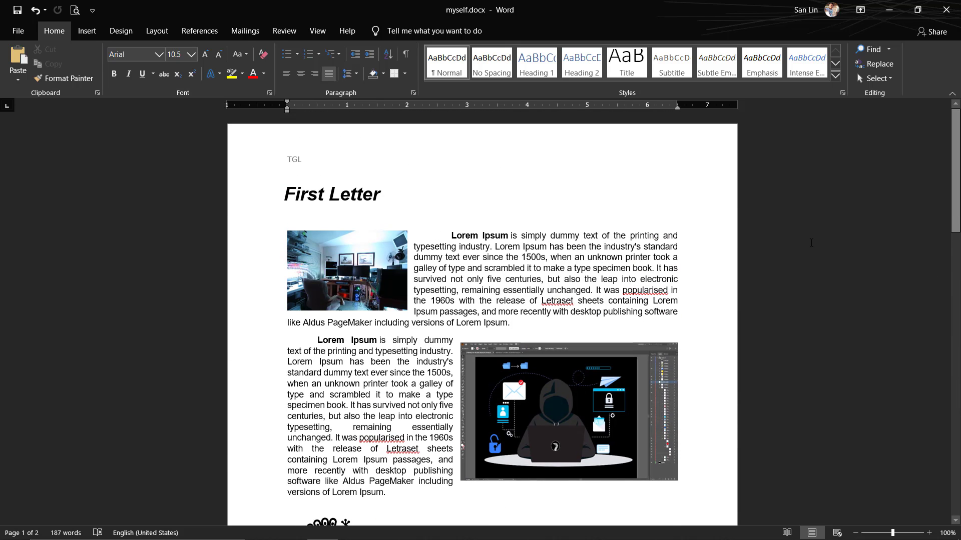
pyautogui.click(301, 165)
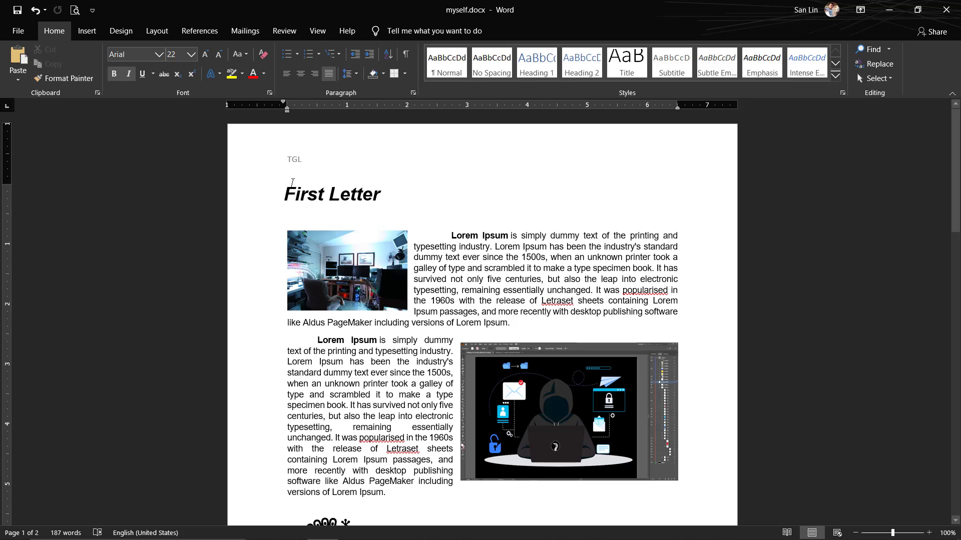
pyautogui.click(297, 166)
pyautogui.moveTo(953, 221)
pyautogui.mouseDown()
pyautogui.moveTo(955, 505)
pyautogui.moveTo(955, 383)
pyautogui.mouseUp()
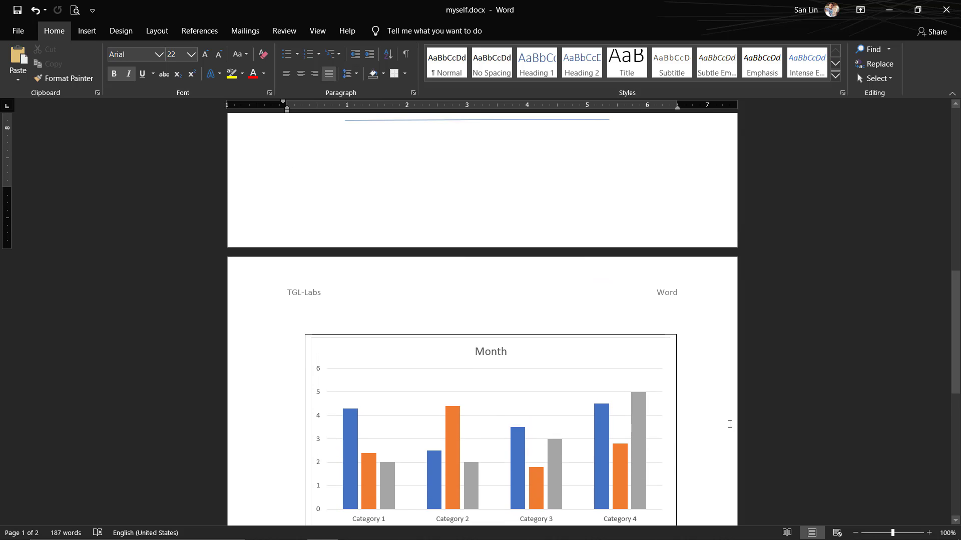
pyautogui.click(301, 297)
pyautogui.doubleClick(308, 298)
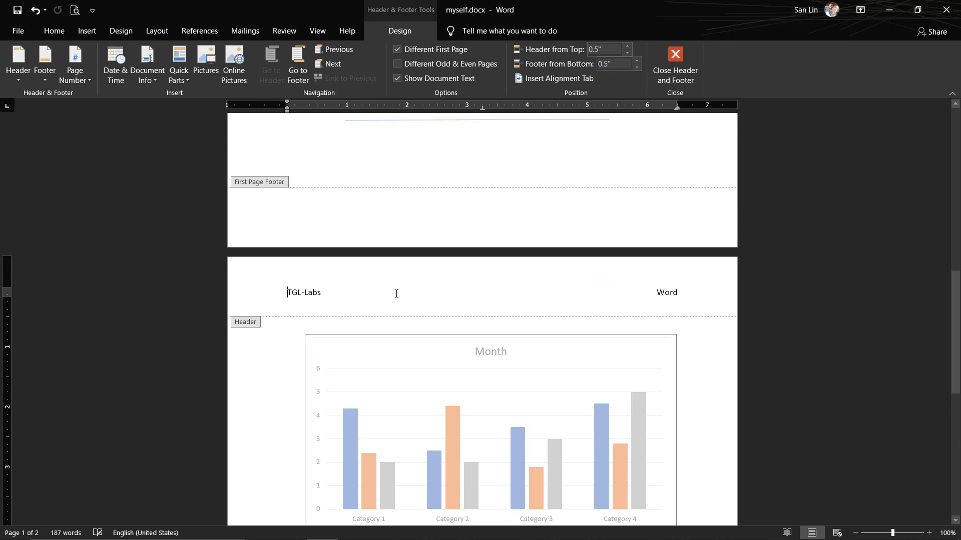
pyautogui.tripleClick(363, 275)
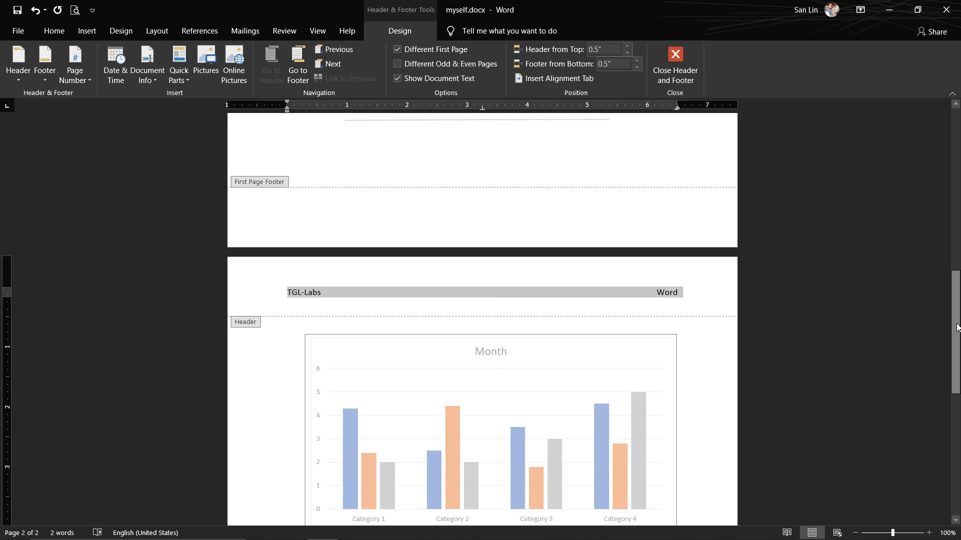
# Replace TGL in the First Page Header with the copied TGL-Labs / Word line
pyautogui.moveTo(955, 325); pyautogui.dragTo(886, 153)
pyautogui.doubleClick(309, 161)
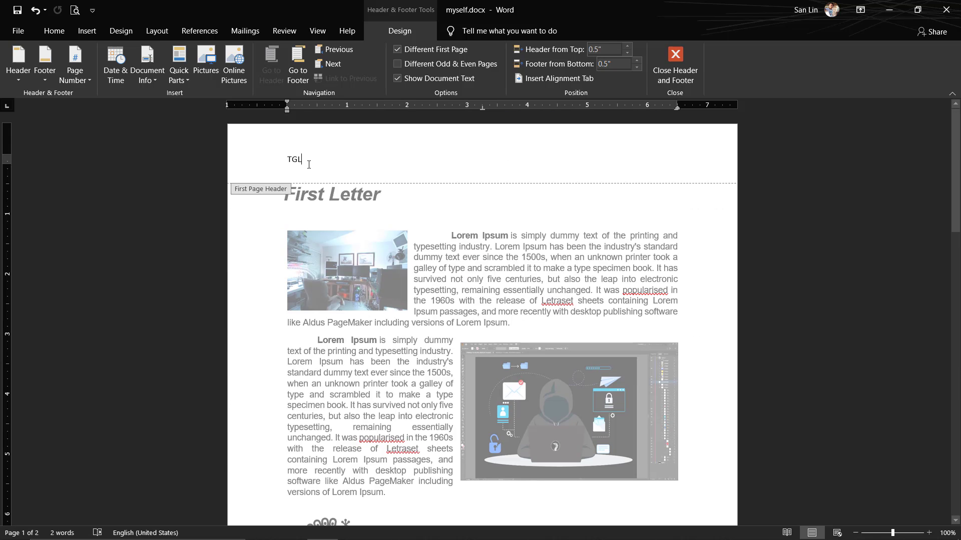
pyautogui.hotkey('ctrl', 'a')
pyautogui.hotkey('ctrl', 'v')
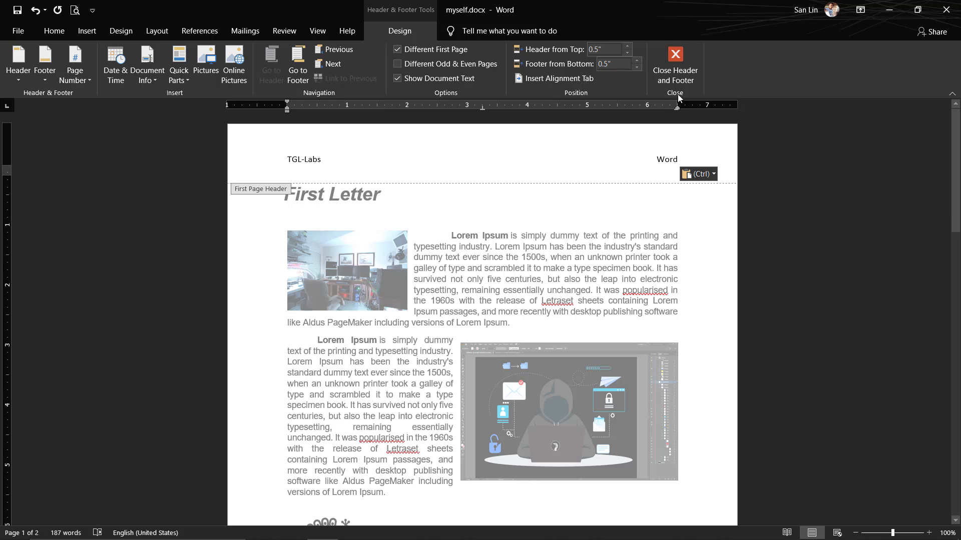
pyautogui.click(676, 67)
# Insert two page breaks on the empty line below the Facebook link
pyautogui.moveTo(955, 277)
pyautogui.mouseDown()
pyautogui.moveTo(947, 155)
pyautogui.moveTo(954, 440)
pyautogui.moveTo(955, 428)
pyautogui.mouseUp()
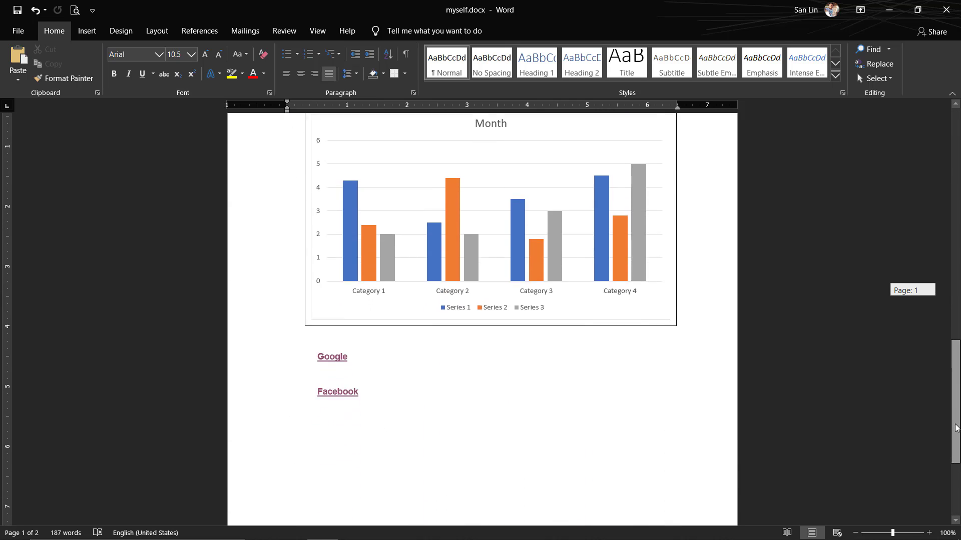
pyautogui.moveTo(954, 428); pyautogui.dragTo(956, 480)
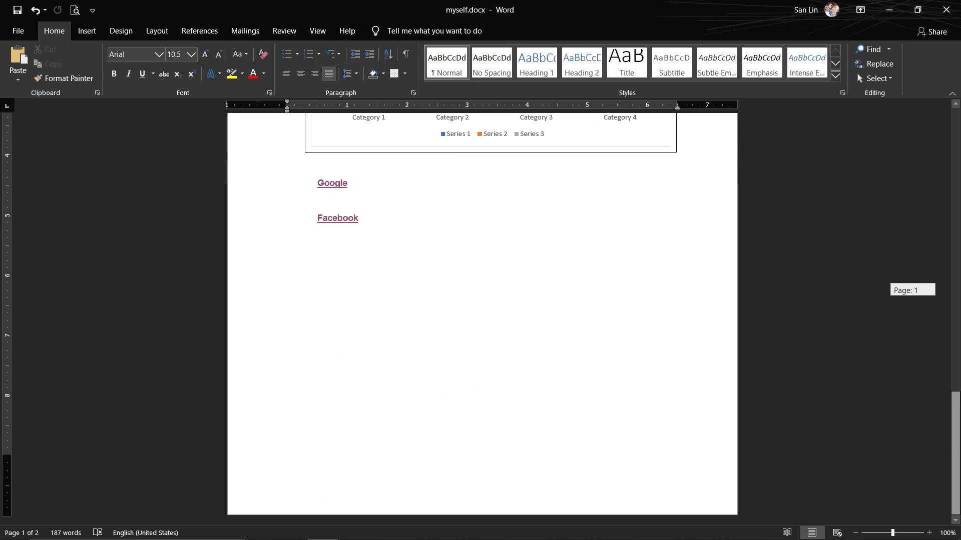
pyautogui.click(421, 423)
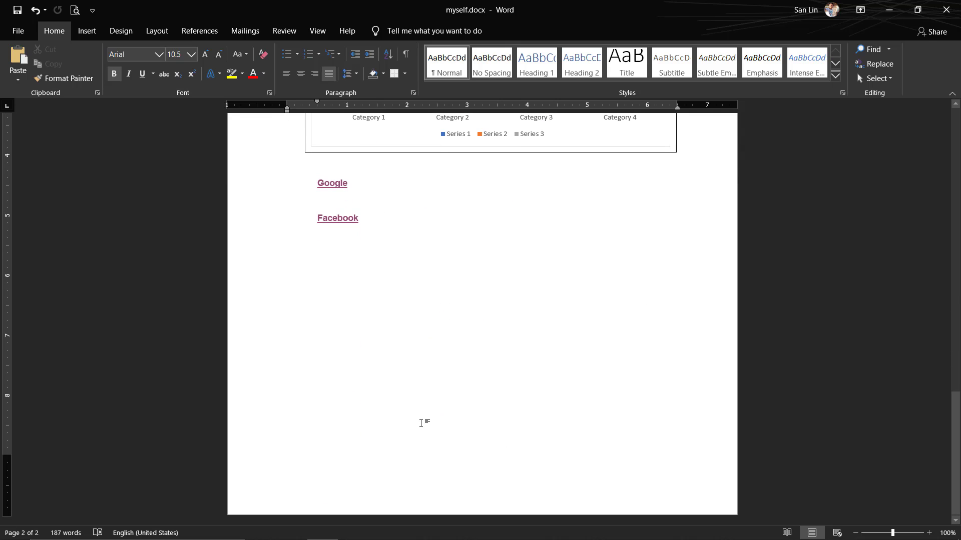
pyautogui.hotkey('ctrl', 'Return')
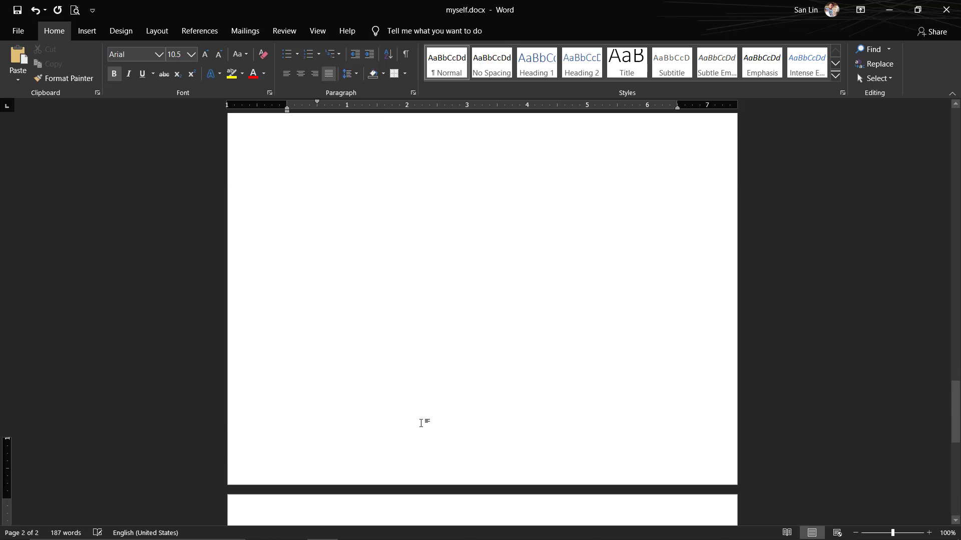
pyautogui.hotkey('ctrl', 'Return')
pyautogui.hotkey('ctrl', 'Return')
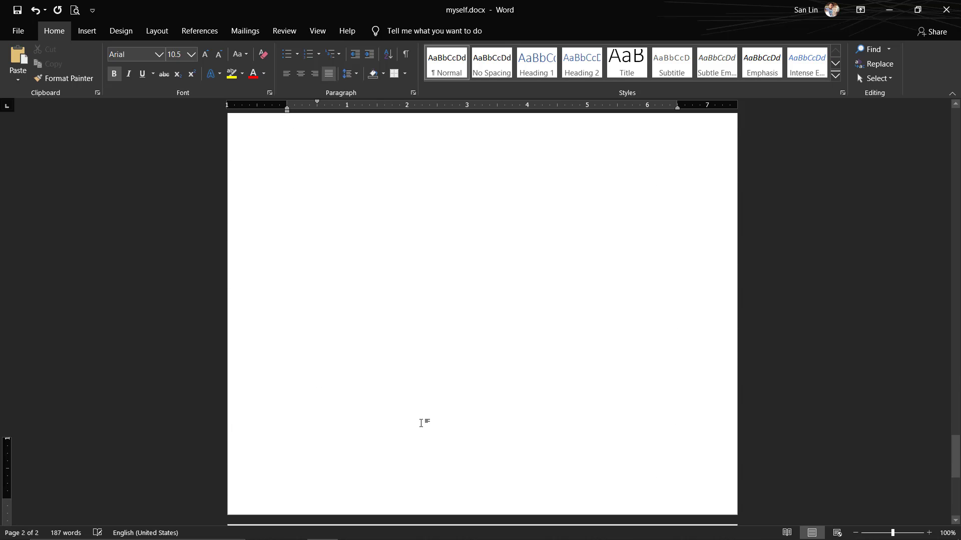
# Undo the last change and delete the extra page break and its page
pyautogui.scroll(2, 415, 291)
pyautogui.scroll(3, 415, 291)
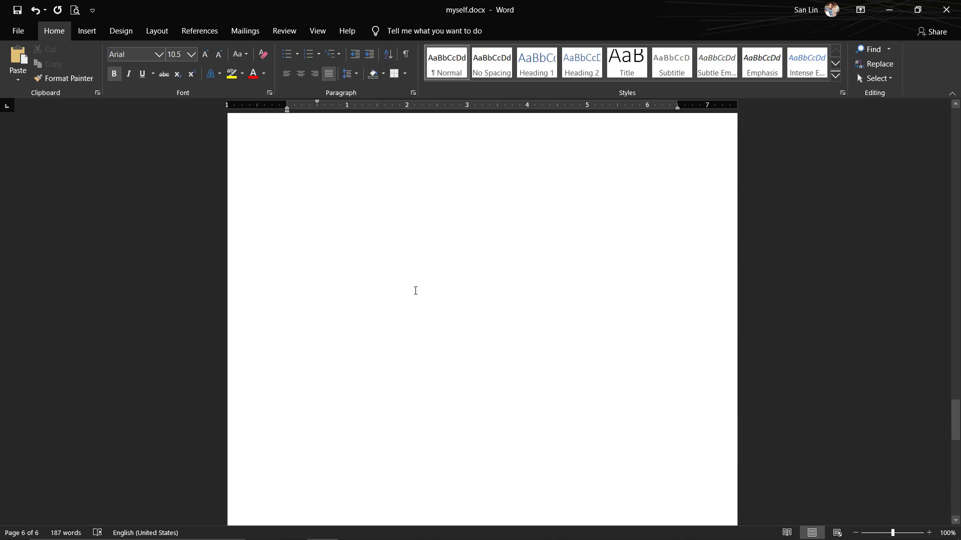
pyautogui.scroll(5, 416, 291)
pyautogui.scroll(6, 415, 291)
pyautogui.scroll(4, 416, 291)
pyautogui.scroll(5, 415, 290)
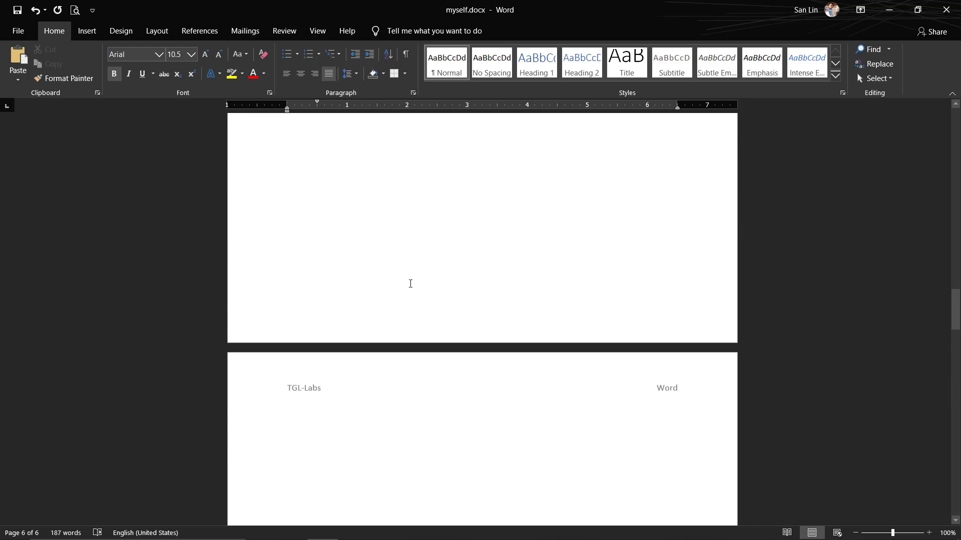
pyautogui.scroll(5, 410, 283)
pyautogui.scroll(5, 410, 283)
pyautogui.scroll(5, 411, 283)
pyautogui.scroll(5, 410, 283)
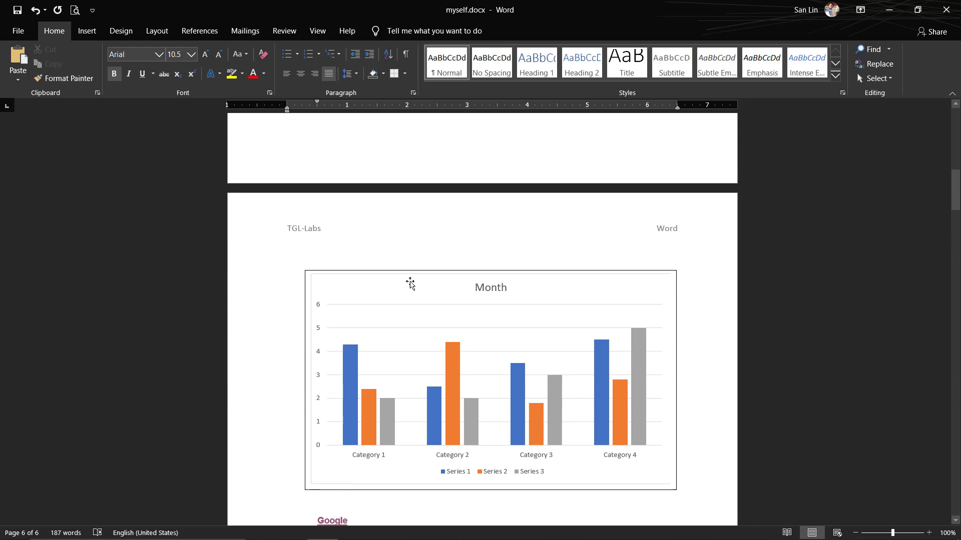
pyautogui.scroll(5, 409, 283)
pyautogui.moveTo(954, 159); pyautogui.dragTo(946, 404)
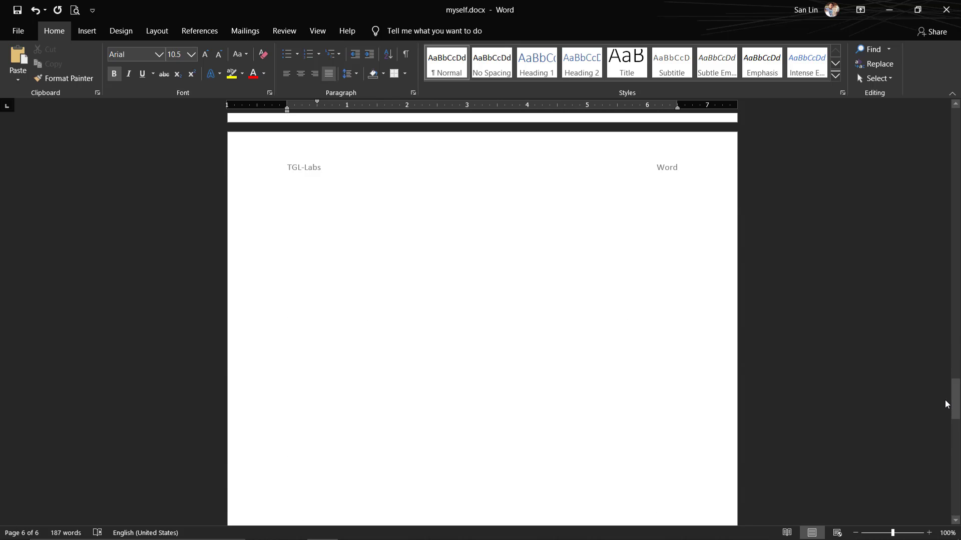
pyautogui.hotkey('ctrl', 'z')
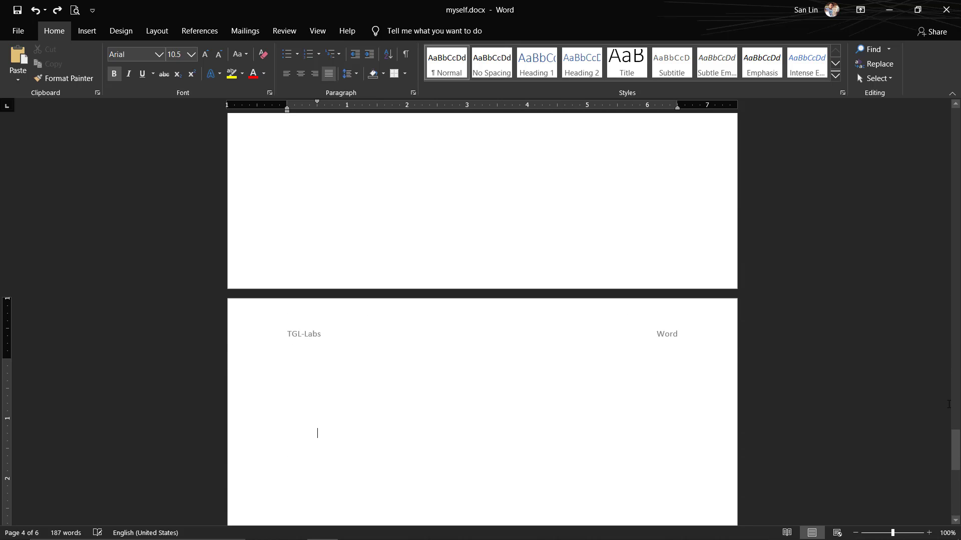
pyautogui.press('BackSpace')
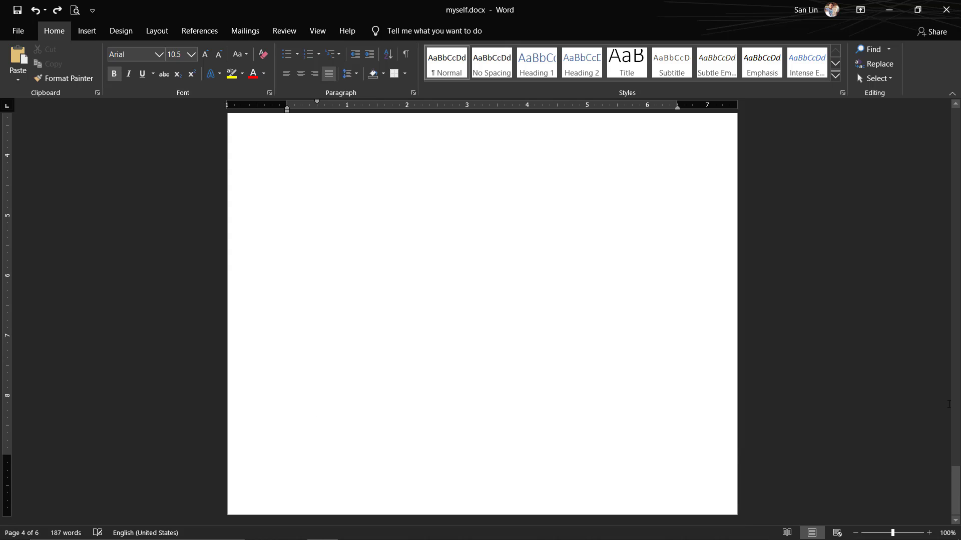
# Undo the added blank lines nine times with the Quick Access Undo button
pyautogui.click(34, 11)
pyautogui.click(34, 11)
pyautogui.click(34, 11)
pyautogui.click(34, 11)
pyautogui.click(34, 11)
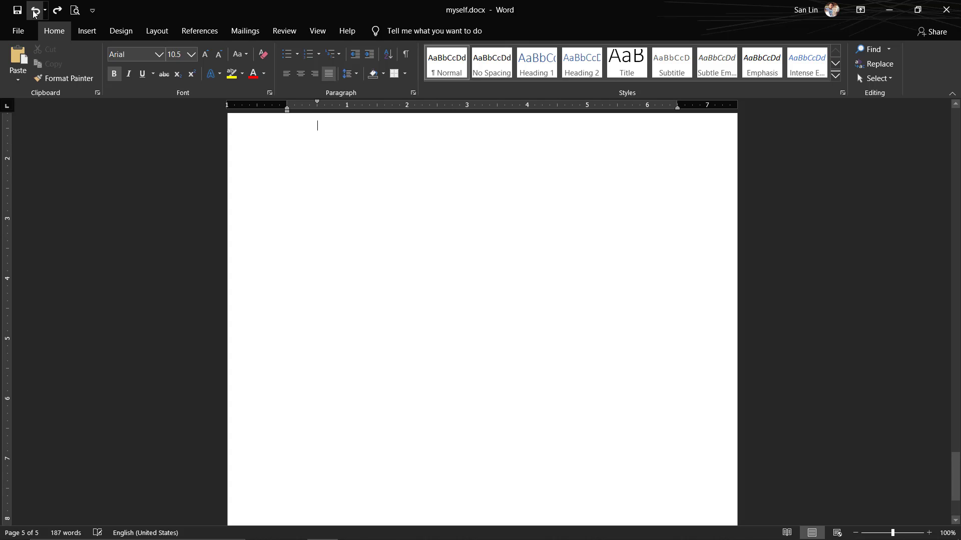
pyautogui.click(34, 11)
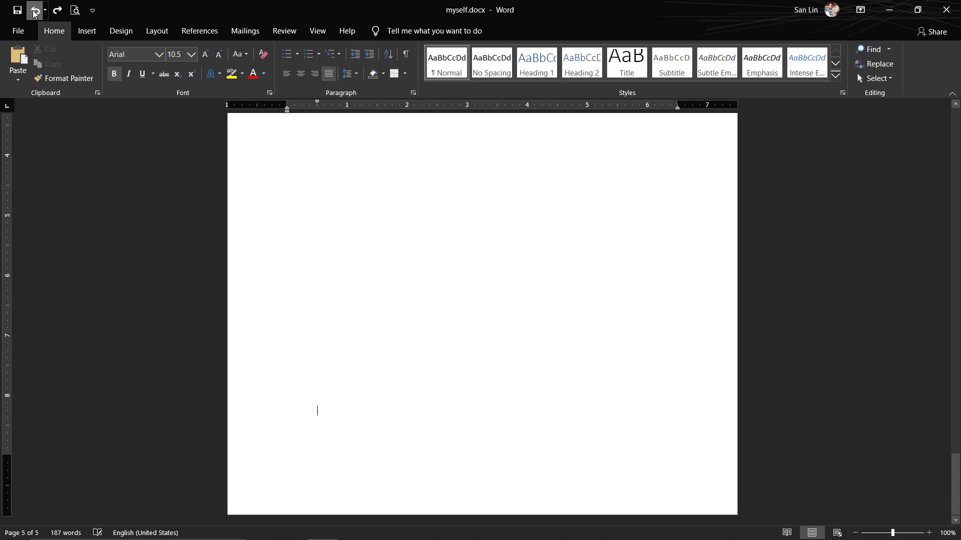
pyautogui.click(34, 11)
pyautogui.click(34, 11)
pyautogui.click(34, 11)
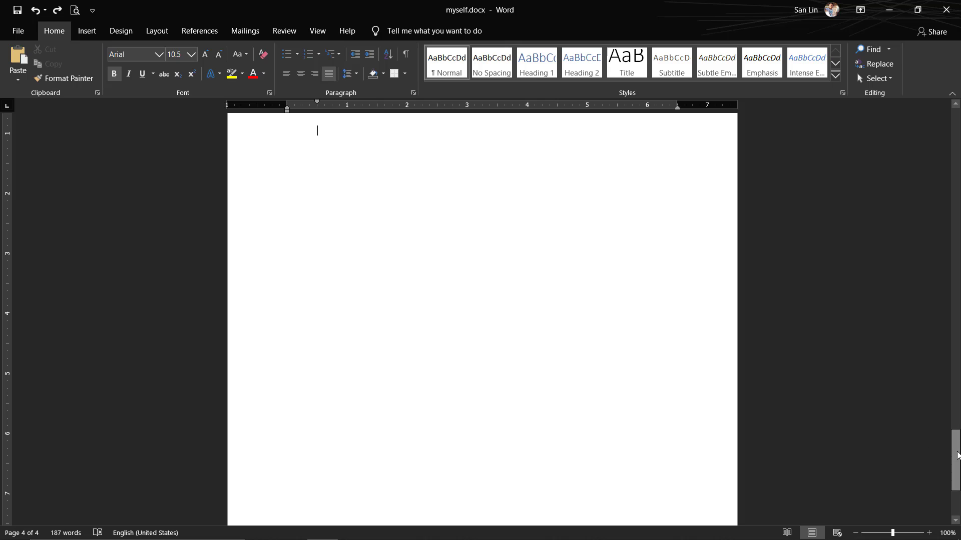
# Select the leftover empty paragraphs from the document end up to the links
pyautogui.moveTo(956, 468); pyautogui.dragTo(957, 374)
pyautogui.scroll(-3, 458, 388)
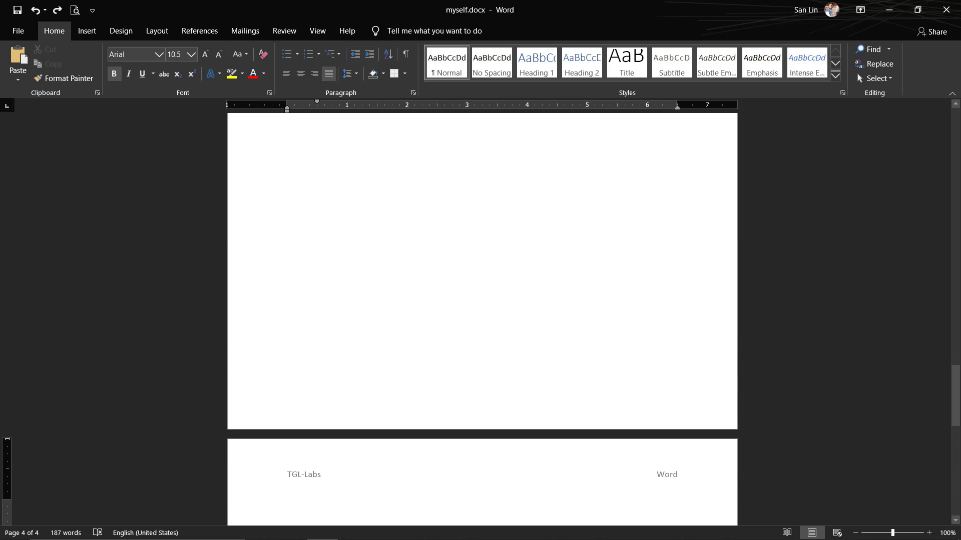
pyautogui.moveTo(276, 473); pyautogui.dragTo(274, 85)
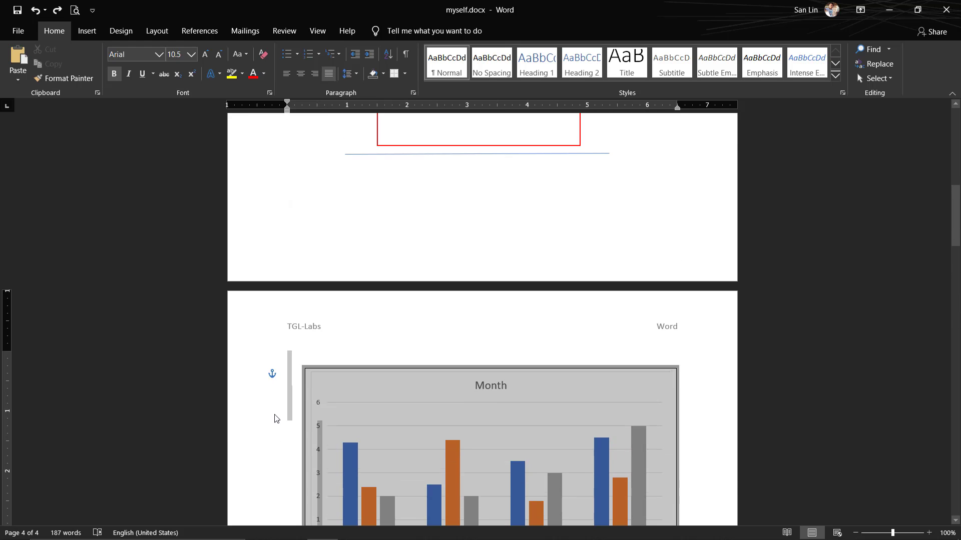
pyautogui.moveTo(273, 85)
pyautogui.mouseDown()
pyautogui.moveTo(280, 532)
pyautogui.moveTo(284, 415)
pyautogui.mouseUp()
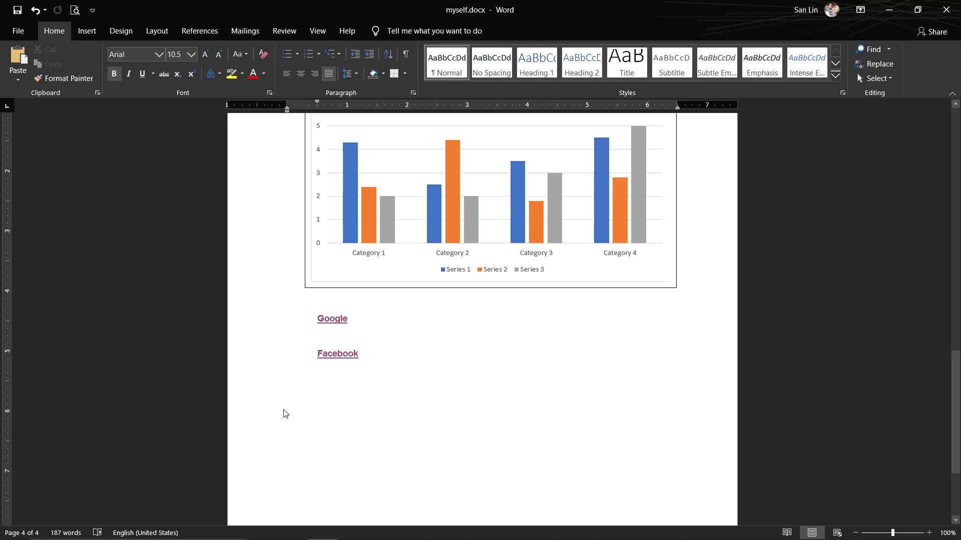
# Add the Austin footer to the first page, showing 'pg. 1' inside a page border
pyautogui.click(87, 31)
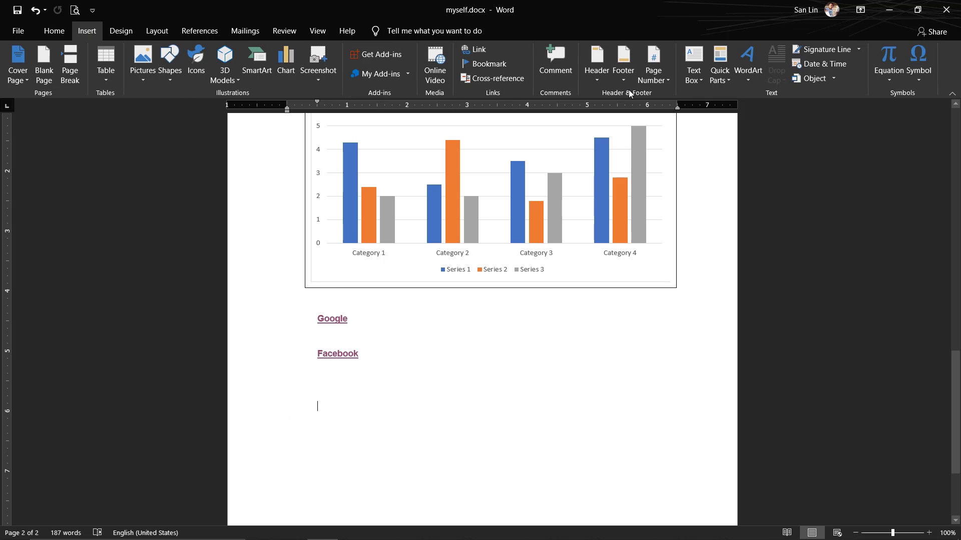
pyautogui.moveTo(956, 358)
pyautogui.mouseDown()
pyautogui.moveTo(942, 126)
pyautogui.moveTo(941, 187)
pyautogui.mouseUp()
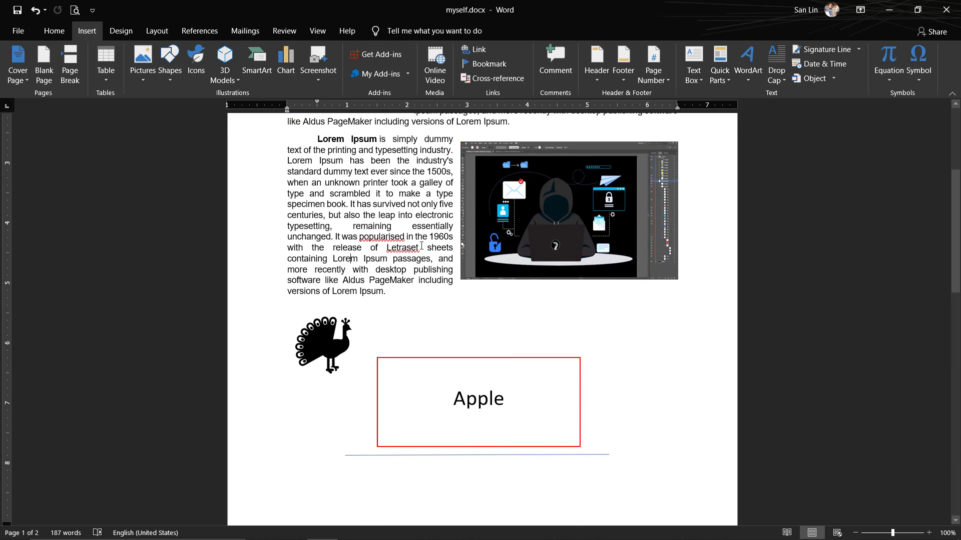
pyautogui.click(623, 62)
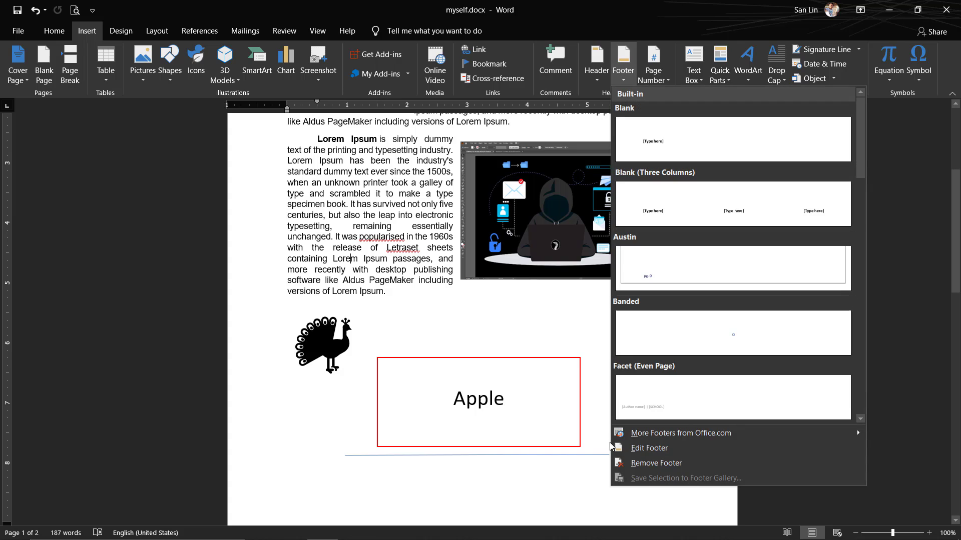
pyautogui.click(675, 269)
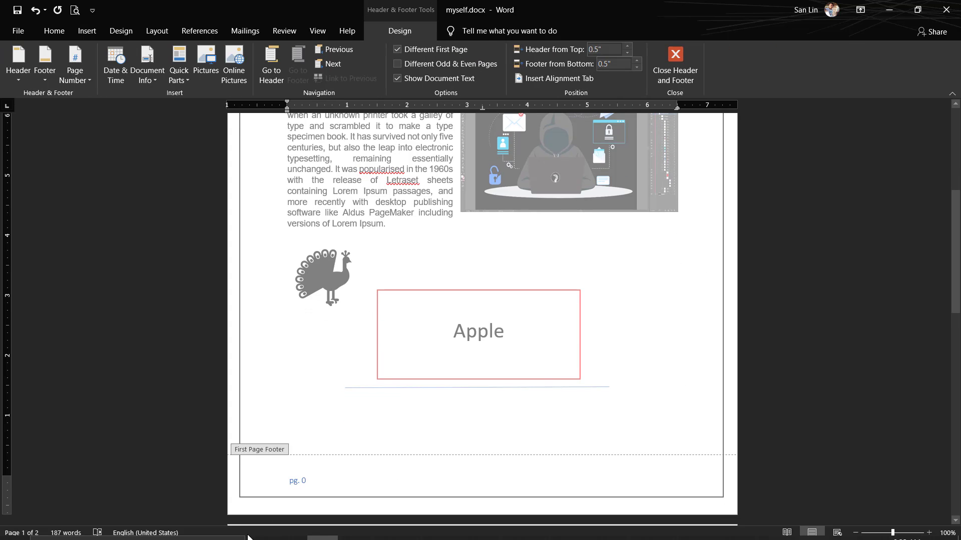
pyautogui.click(320, 487)
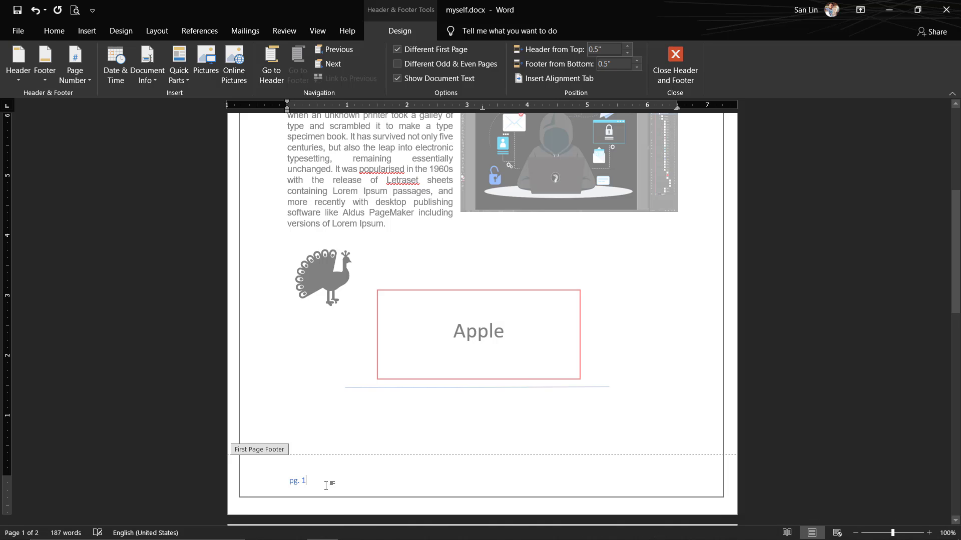
pyautogui.moveTo(955, 281)
pyautogui.mouseDown()
pyautogui.moveTo(955, 490)
pyautogui.moveTo(943, 203)
pyautogui.mouseUp()
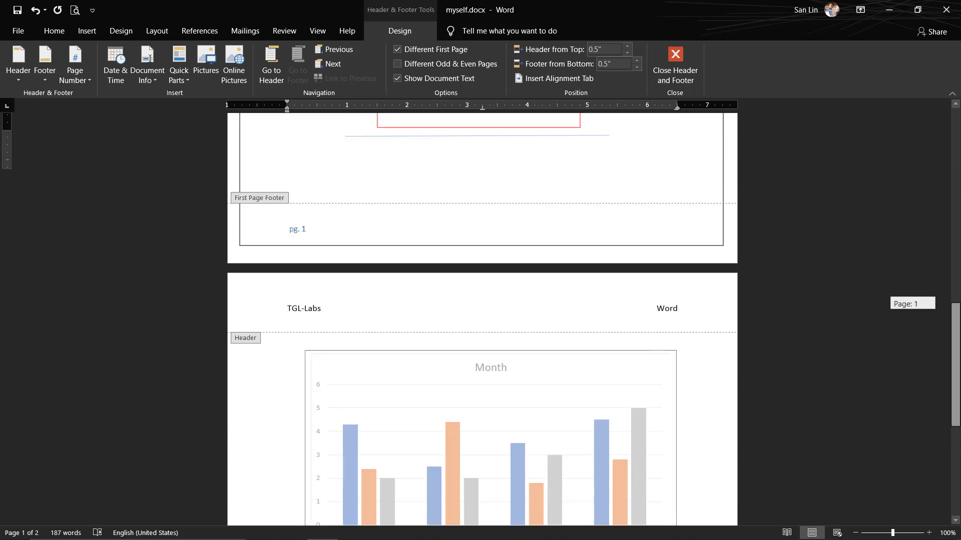
pyautogui.moveTo(943, 204)
pyautogui.mouseDown()
pyautogui.moveTo(943, 417)
pyautogui.moveTo(833, 403)
pyautogui.mouseUp()
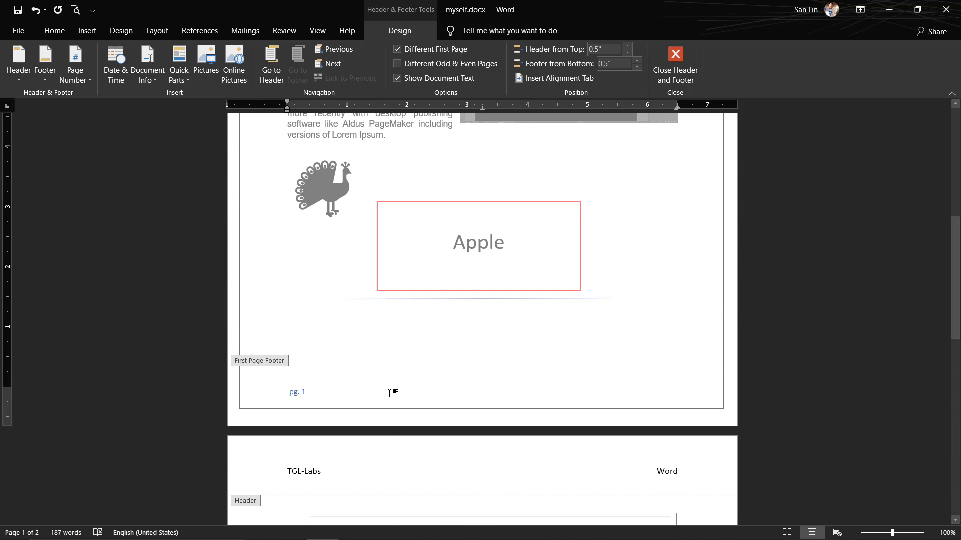
pyautogui.press('Return')
pyautogui.press('BackSpace')
# Close footer editing and place the cursor below the Facebook link
pyautogui.click(687, 88)
pyautogui.scroll(-2, 520, 296)
pyautogui.scroll(-4, 526, 322)
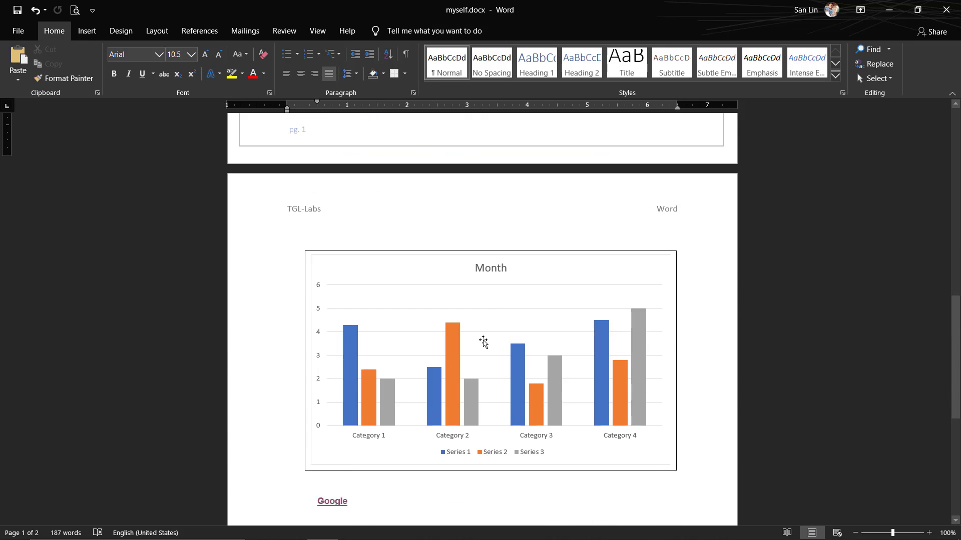
pyautogui.scroll(-2, 945, 352)
pyautogui.scroll(-3, 946, 352)
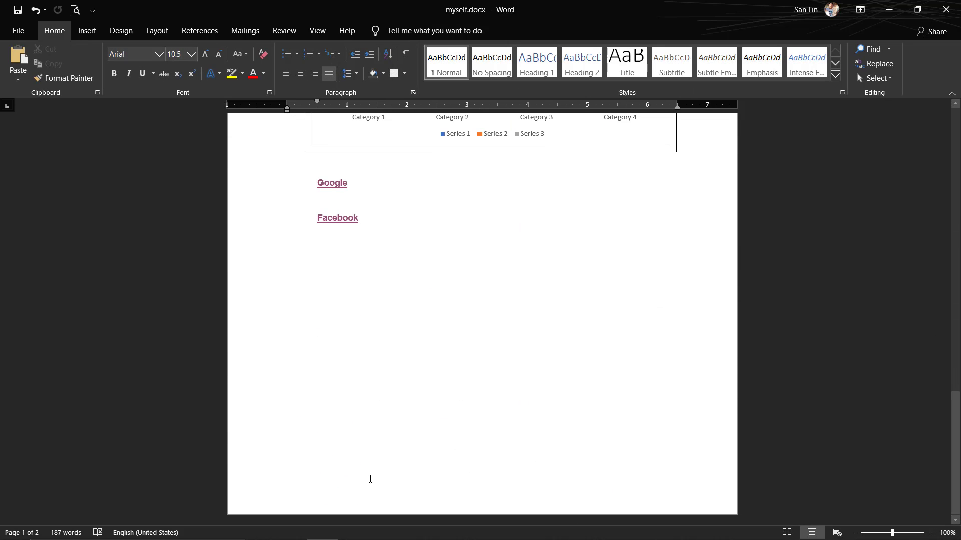
pyautogui.click(314, 440)
# Change the first-page footer to read 'pg. 0', then return below the Facebook link
pyautogui.scroll(2, 325, 433)
pyautogui.scroll(2, 341, 421)
pyautogui.scroll(2, 370, 395)
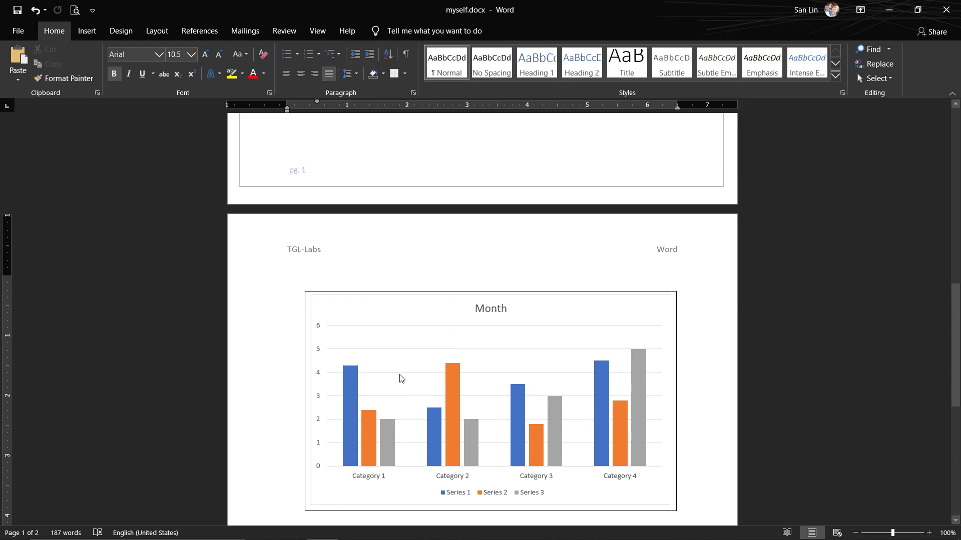
pyautogui.scroll(2, 350, 320)
pyautogui.click(326, 256)
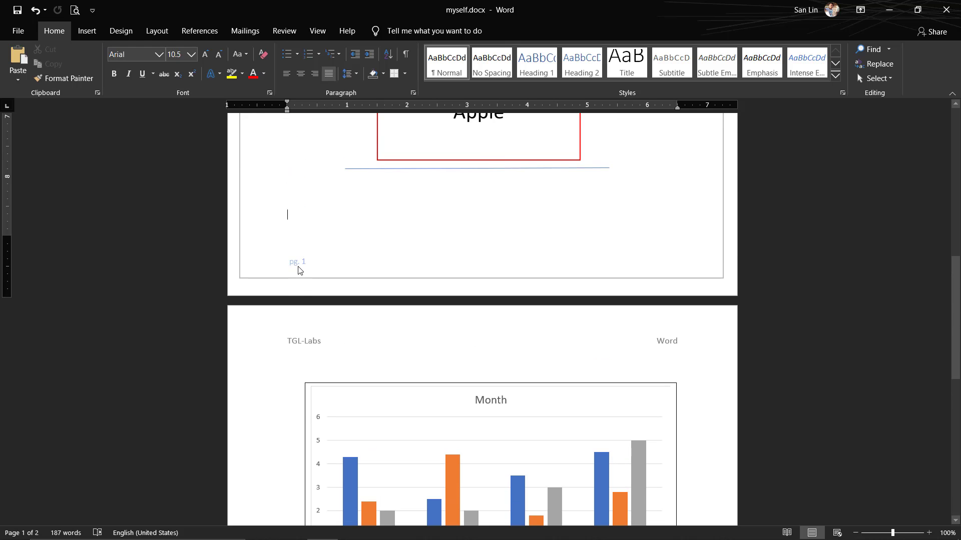
pyautogui.doubleClick(296, 264)
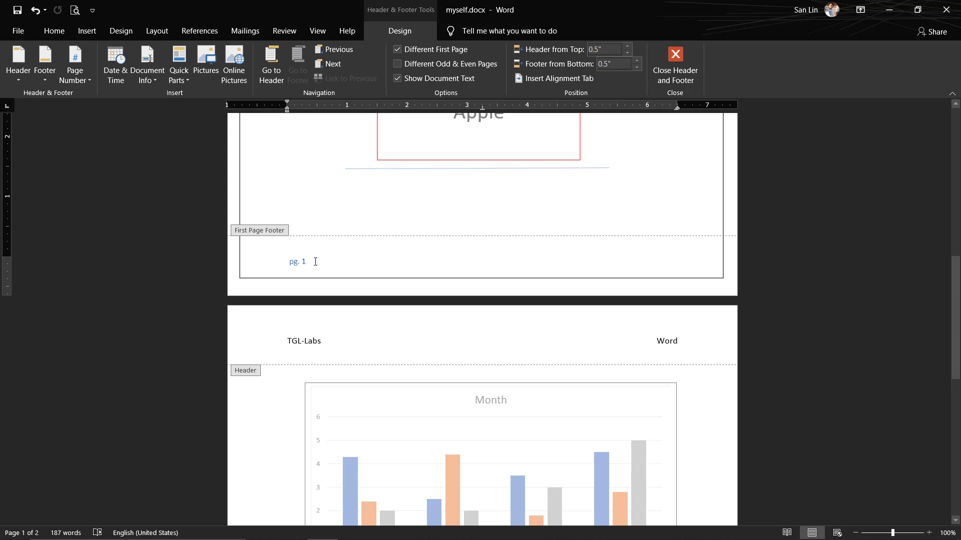
pyautogui.write('0')
pyautogui.click(675, 64)
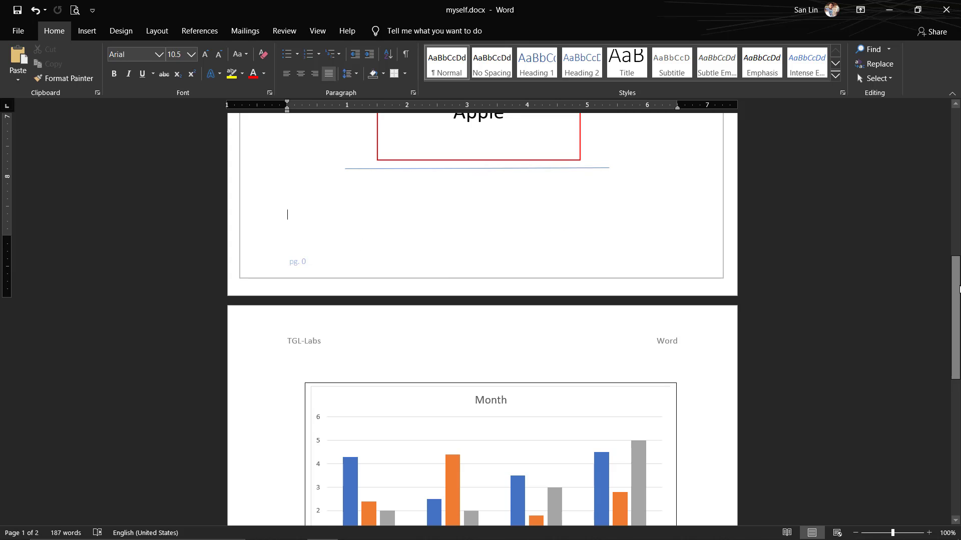
pyautogui.moveTo(959, 289); pyautogui.dragTo(959, 425)
pyautogui.click(419, 315)
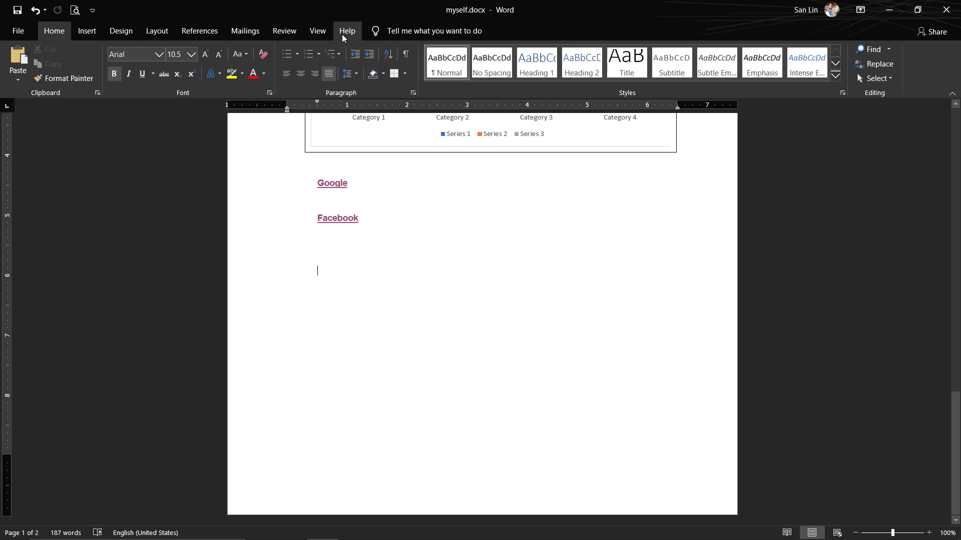
# Reapply the Austin page-number footer and close footer editing
pyautogui.click(87, 31)
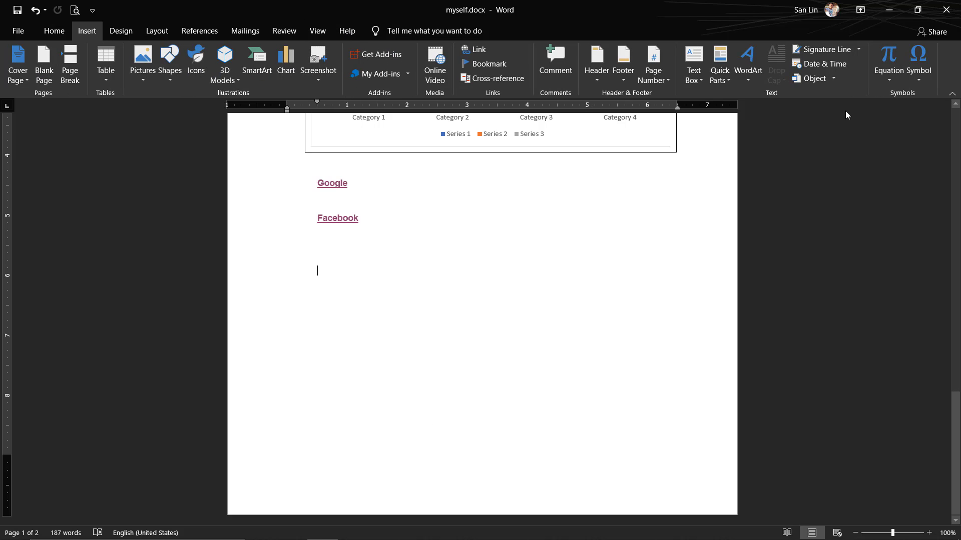
pyautogui.click(623, 68)
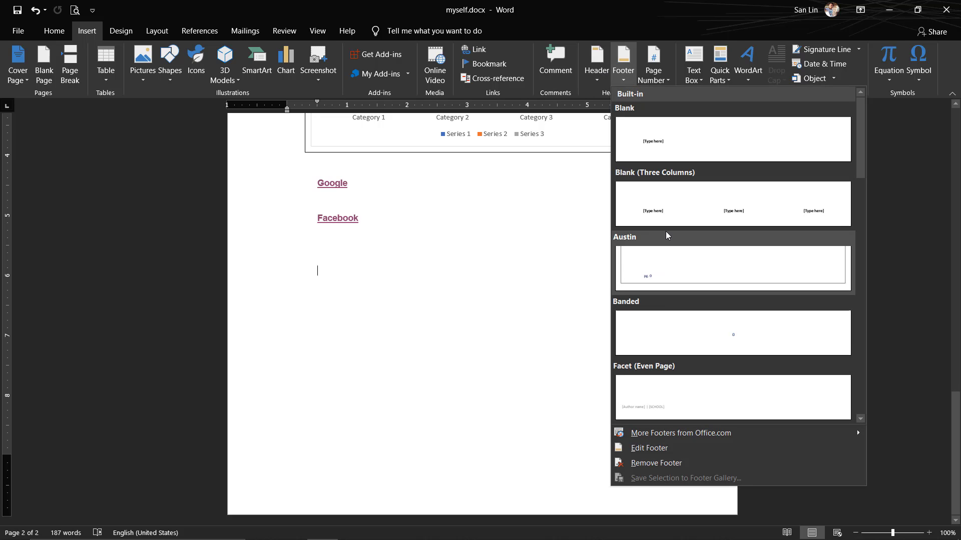
pyautogui.click(671, 274)
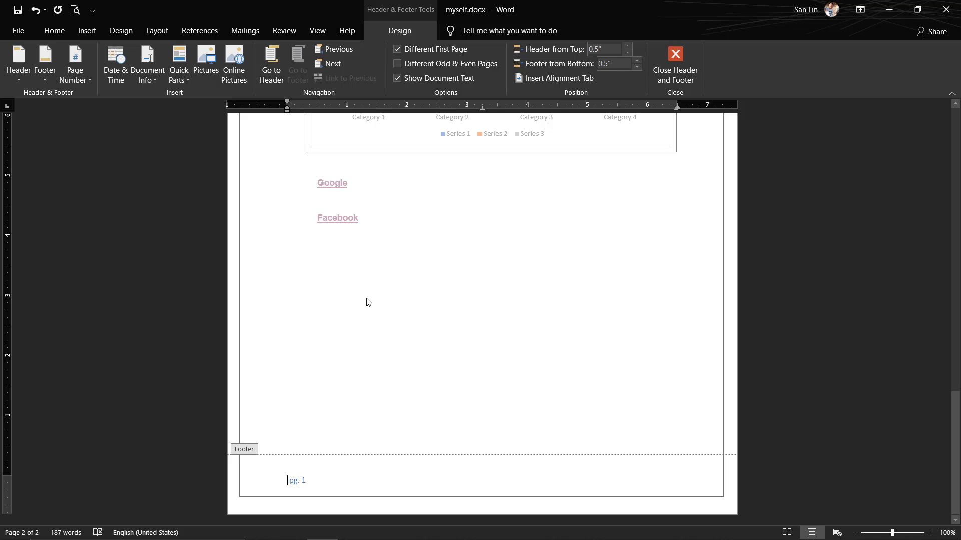
pyautogui.click(675, 65)
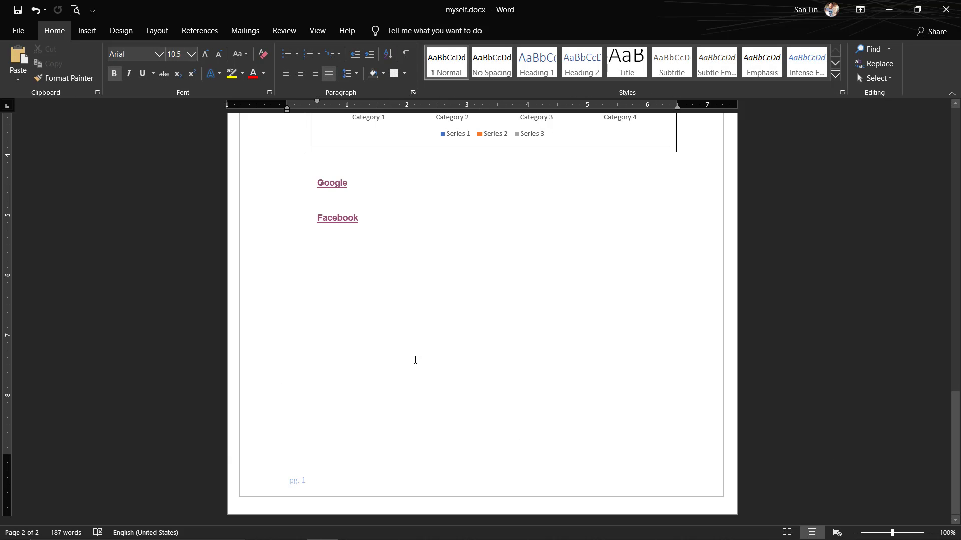
# Add blank lines until the document runs to seven pages, then review it end to start
pyautogui.press('Return')
pyautogui.press('Return')
pyautogui.press('Return')
pyautogui.press('Return')
pyautogui.press('Return')
pyautogui.press('Return')
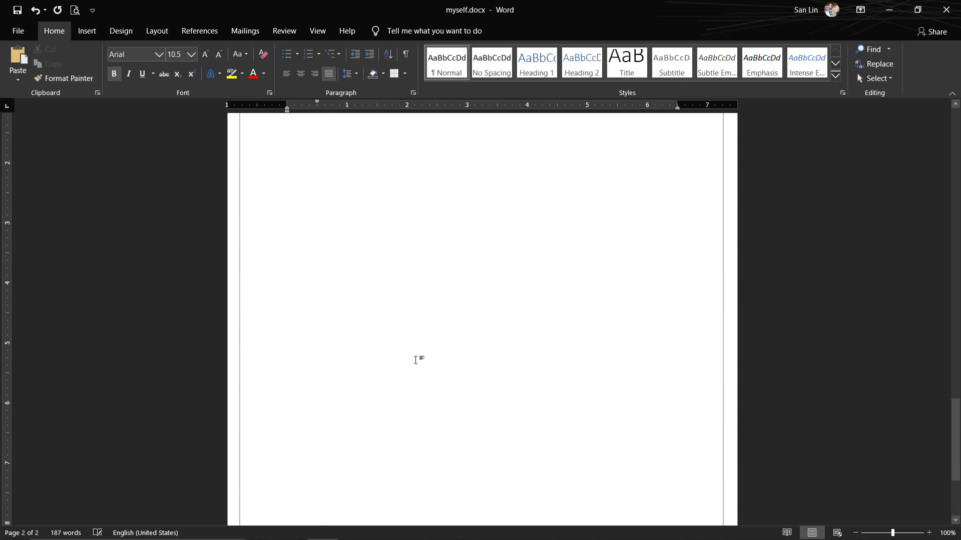
pyautogui.press('Return')
pyautogui.press('Return')
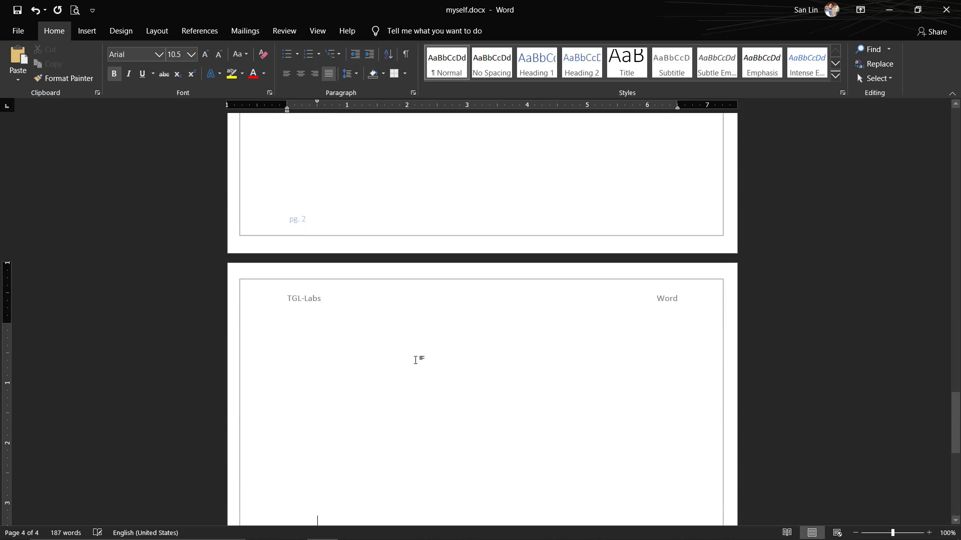
pyautogui.press('Return')
pyautogui.press('Return')
pyautogui.press('Return')
pyautogui.press('Return')
pyautogui.press('Return')
pyautogui.press('Return')
pyautogui.press('Return')
pyautogui.press('Return')
pyautogui.press('Return')
pyautogui.press('Return')
pyautogui.press('Return')
pyautogui.press('Return')
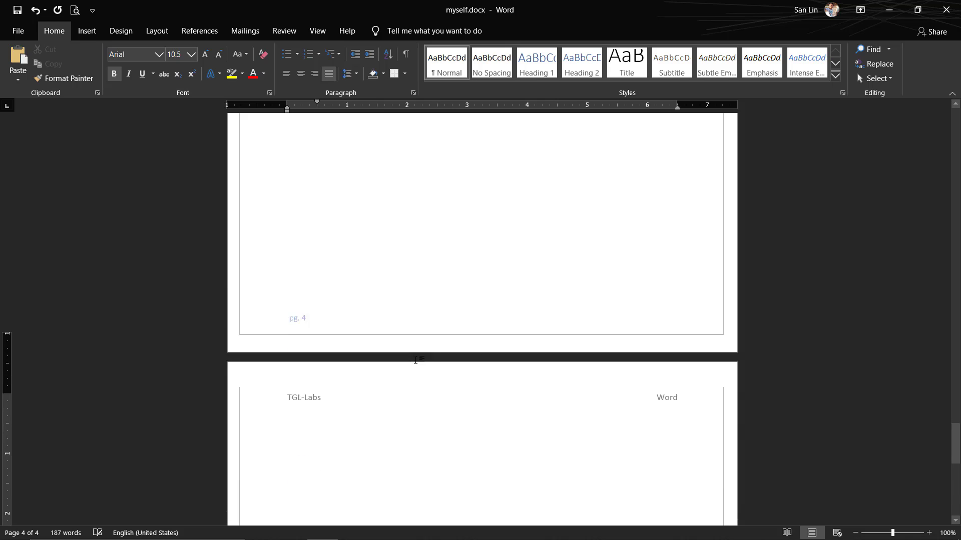
pyautogui.press('Return')
pyautogui.press('Return')
pyautogui.press('Return')
pyautogui.press('Return')
pyautogui.press('Return')
pyautogui.press('Return')
pyautogui.press('Return')
pyautogui.press('Return')
pyautogui.press('Return')
pyautogui.press('Return')
pyautogui.press('Return')
pyautogui.press('Return')
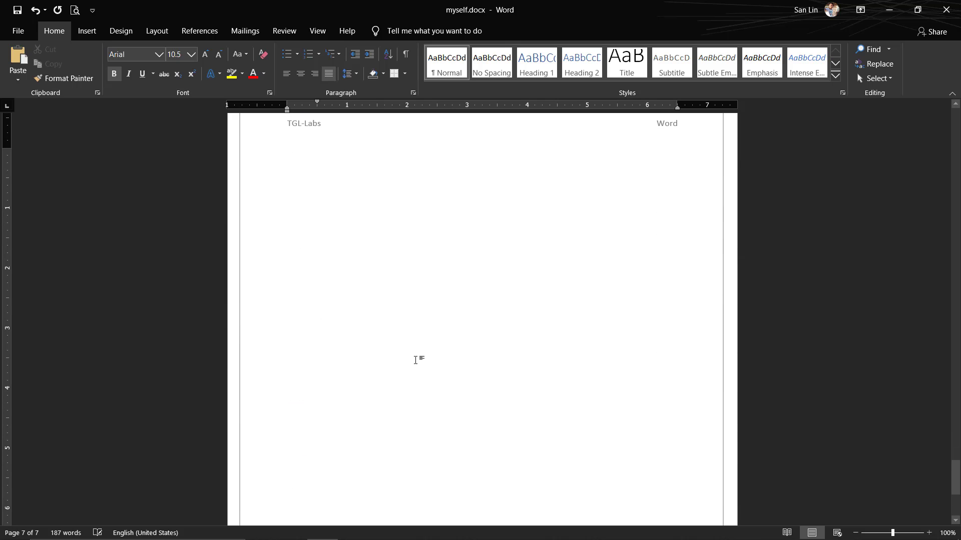
pyautogui.moveTo(956, 478); pyautogui.dragTo(956, 498)
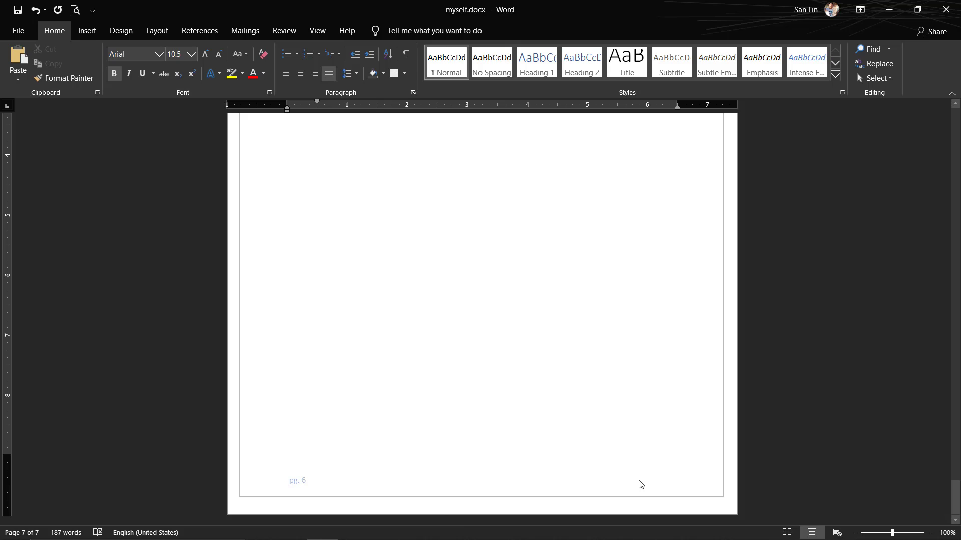
pyautogui.moveTo(955, 497); pyautogui.dragTo(958, 94)
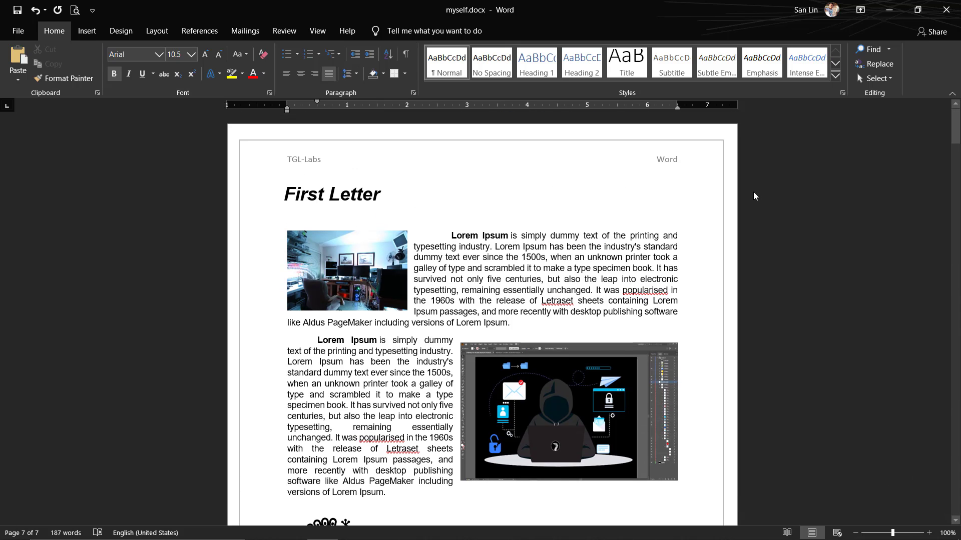
# Put a Banded Quote text box on page 7, keeping its 'Grab your reader's attention' placeholder
pyautogui.click(89, 32)
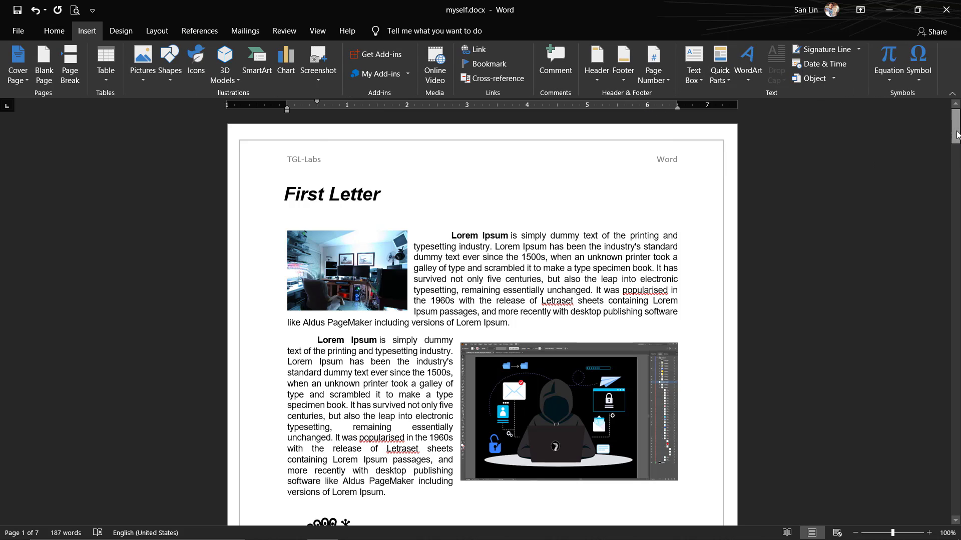
pyautogui.moveTo(955, 125); pyautogui.dragTo(828, 159)
pyautogui.click(693, 65)
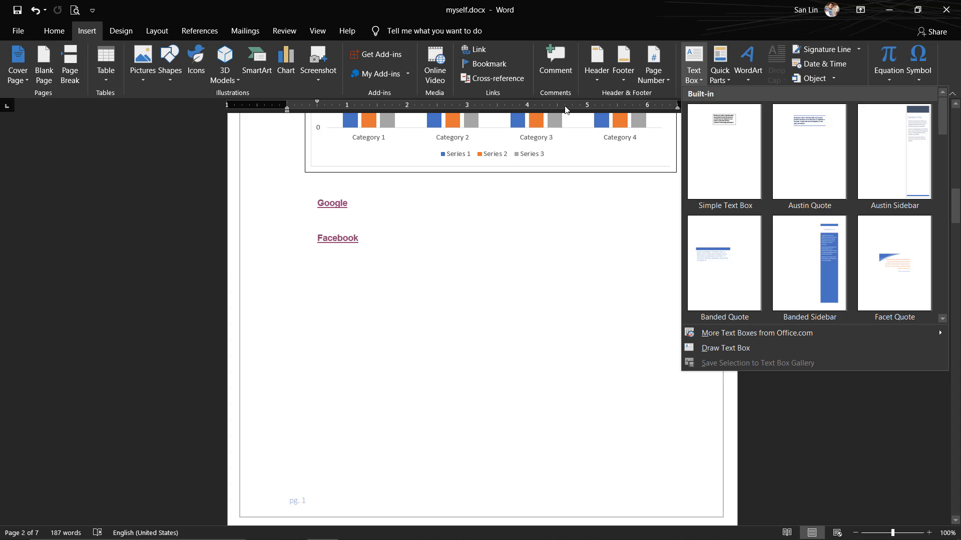
pyautogui.click(172, 78)
pyautogui.click(172, 78)
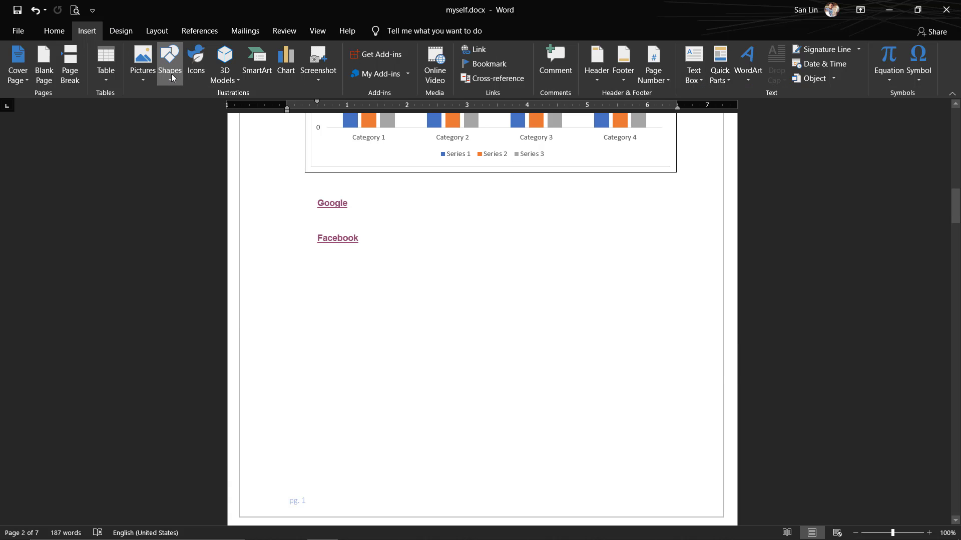
pyautogui.click(172, 77)
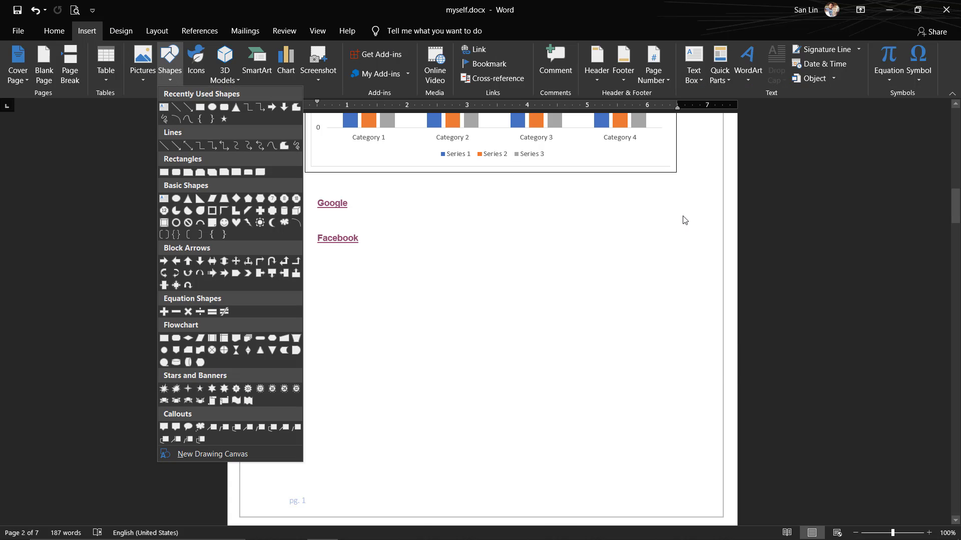
pyautogui.click(695, 78)
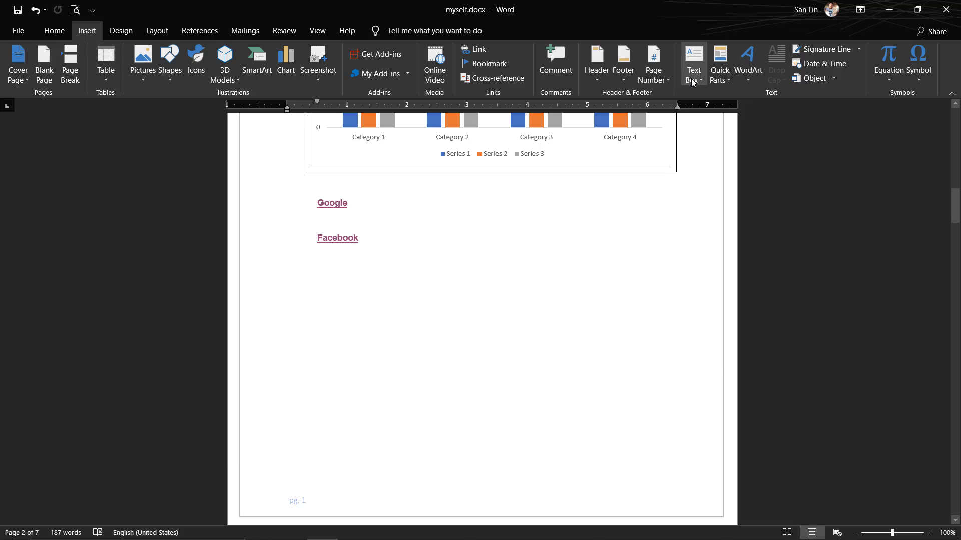
pyautogui.click(692, 79)
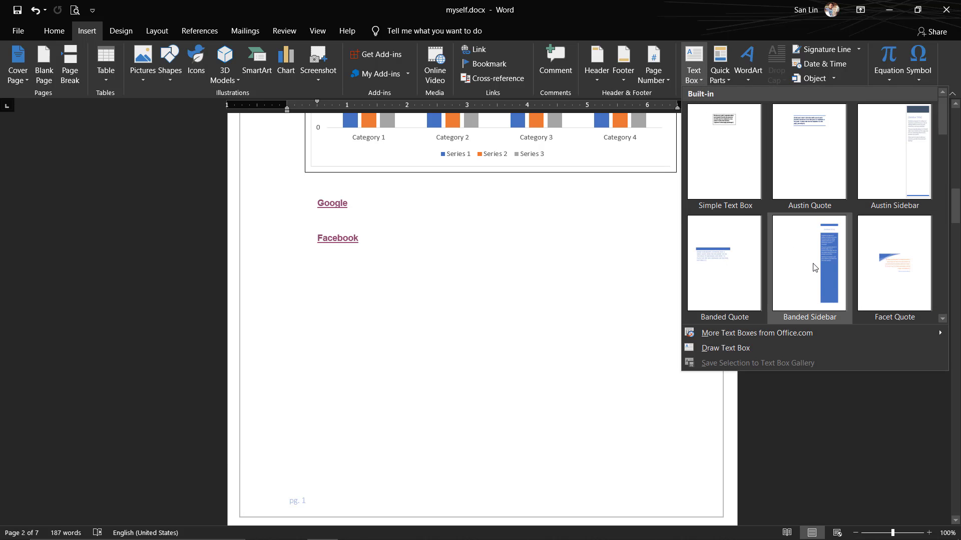
pyautogui.click(714, 267)
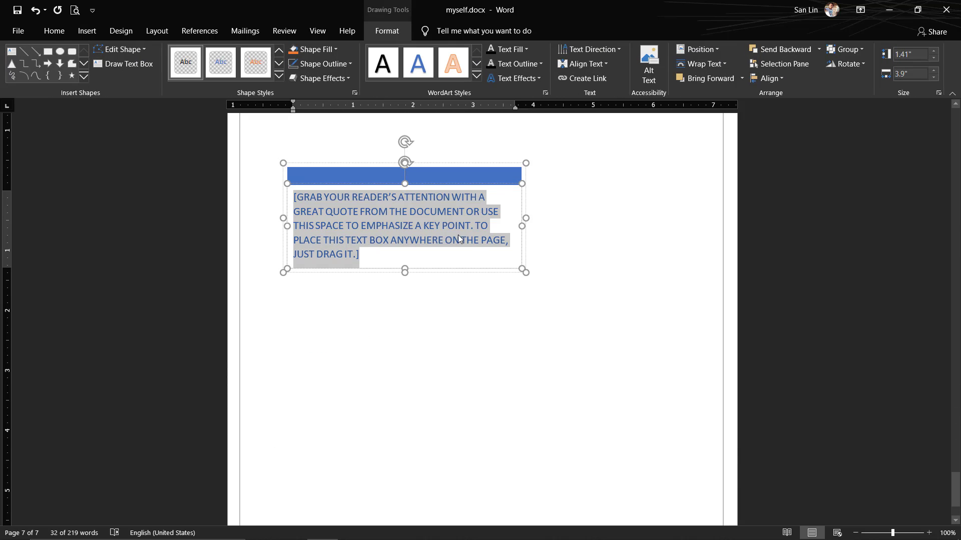
pyautogui.click(551, 325)
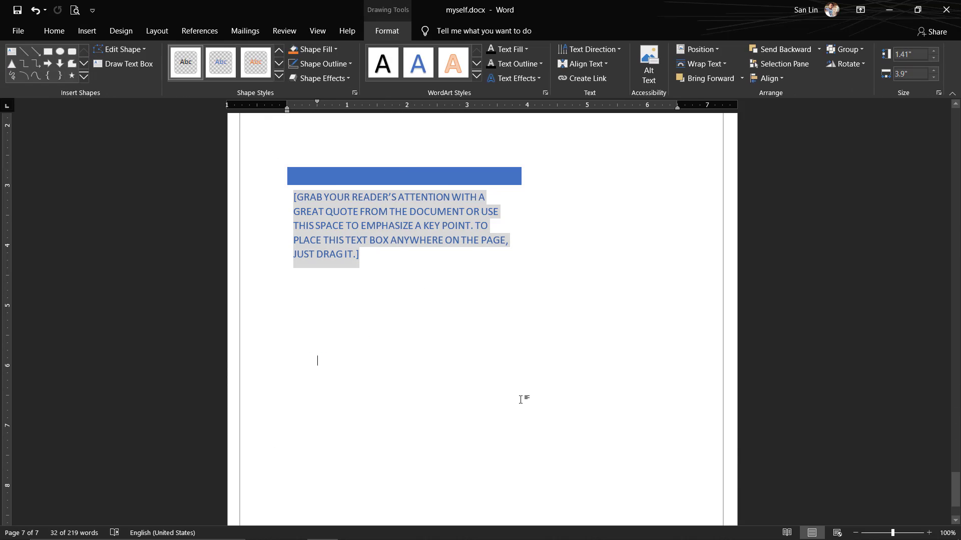
pyautogui.click(439, 236)
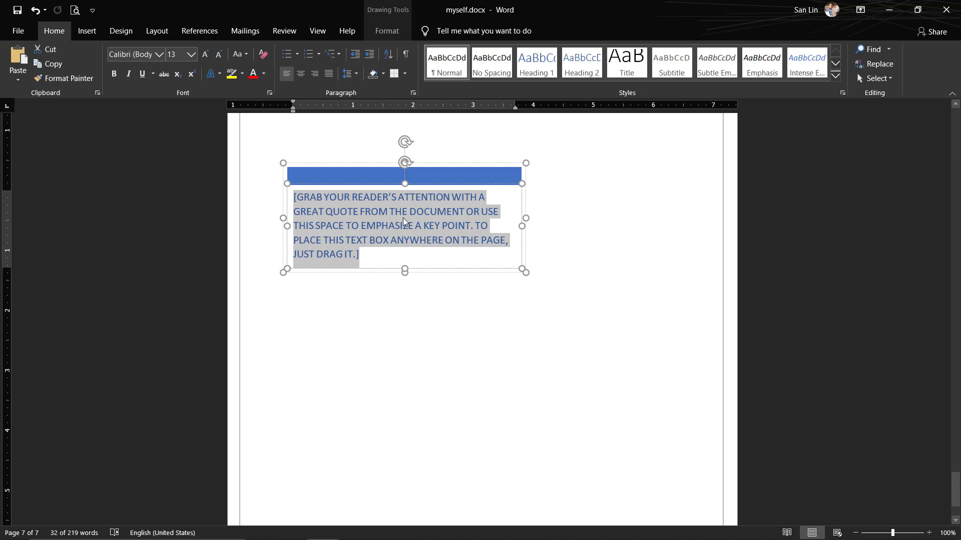
pyautogui.click(418, 293)
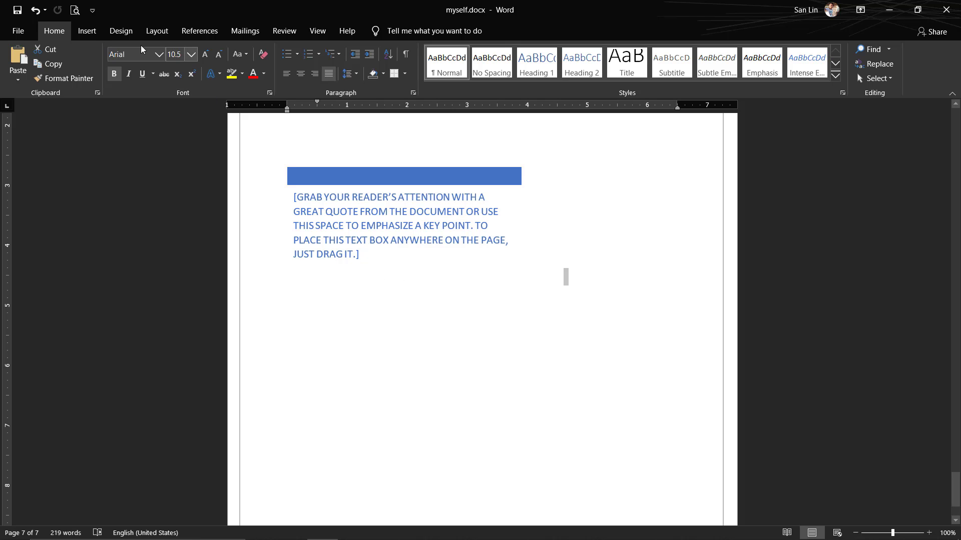
# Draw a large text box below the quote box with 'The quick' and select that text
pyautogui.click(92, 33)
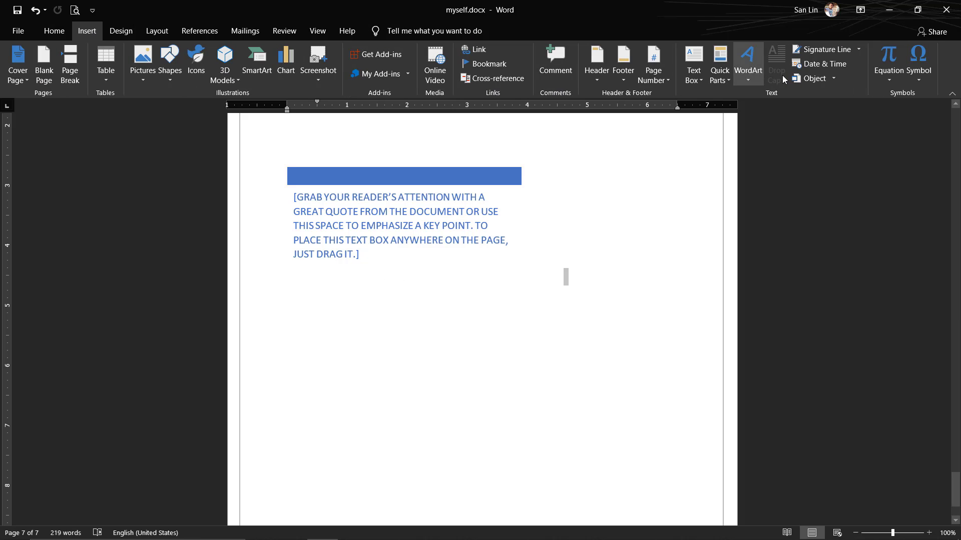
pyautogui.click(701, 80)
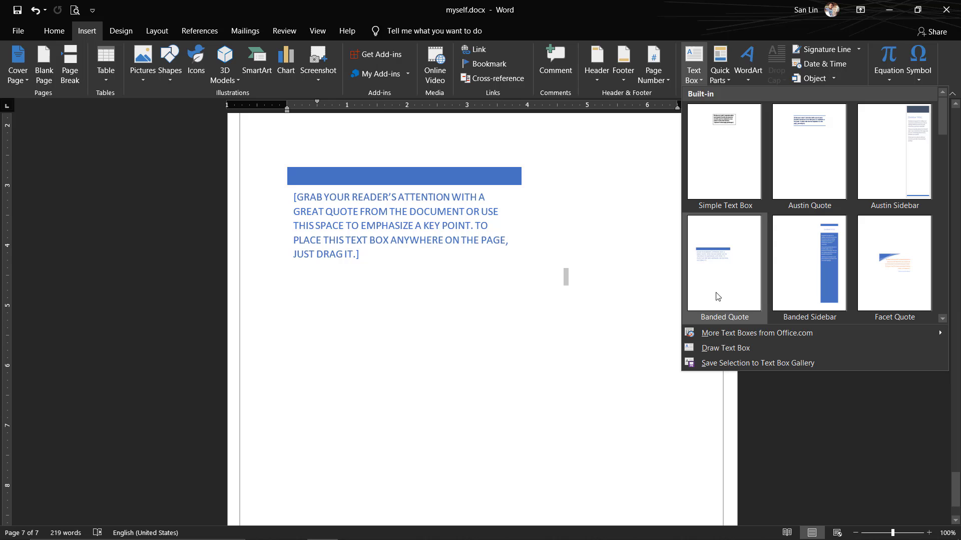
pyautogui.click(716, 349)
pyautogui.moveTo(286, 268)
pyautogui.mouseDown()
pyautogui.moveTo(335, 293)
pyautogui.moveTo(568, 486)
pyautogui.mouseUp()
pyautogui.write('The quick')
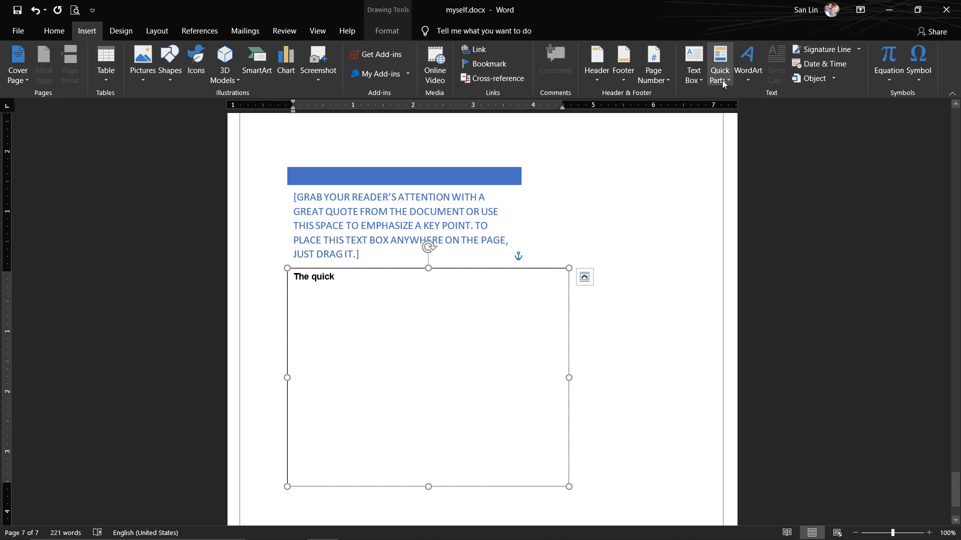
pyautogui.click(726, 81)
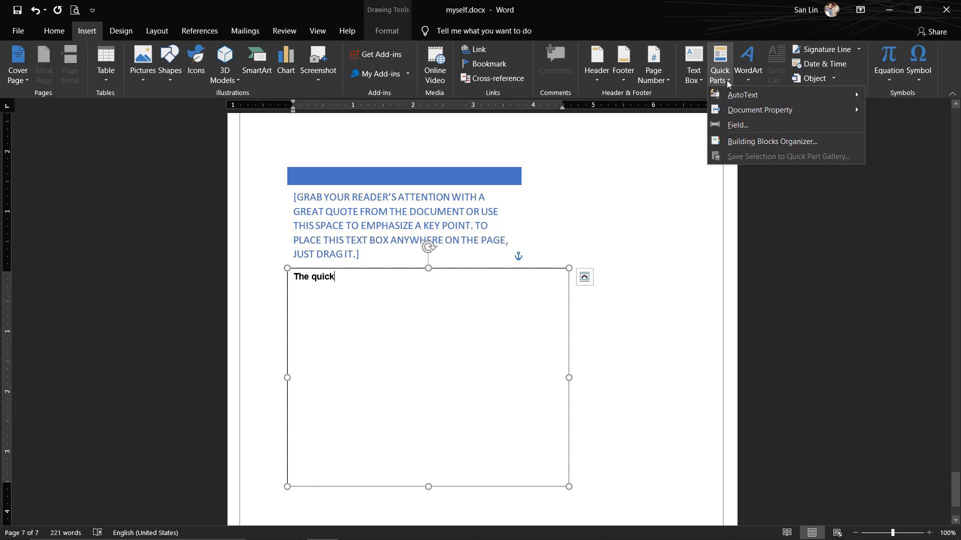
pyautogui.click(749, 65)
pyautogui.click(361, 295)
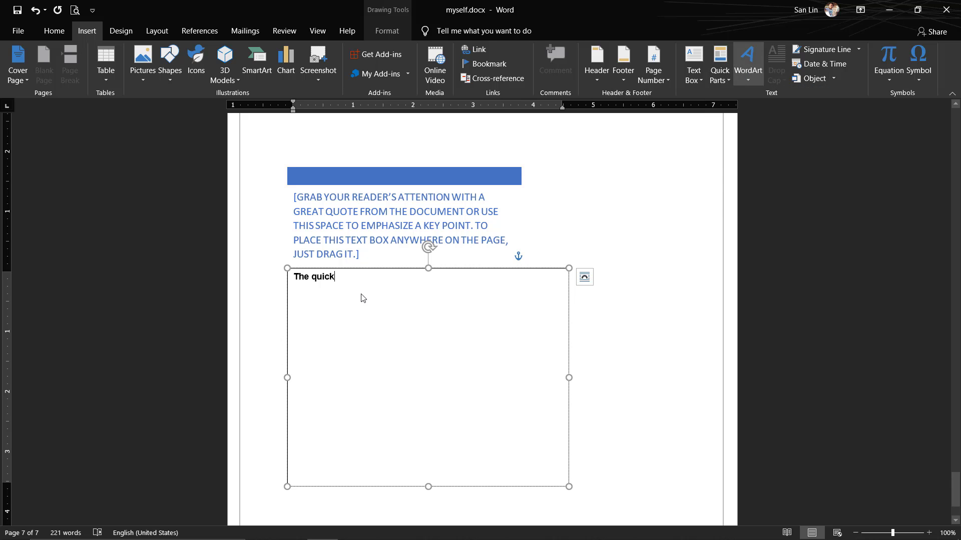
pyautogui.hotkey('ctrl', 'a')
# Make 'The quick' blue reflected WordArt and move it to the centre of the drawn box
pyautogui.click(749, 62)
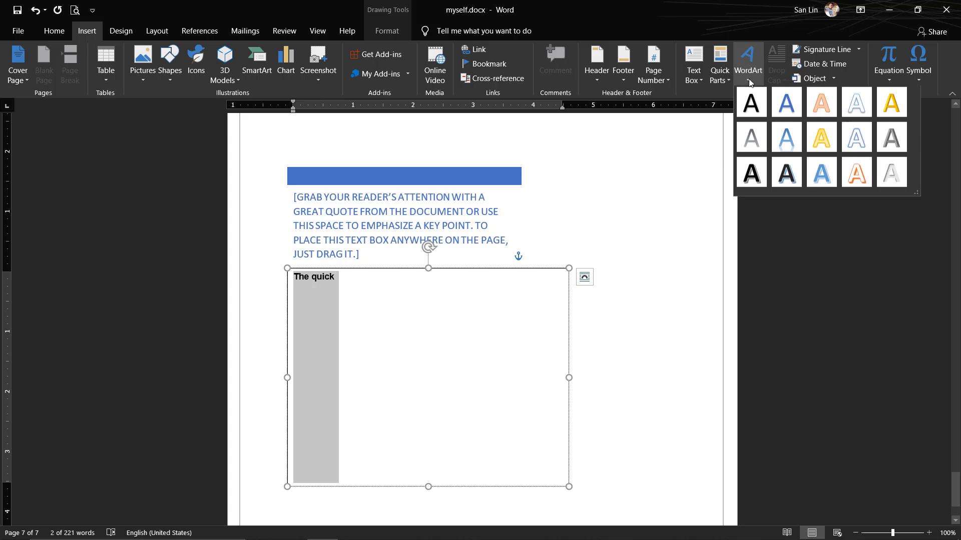
pyautogui.click(786, 140)
pyautogui.click(413, 372)
pyautogui.click(395, 300)
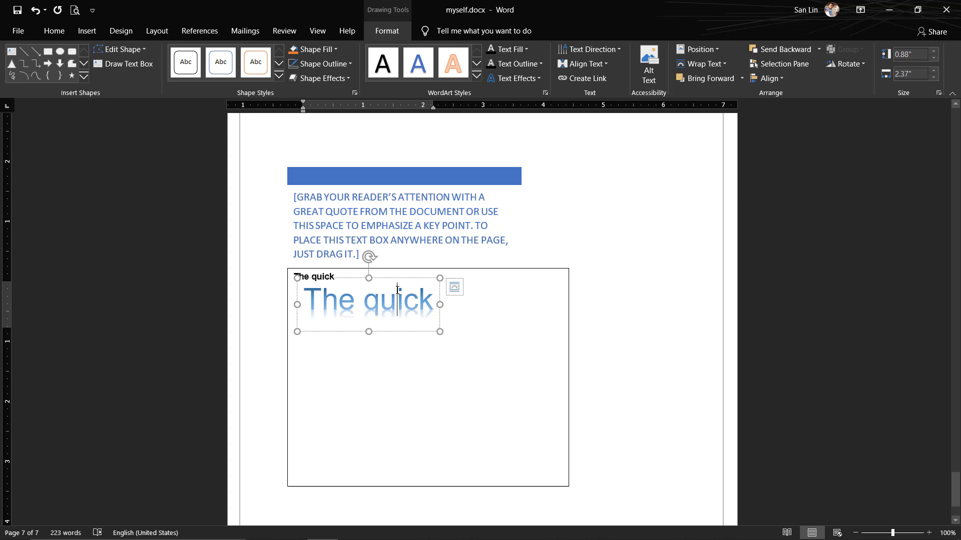
pyautogui.moveTo(413, 300); pyautogui.dragTo(471, 353)
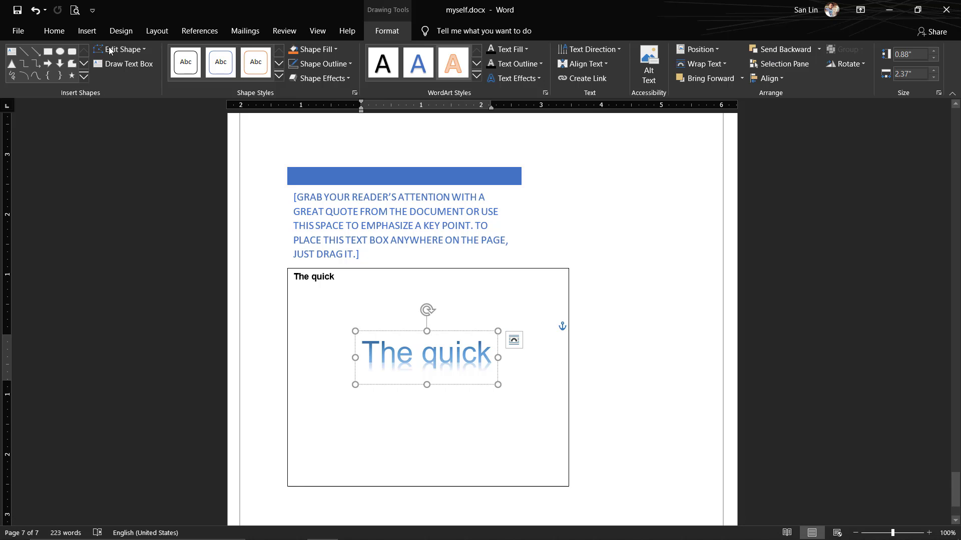
pyautogui.click(86, 31)
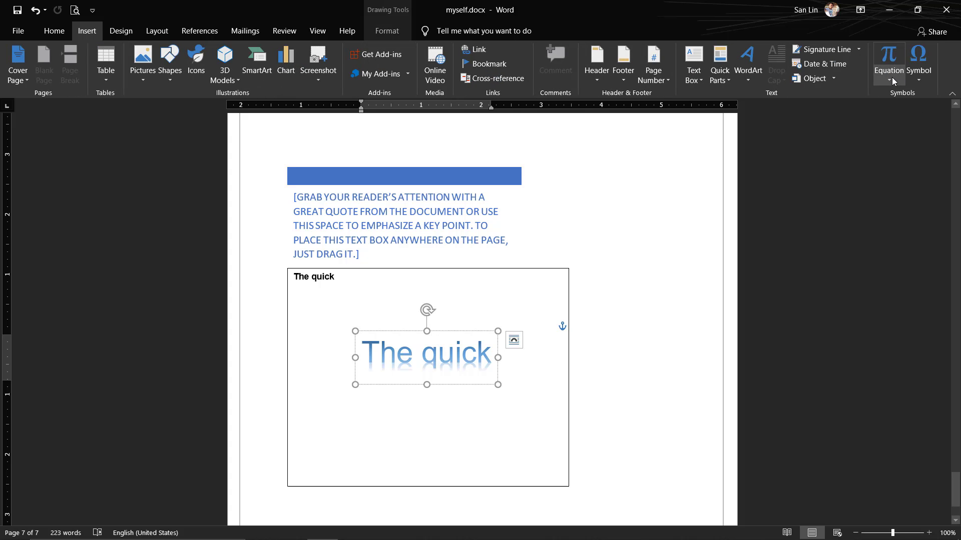